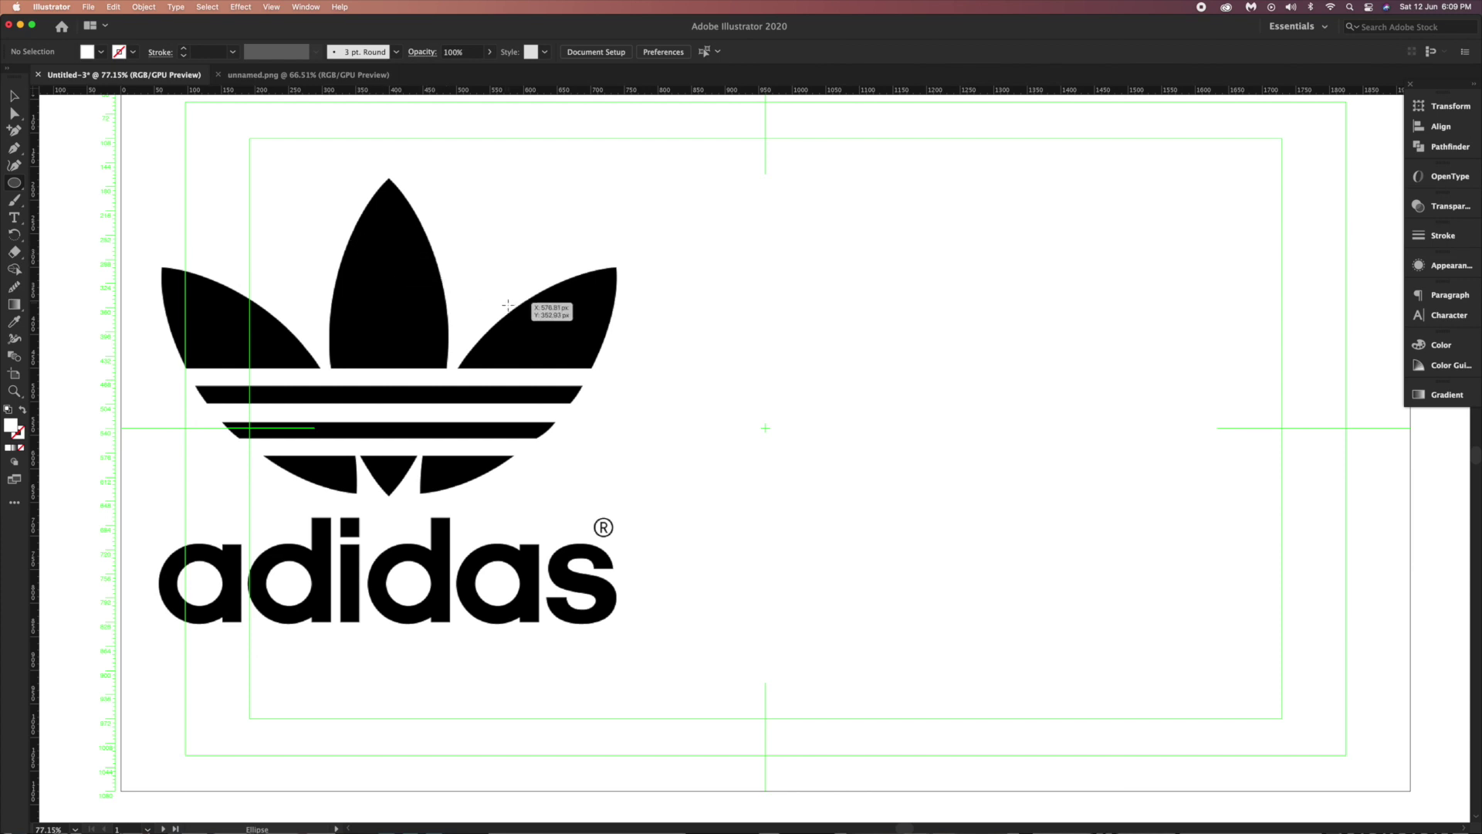
Draw a large circle and fill it with the logo's black using the Eyedropper.
{"action": "left_click_drag", "start_coordinate": [697, 362], "coordinate": [784, 568]}
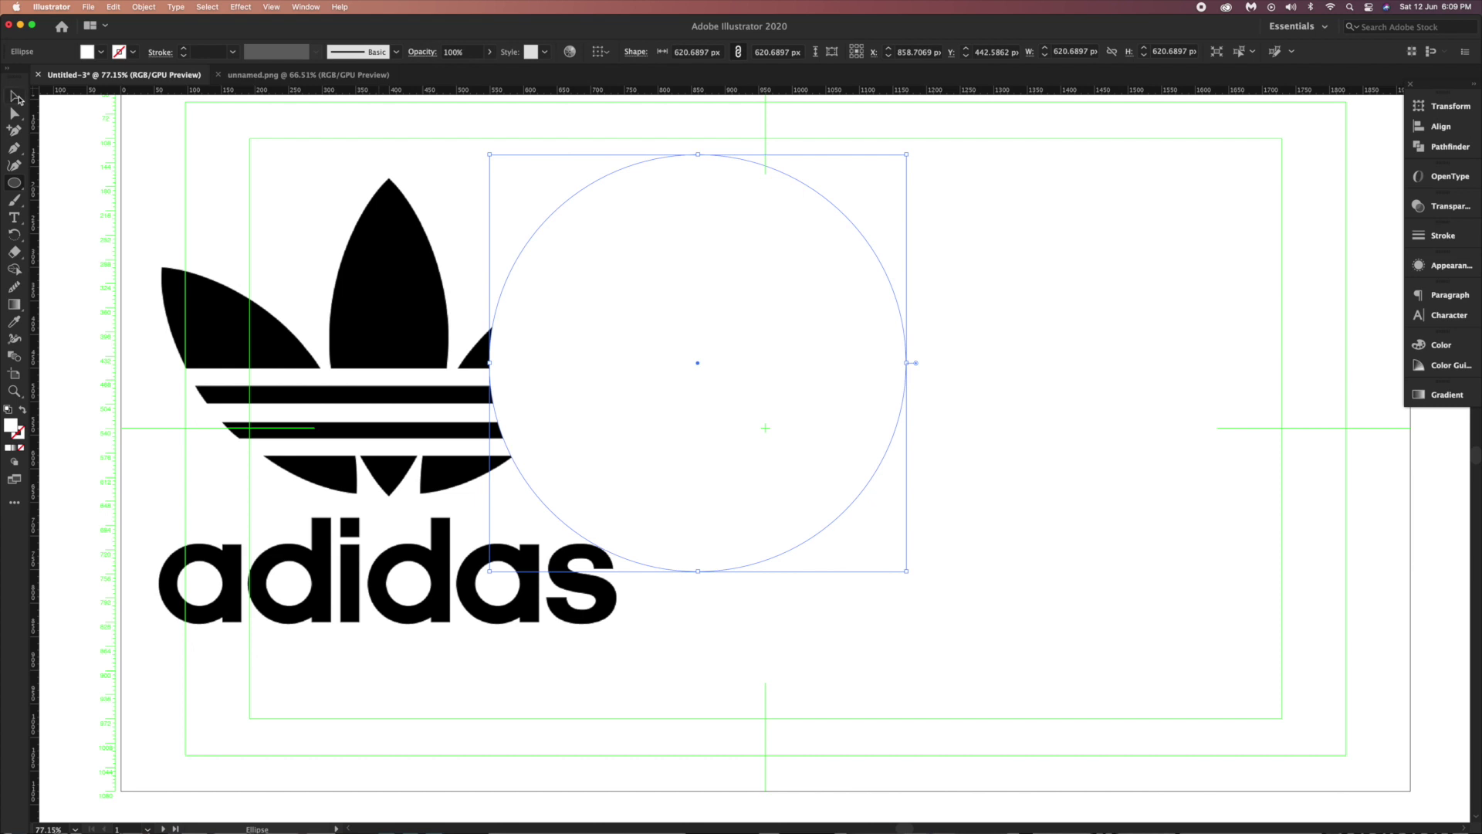
{"action": "left_click", "coordinate": [16, 97]}
{"action": "key", "text": "i"}
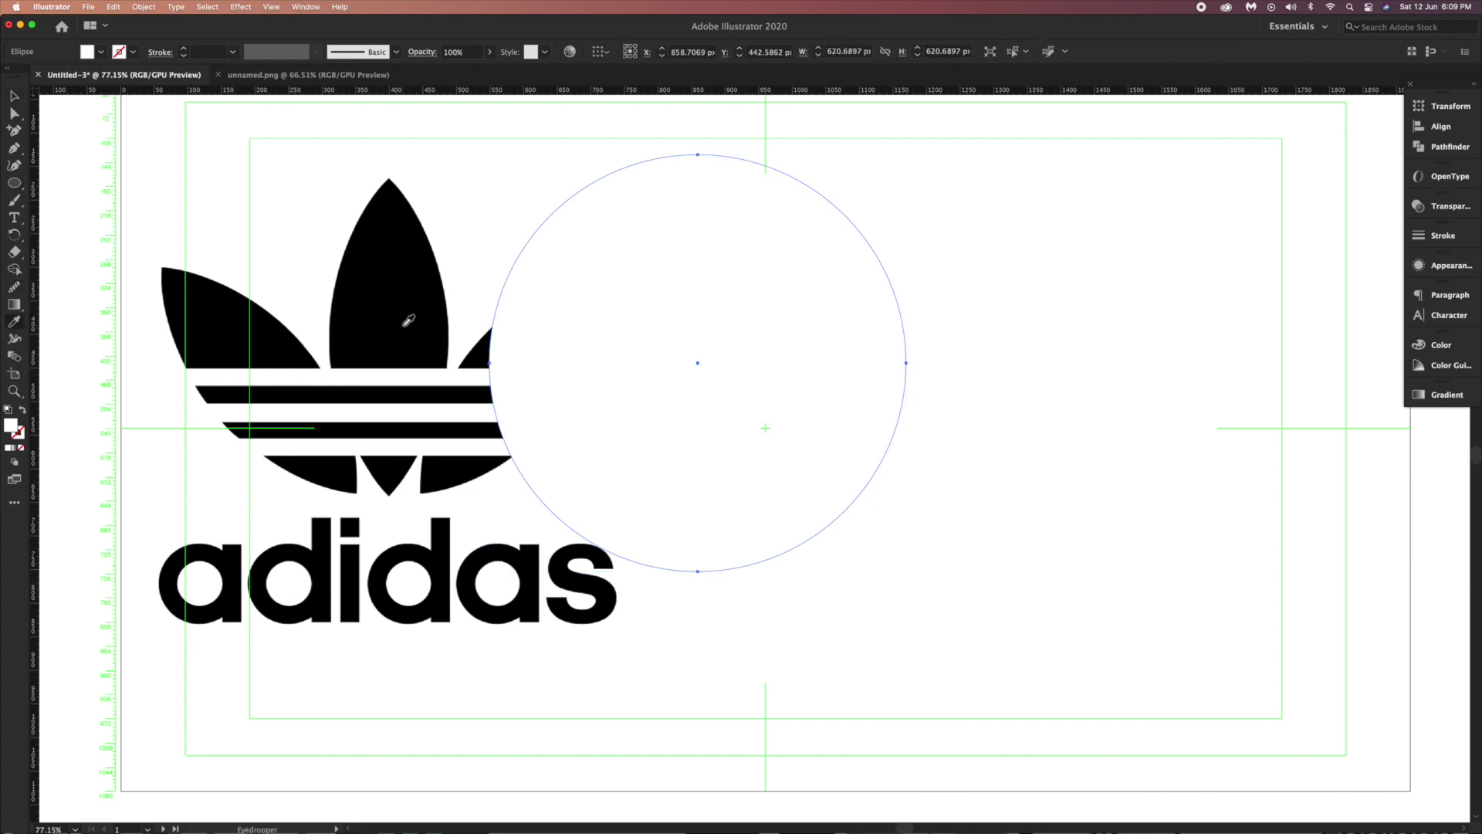
{"action": "left_click", "coordinate": [404, 317]}
{"action": "key", "text": "v"}
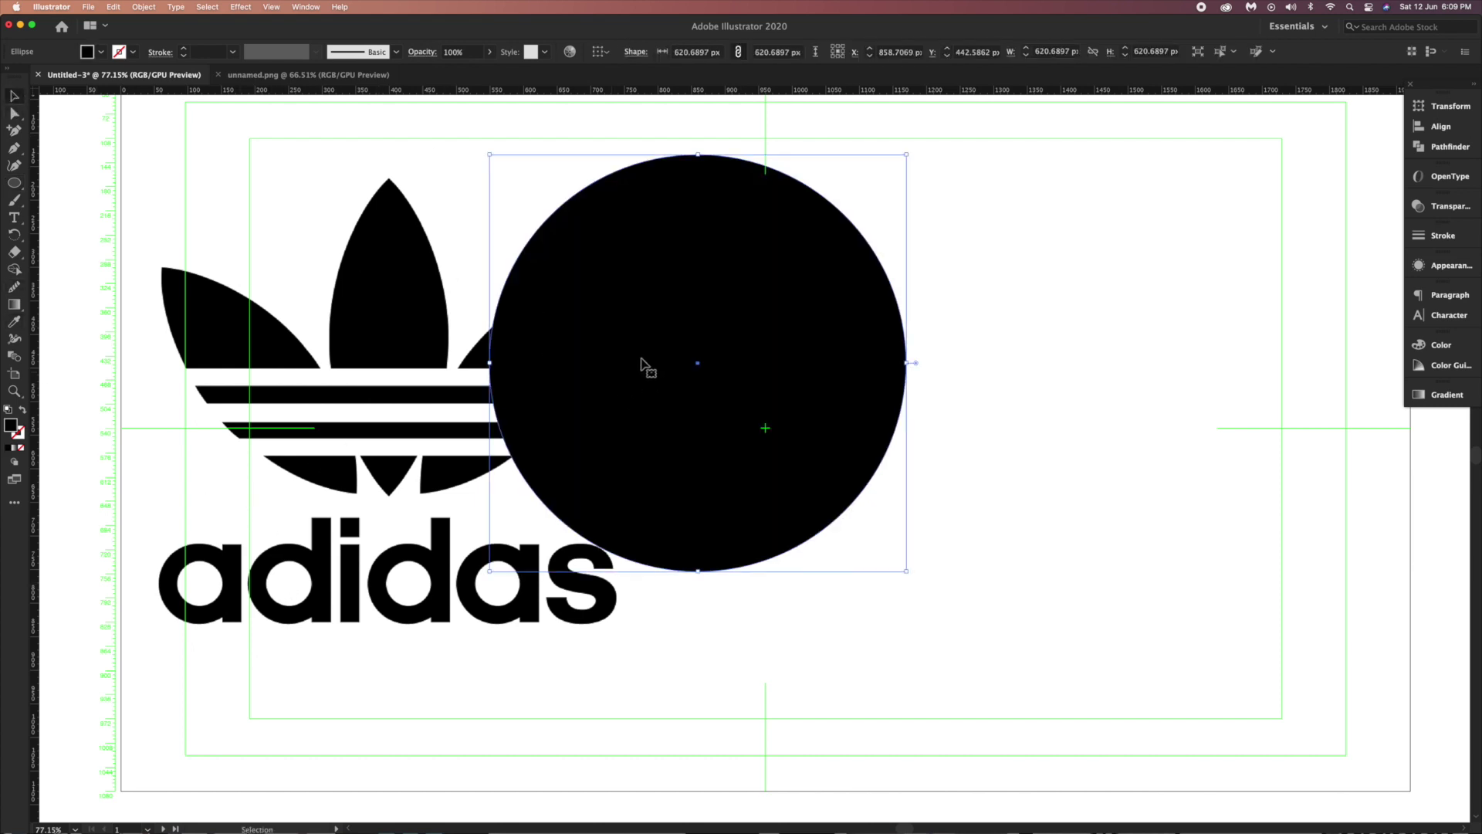
Move the circle right of the logo and Alt-drag an overlapping copy beside it.
{"action": "left_click_drag", "start_coordinate": [648, 370], "coordinate": [865, 435]}
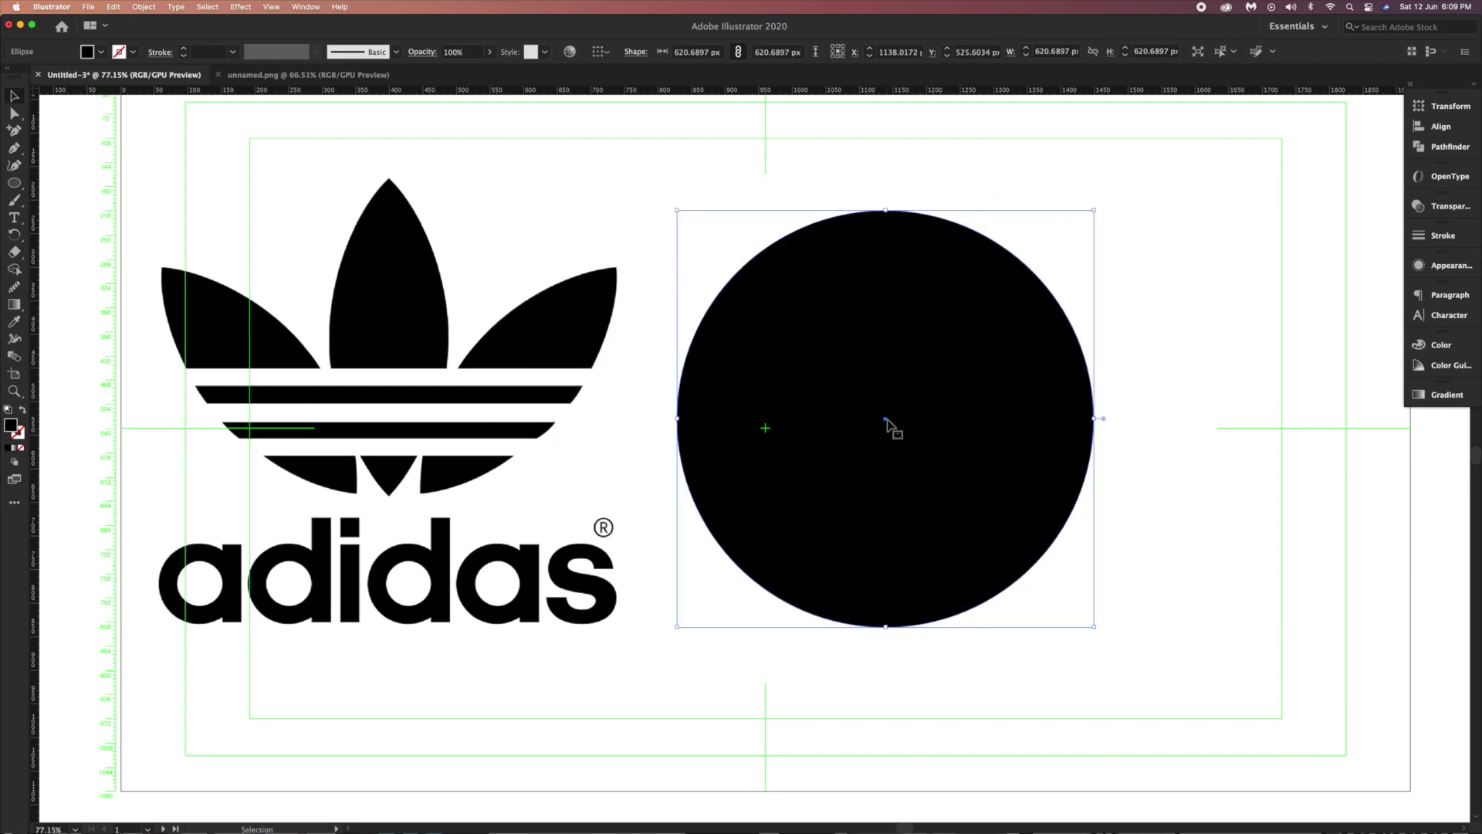
{"action": "mouse_move", "coordinate": [887, 424]}
{"action": "left_mouse_down"}
{"action": "mouse_move", "coordinate": [1207, 444]}
{"action": "mouse_move", "coordinate": [1210, 425]}
{"action": "left_mouse_up"}
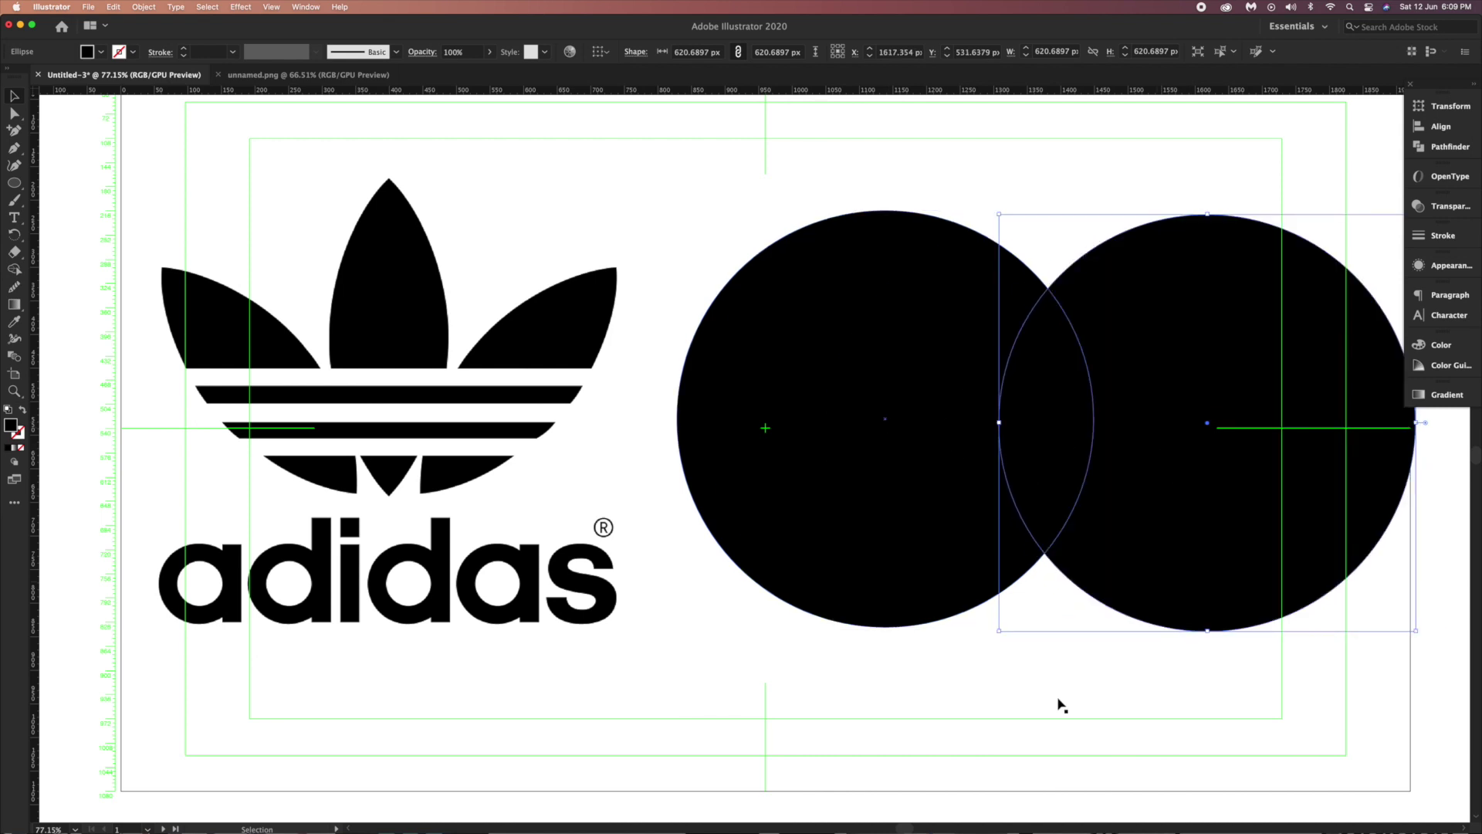
{"action": "left_click_drag", "start_coordinate": [1036, 605], "coordinate": [1171, 506]}
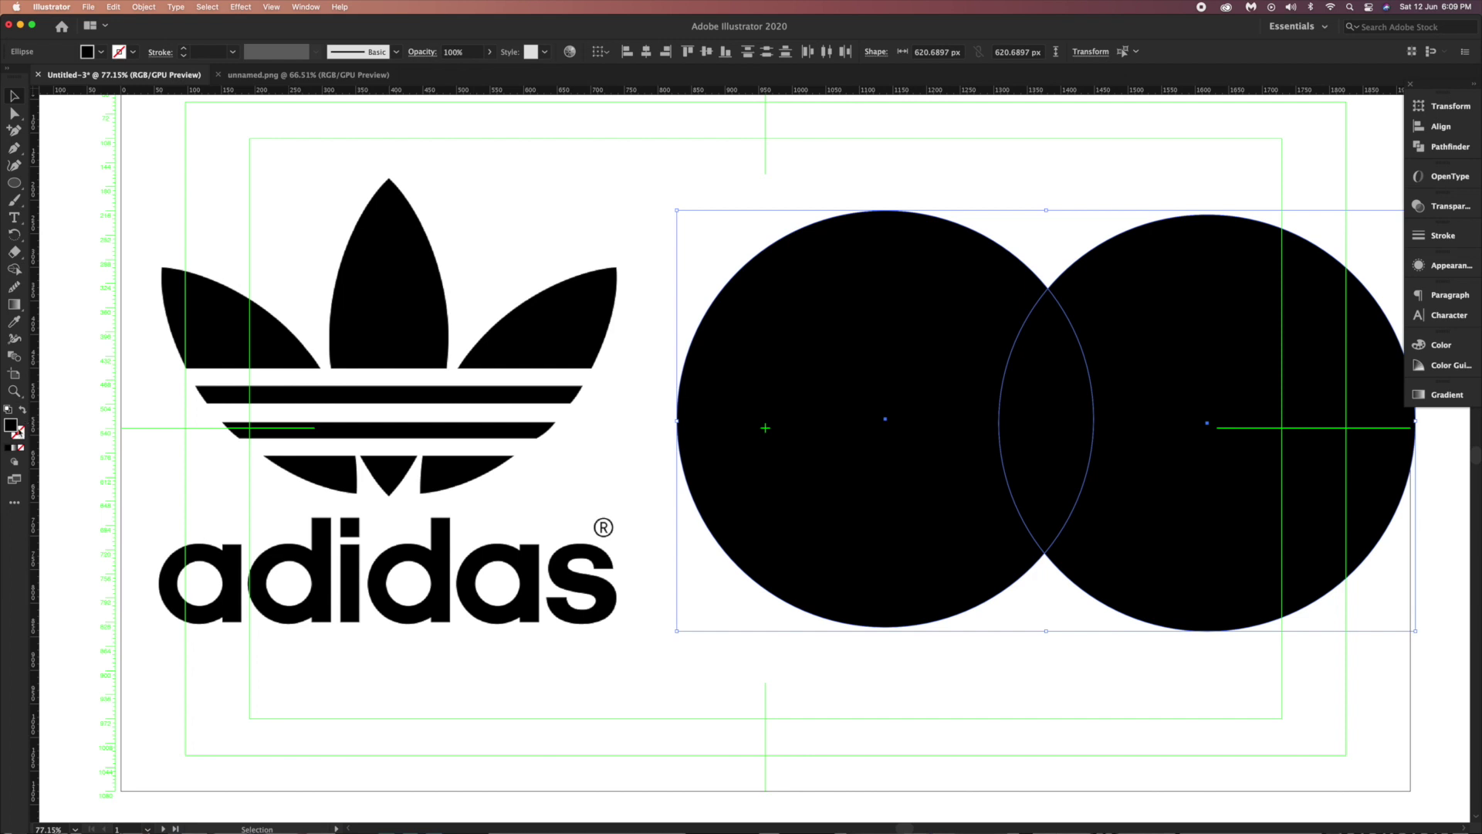
Intersect the two circles into a single black lens-shaped leaf.
{"action": "left_click", "coordinate": [22, 412]}
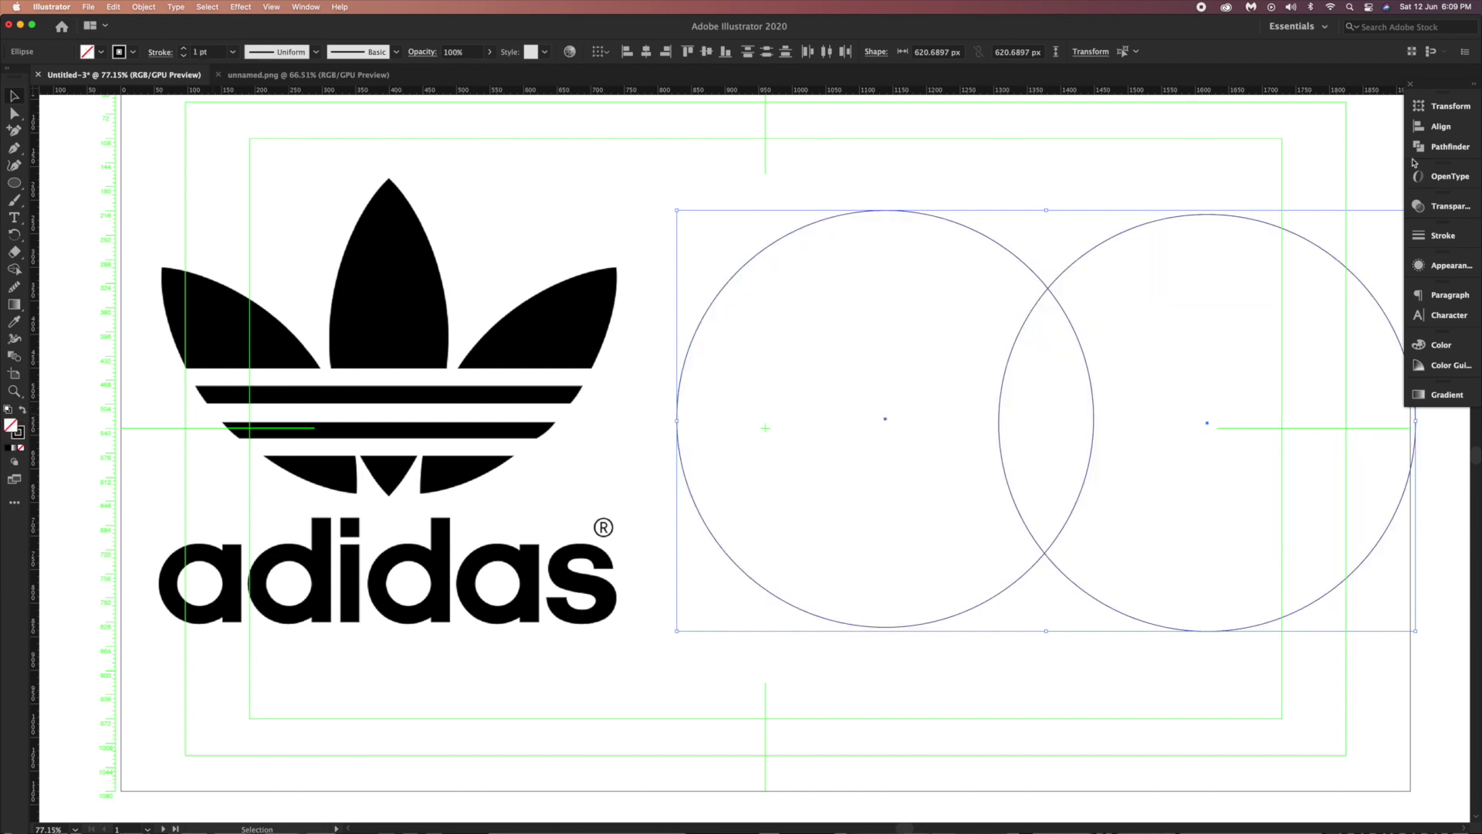
{"action": "left_click", "coordinate": [1447, 148]}
{"action": "left_click", "coordinate": [1297, 136]}
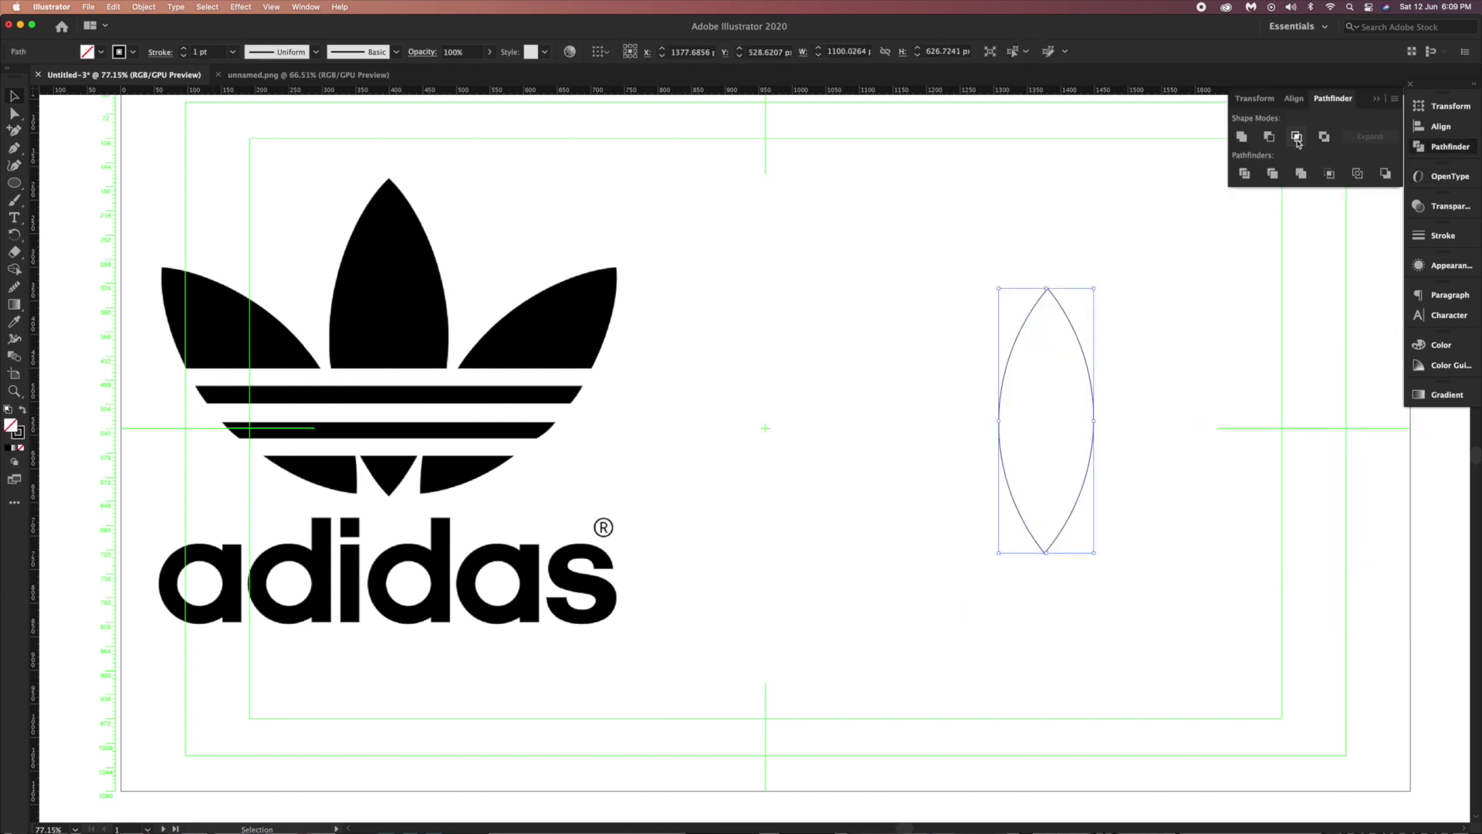
{"action": "left_click", "coordinate": [23, 412]}
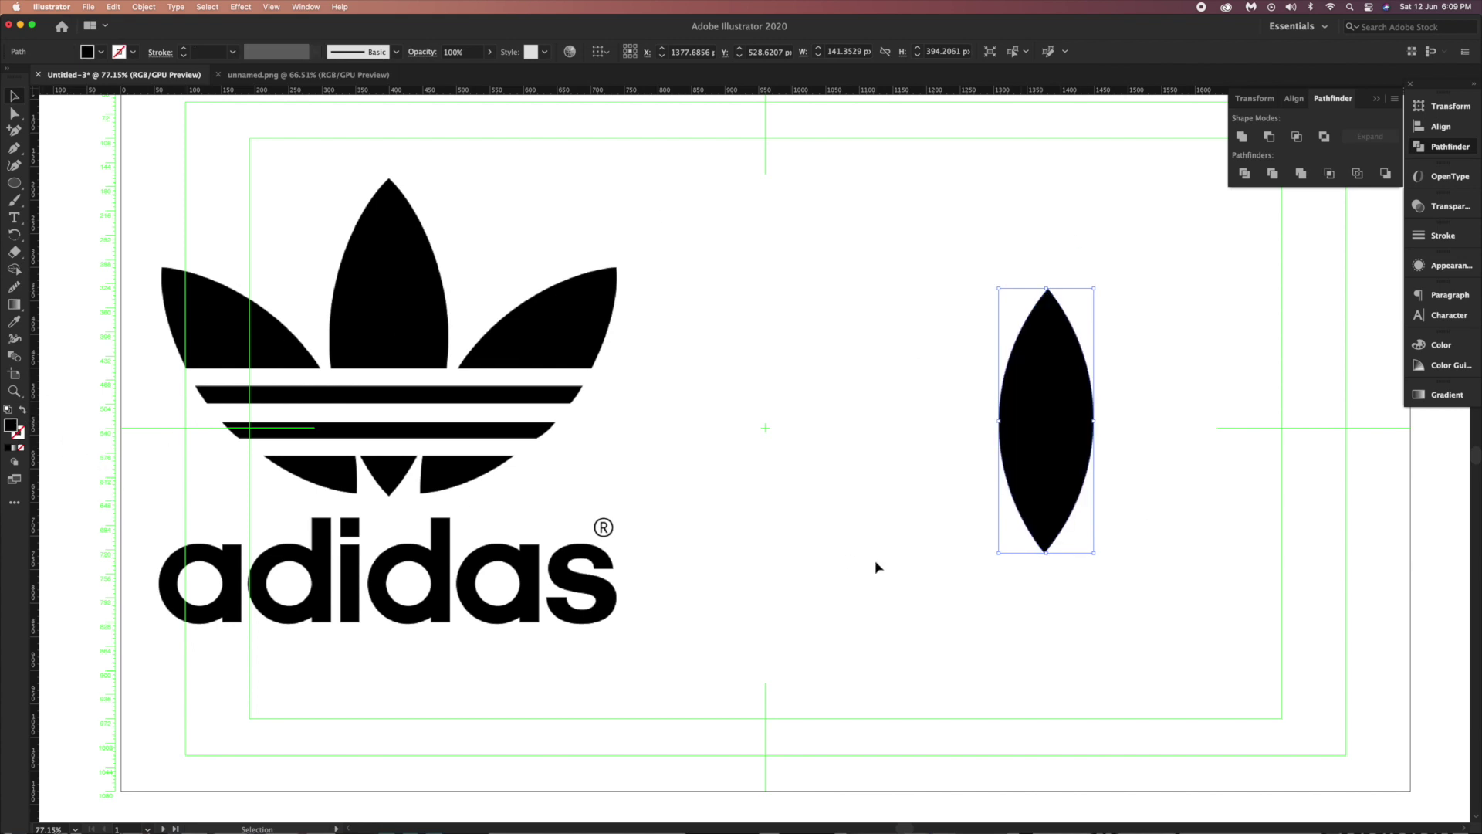
{"action": "left_click", "coordinate": [873, 566]}
Alt-drag a copy of the leaf upward and shrink it to 133.4151 × 372.0689 px.
{"action": "mouse_move", "coordinate": [1069, 430]}
{"action": "left_mouse_down"}
{"action": "mouse_move", "coordinate": [1031, 373]}
{"action": "mouse_move", "coordinate": [1071, 371]}
{"action": "left_mouse_up"}
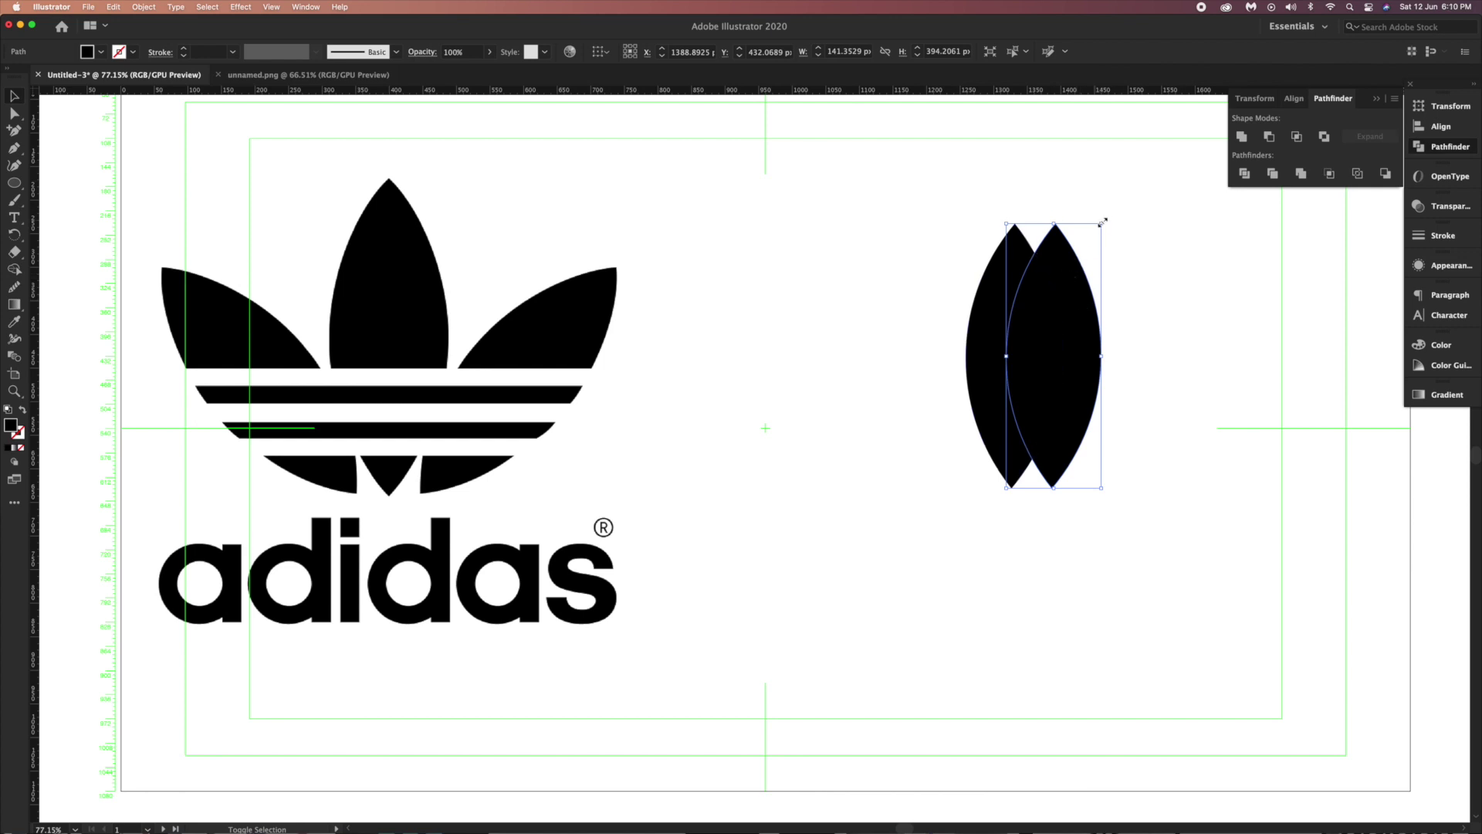
{"action": "left_click_drag", "start_coordinate": [1103, 222], "coordinate": [1100, 232]}
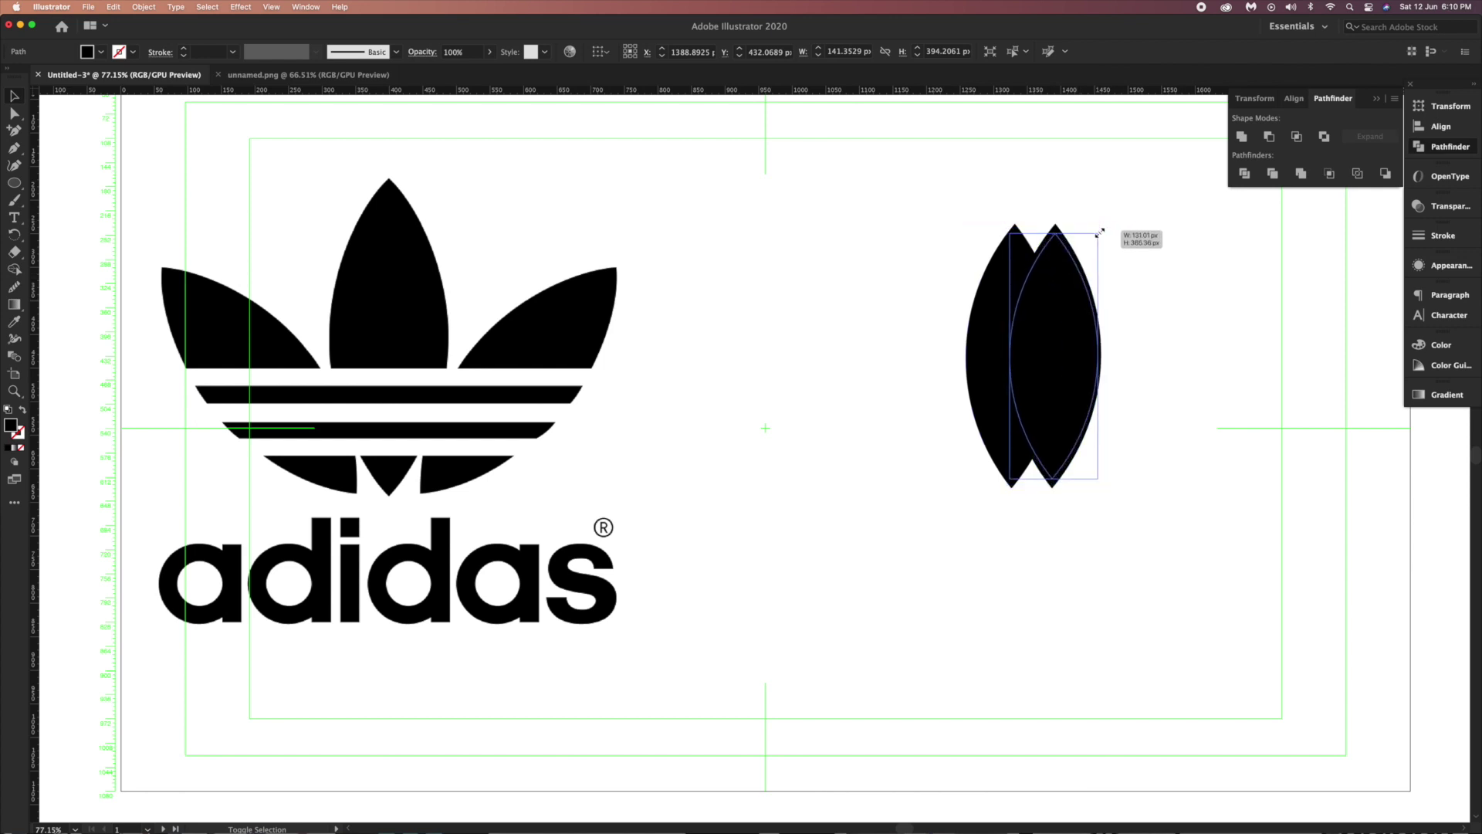
{"action": "left_click_drag", "start_coordinate": [1100, 232], "coordinate": [1102, 232]}
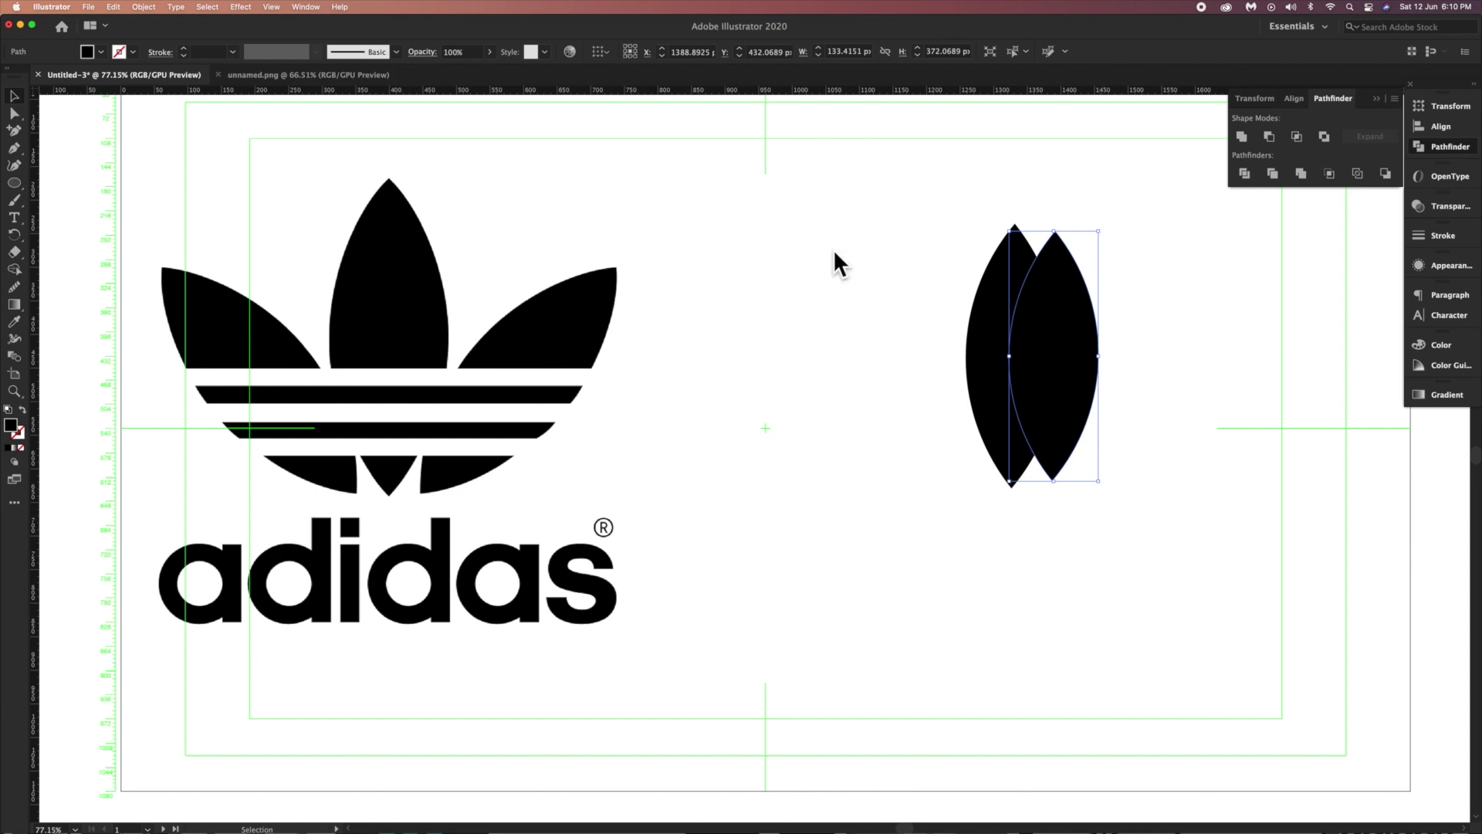
Lower the smaller leaf slightly and rotate it clockwise about its bottom tip.
{"action": "left_click_drag", "start_coordinate": [1056, 331], "coordinate": [1056, 340]}
{"action": "left_click", "coordinate": [993, 291], "text": "shift"}
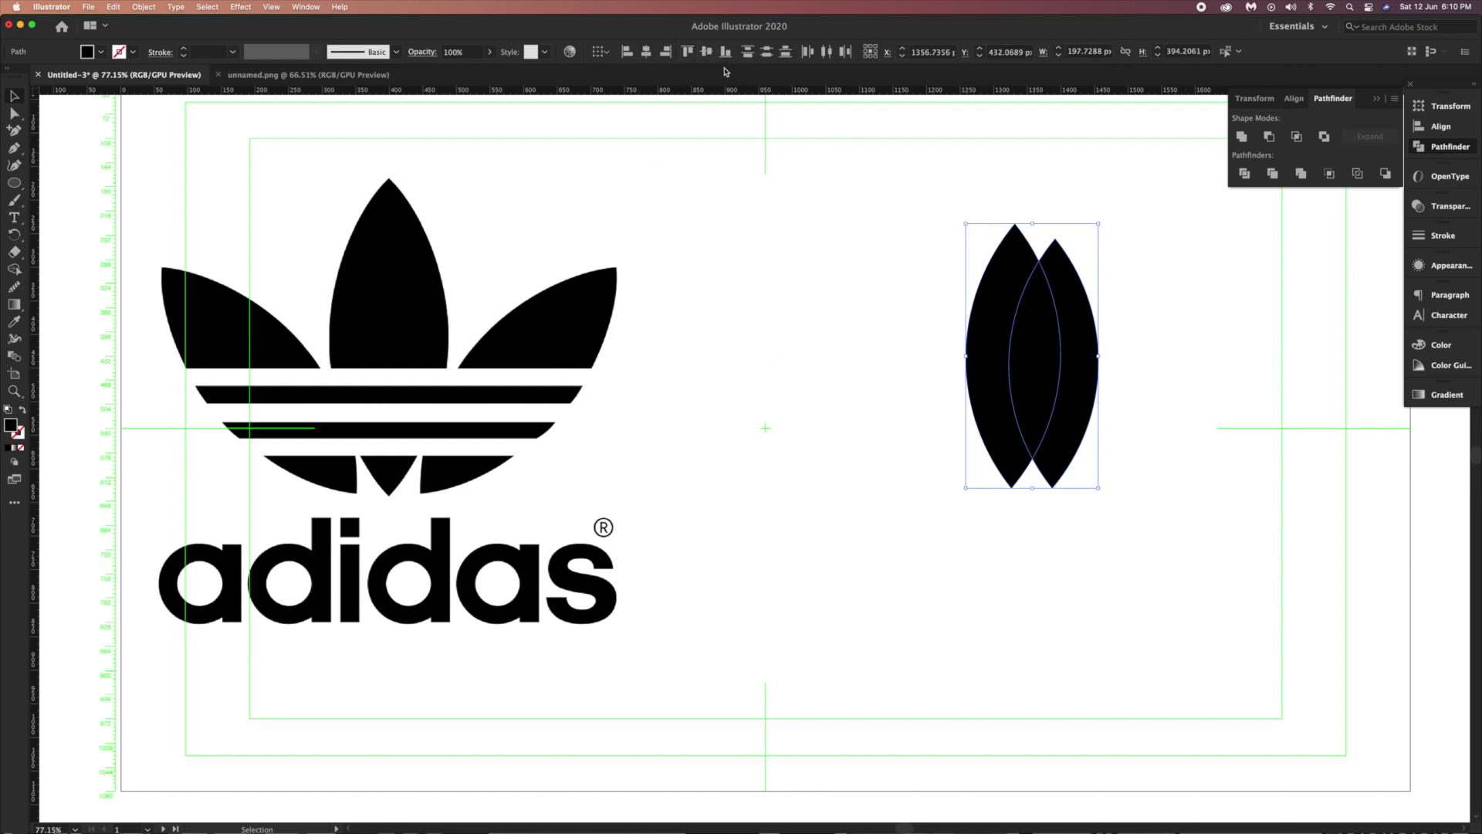
{"action": "left_click", "coordinate": [1112, 363]}
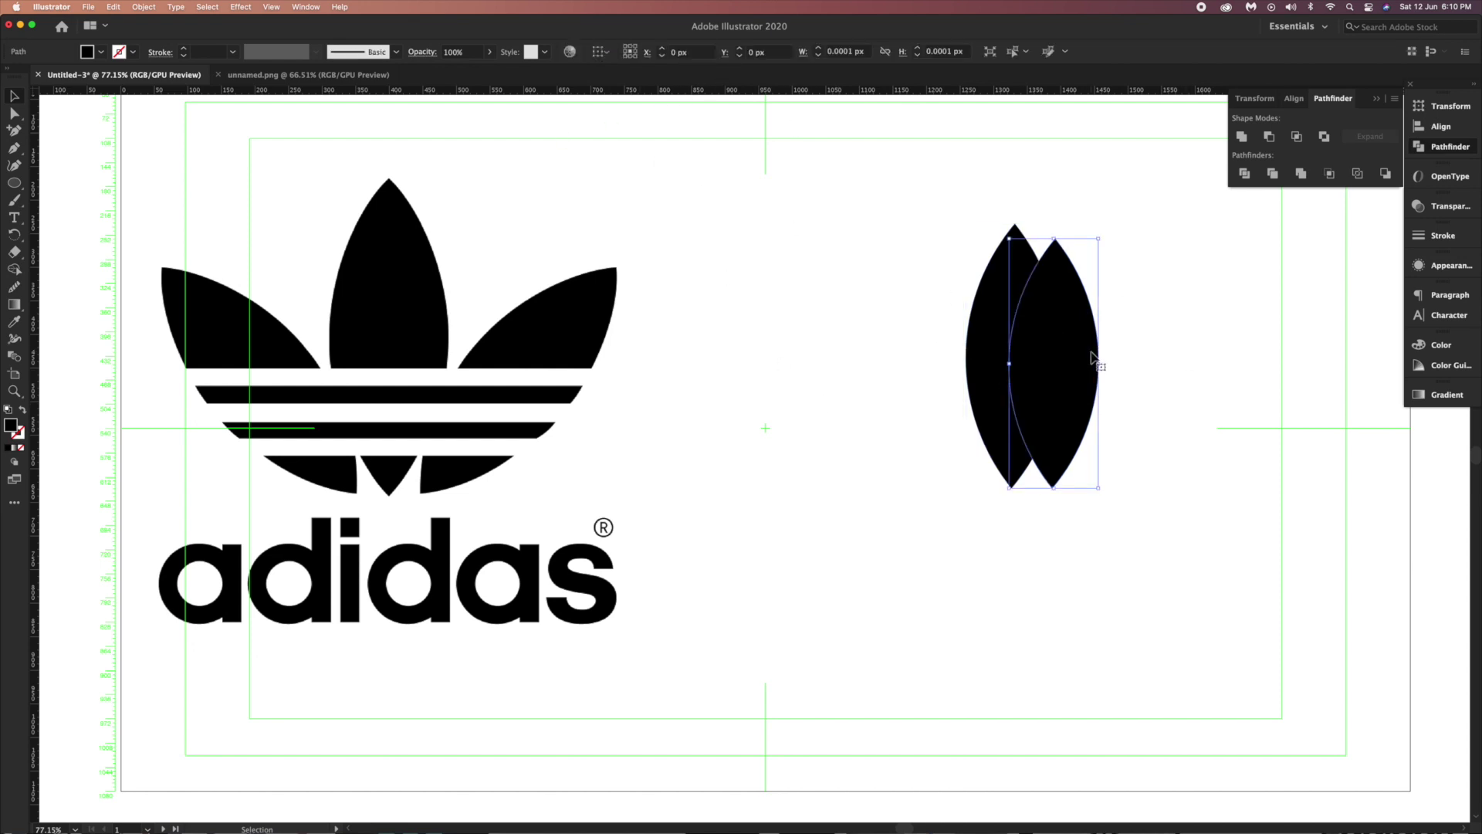
{"action": "left_click", "coordinate": [24, 238]}
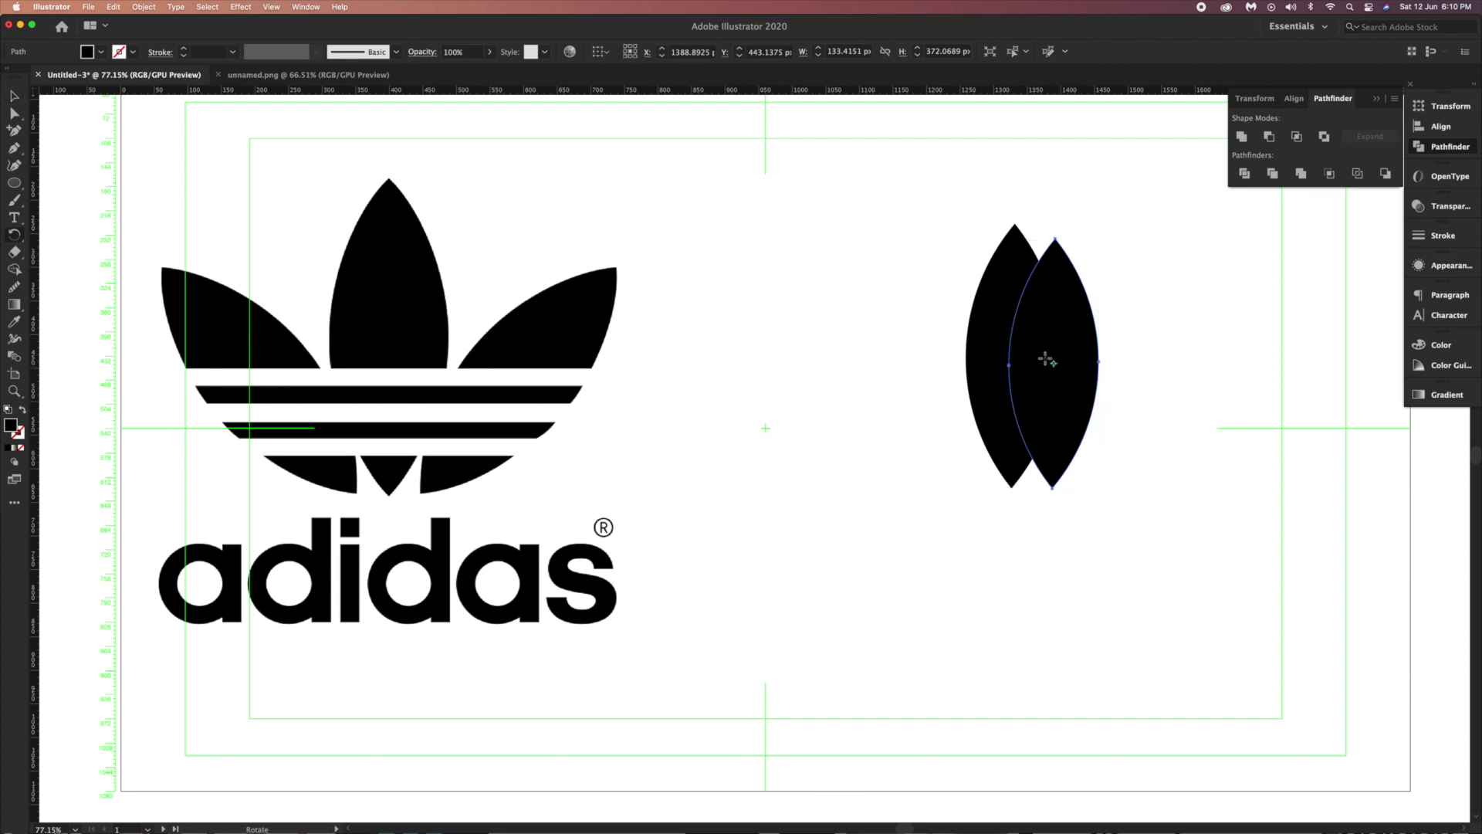
{"action": "left_click_drag", "start_coordinate": [1053, 363], "coordinate": [1052, 485]}
{"action": "left_click_drag", "start_coordinate": [1055, 231], "coordinate": [1158, 289]}
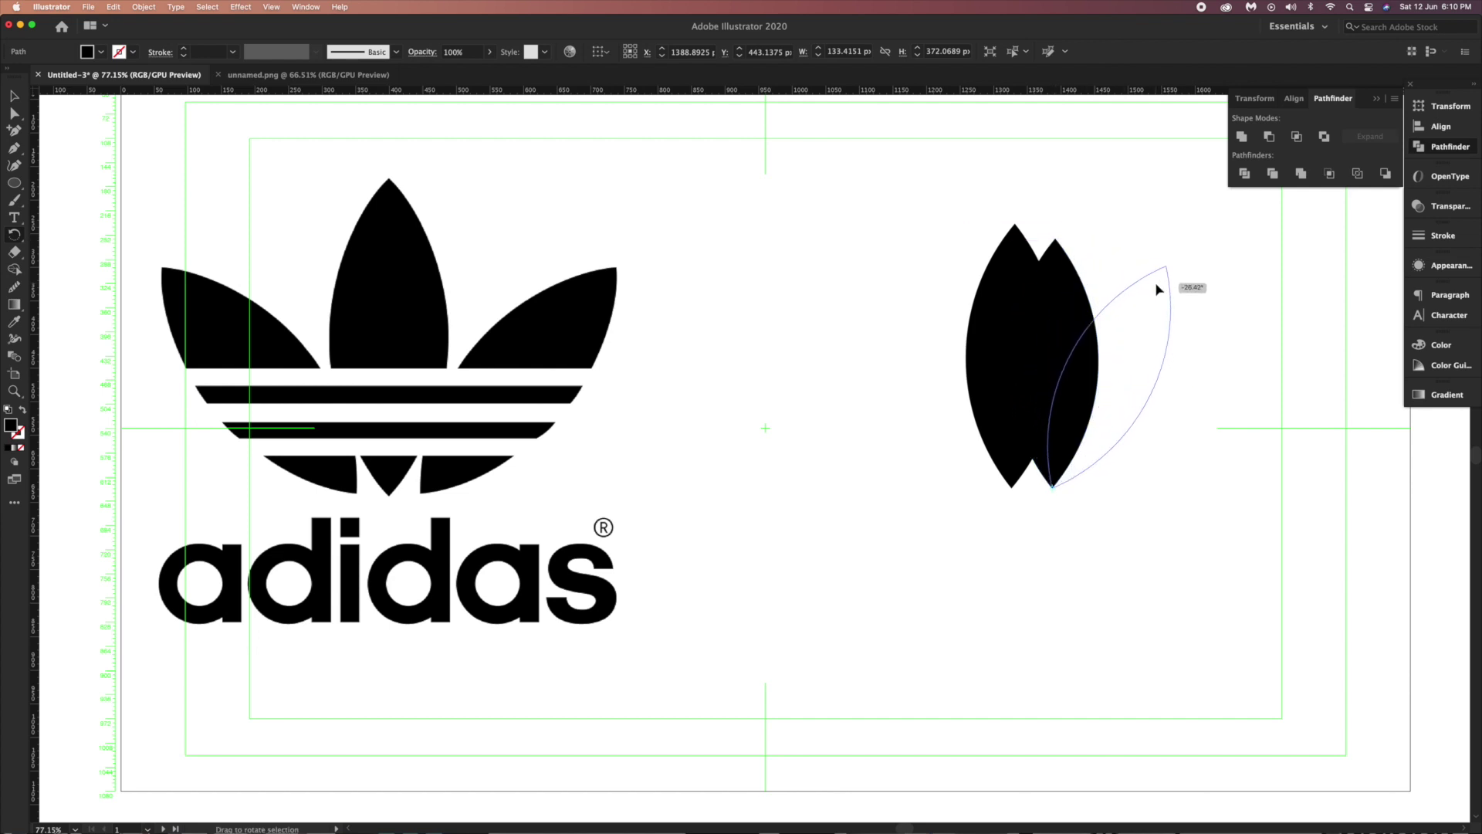
{"action": "left_click_drag", "start_coordinate": [1158, 289], "coordinate": [1182, 275]}
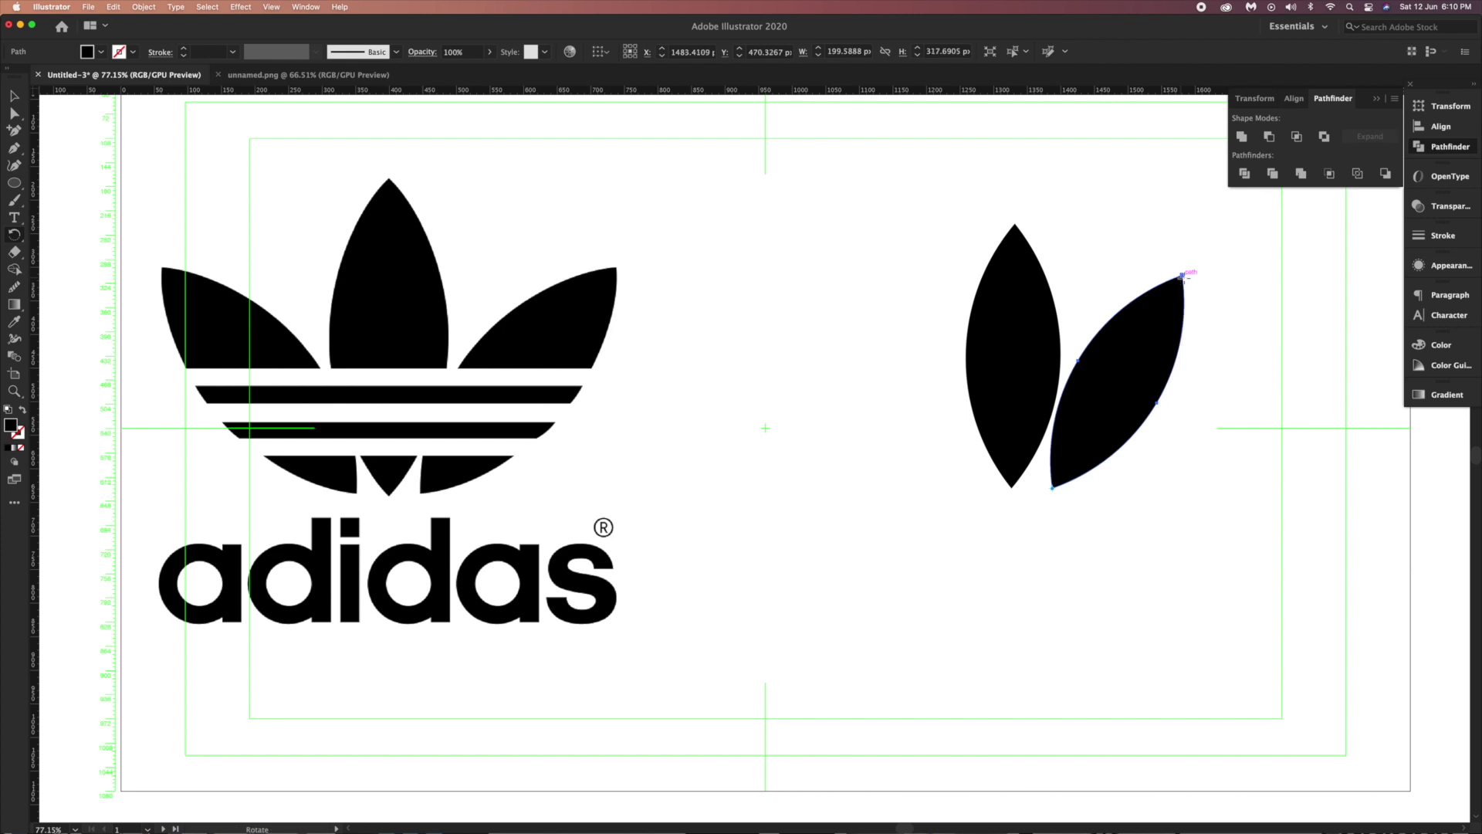
Fine-tune the right leaf's clockwise tilt with a few small extra rotations.
{"action": "left_click", "coordinate": [14, 96]}
{"action": "key", "text": "r"}
{"action": "left_click_drag", "start_coordinate": [1185, 280], "coordinate": [1191, 278]}
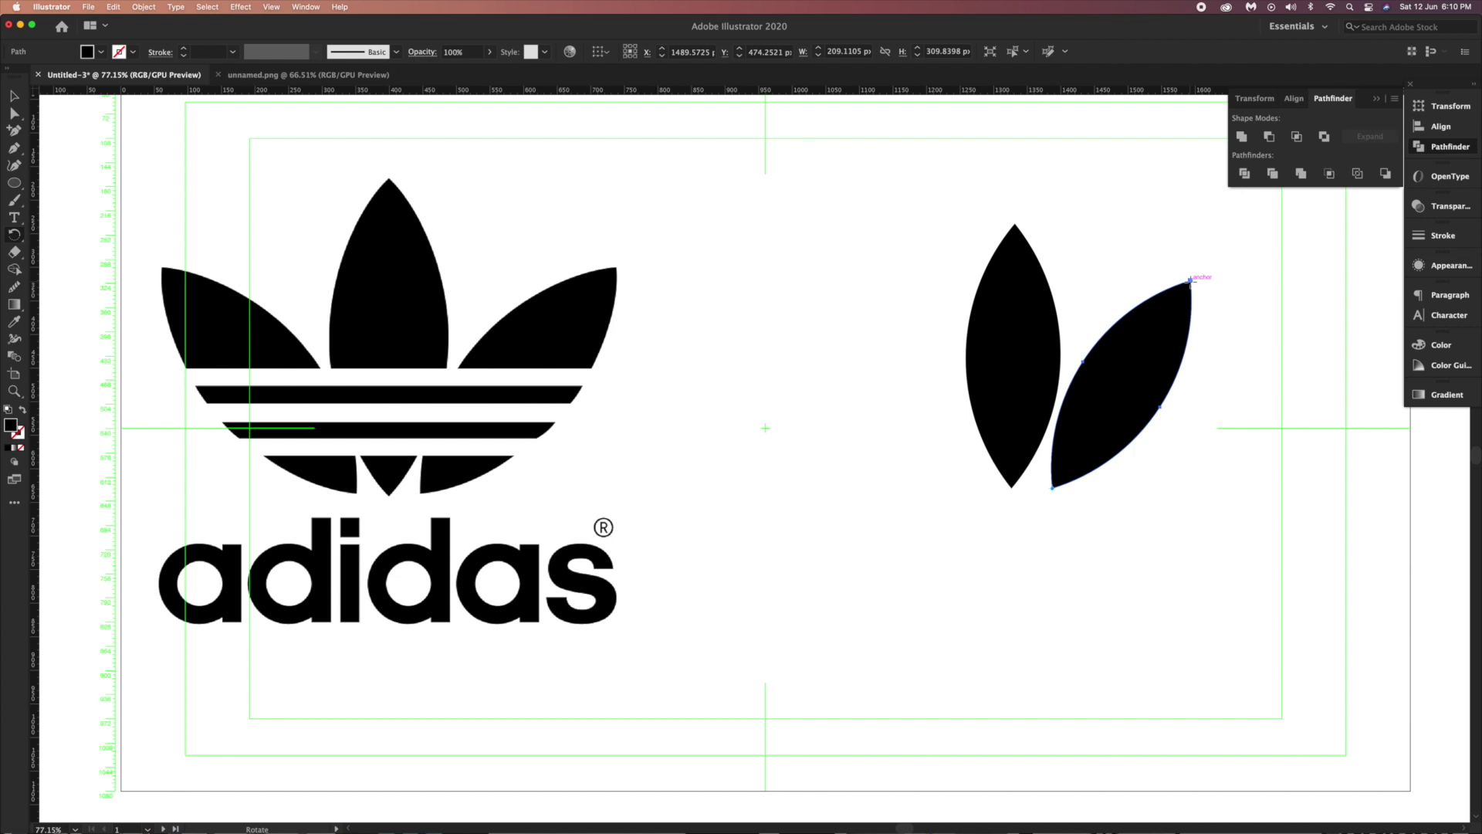
{"action": "left_click_drag", "start_coordinate": [1194, 288], "coordinate": [1198, 291]}
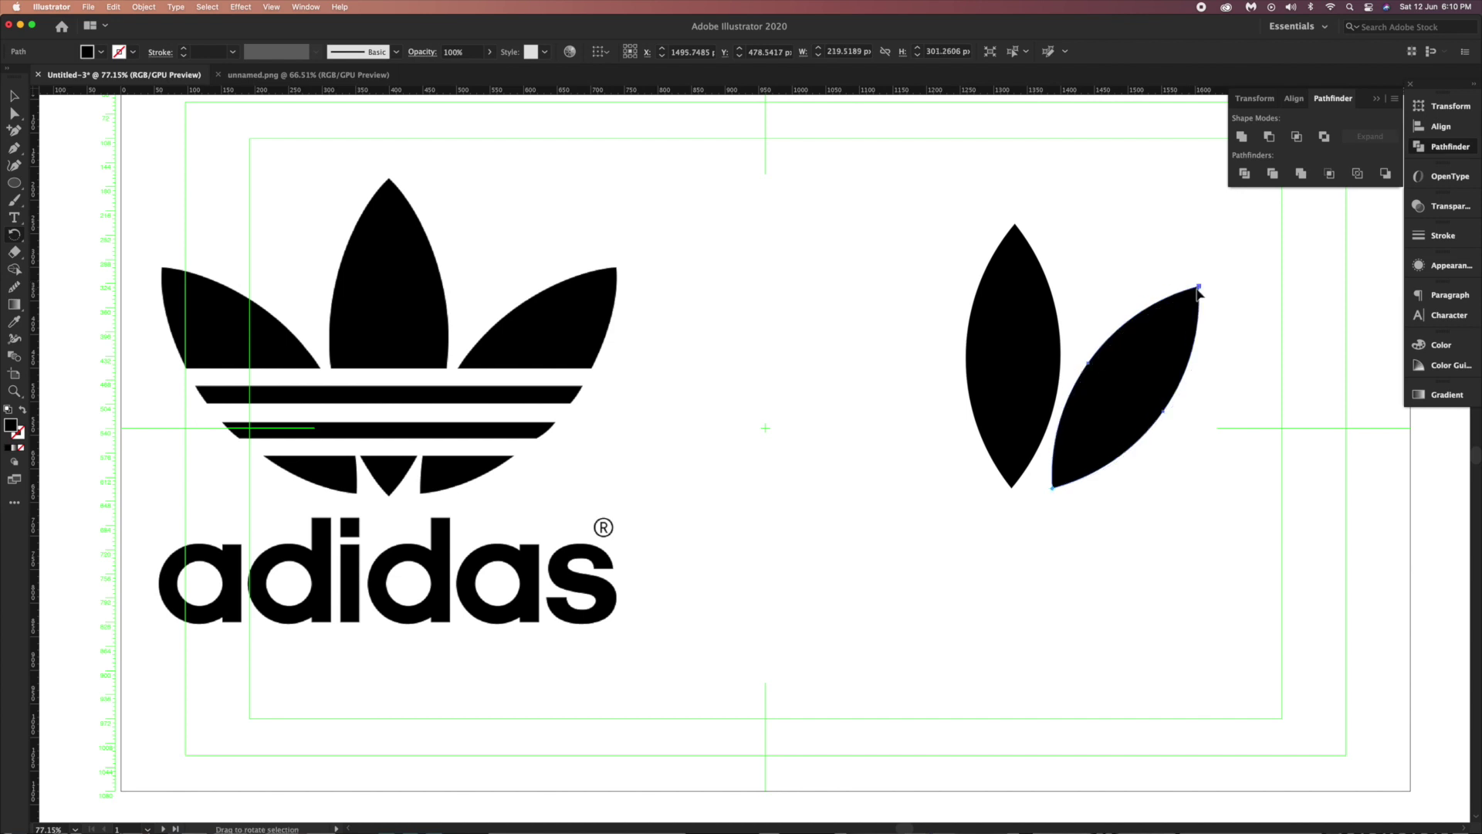
{"action": "left_click", "coordinate": [1199, 286]}
{"action": "left_click_drag", "start_coordinate": [1202, 292], "coordinate": [1201, 283]}
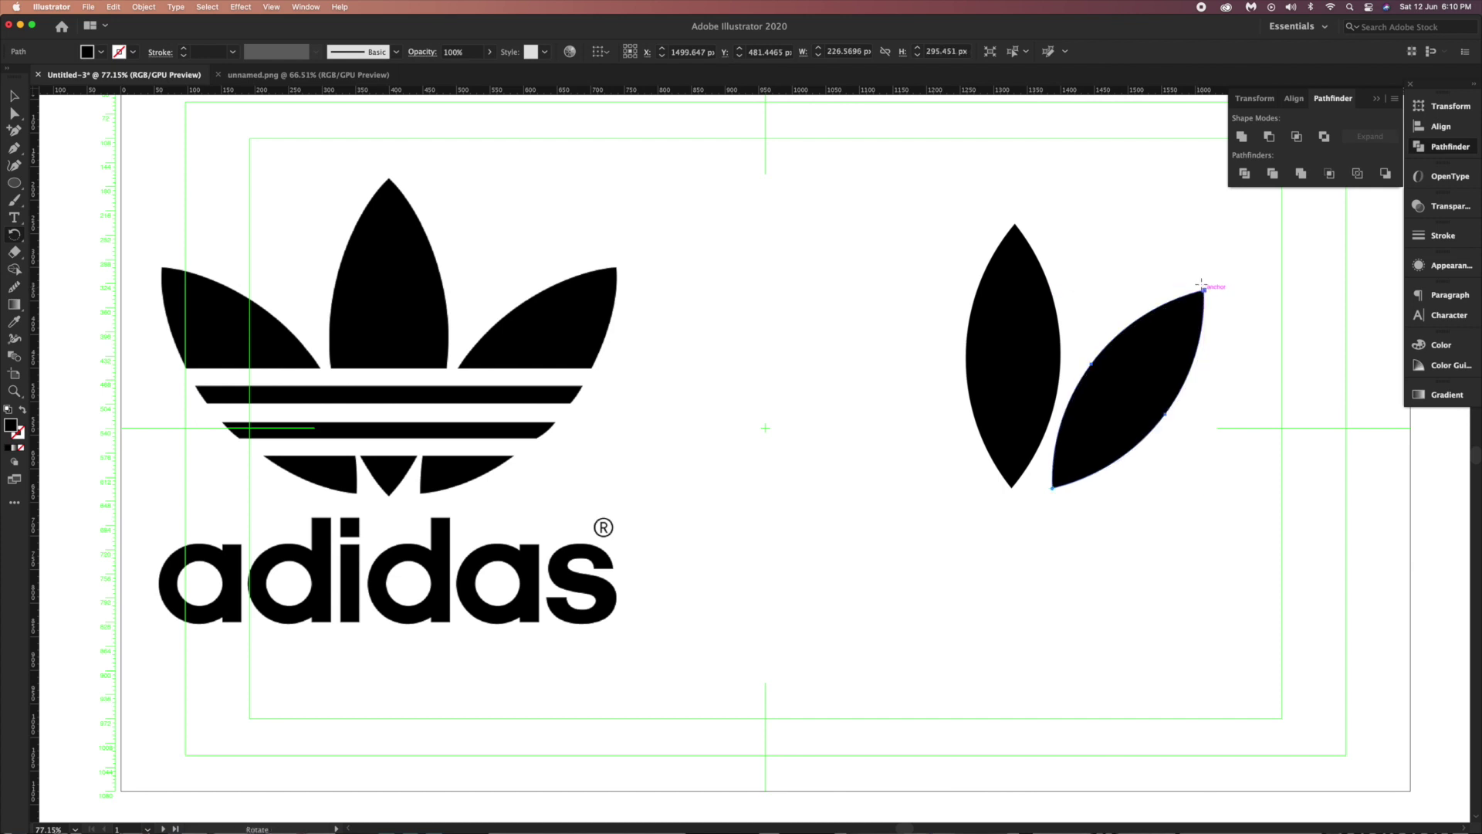
Nudge the tilted leaf left with the arrow keys and drag a copy of it leftward.
{"action": "left_click", "coordinate": [15, 97]}
{"action": "key", "text": "Left"}
{"action": "key", "text": "Left"}
{"action": "key", "text": "Left"}
{"action": "key", "text": "Left"}
{"action": "key", "text": "Left"}
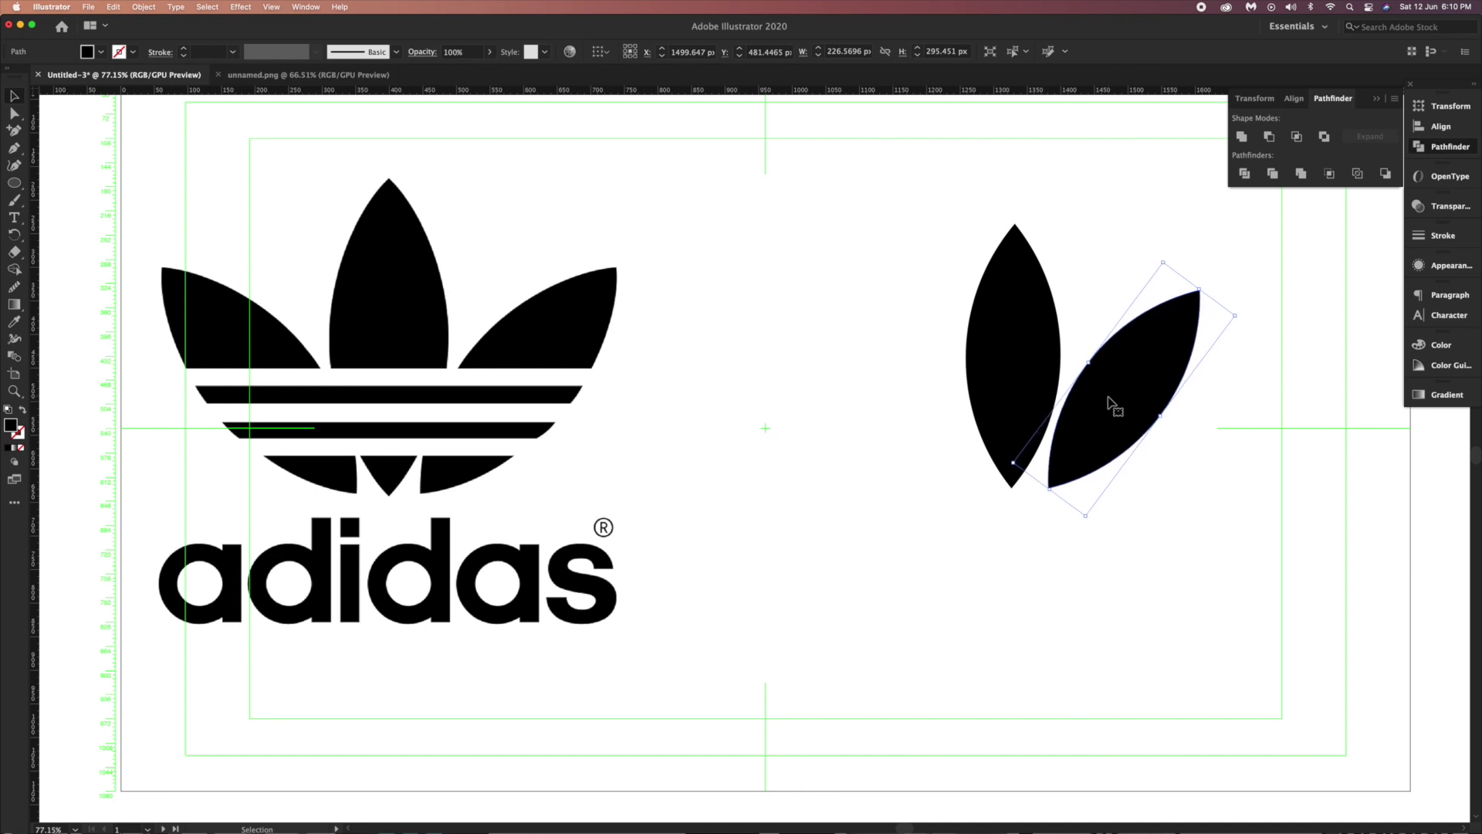
{"action": "key", "text": "Left"}
{"action": "key", "text": "Left"}
{"action": "key", "text": "Left"}
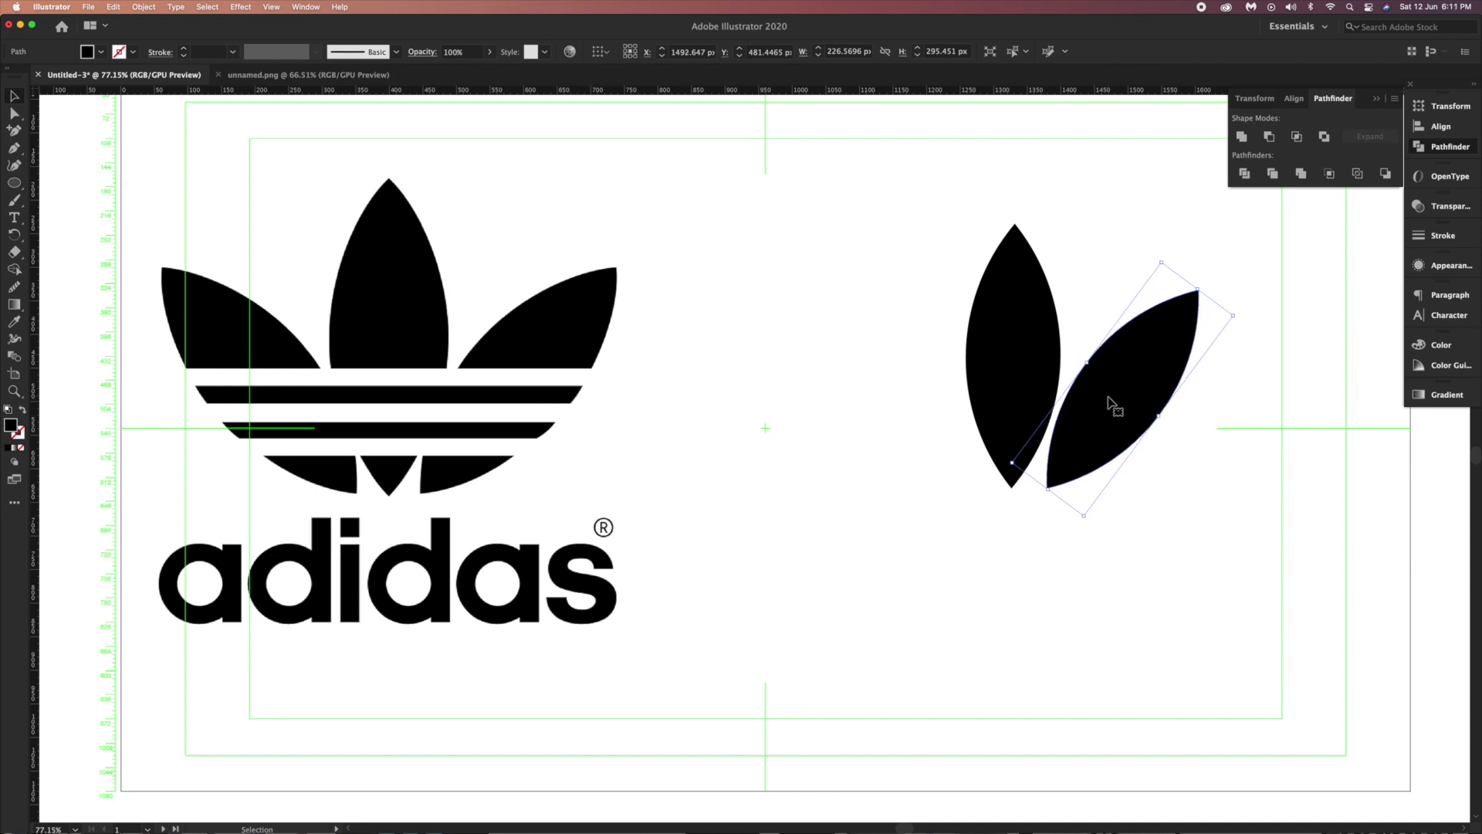
{"action": "key", "text": "Left"}
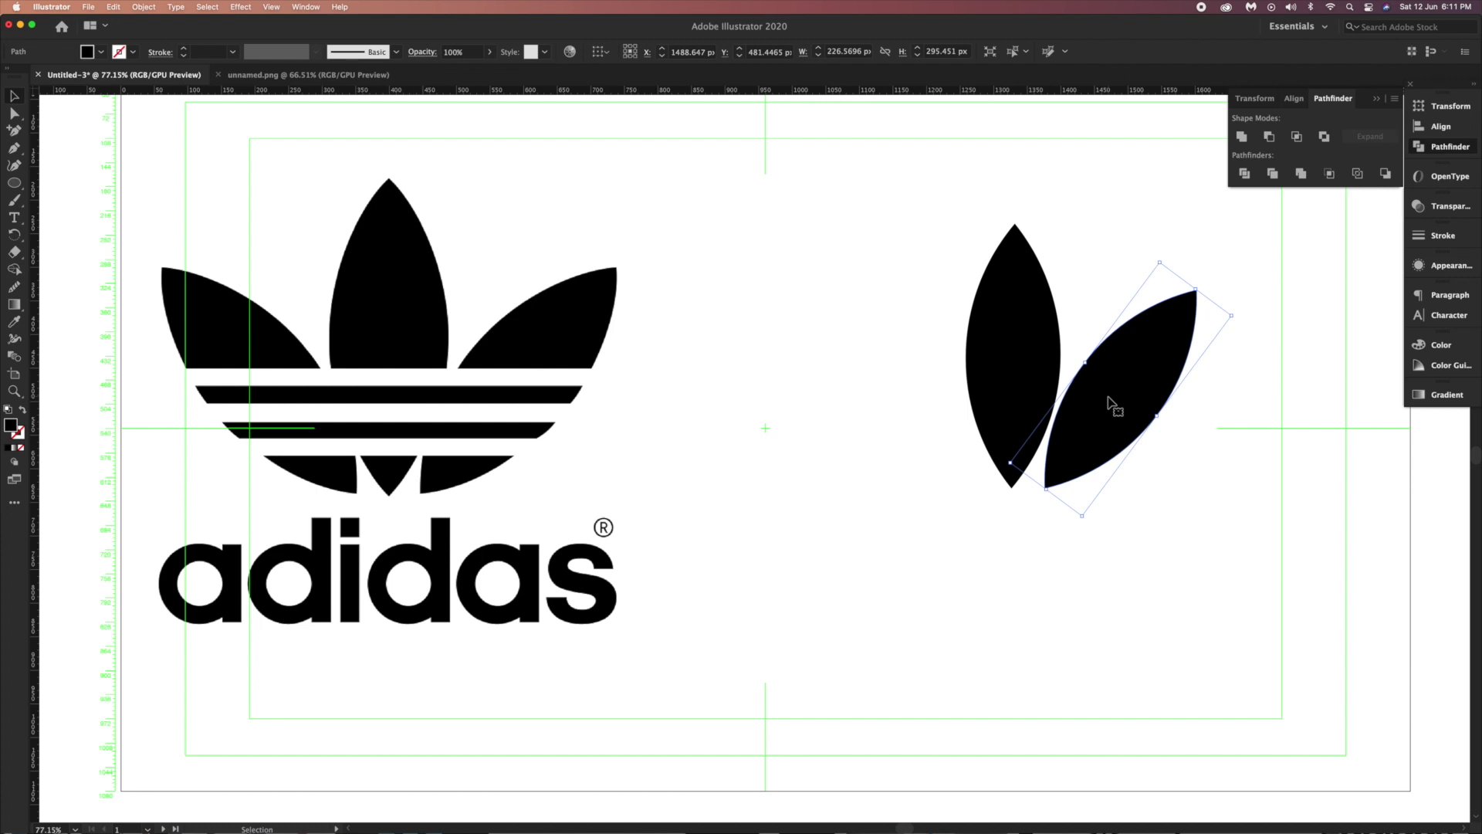
{"action": "left_click_drag", "start_coordinate": [1112, 401], "coordinate": [1069, 405]}
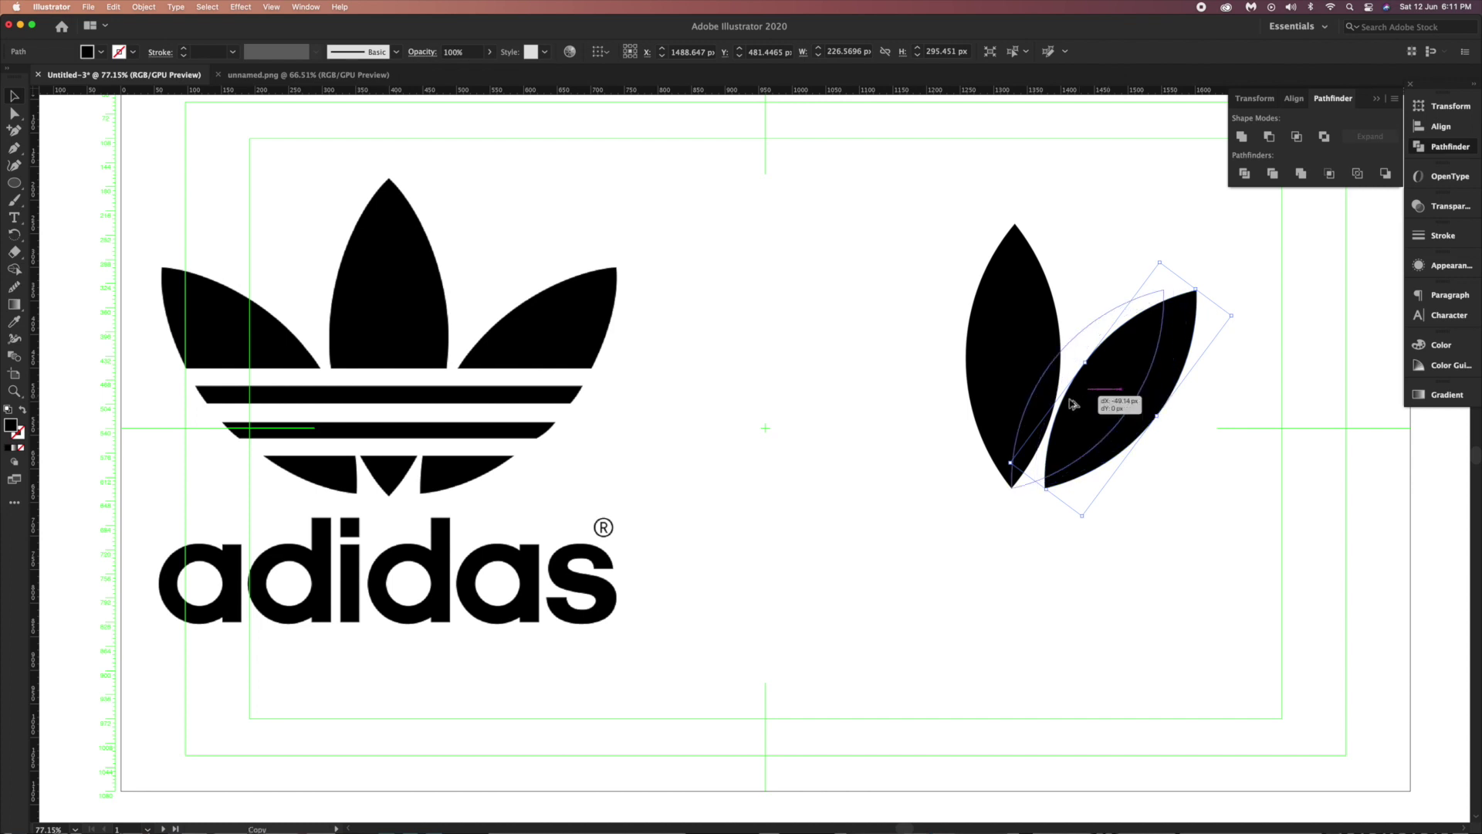
Reflect the leaf copy vertically, move it to the left side, and nudge it into place.
{"action": "right_click", "coordinate": [1068, 390]}
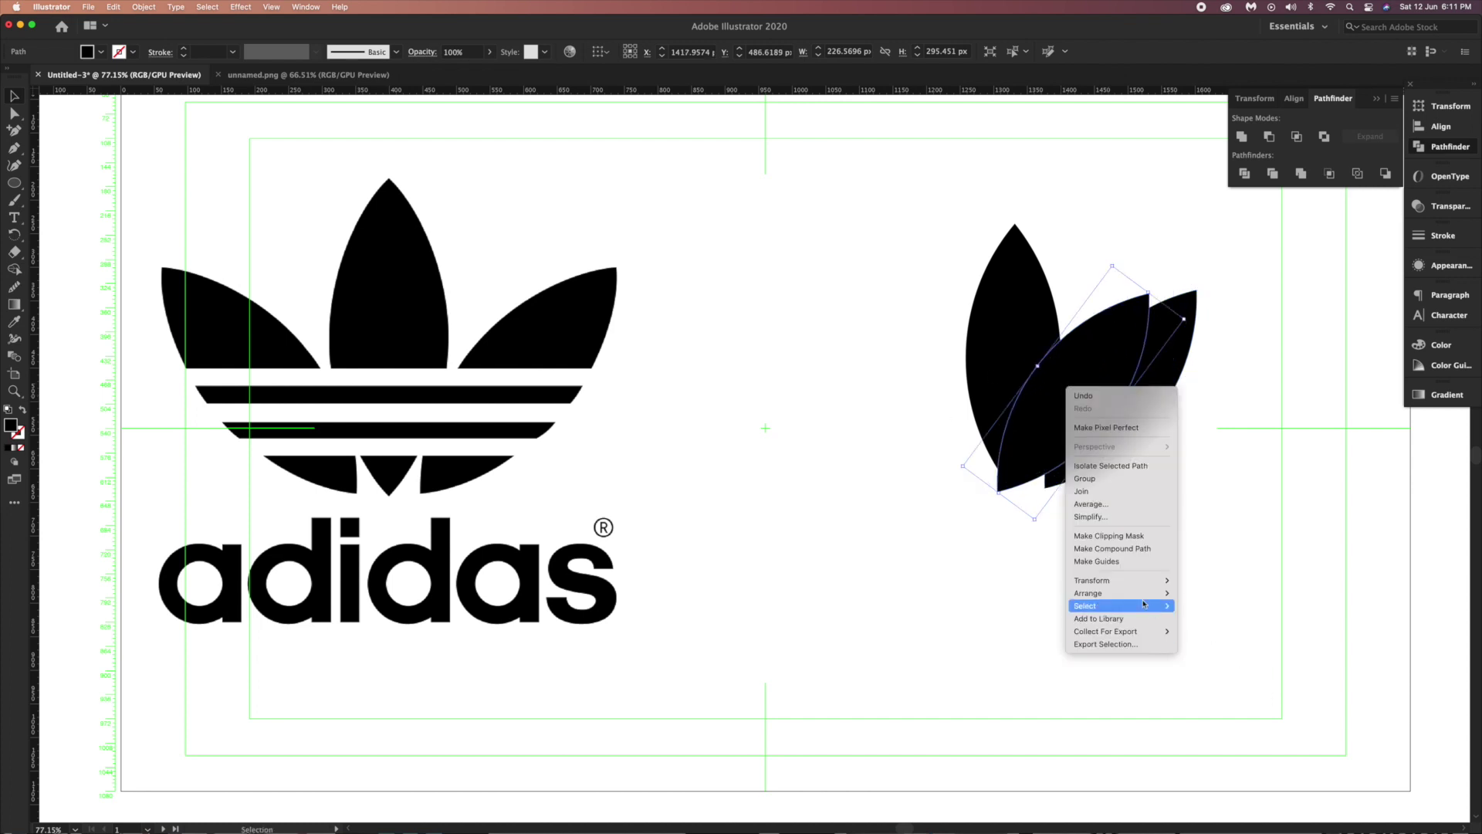
{"action": "mouse_move", "coordinate": [1091, 581]}
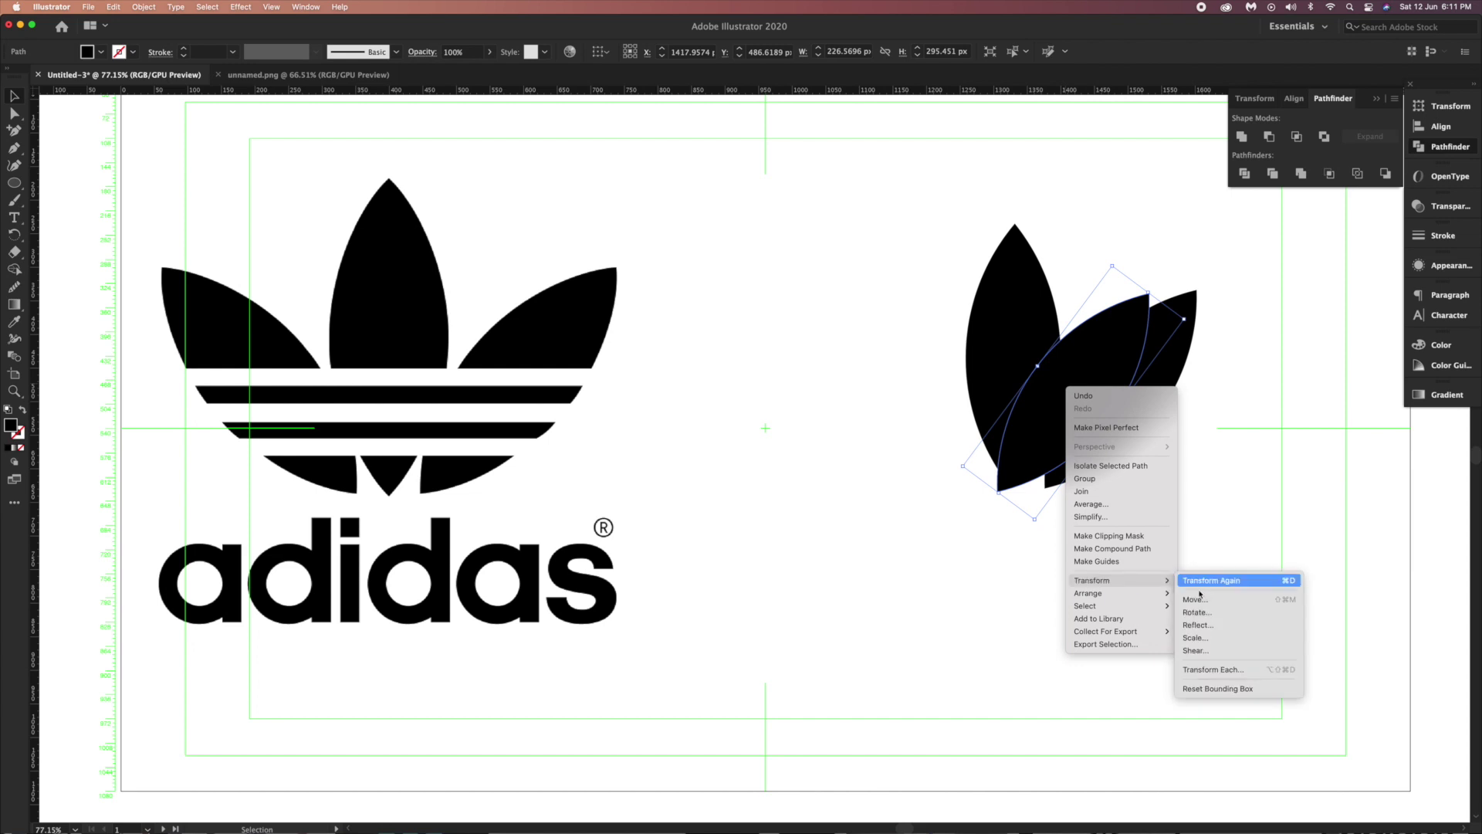
{"action": "left_click", "coordinate": [1197, 625]}
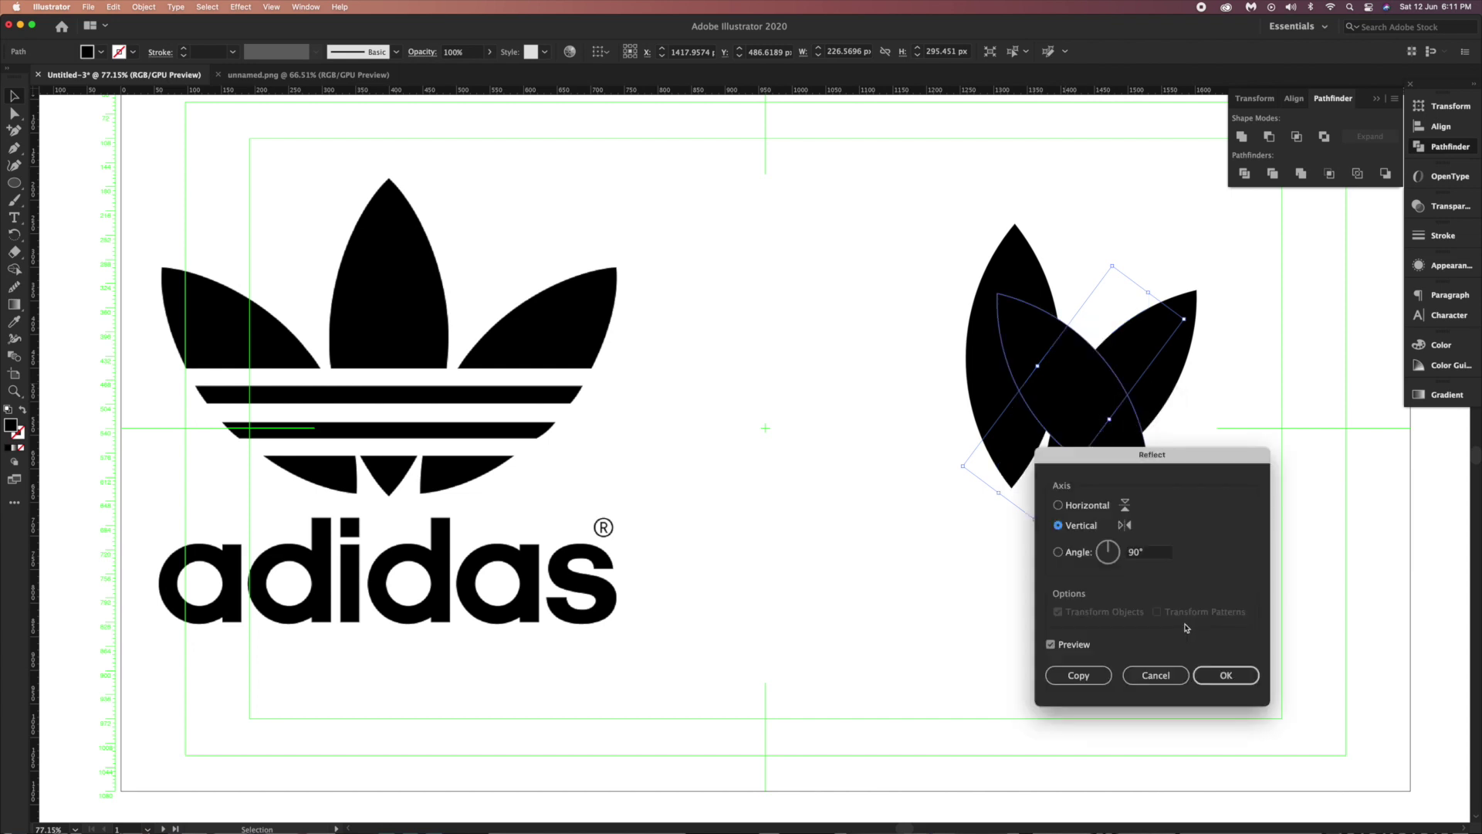
{"action": "left_click", "coordinate": [1226, 675]}
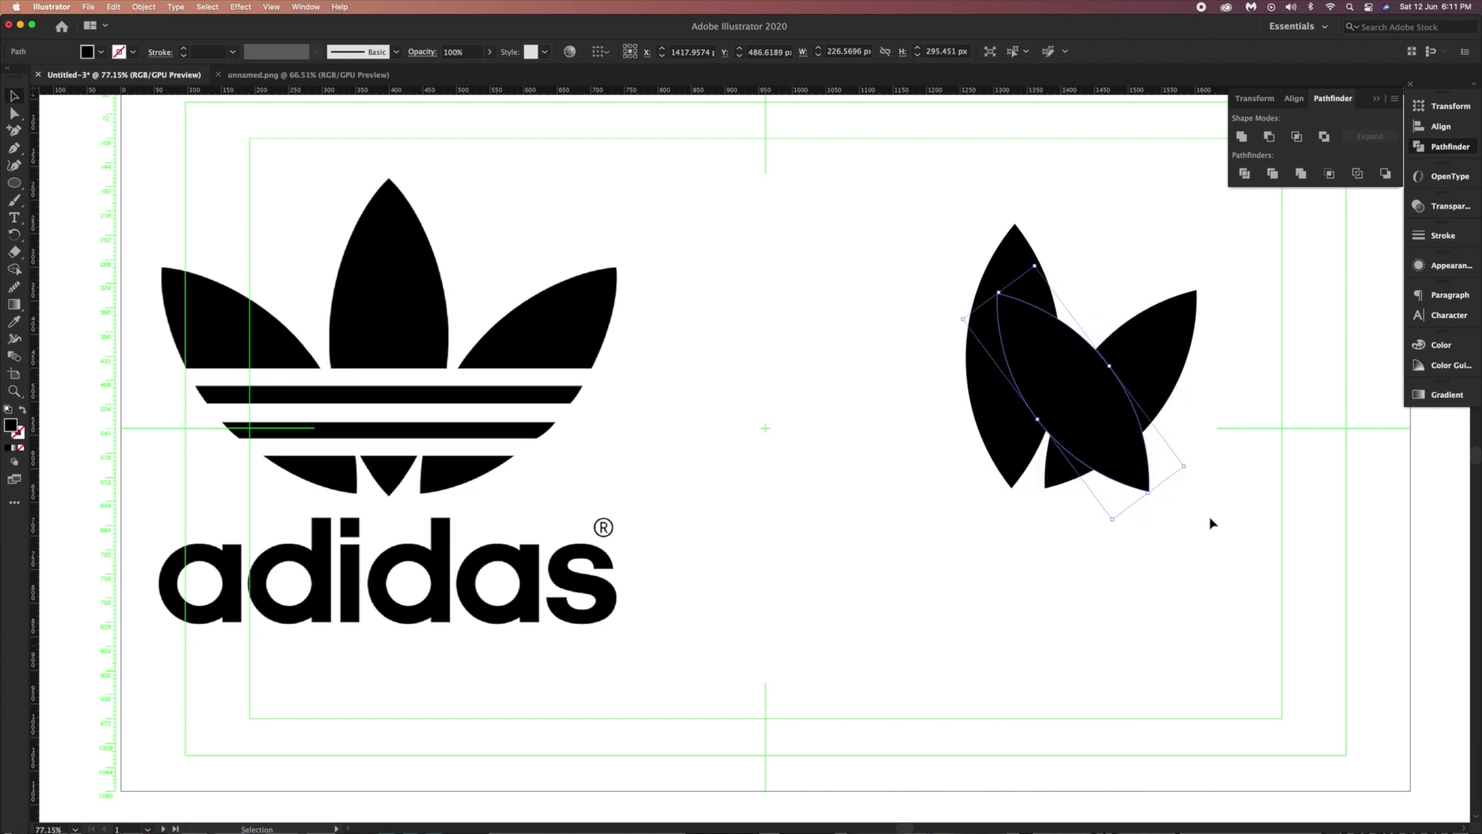
{"action": "left_click_drag", "start_coordinate": [1077, 416], "coordinate": [911, 421]}
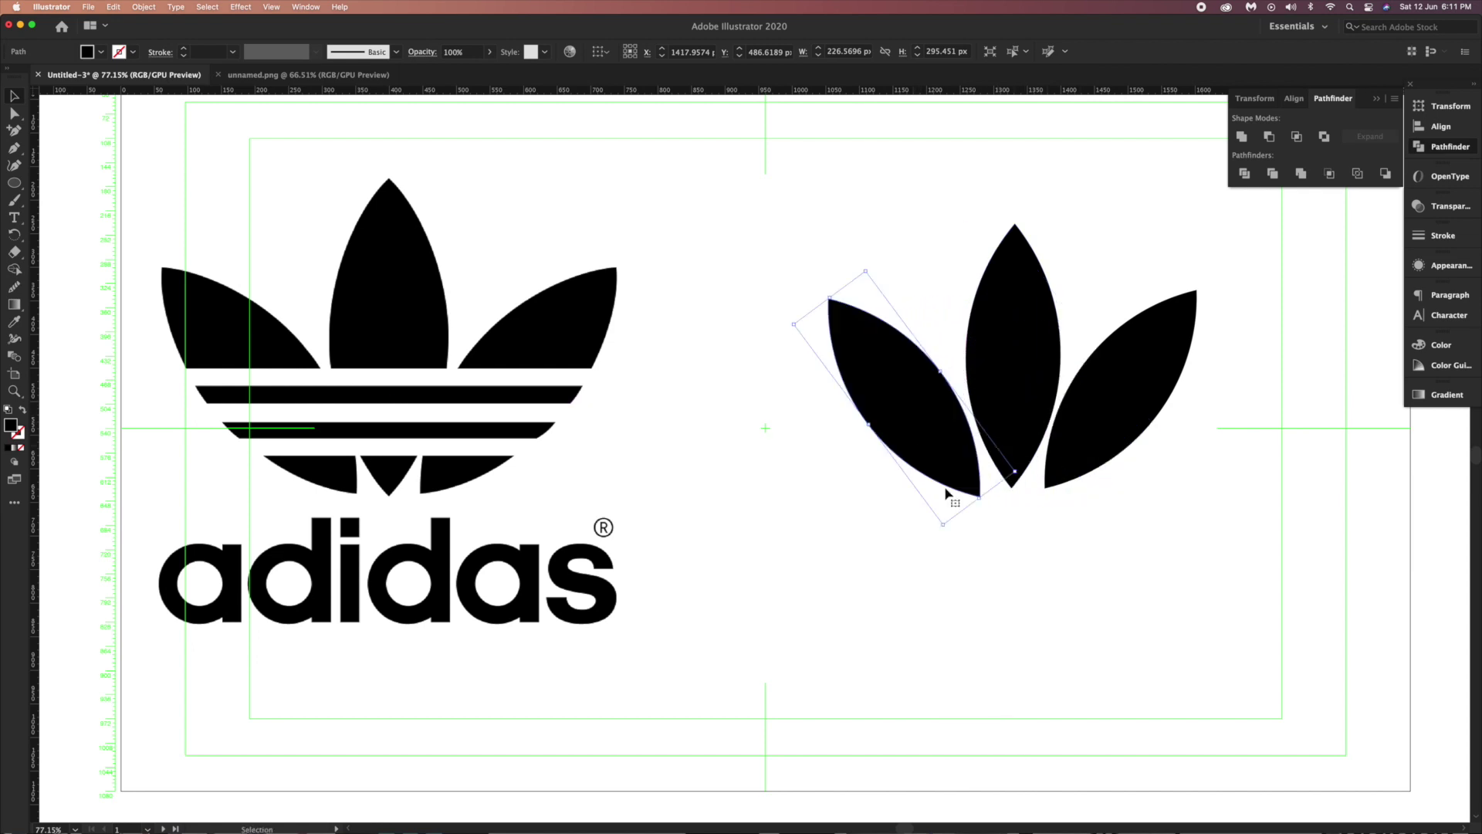
{"action": "left_click", "coordinate": [968, 538]}
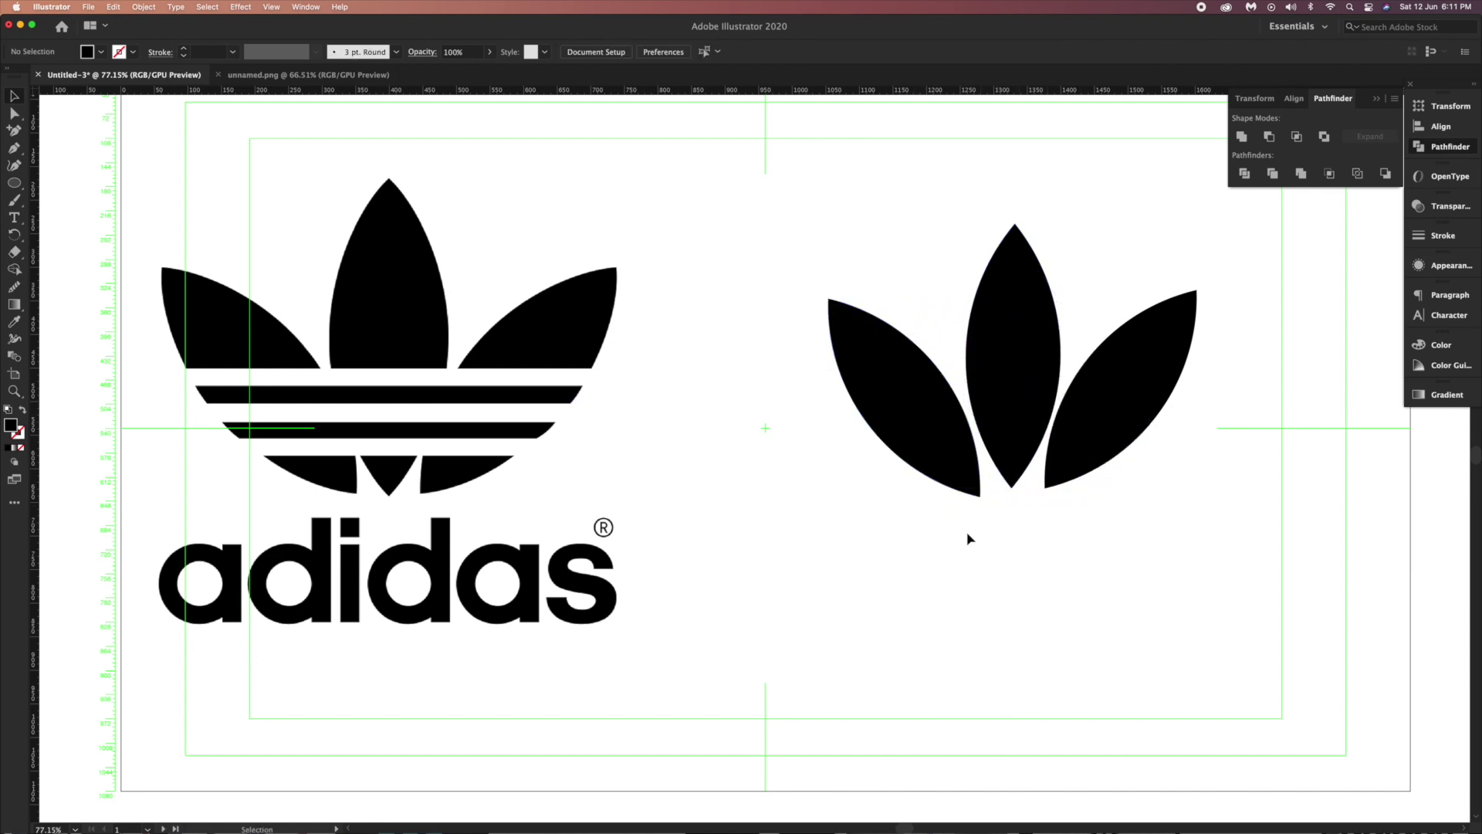
{"action": "left_click", "coordinate": [948, 482]}
{"action": "key", "text": "Right"}
{"action": "key", "text": "Right"}
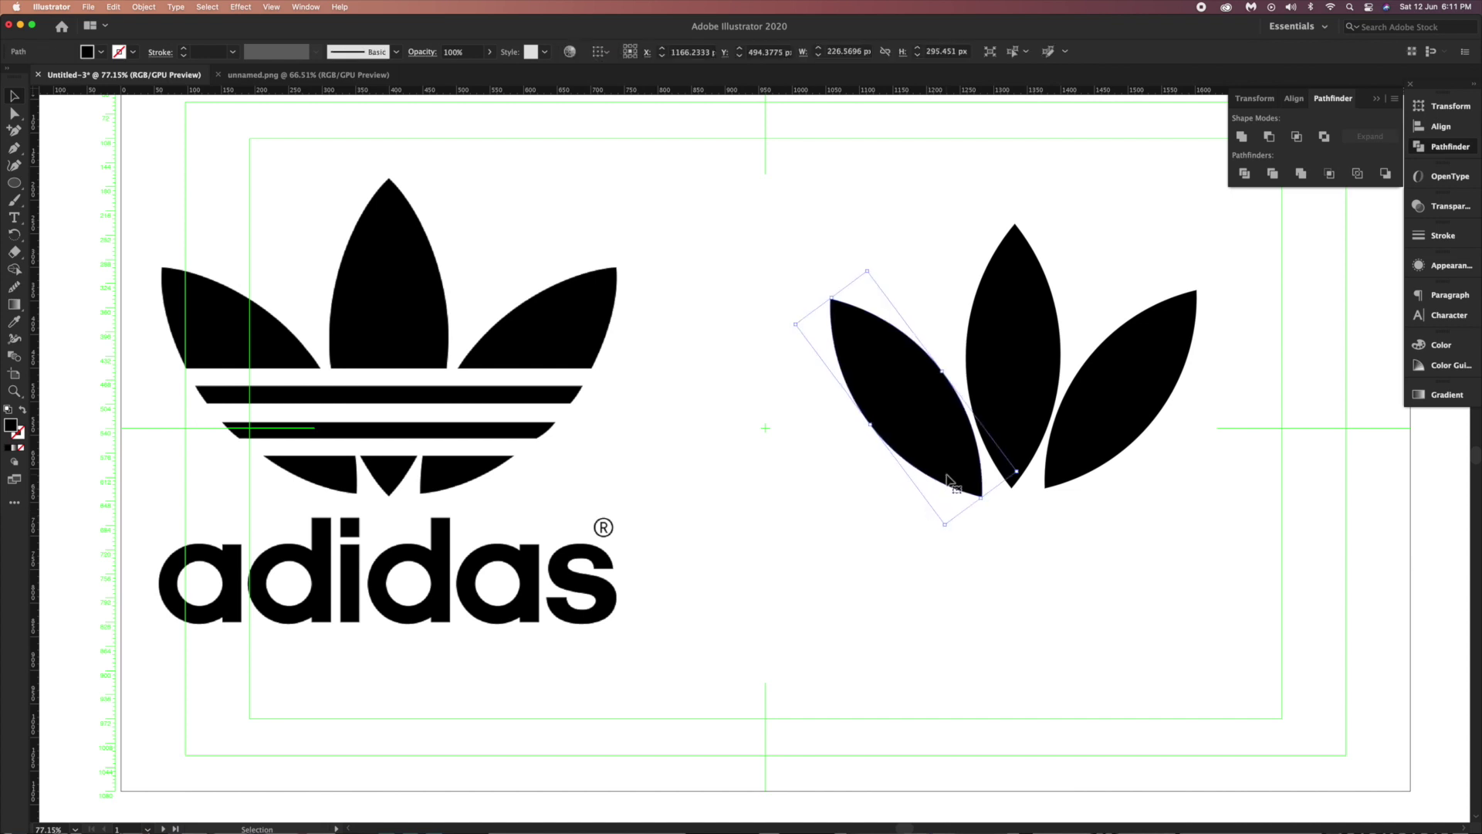
{"action": "key", "text": "Right"}
{"action": "key", "text": "Right"}
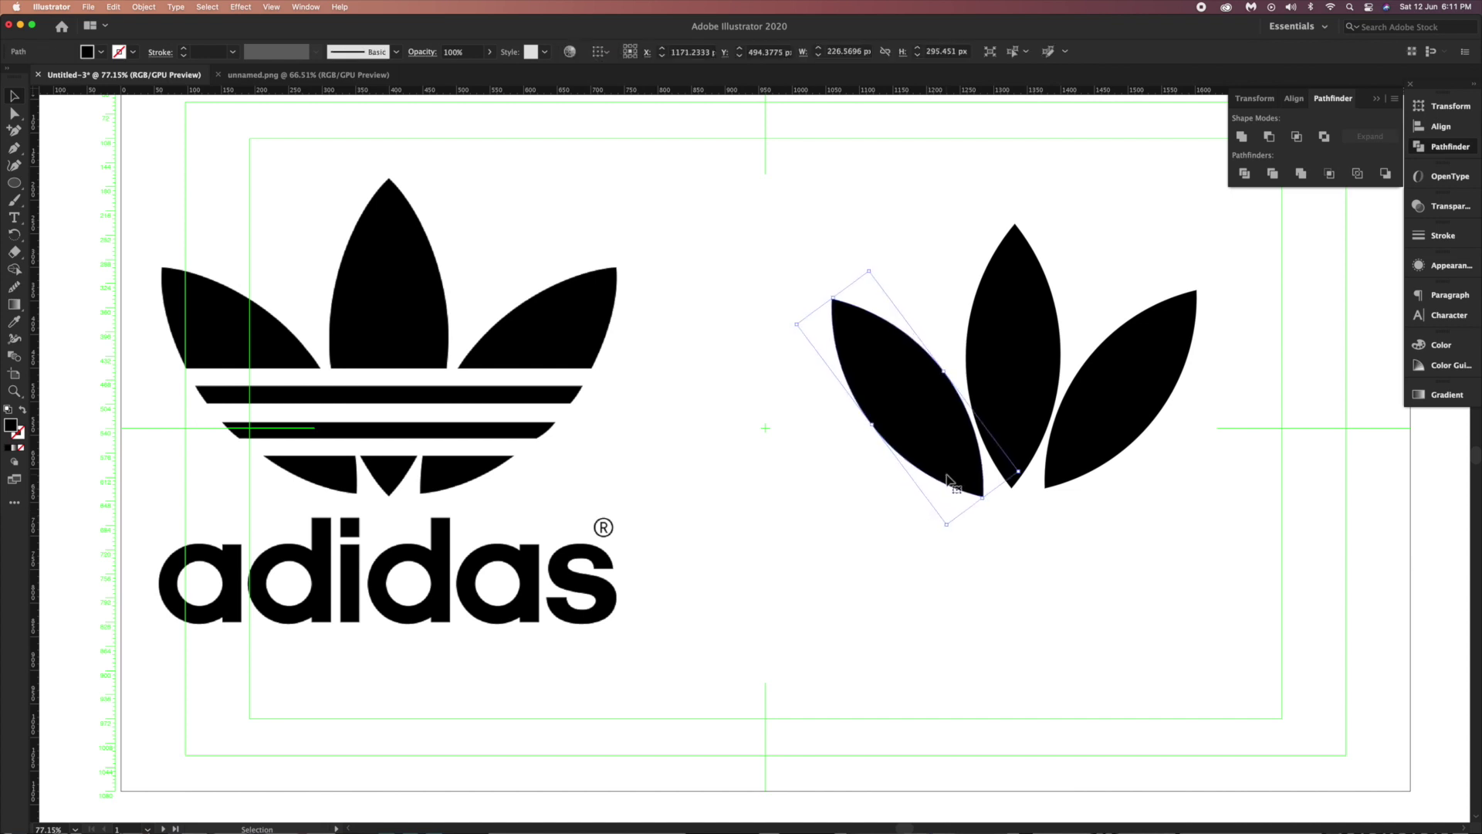
Bottom-align the three leaves and nudge the middle and right leaves 1 px left.
{"action": "left_click_drag", "start_coordinate": [916, 563], "coordinate": [1174, 423]}
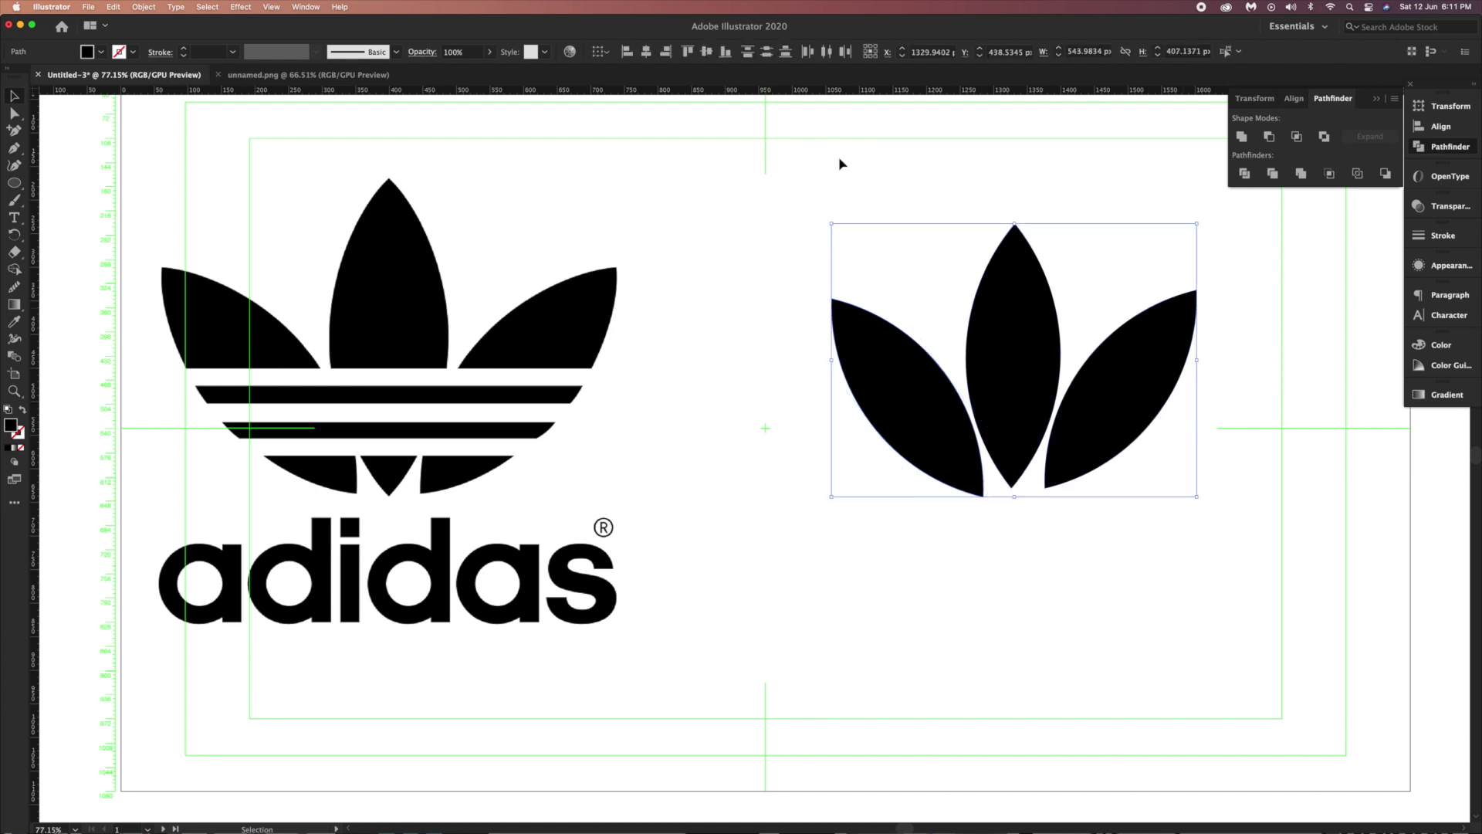
{"action": "left_click", "coordinate": [725, 51]}
{"action": "left_click", "coordinate": [939, 523]}
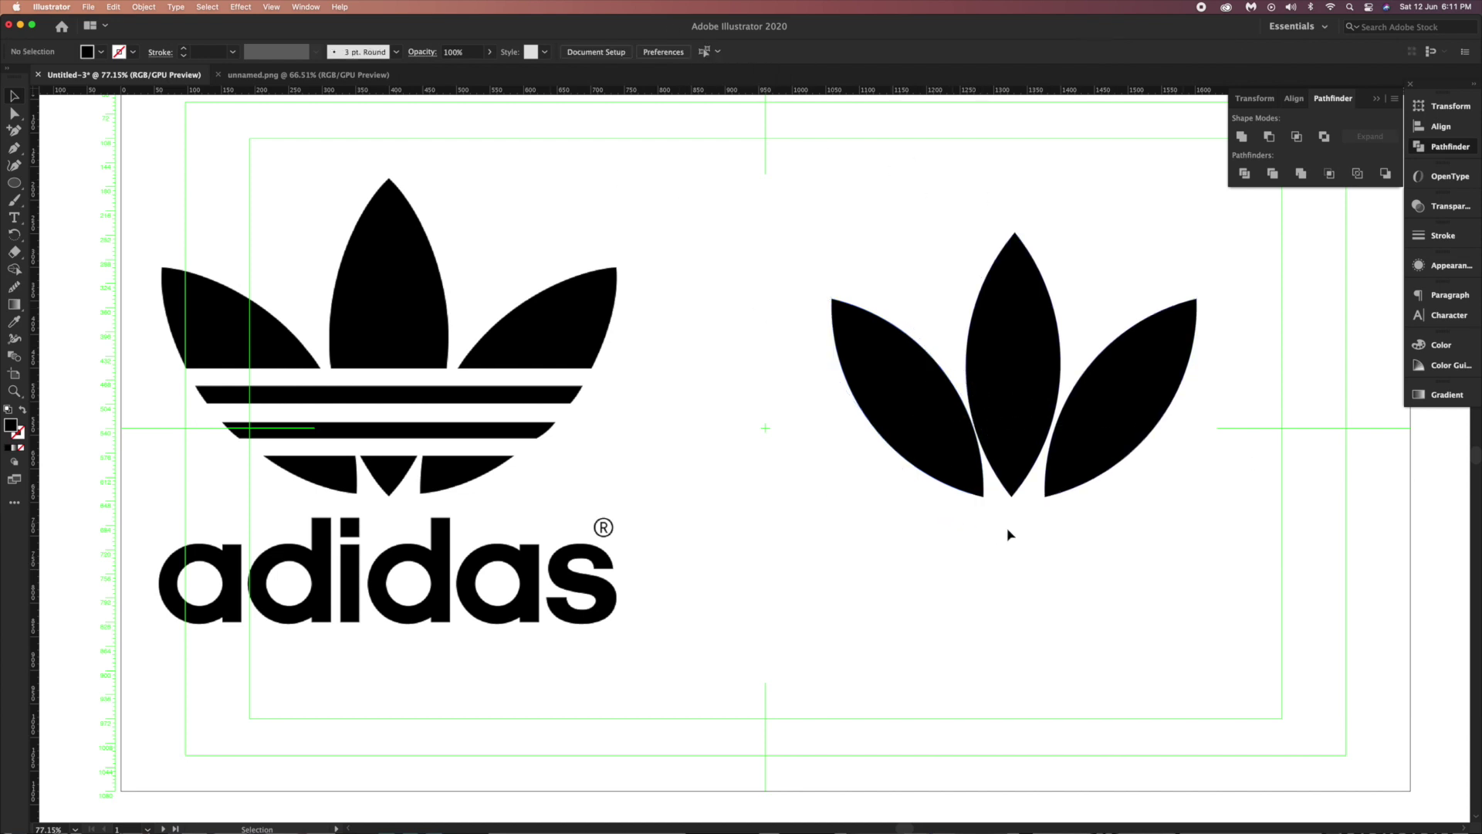
{"action": "left_click", "coordinate": [1100, 446]}
{"action": "left_click_drag", "start_coordinate": [1099, 448], "coordinate": [1104, 449]}
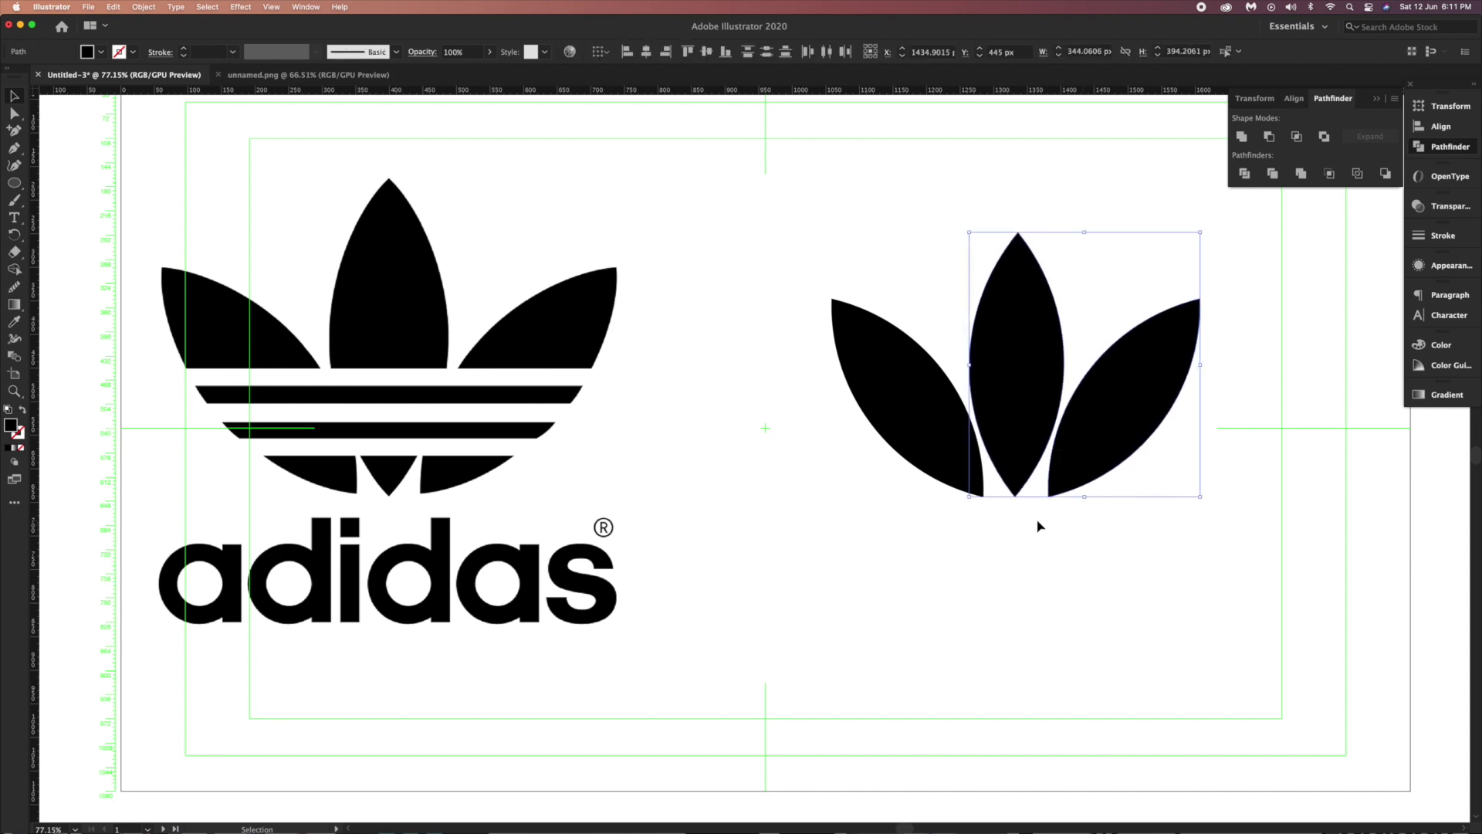
{"action": "key", "text": "Left"}
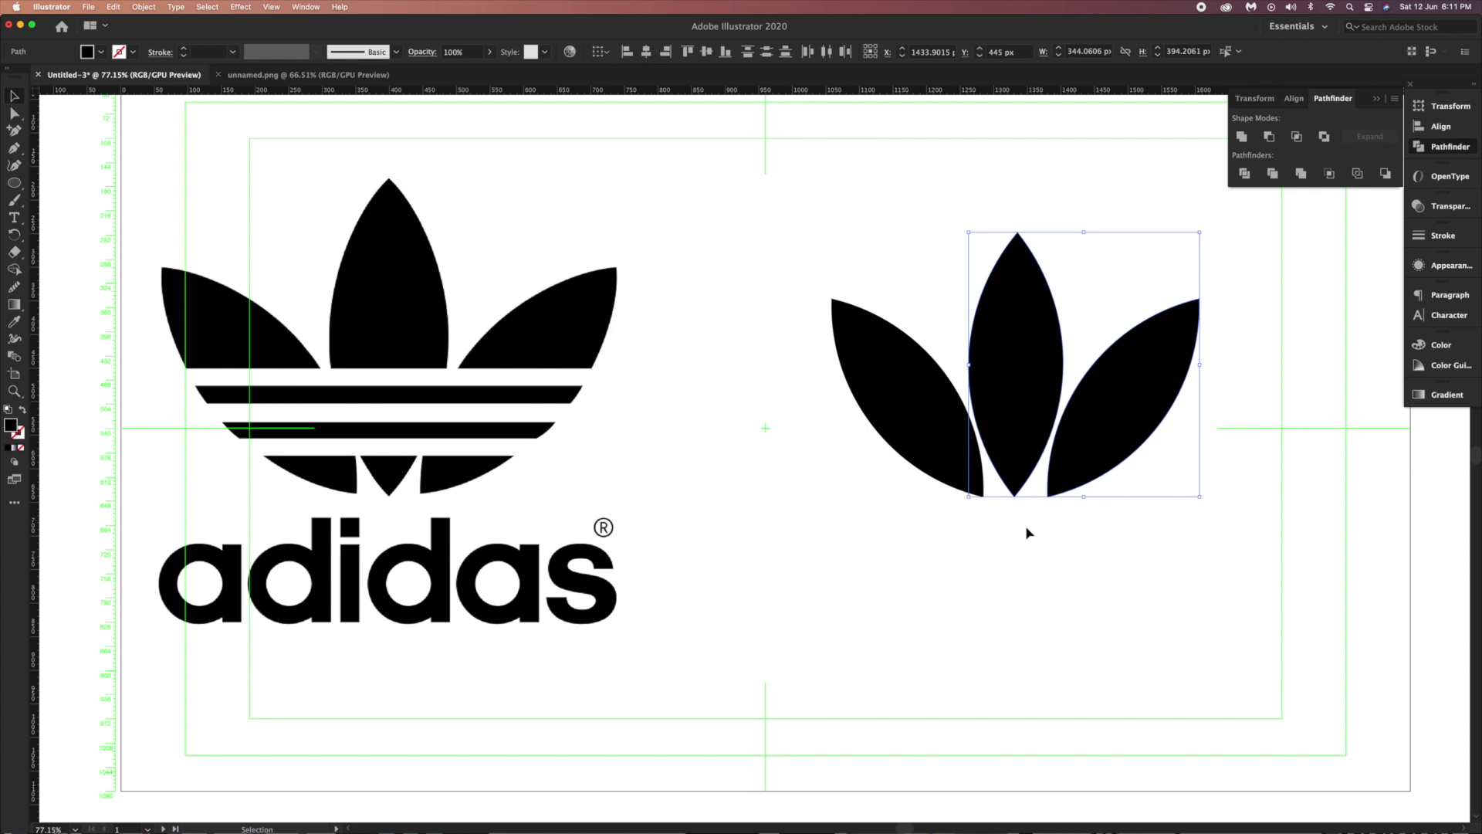
{"action": "left_click", "coordinate": [1024, 542]}
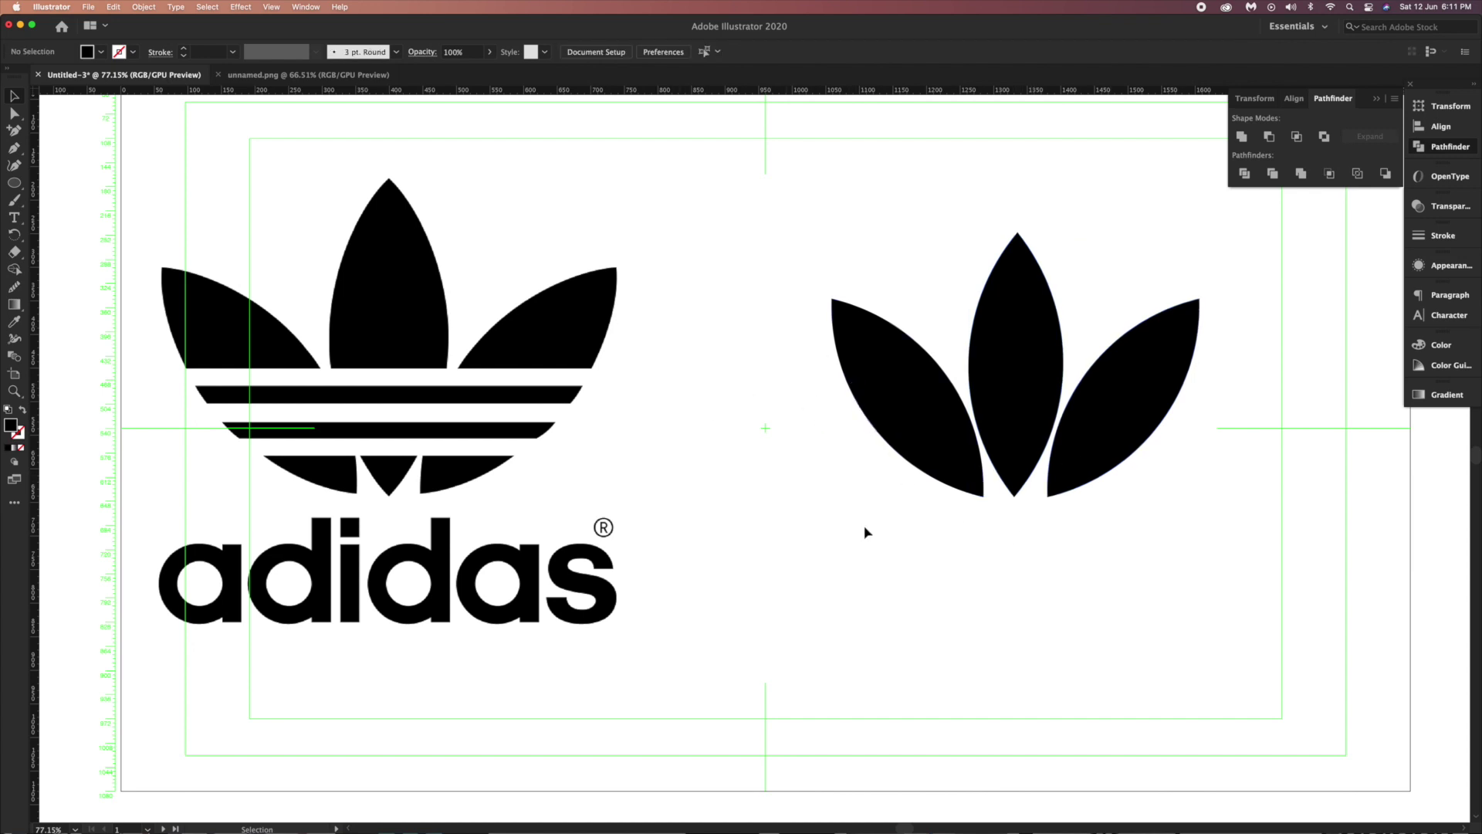
{"action": "left_click_drag", "start_coordinate": [936, 540], "coordinate": [1187, 423]}
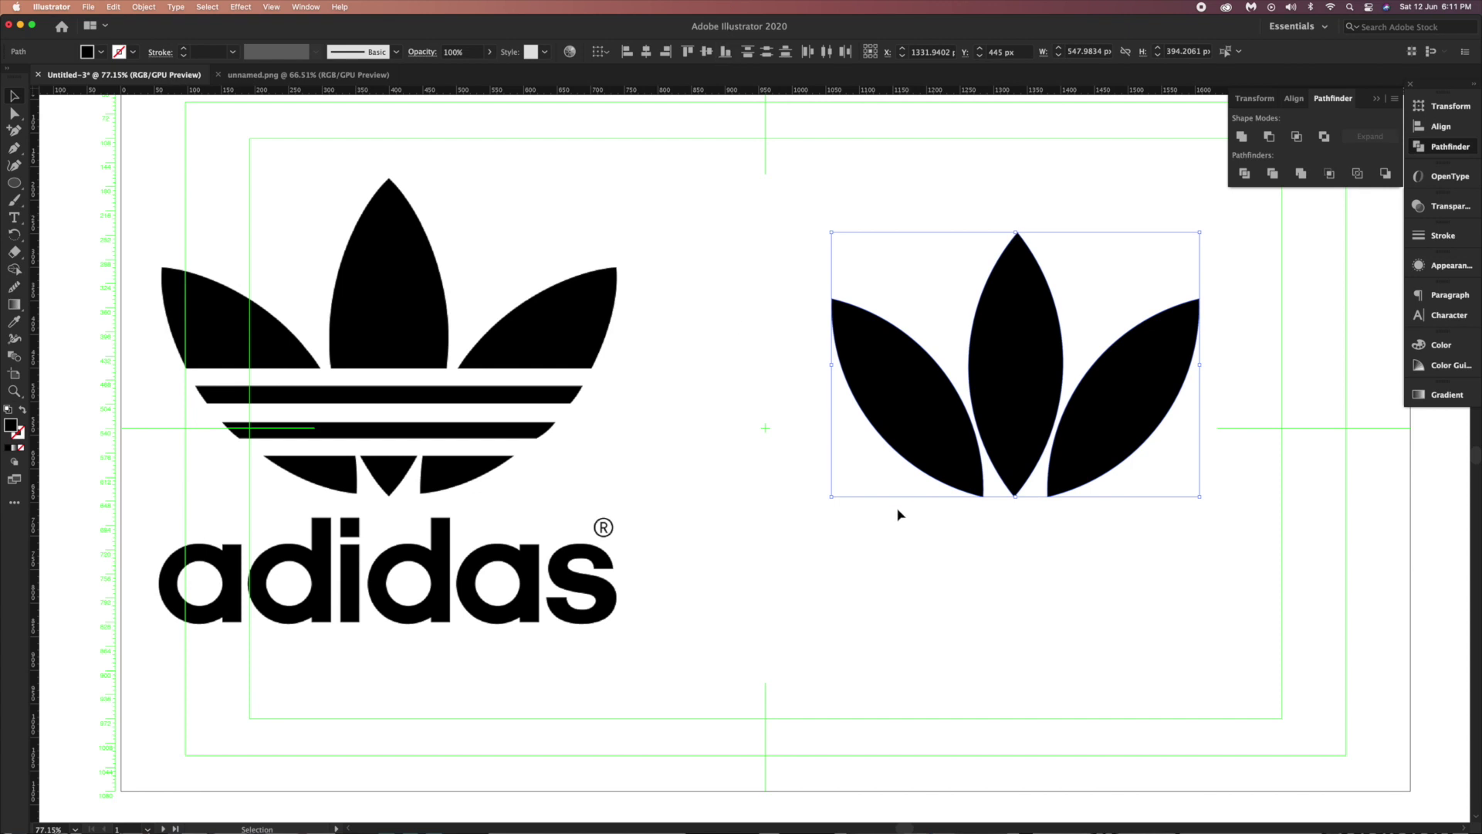
{"action": "left_click", "coordinate": [886, 459]}
Draw a 25 px tall bar across the leaves' lower part and fill it white.
{"action": "left_click_drag", "start_coordinate": [17, 185], "coordinate": [66, 180]}
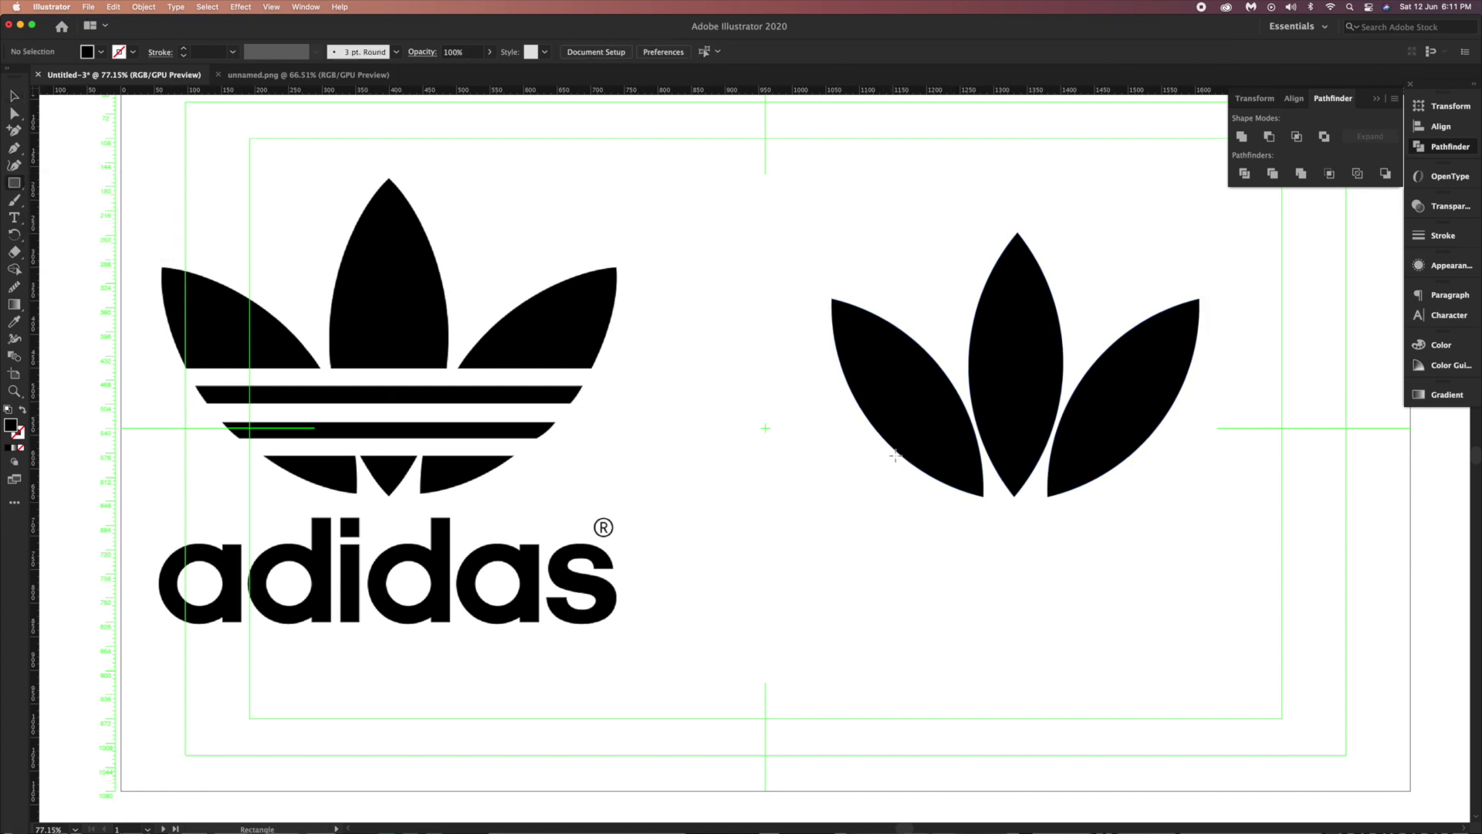
{"action": "left_click_drag", "start_coordinate": [875, 446], "coordinate": [1156, 463]}
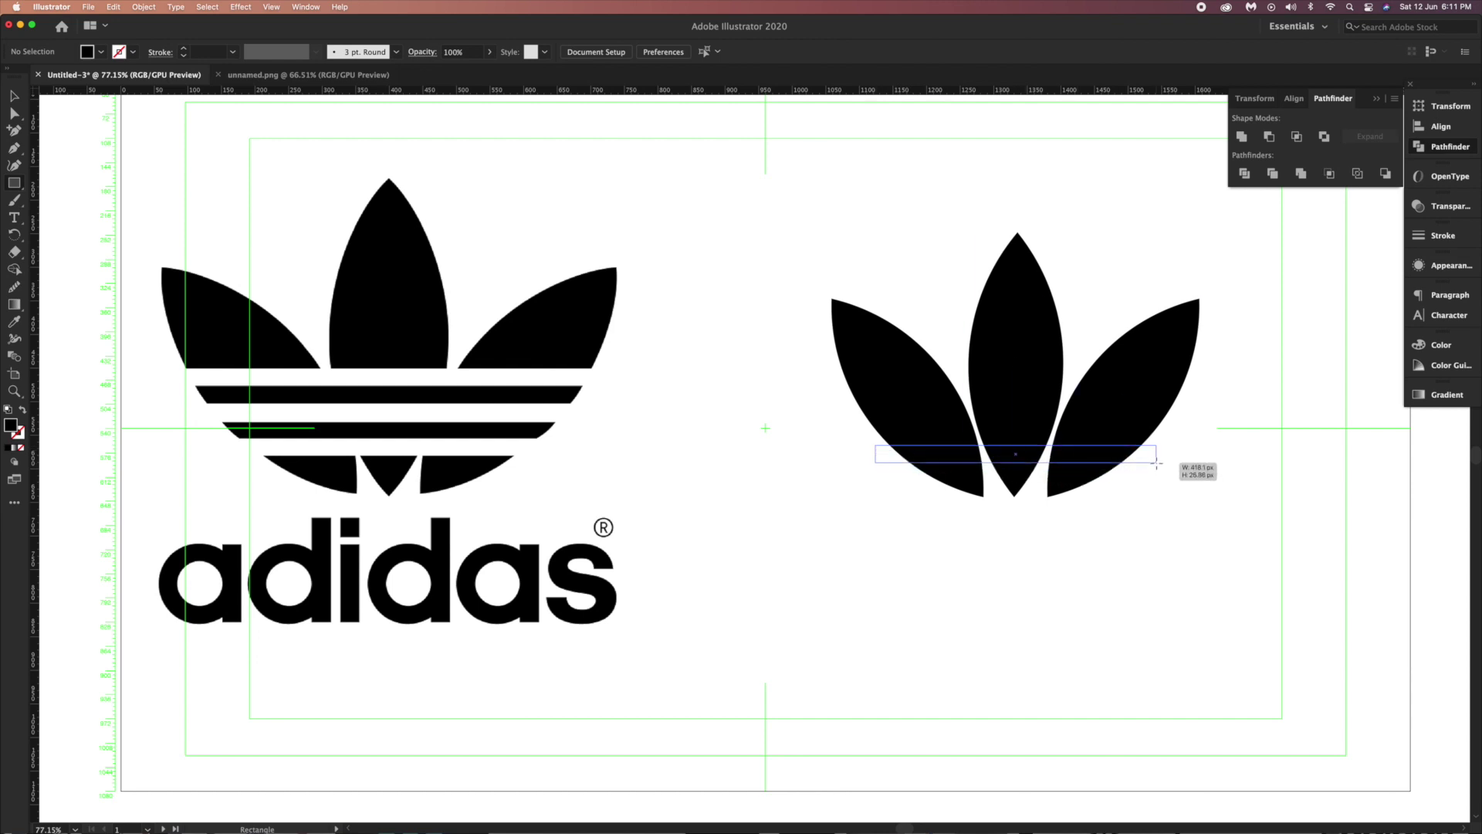
{"action": "left_click_drag", "start_coordinate": [1156, 463], "coordinate": [1156, 463]}
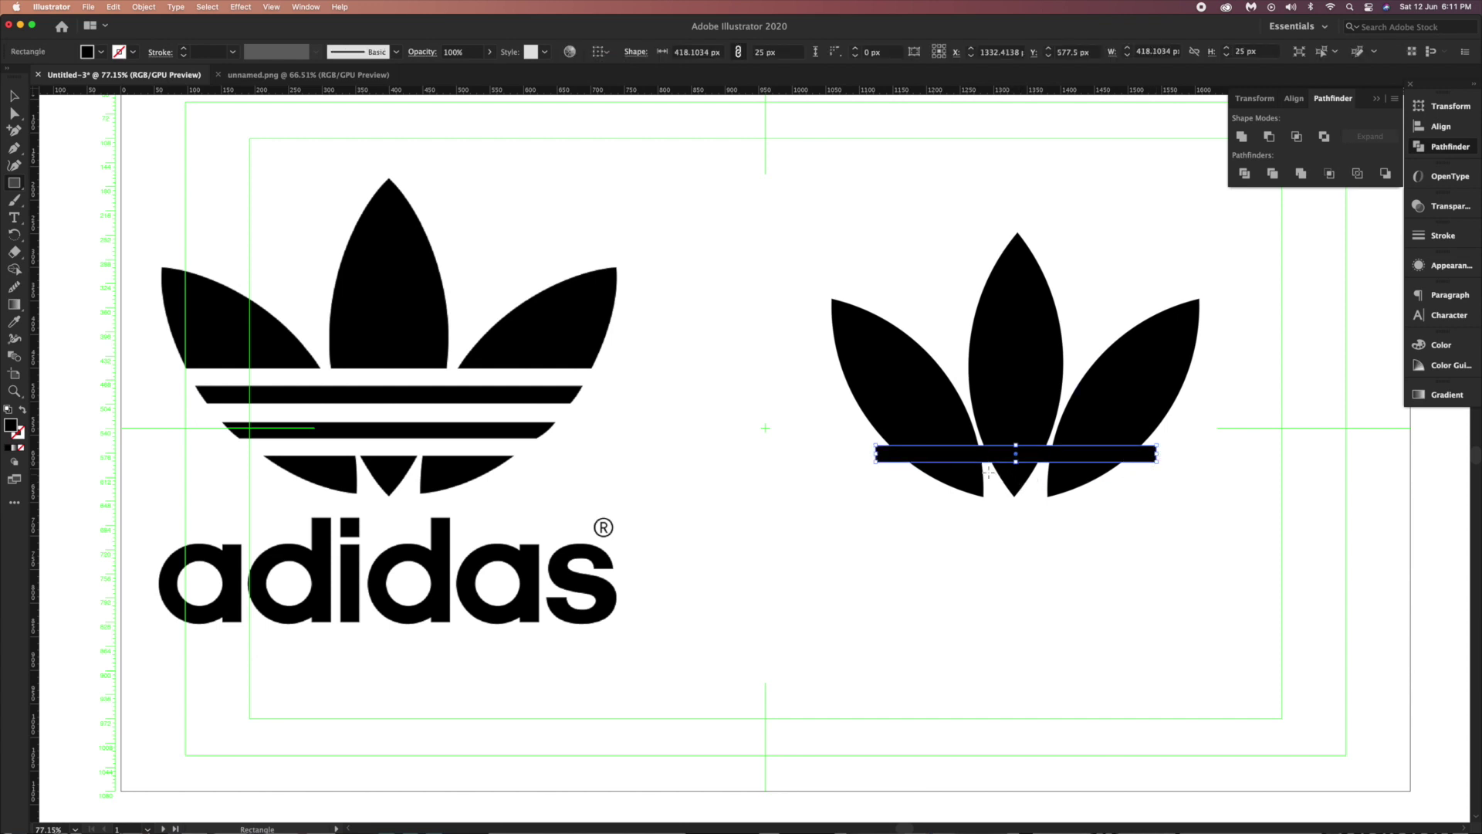
{"action": "key", "text": "i"}
{"action": "left_click", "coordinate": [1040, 558]}
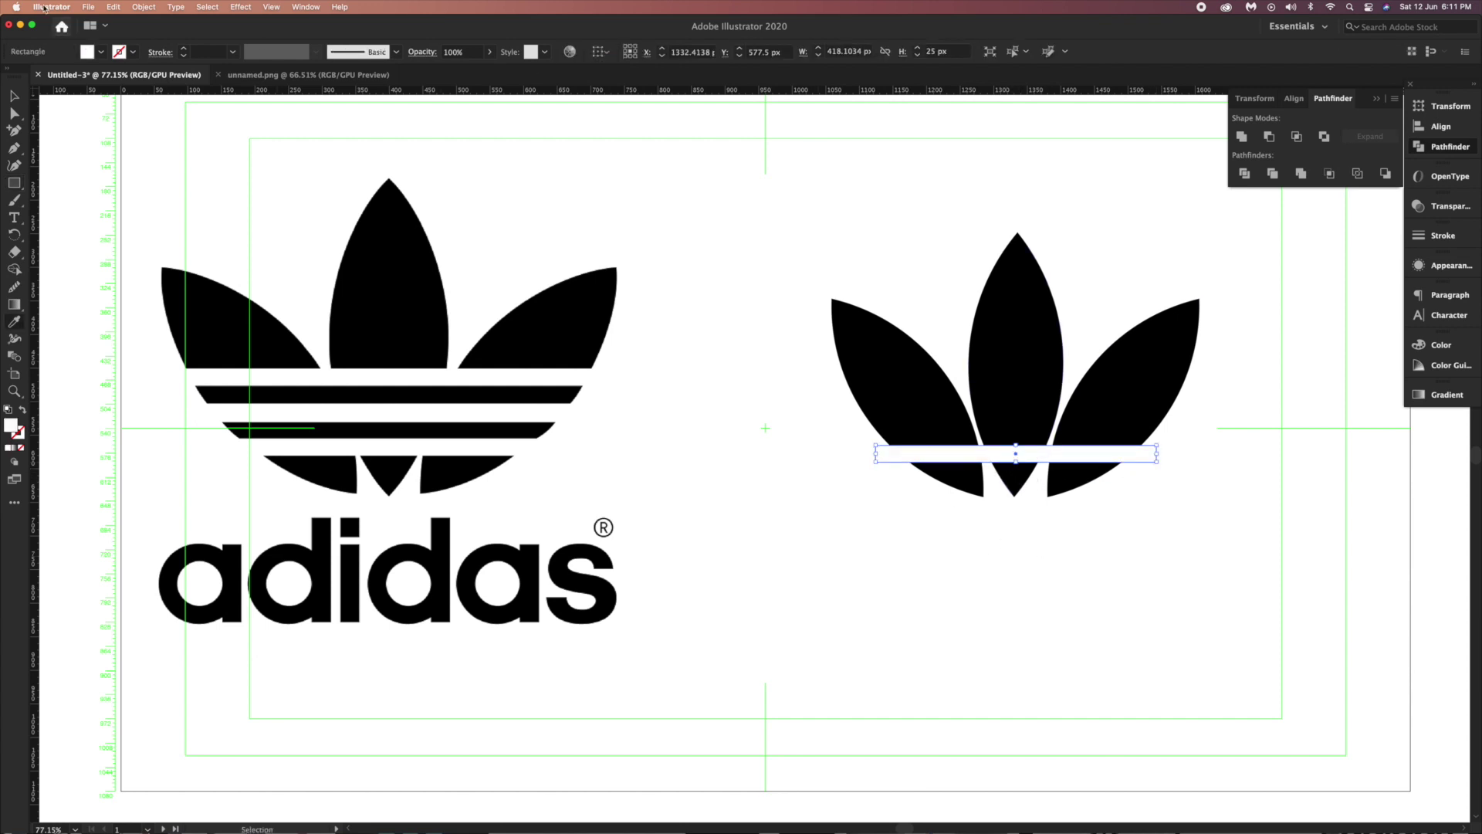
{"action": "left_click", "coordinate": [15, 95]}
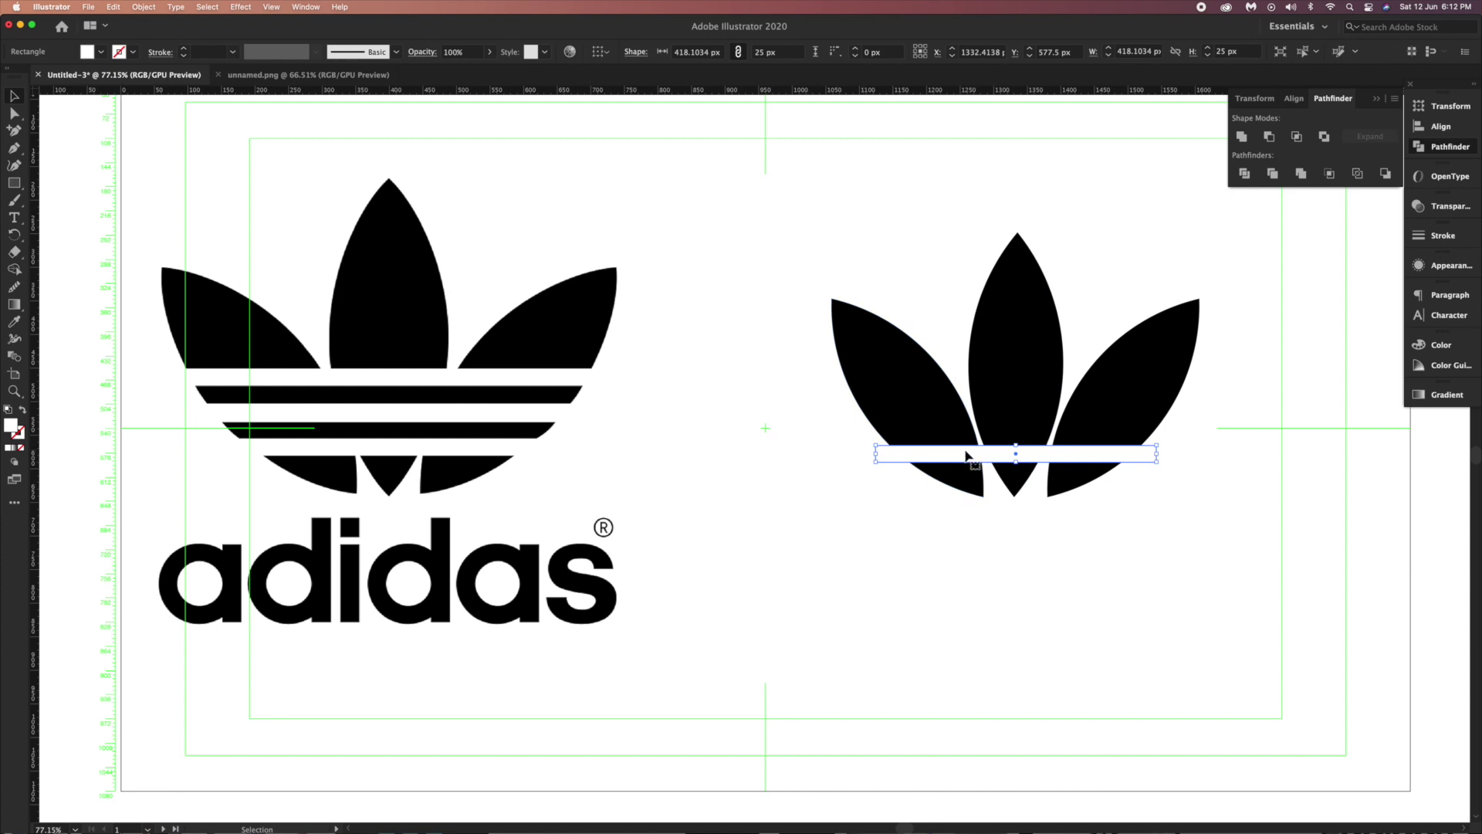
Zoom to 100%, move the white bar up the leaves, and stretch it wider on both sides.
{"action": "key", "text": "super+equal"}
{"action": "scroll", "coordinate": [761, 388], "scroll_direction": "left", "scroll_amount": 2}
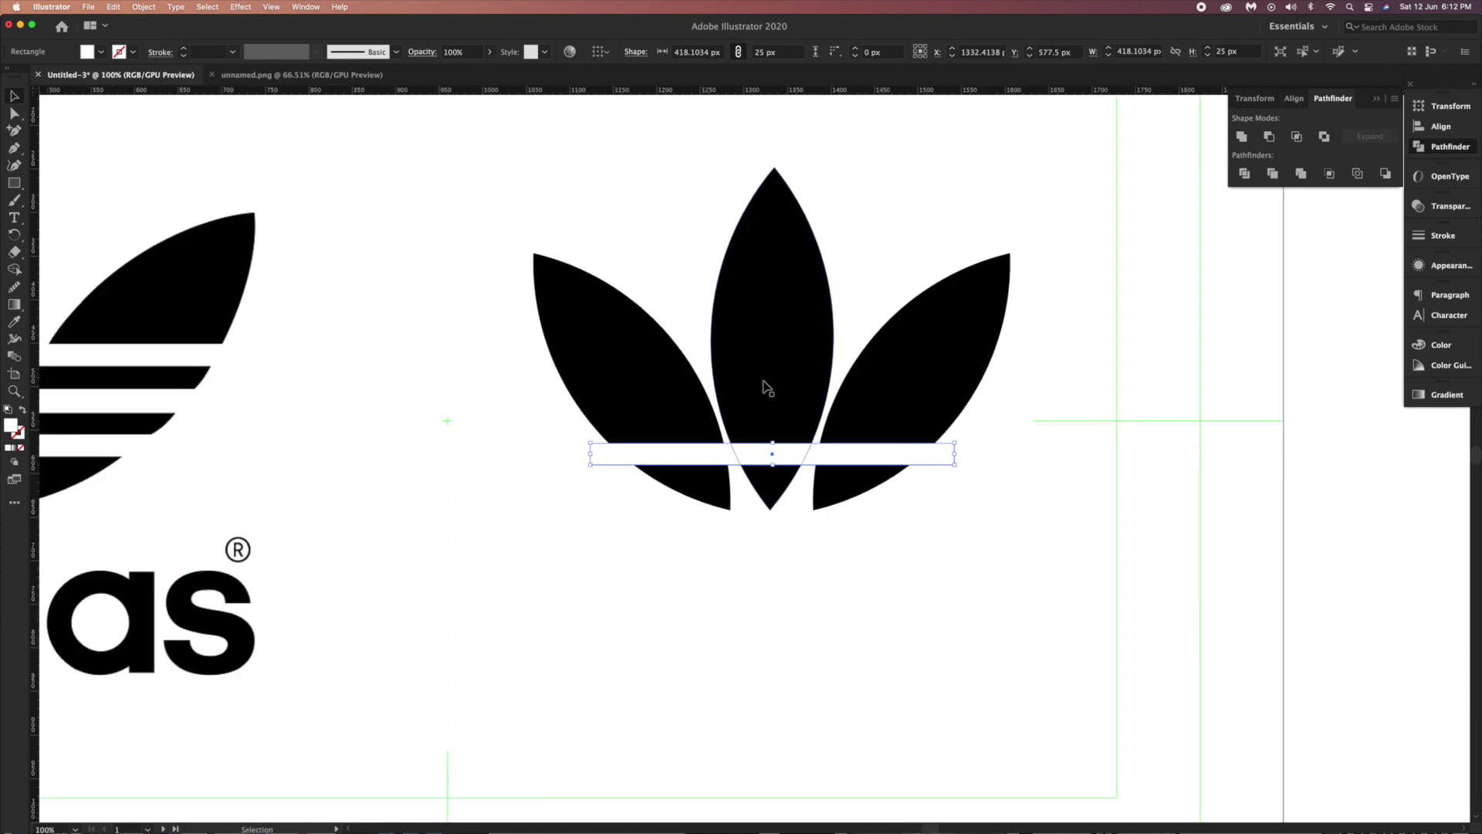
{"action": "scroll", "coordinate": [767, 389], "scroll_direction": "left", "scroll_amount": 1}
{"action": "scroll", "coordinate": [768, 387], "scroll_direction": "left", "scroll_amount": 1}
{"action": "scroll", "coordinate": [778, 386], "scroll_direction": "left", "scroll_amount": 2}
{"action": "scroll", "coordinate": [844, 401], "scroll_direction": "left", "scroll_amount": 2}
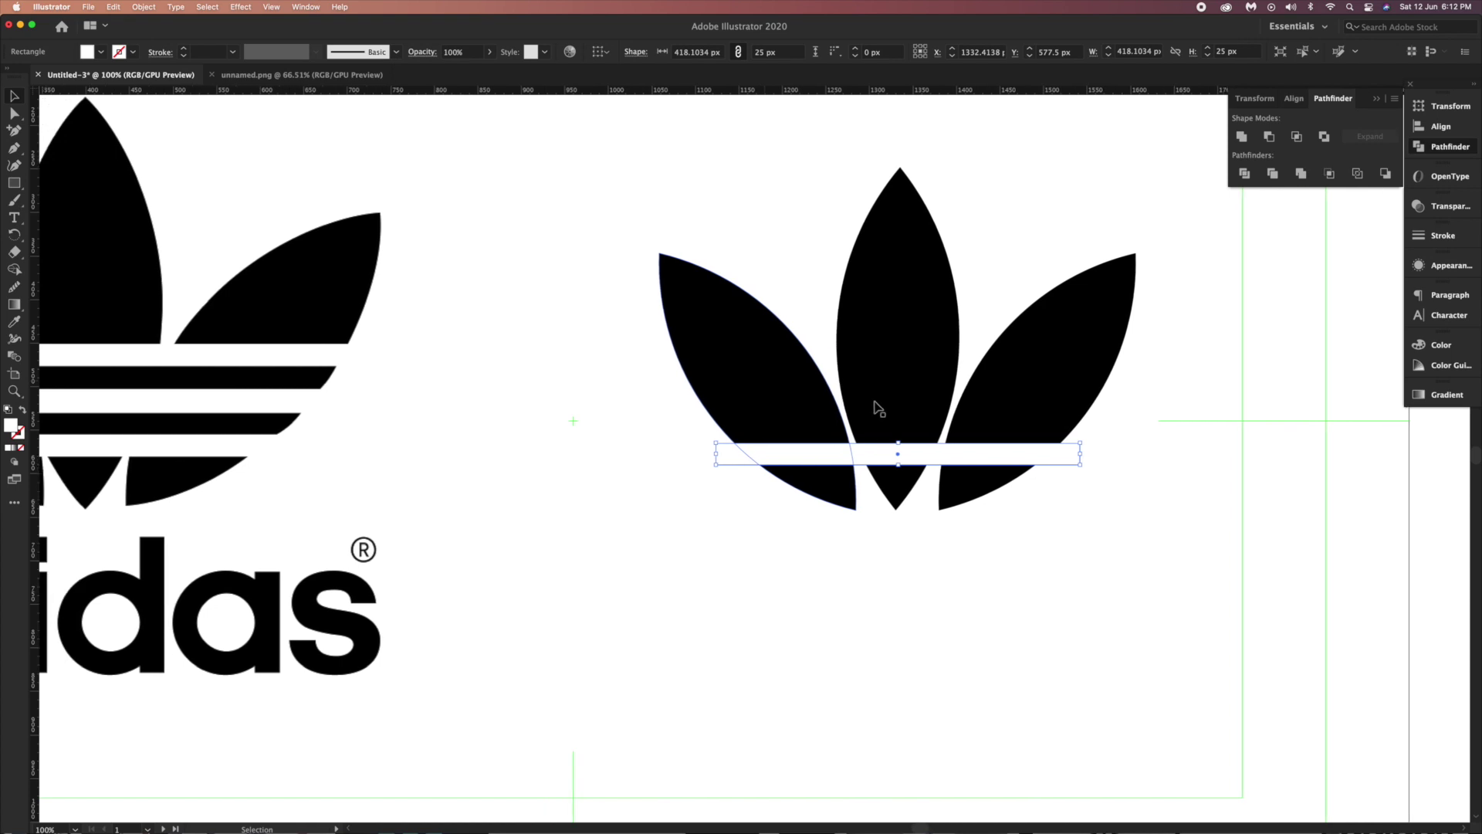
{"action": "scroll", "coordinate": [878, 409], "scroll_direction": "left", "scroll_amount": 1}
{"action": "scroll", "coordinate": [877, 413], "scroll_direction": "left", "scroll_amount": 3}
{"action": "scroll", "coordinate": [764, 400], "scroll_direction": "left", "scroll_amount": 1}
{"action": "scroll", "coordinate": [930, 490], "scroll_direction": "left", "scroll_amount": 2}
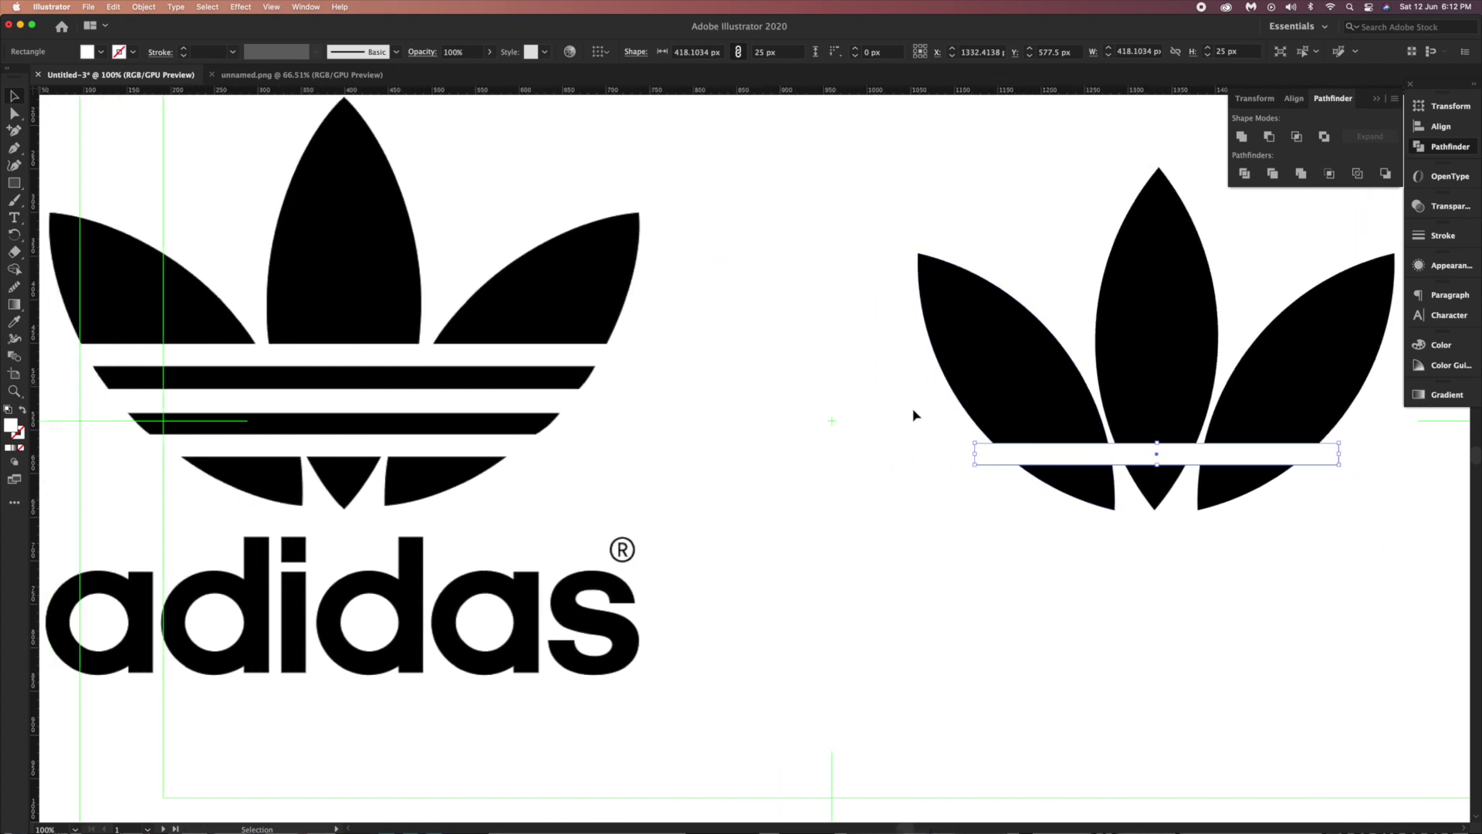
{"action": "scroll", "coordinate": [908, 409], "scroll_direction": "left", "scroll_amount": 1}
{"action": "scroll", "coordinate": [1042, 494], "scroll_direction": "left", "scroll_amount": 1}
{"action": "scroll", "coordinate": [1073, 485], "scroll_direction": "left", "scroll_amount": 1}
{"action": "scroll", "coordinate": [1003, 498], "scroll_direction": "left", "scroll_amount": 1}
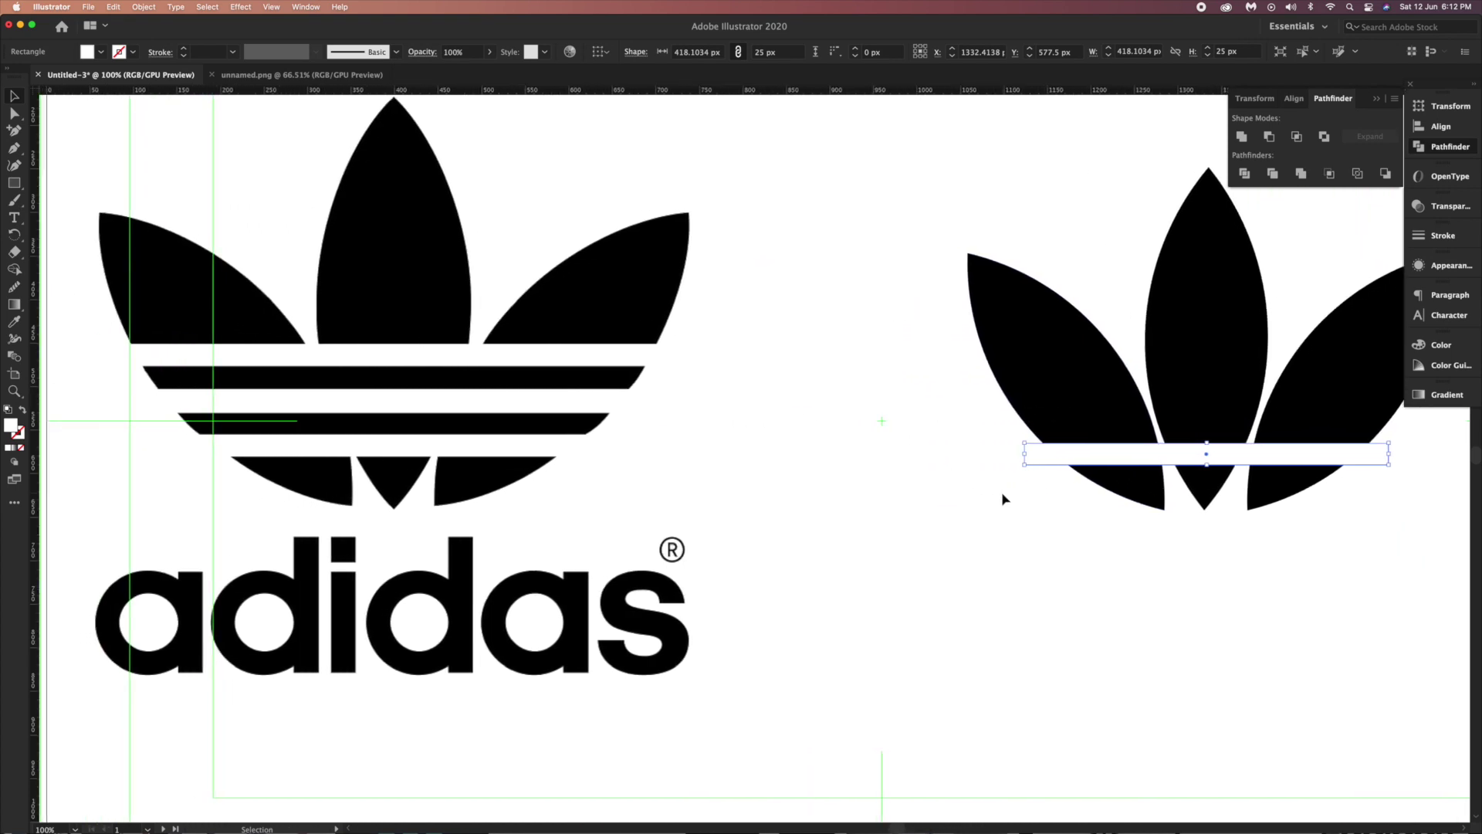
{"action": "scroll", "coordinate": [1003, 499], "scroll_direction": "right", "scroll_amount": 1}
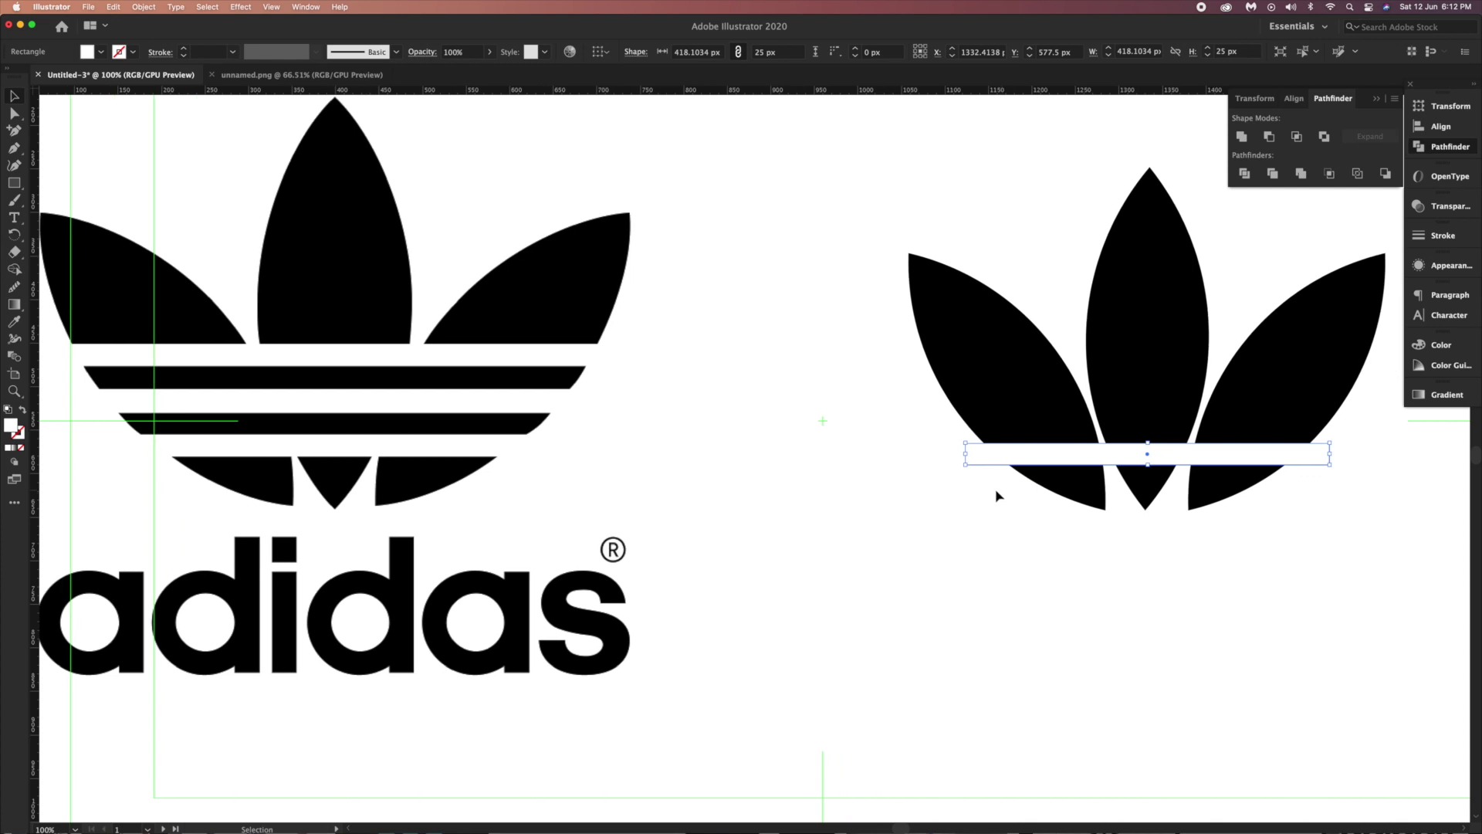
{"action": "key", "text": "Up"}
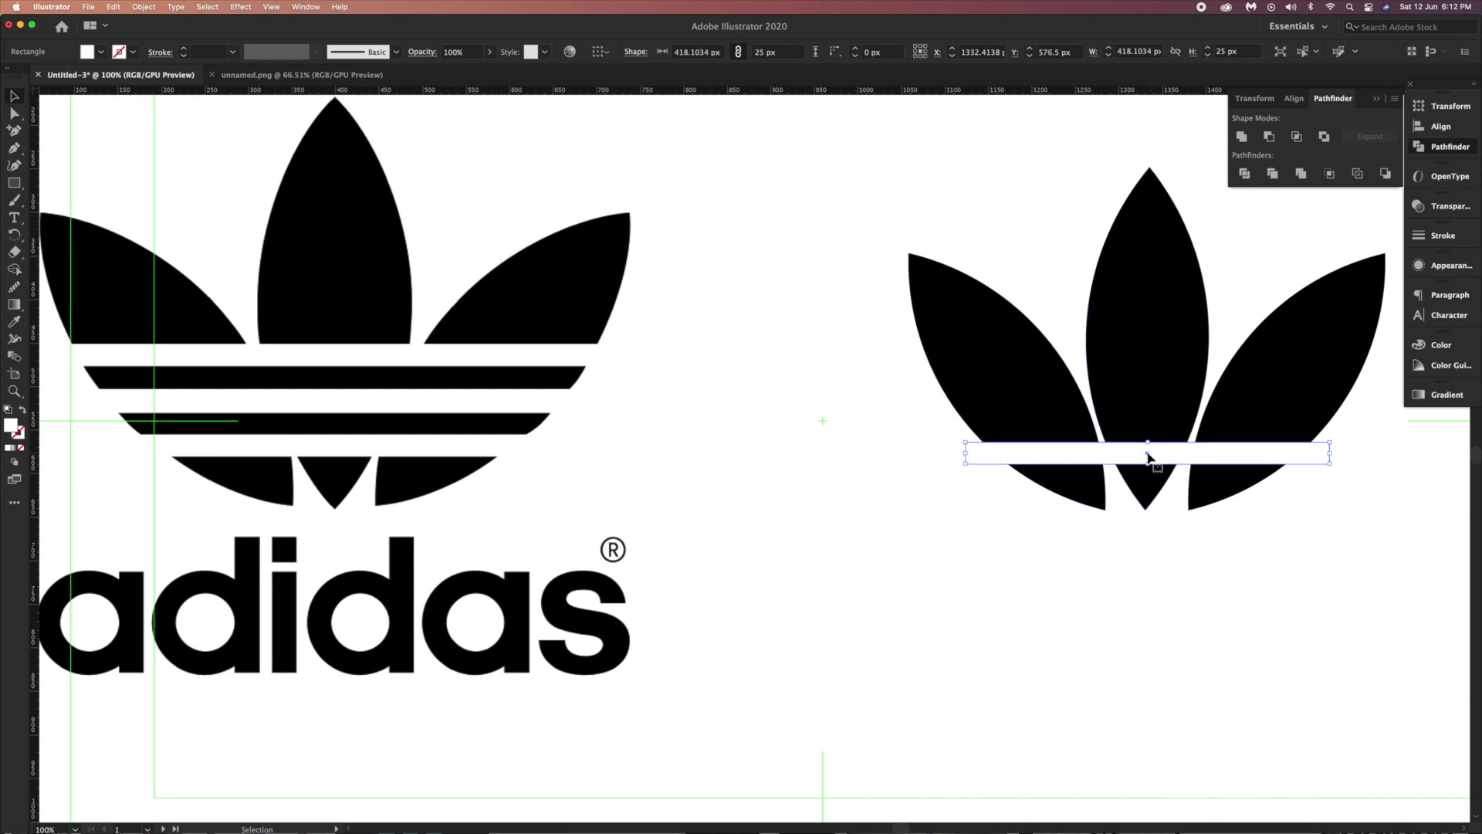
{"action": "left_click_drag", "start_coordinate": [1147, 454], "coordinate": [1148, 420]}
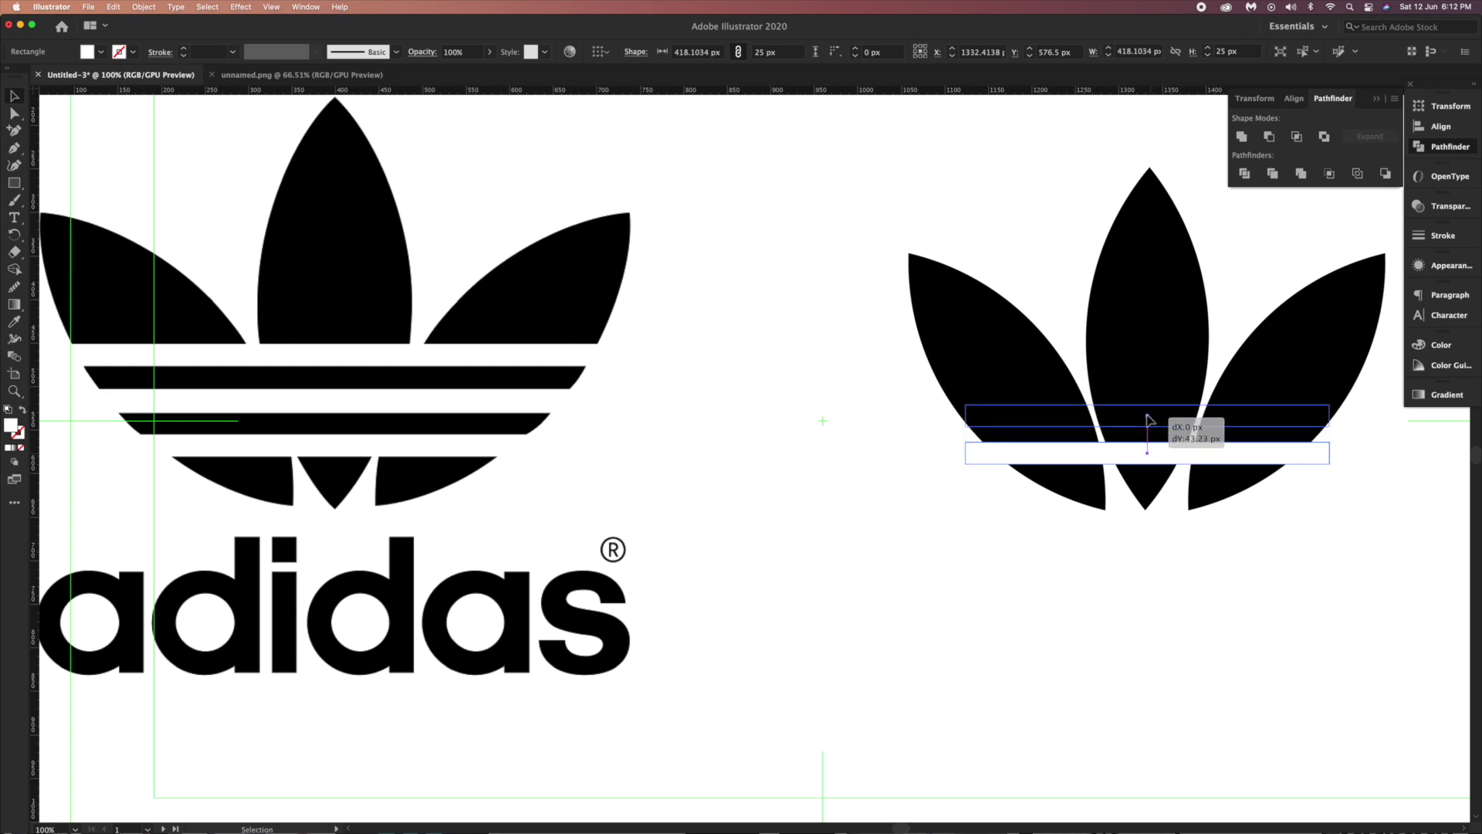
{"action": "left_click_drag", "start_coordinate": [1147, 419], "coordinate": [1147, 420]}
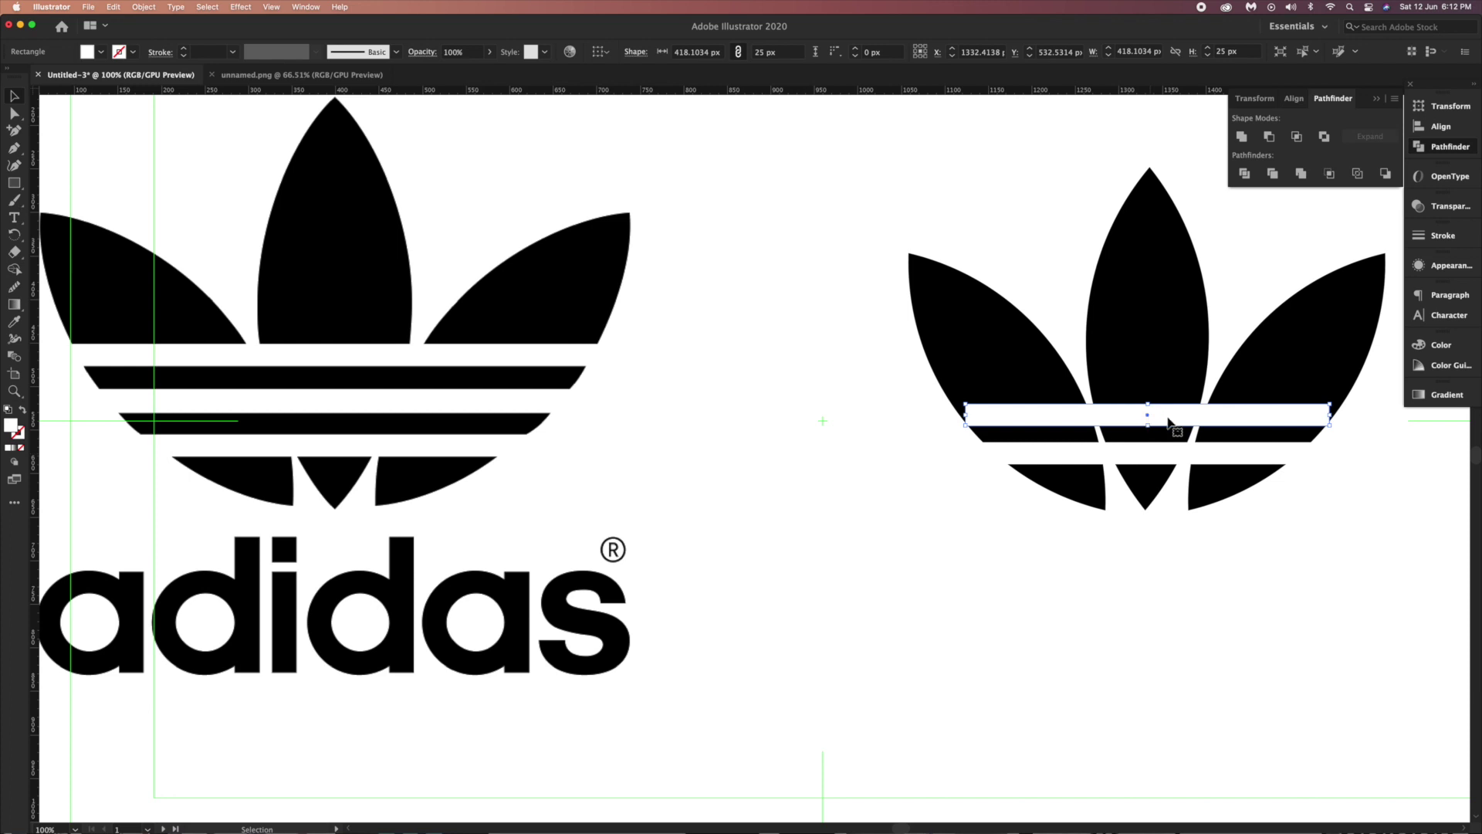
{"action": "left_click_drag", "start_coordinate": [1329, 416], "coordinate": [1353, 416]}
{"action": "left_click_drag", "start_coordinate": [965, 416], "coordinate": [948, 417]}
Alt-drag copies of the bar to form the other stripes, widening the top bar.
{"action": "left_click_drag", "start_coordinate": [1150, 420], "coordinate": [1152, 378]}
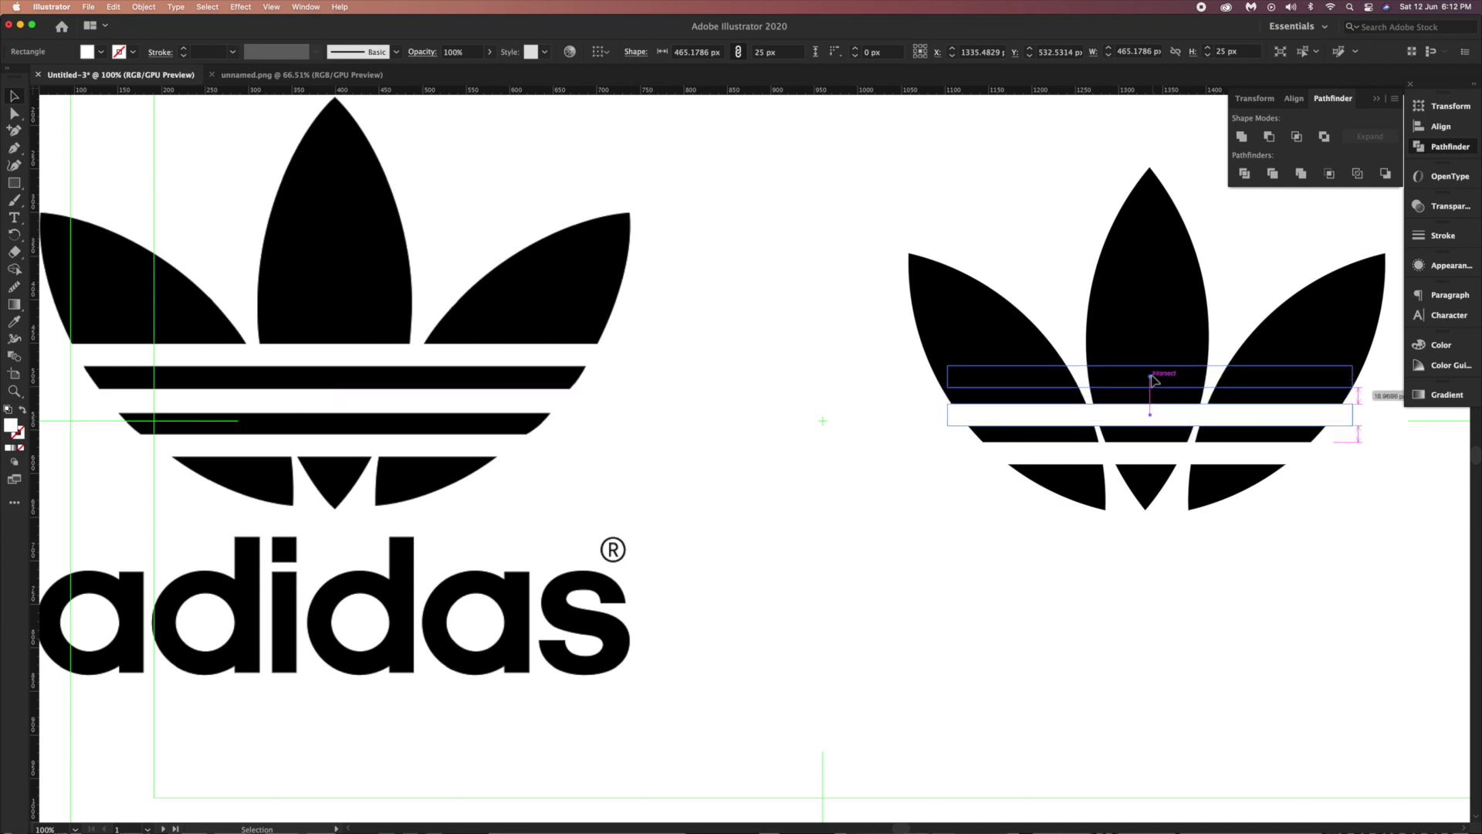
{"action": "left_click_drag", "start_coordinate": [1151, 377], "coordinate": [1151, 377]}
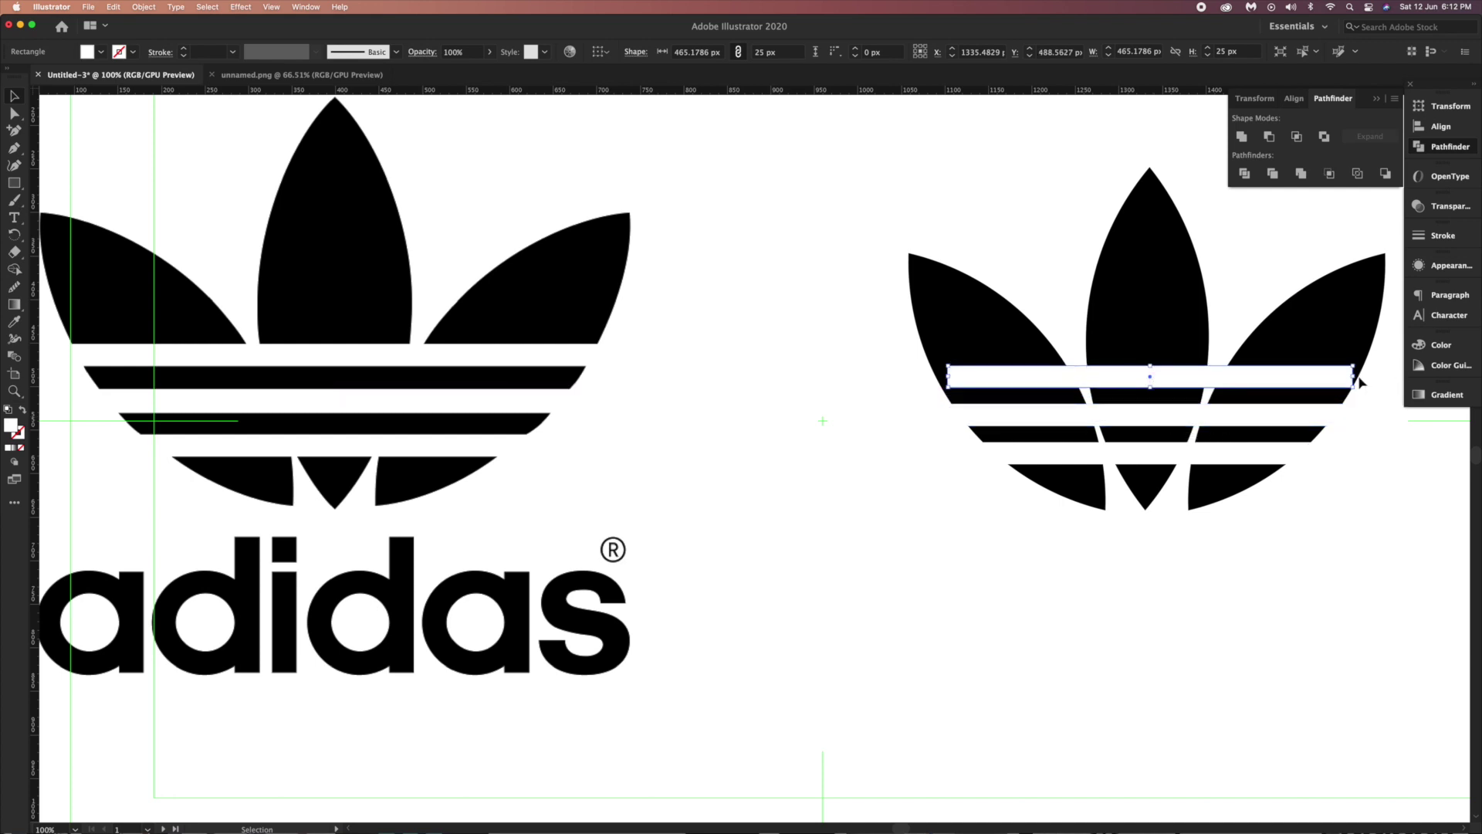
{"action": "left_click_drag", "start_coordinate": [1354, 377], "coordinate": [1378, 377]}
{"action": "left_click_drag", "start_coordinate": [948, 376], "coordinate": [922, 376]}
{"action": "left_click", "coordinate": [1130, 554]}
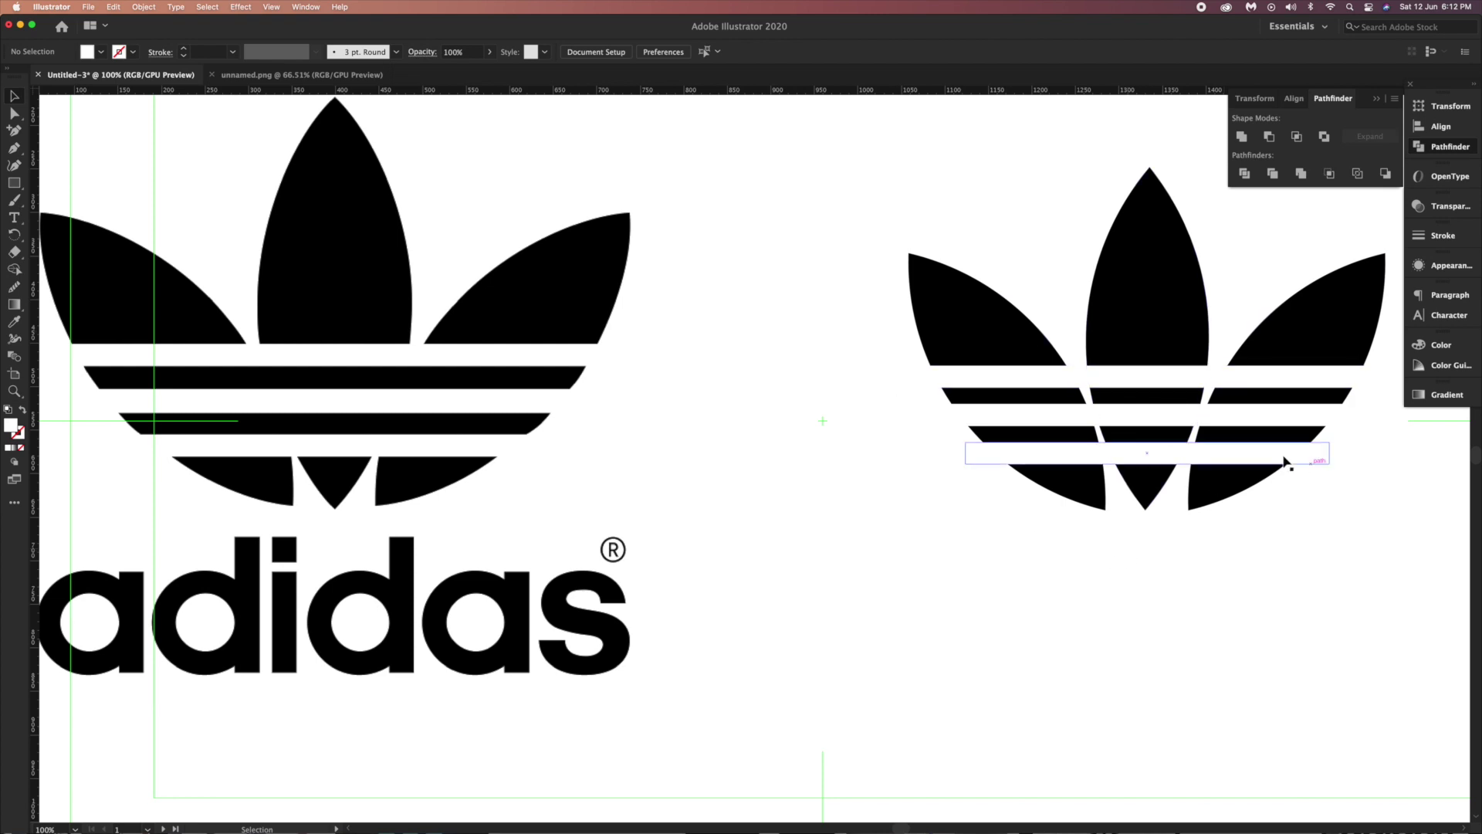
{"action": "left_click_drag", "start_coordinate": [1151, 384], "coordinate": [1155, 414]}
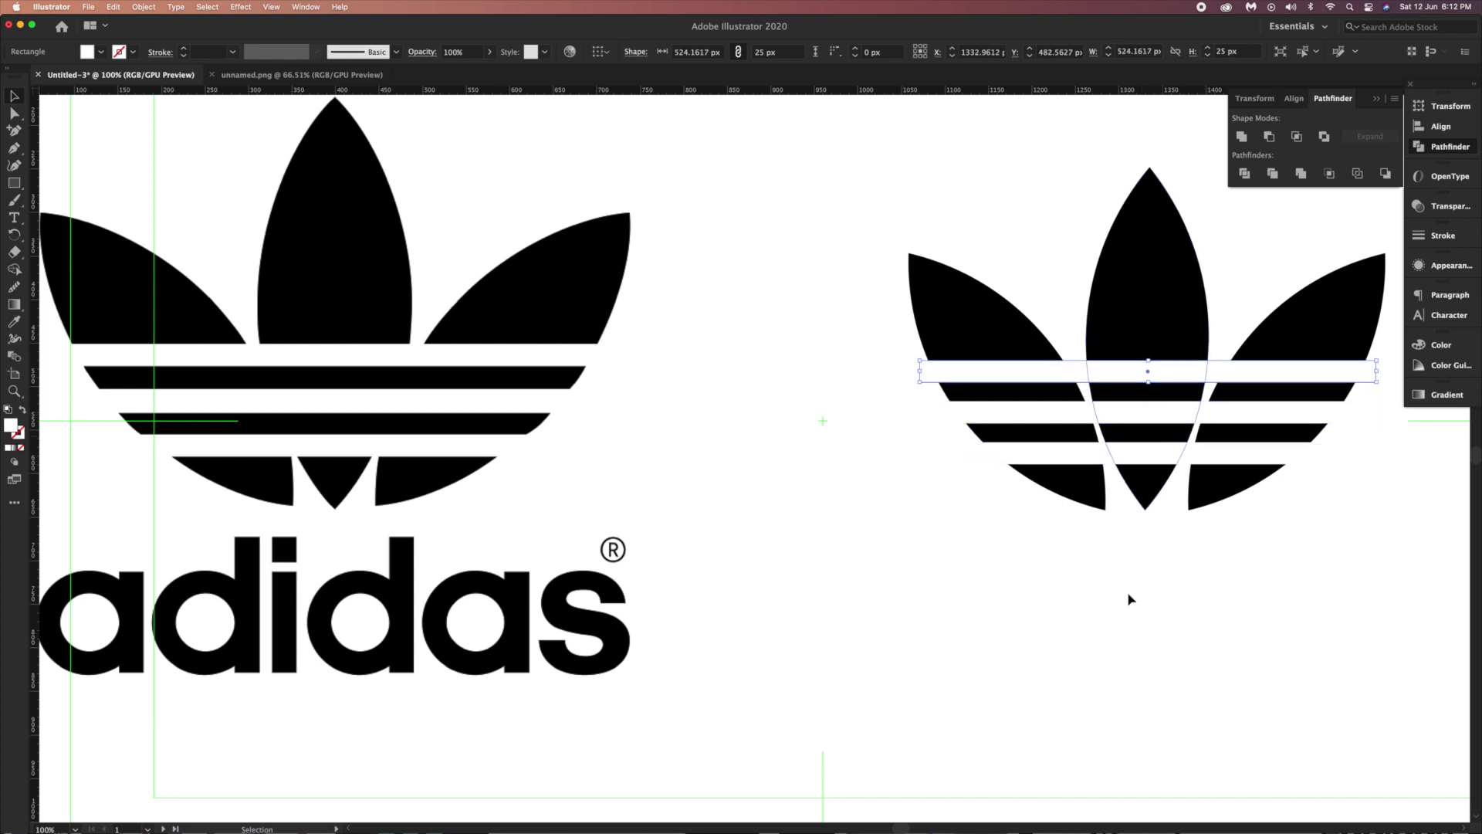
{"action": "left_click", "coordinate": [1140, 616]}
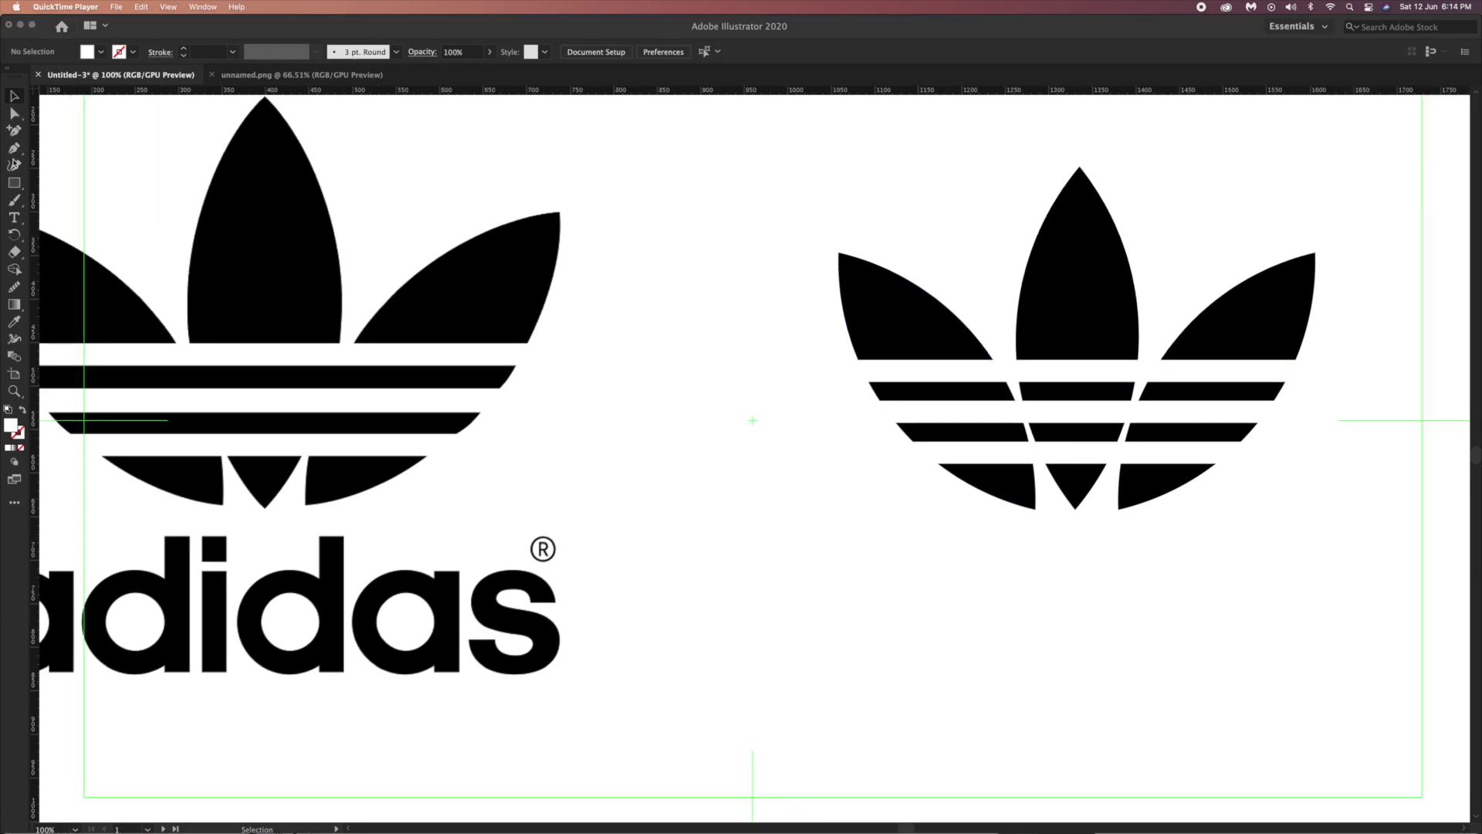
Marquee-select the three leaves together with all three white bars.
{"action": "left_click", "coordinate": [15, 183]}
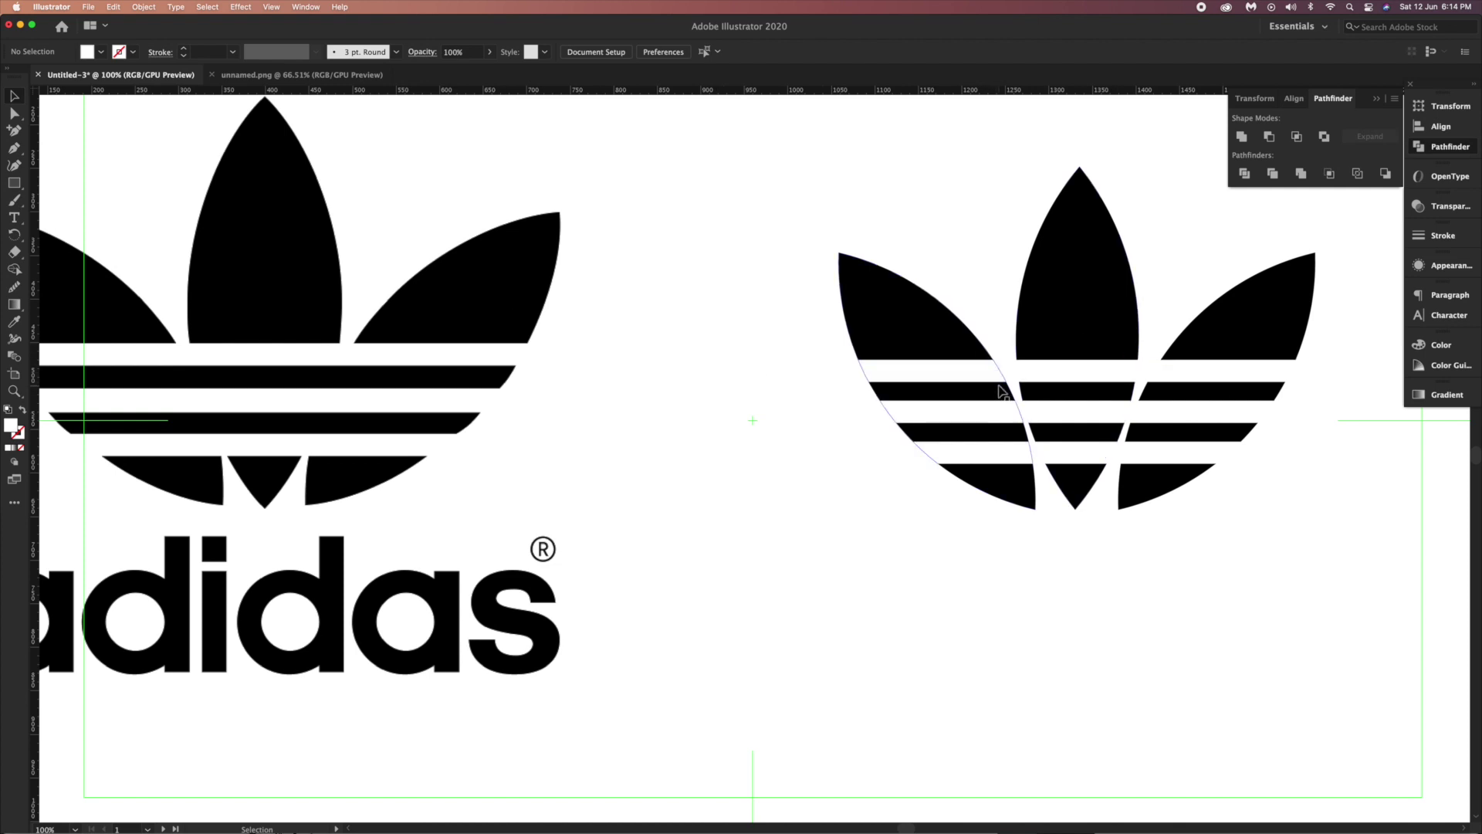
{"action": "key", "text": "m"}
{"action": "key", "text": "v"}
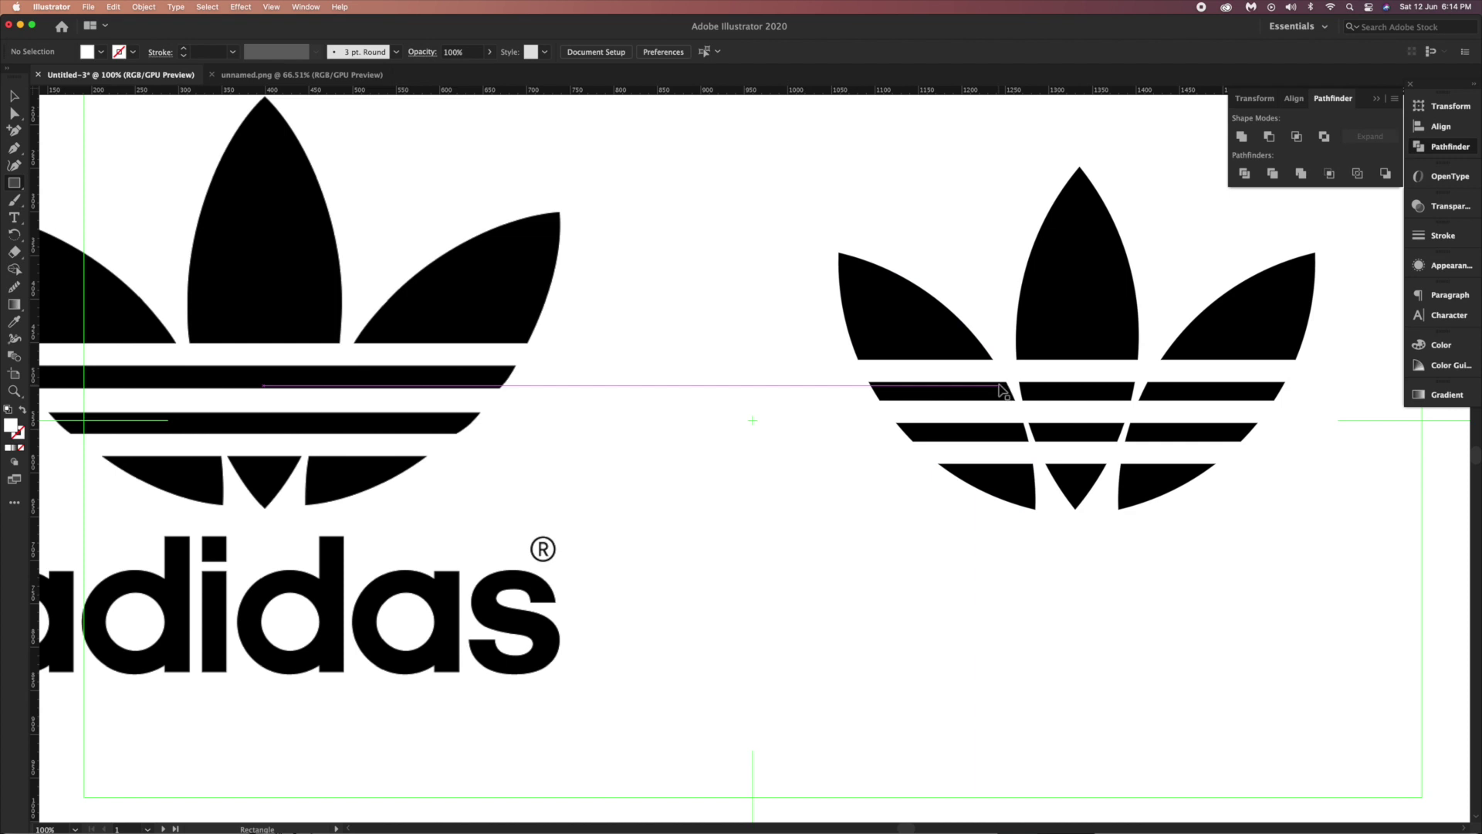
{"action": "left_click", "coordinate": [993, 378]}
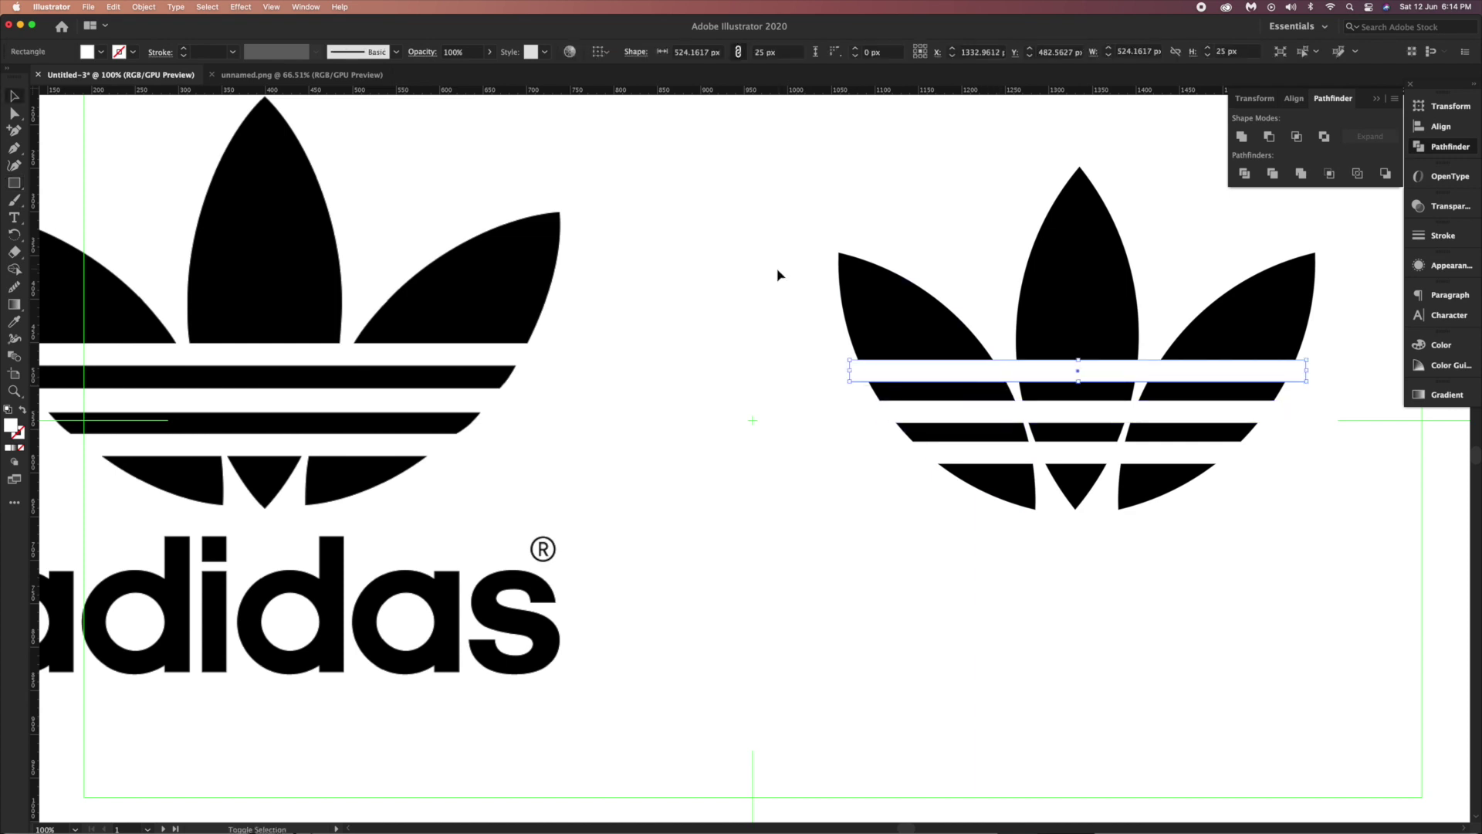
{"action": "mouse_move", "coordinate": [781, 281]}
{"action": "left_mouse_down"}
{"action": "mouse_move", "coordinate": [1259, 558]}
{"action": "mouse_move", "coordinate": [1232, 556]}
{"action": "left_mouse_up"}
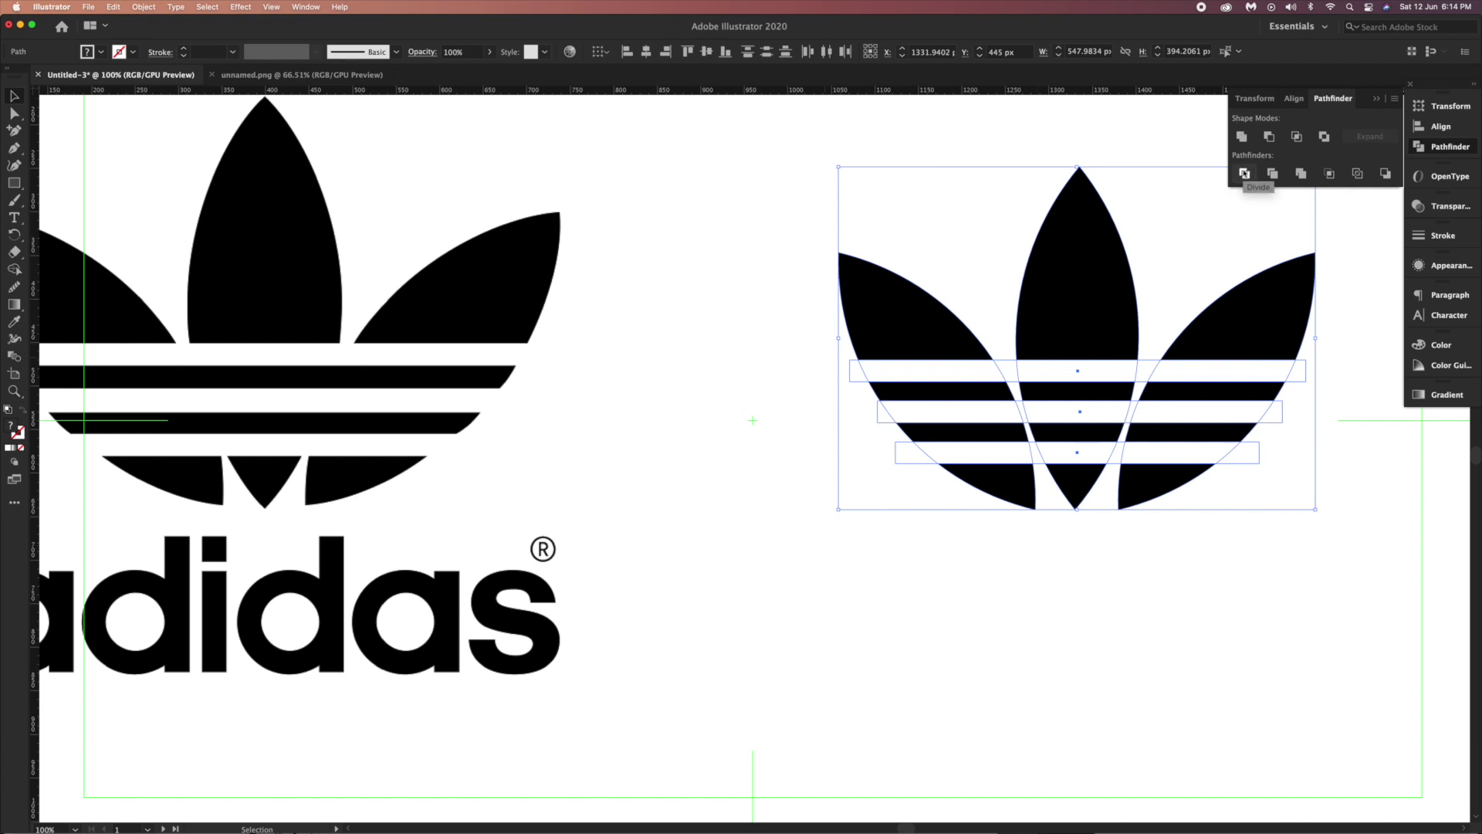
Divide the leaves along the white bars, ungroup them, and delete four leftover slivers.
{"action": "left_click", "coordinate": [1244, 173]}
{"action": "right_click", "coordinate": [1032, 374]}
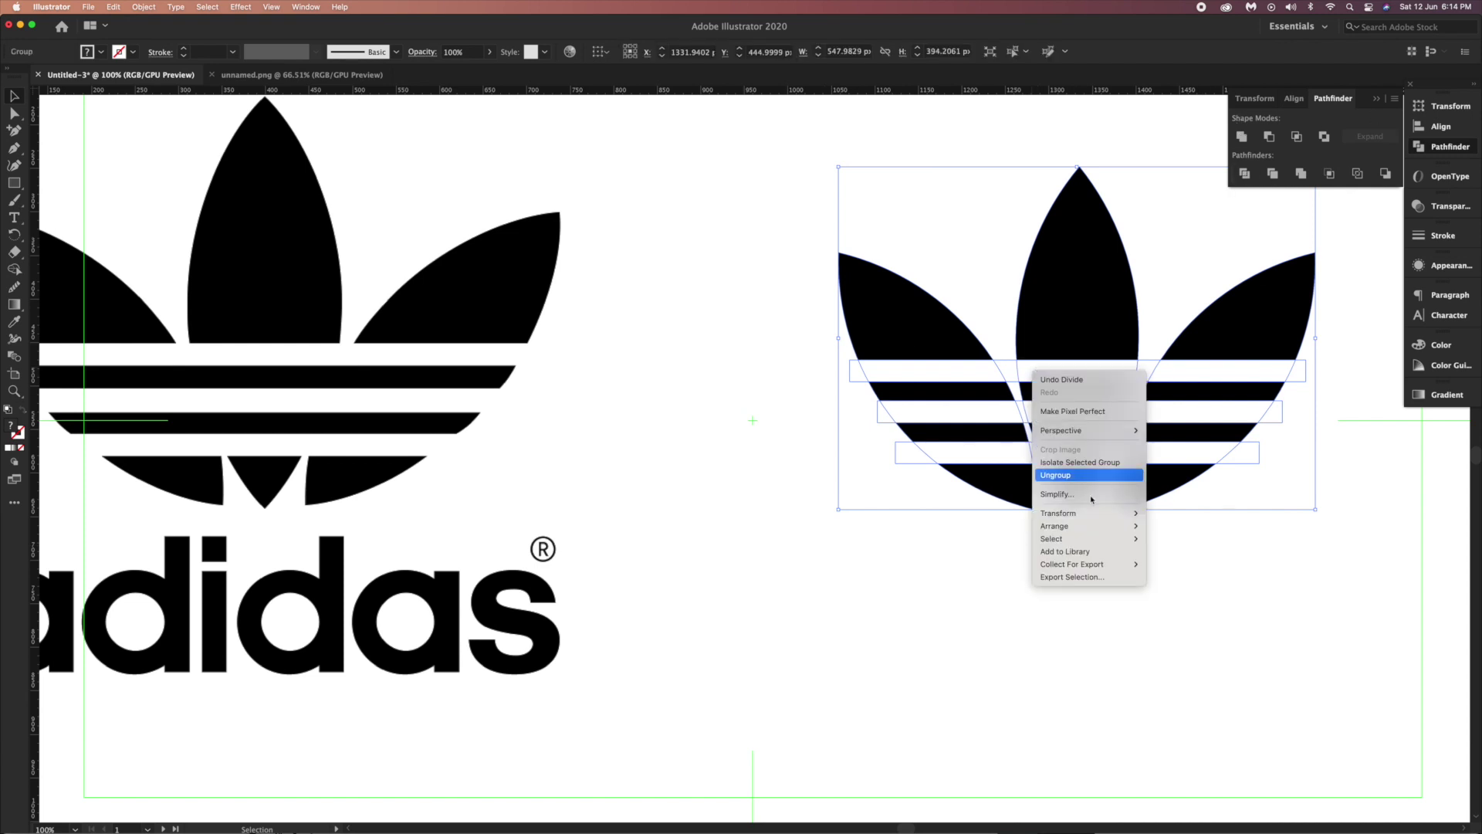
{"action": "left_click", "coordinate": [1081, 475]}
{"action": "left_click", "coordinate": [1086, 616]}
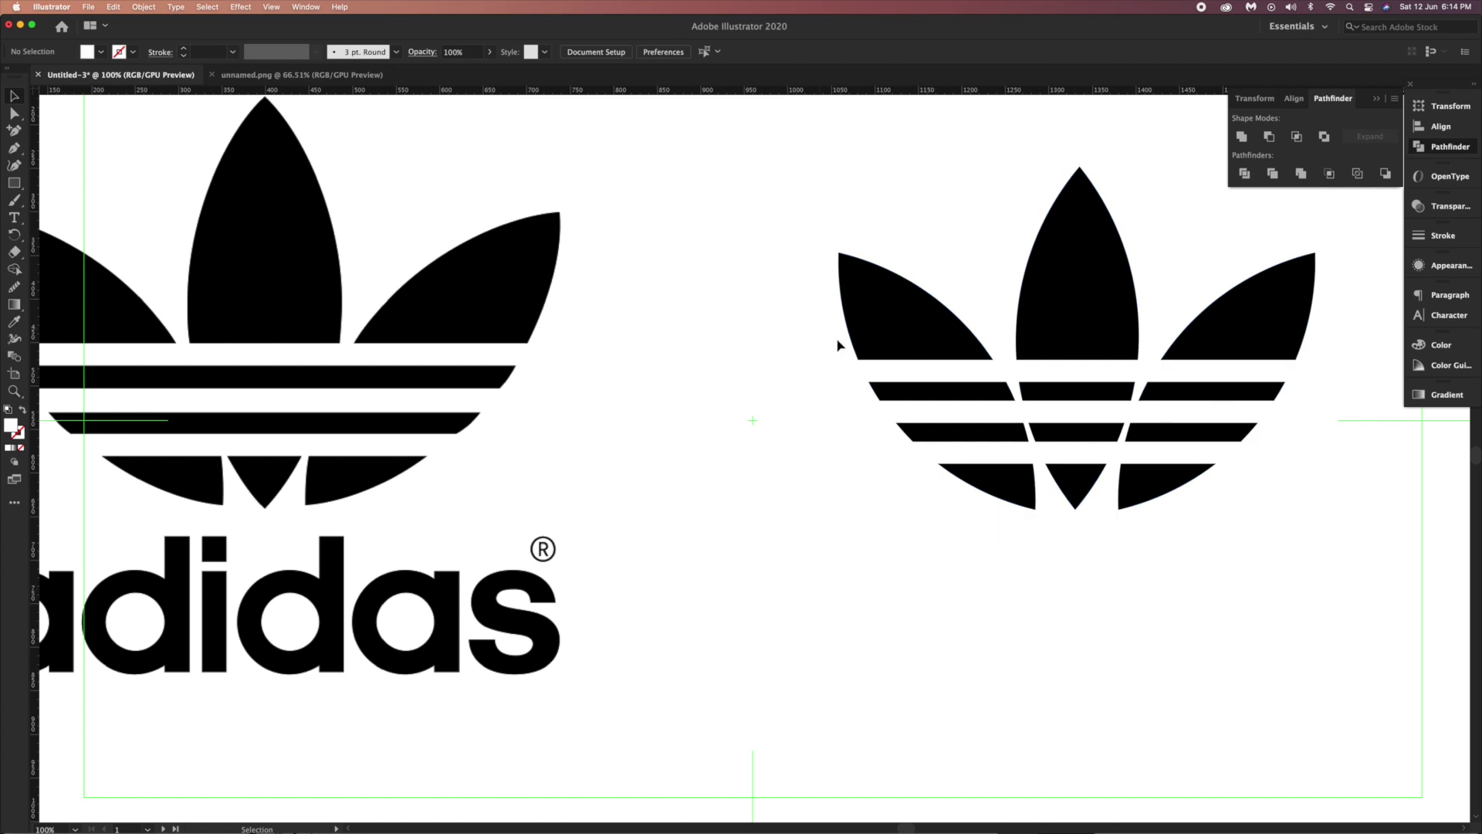
{"action": "left_click", "coordinate": [855, 371]}
{"action": "key", "text": "Delete"}
{"action": "left_click", "coordinate": [879, 407]}
{"action": "key", "text": "Delete"}
{"action": "left_click", "coordinate": [904, 453]}
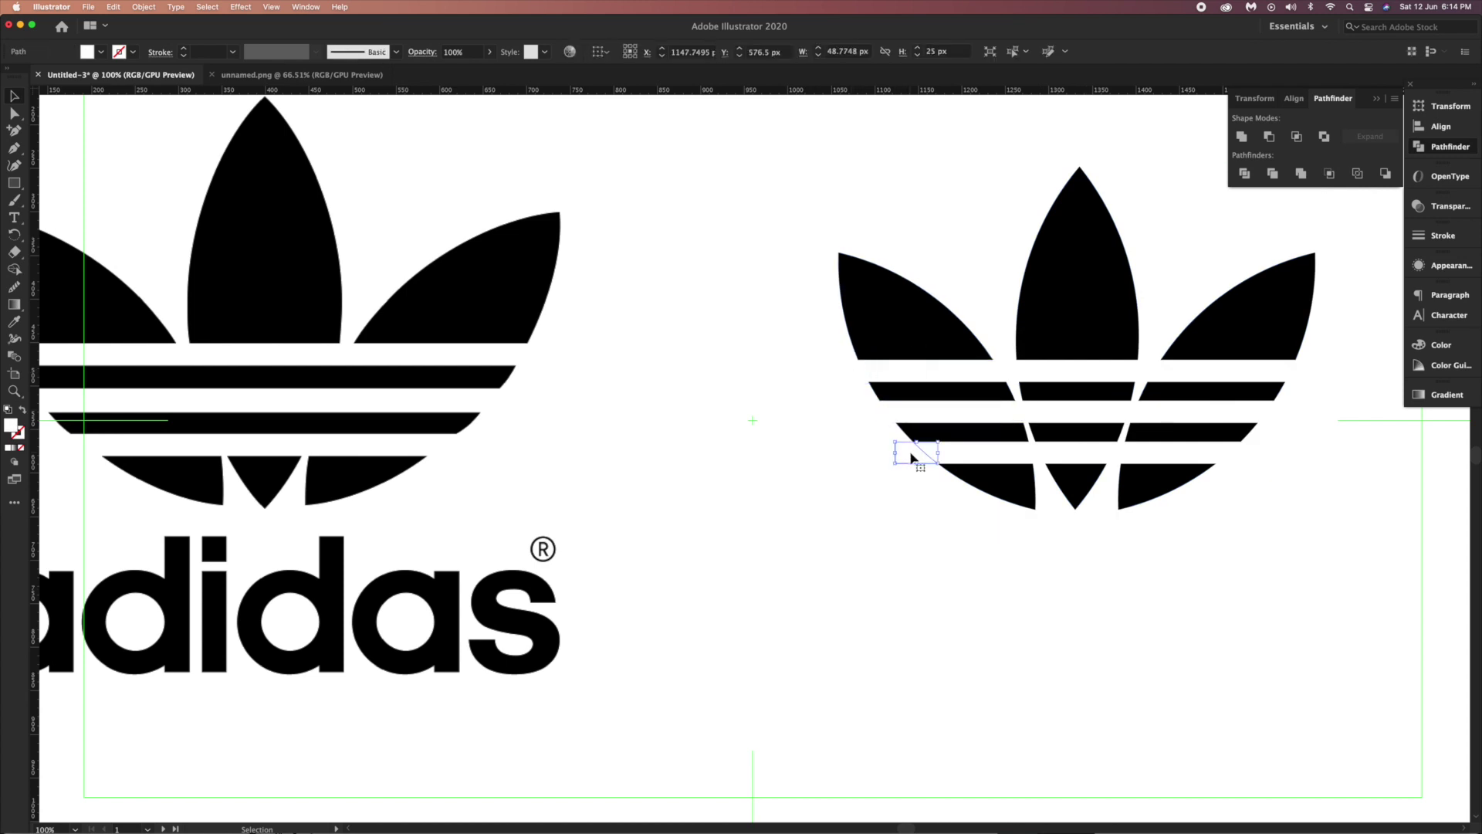
{"action": "key", "text": "Delete"}
{"action": "left_click", "coordinate": [1009, 376]}
{"action": "key", "text": "Delete"}
Fill the top and second stripes' segments solid black with the Eyedropper.
{"action": "left_click", "coordinate": [1127, 392]}
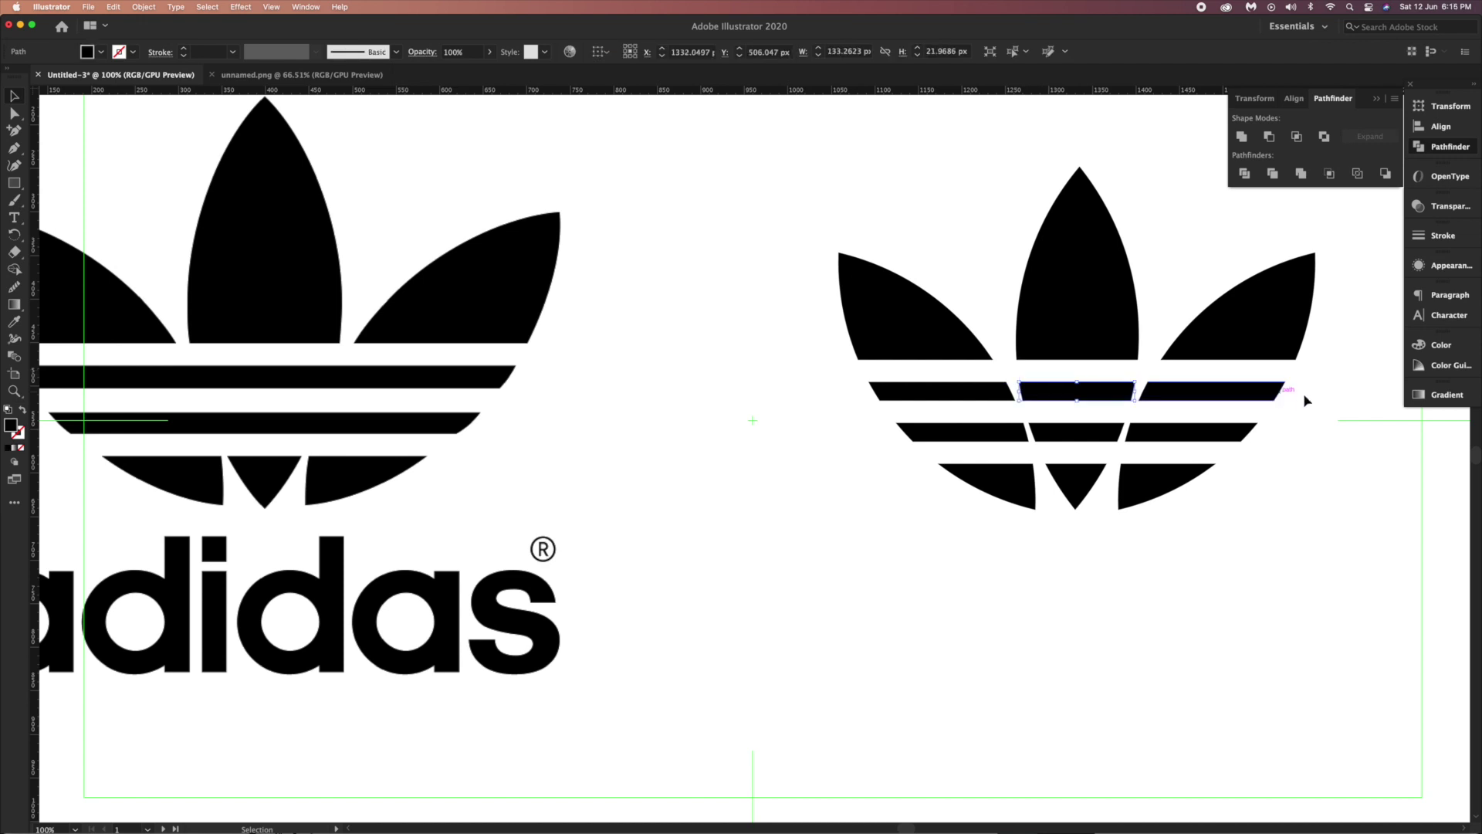
{"action": "left_click", "coordinate": [1146, 393], "text": "shift"}
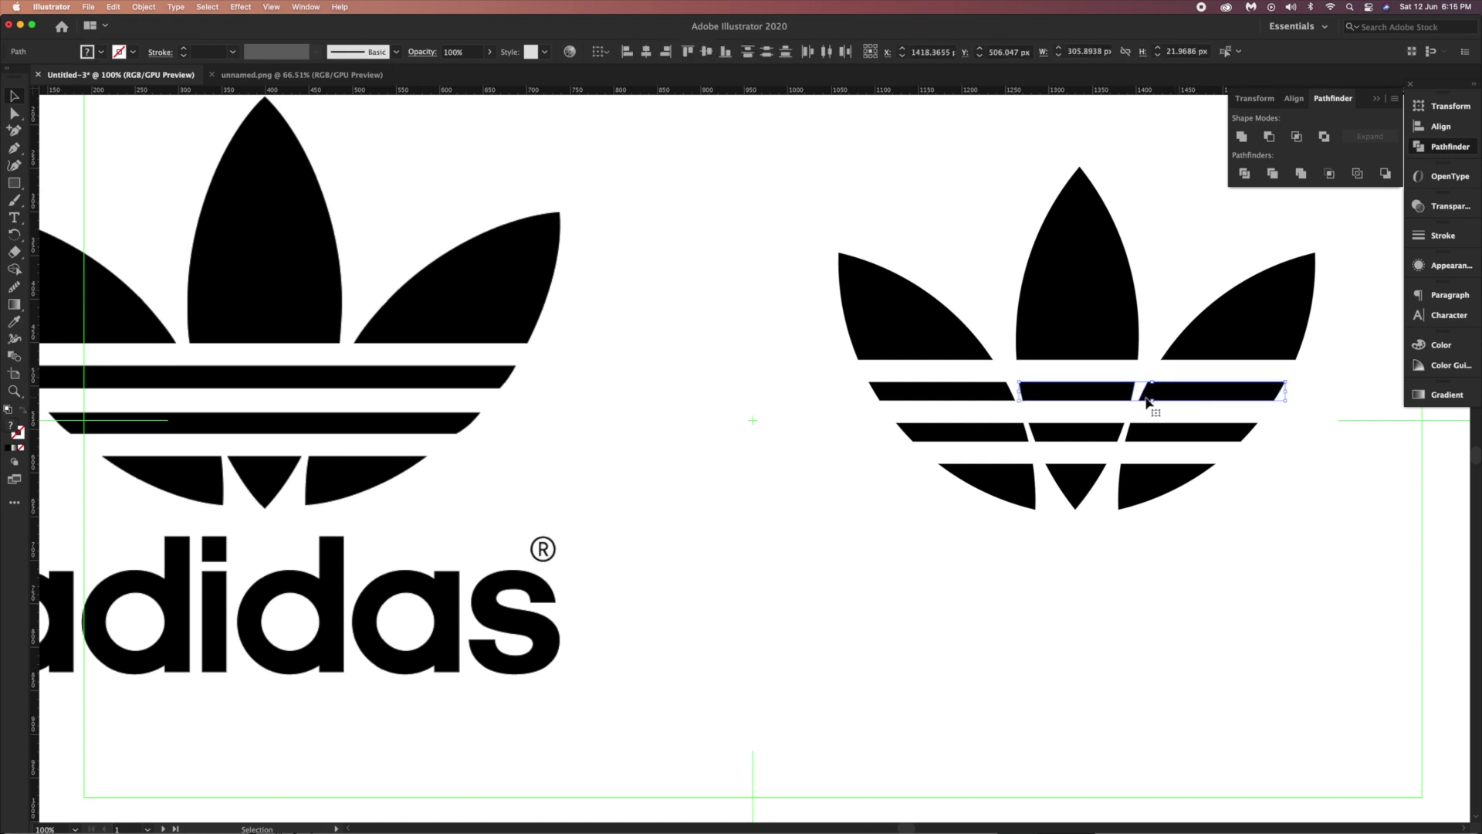
{"action": "key", "text": "i"}
{"action": "key", "text": "v"}
{"action": "left_click_drag", "start_coordinate": [855, 391], "coordinate": [1039, 399]}
{"action": "key", "text": "i"}
{"action": "left_click", "coordinate": [1050, 391]}
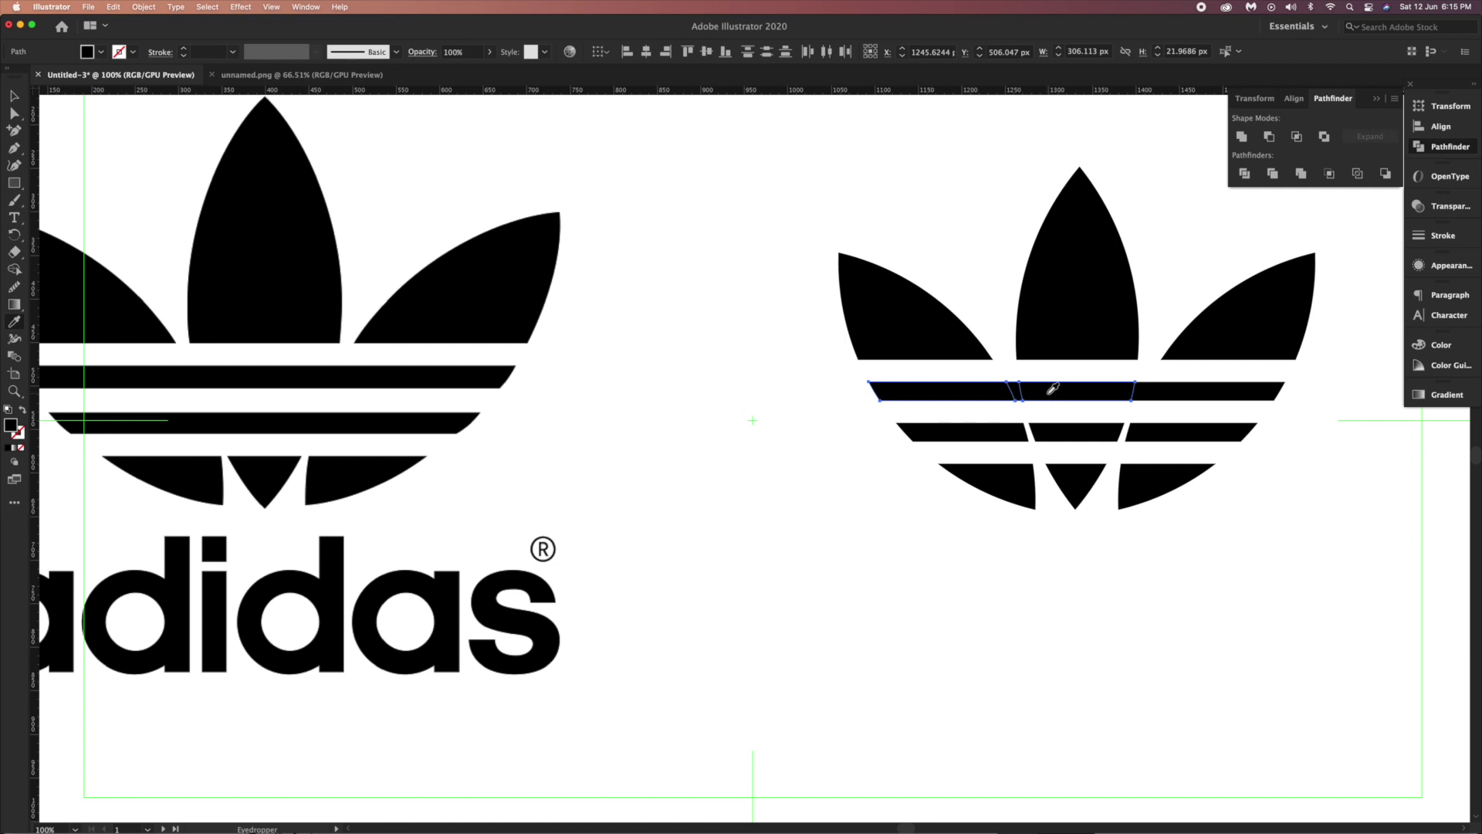
{"action": "key", "text": "v"}
{"action": "left_click_drag", "start_coordinate": [887, 431], "coordinate": [1169, 440]}
{"action": "key", "text": "i"}
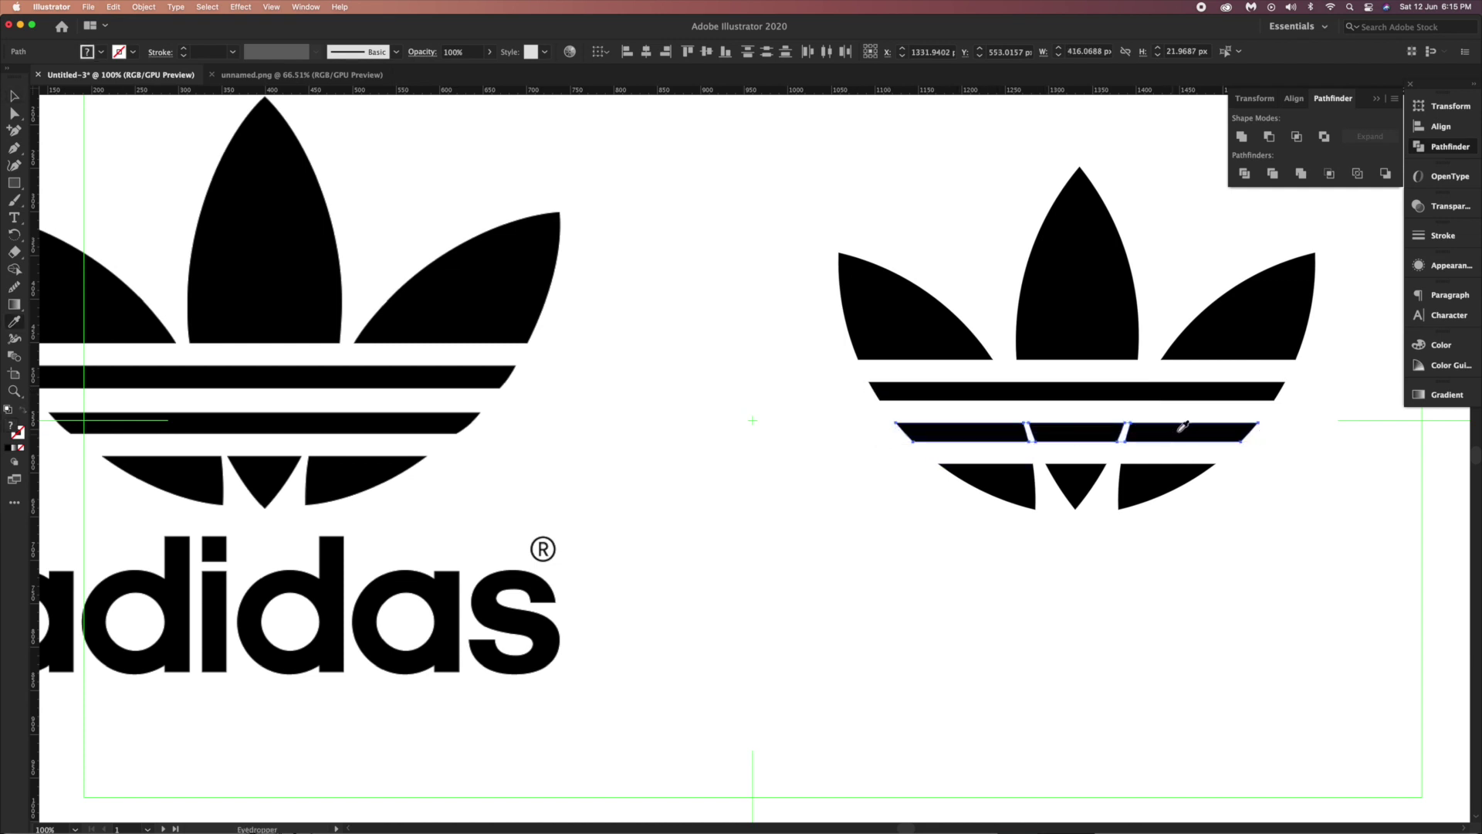
{"action": "left_click", "coordinate": [1184, 425]}
Unite the second and top stripes into single shapes, then zoom out to the artboard.
{"action": "key", "text": "v"}
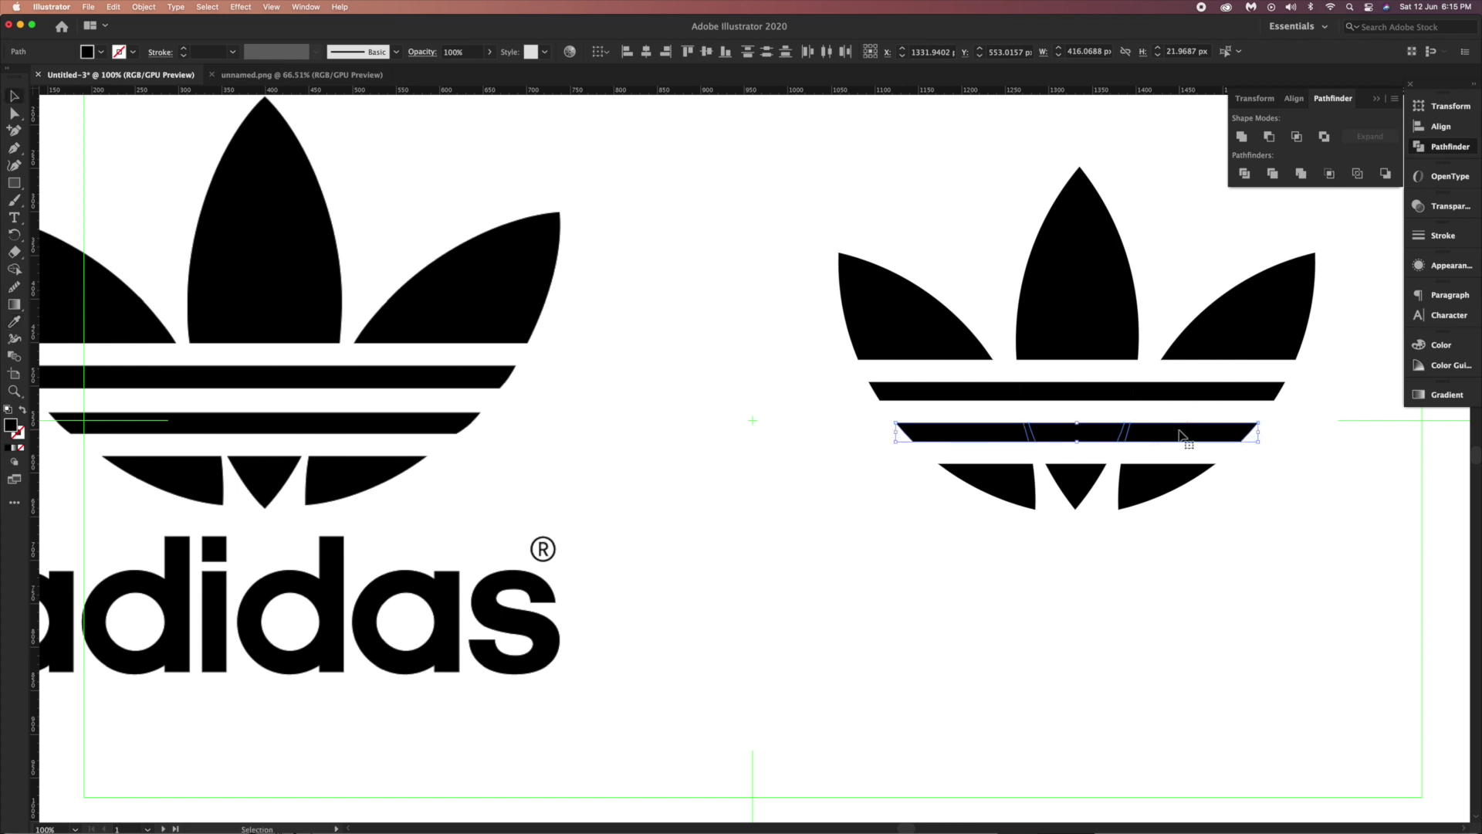
{"action": "left_click", "coordinate": [1242, 138]}
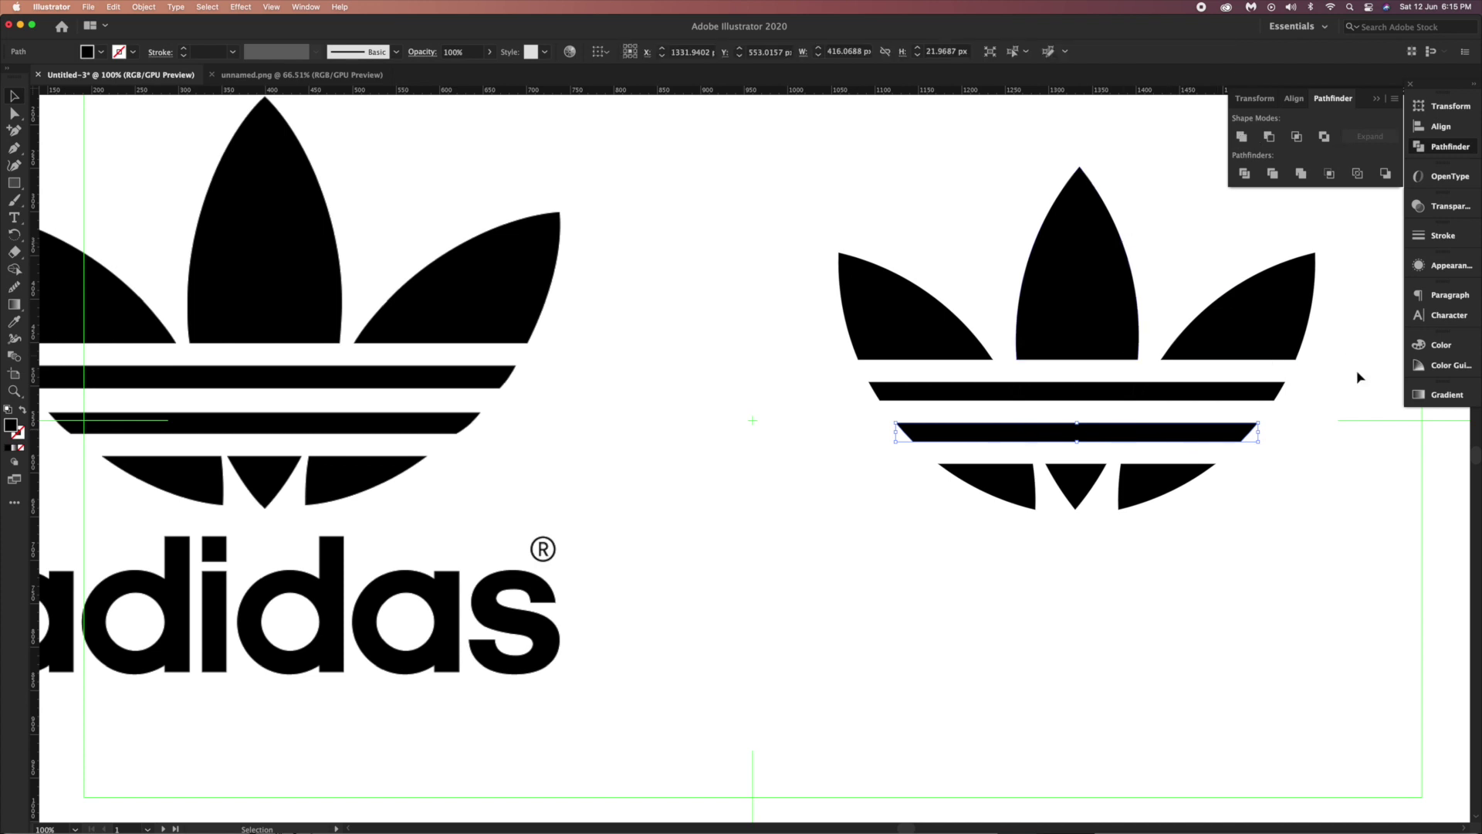
{"action": "left_click", "coordinate": [1303, 415]}
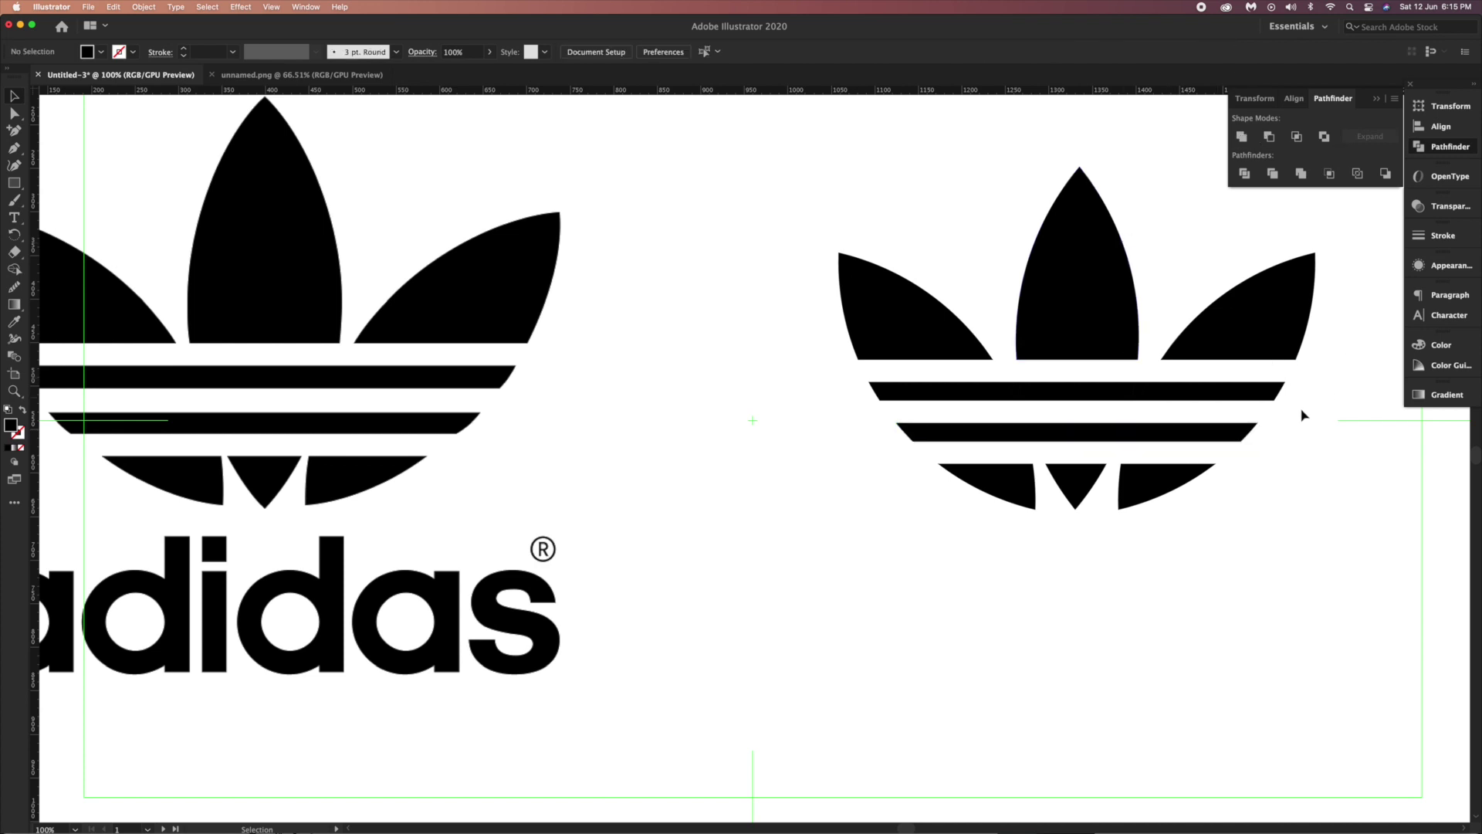
{"action": "left_click", "coordinate": [970, 394]}
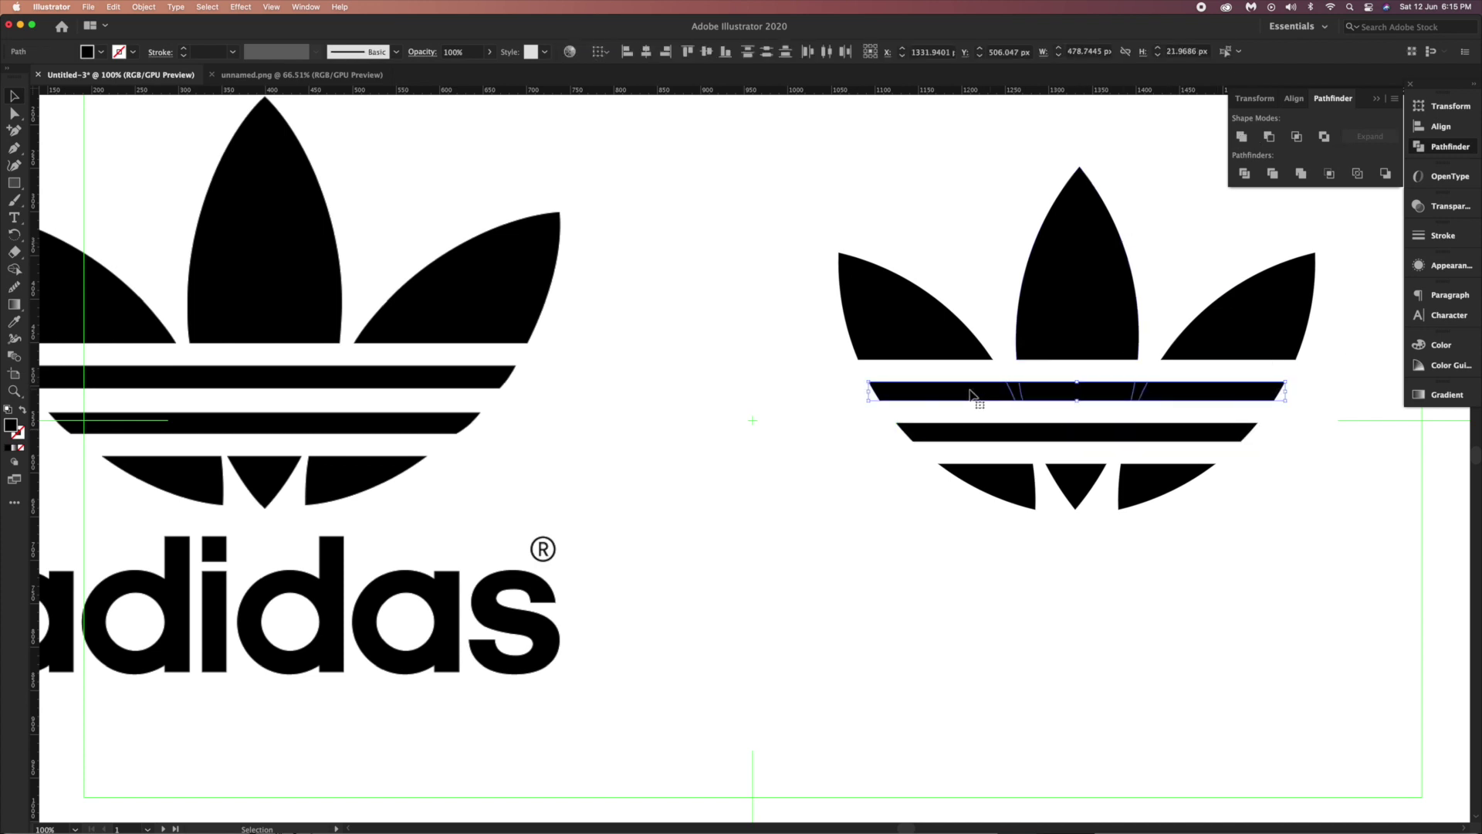
{"action": "left_click", "coordinate": [1242, 137]}
{"action": "left_click", "coordinate": [1302, 653]}
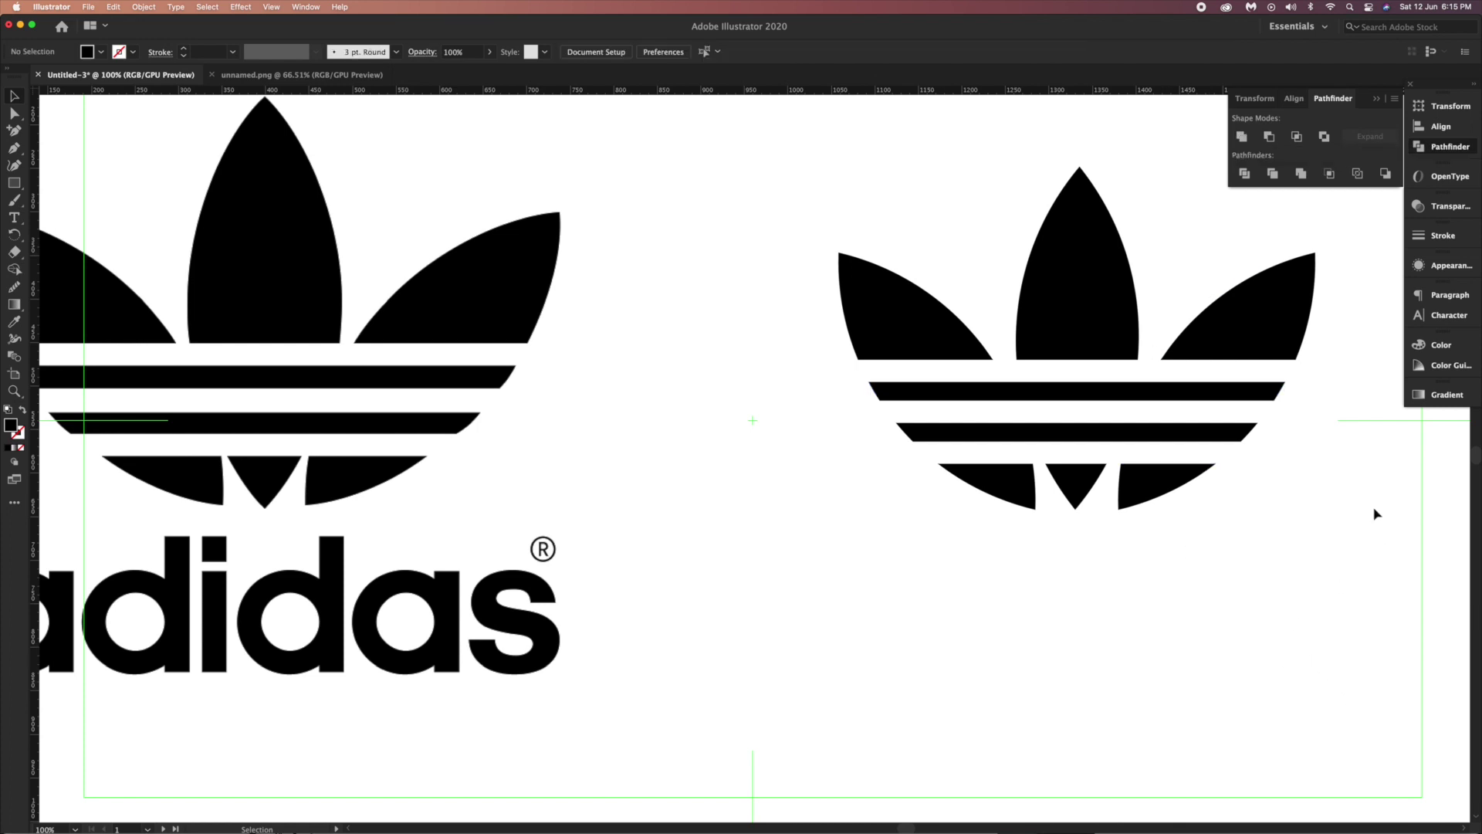
{"action": "key", "text": "super+minus"}
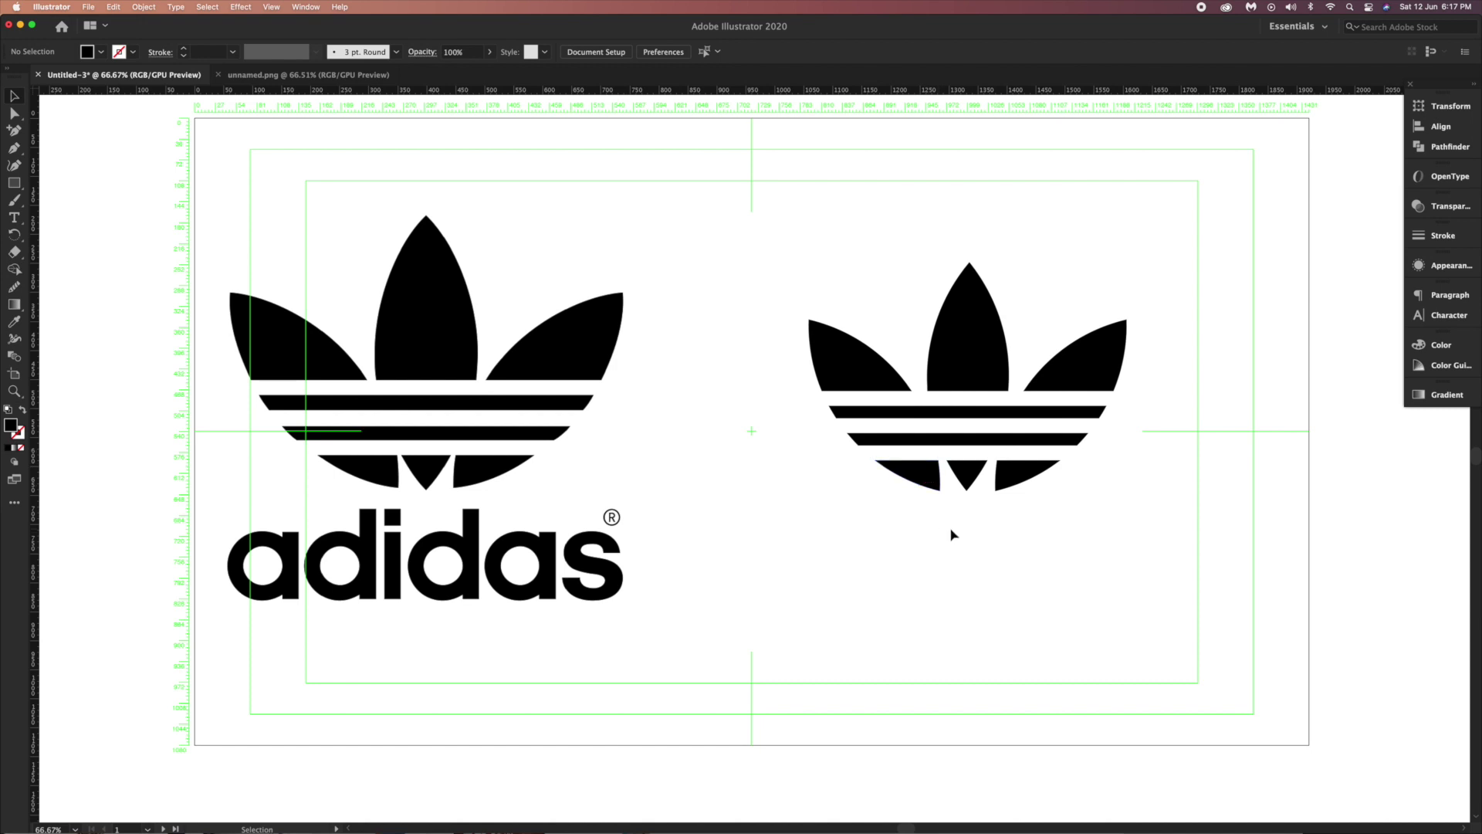
Add an 'adidas' text object below the right trefoil and scale it up to wordmark size.
{"action": "key", "text": "t"}
{"action": "left_click", "coordinate": [943, 545]}
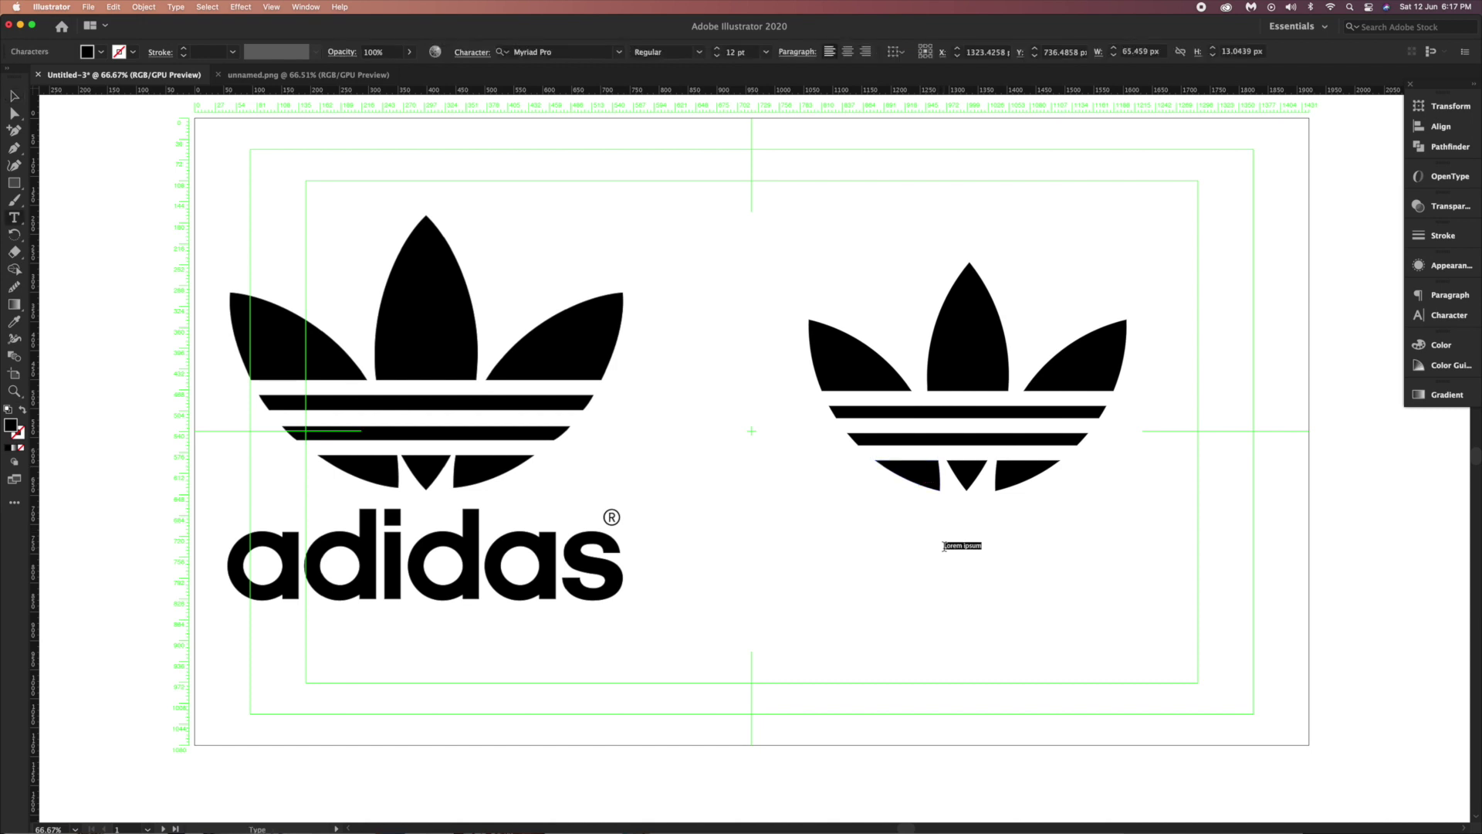
{"action": "key", "text": "BackSpace"}
{"action": "type", "text": "adidas"}
{"action": "key", "text": "Escape"}
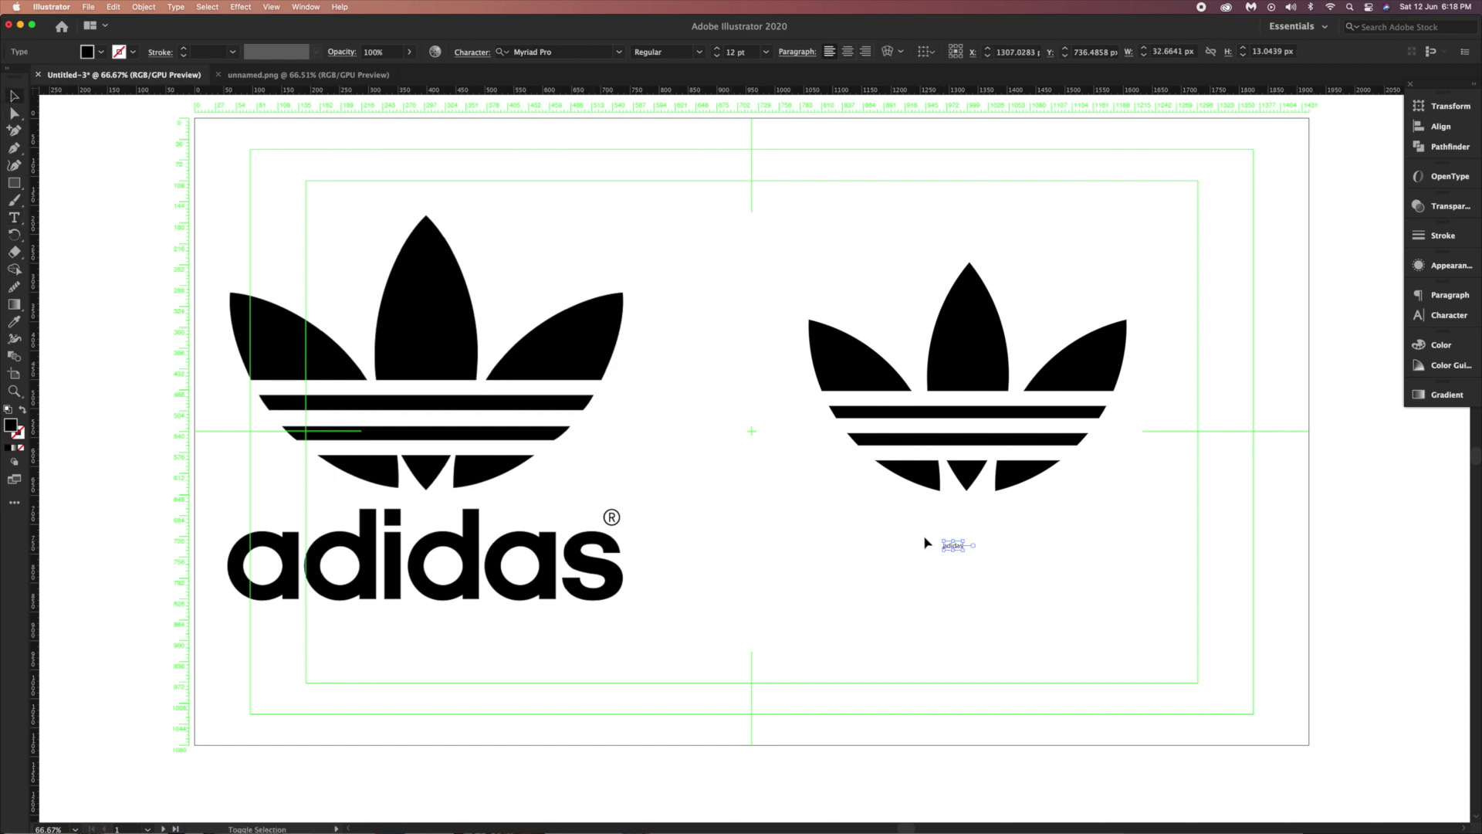
{"action": "left_click_drag", "start_coordinate": [945, 540], "coordinate": [530, 486]}
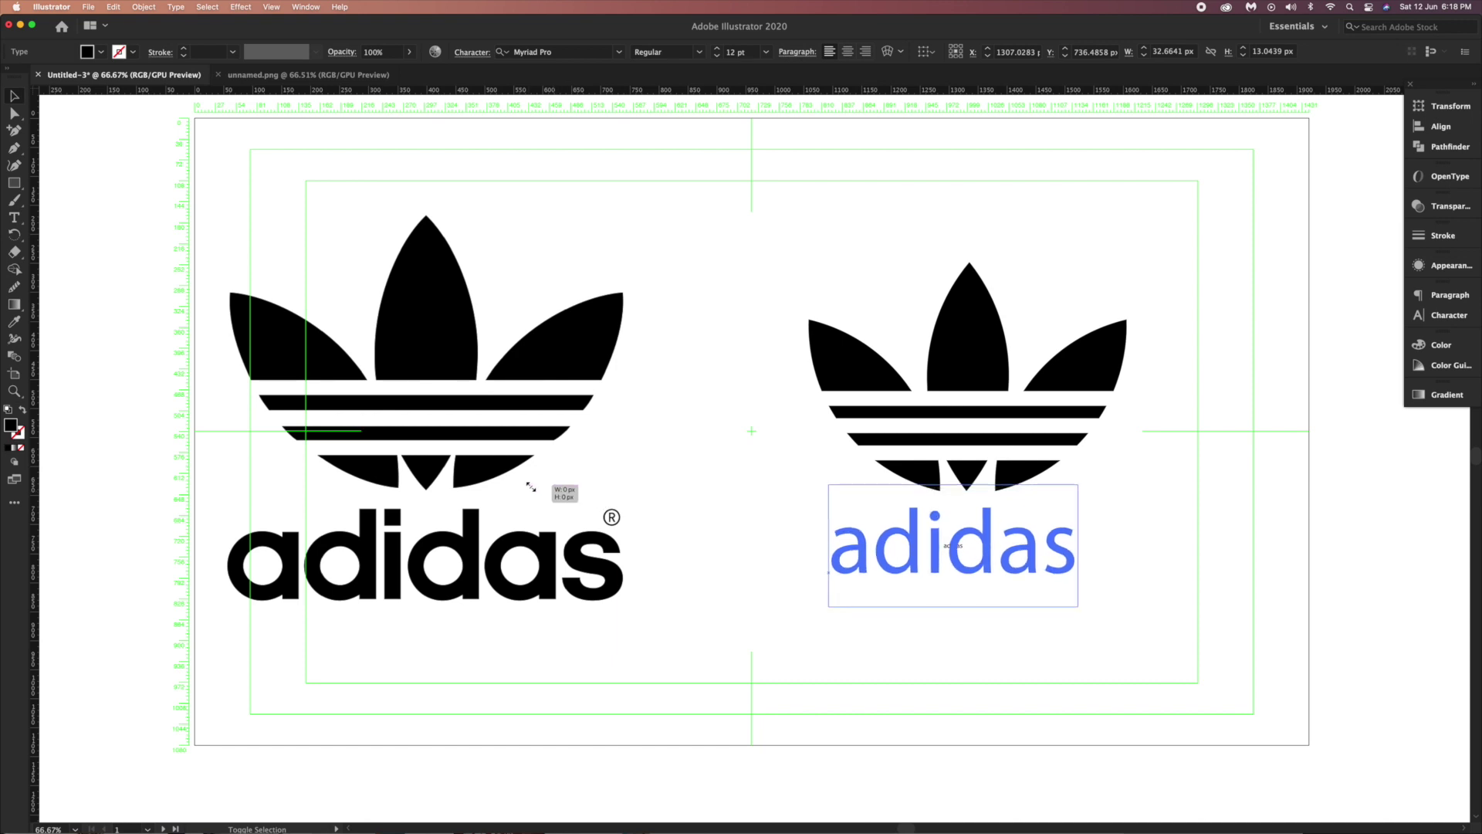
{"action": "left_click_drag", "start_coordinate": [531, 487], "coordinate": [531, 487]}
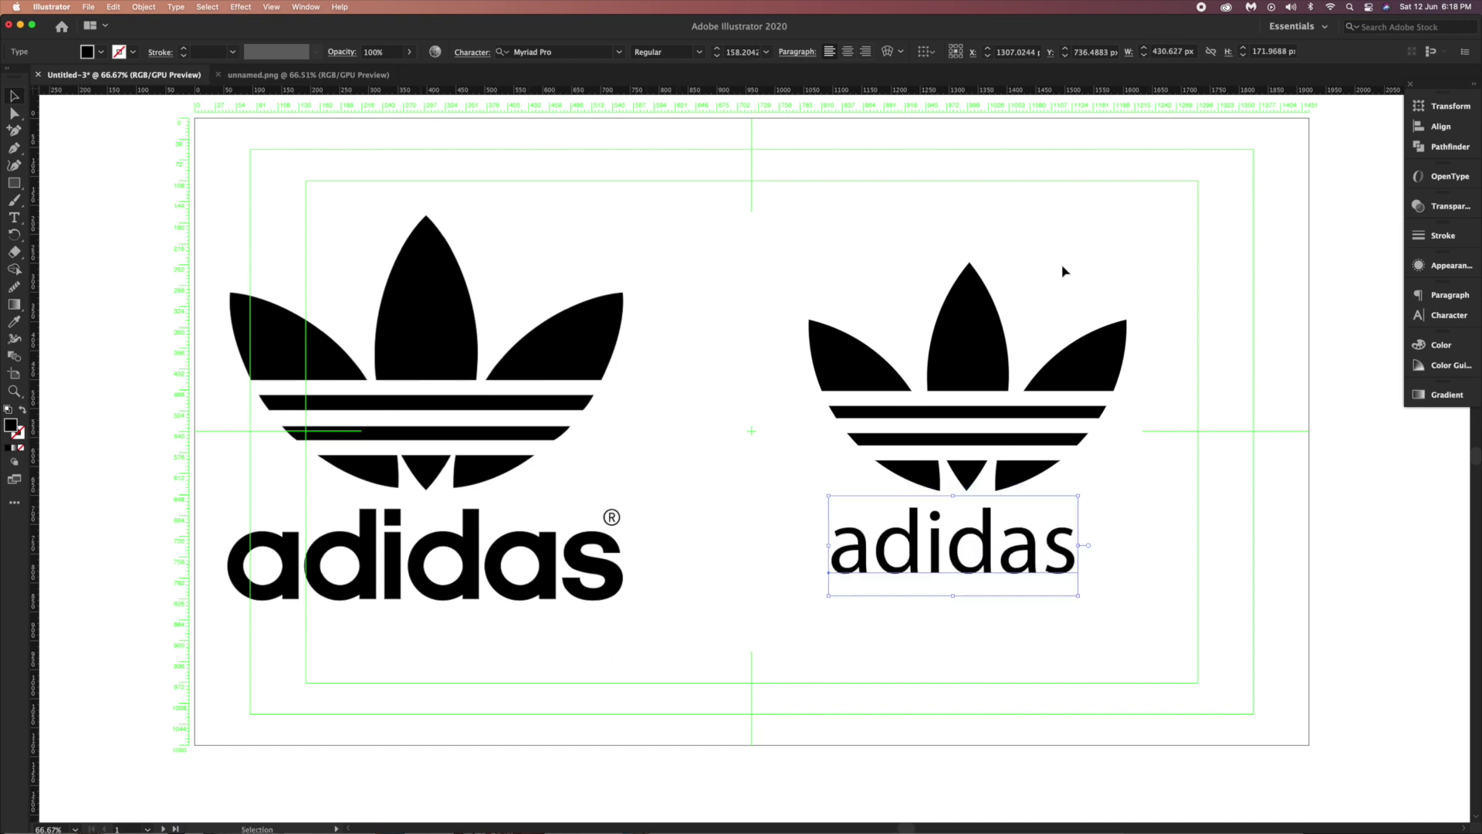
Set the wordmark's font to AvantGarde Bk BT Demi in the Character panel.
{"action": "left_click", "coordinate": [1444, 319]}
{"action": "left_click", "coordinate": [1312, 309]}
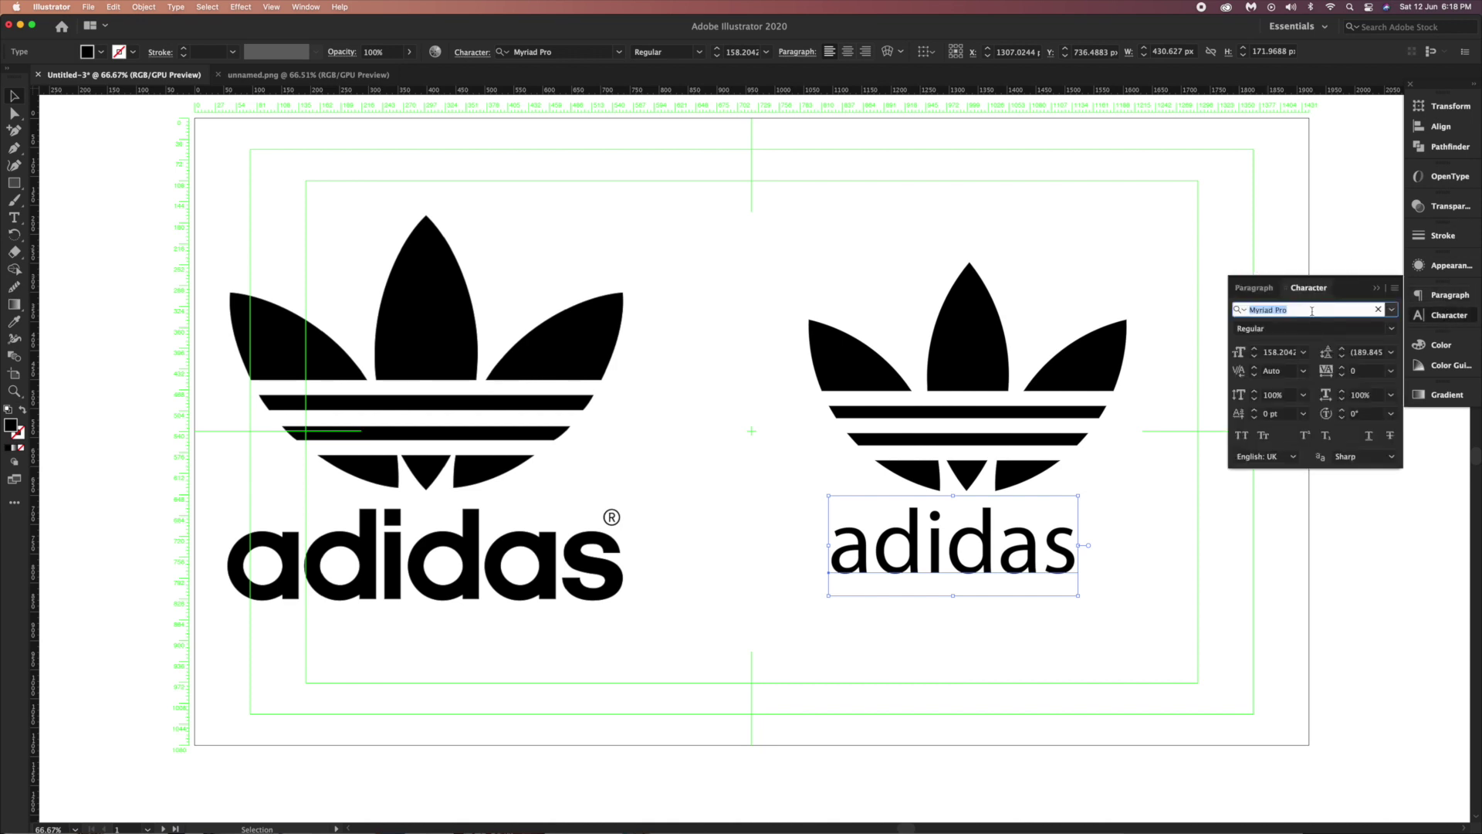
{"action": "type", "text": "avant"}
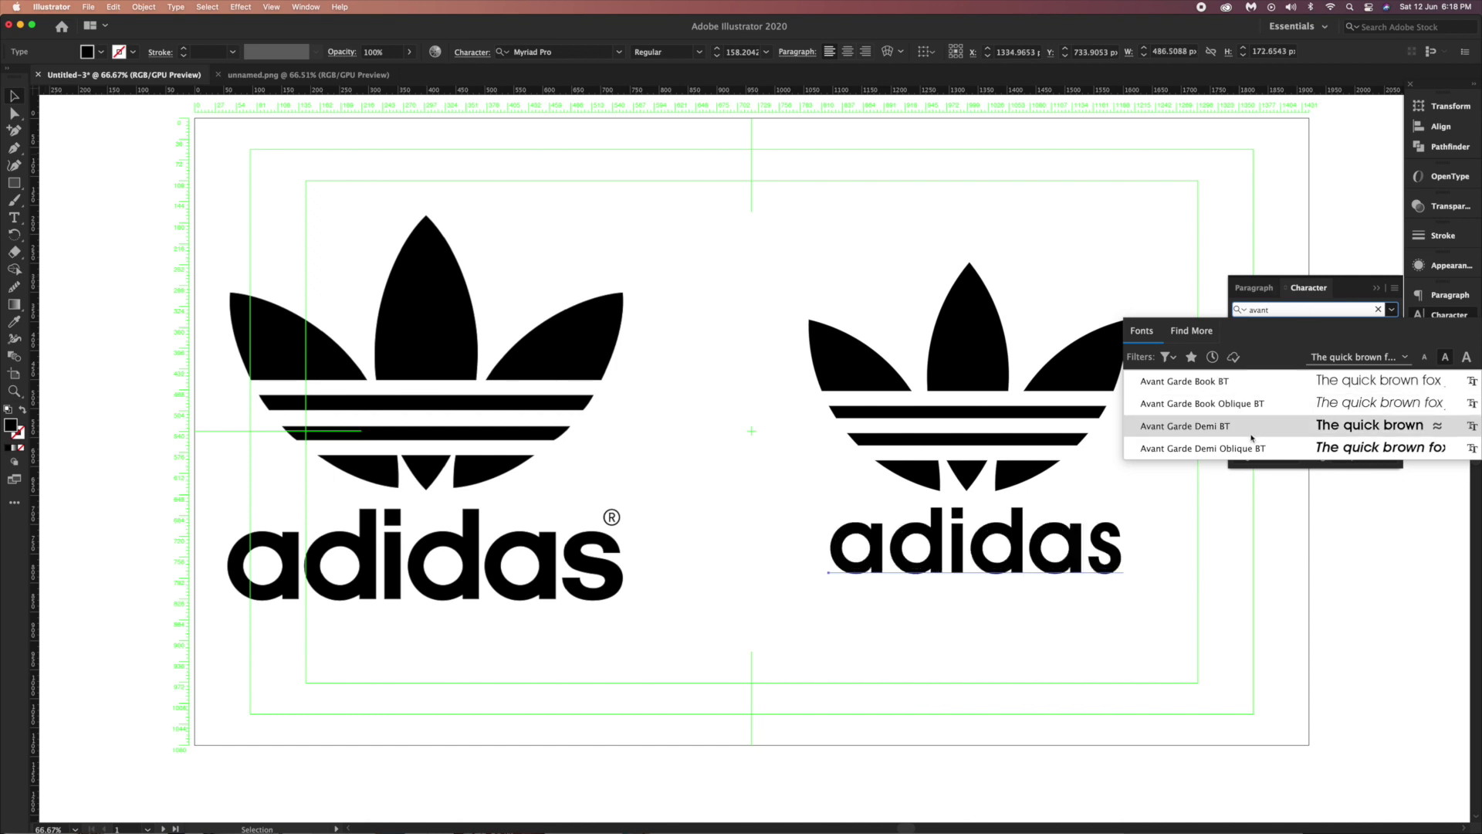
{"action": "left_click", "coordinate": [1251, 438]}
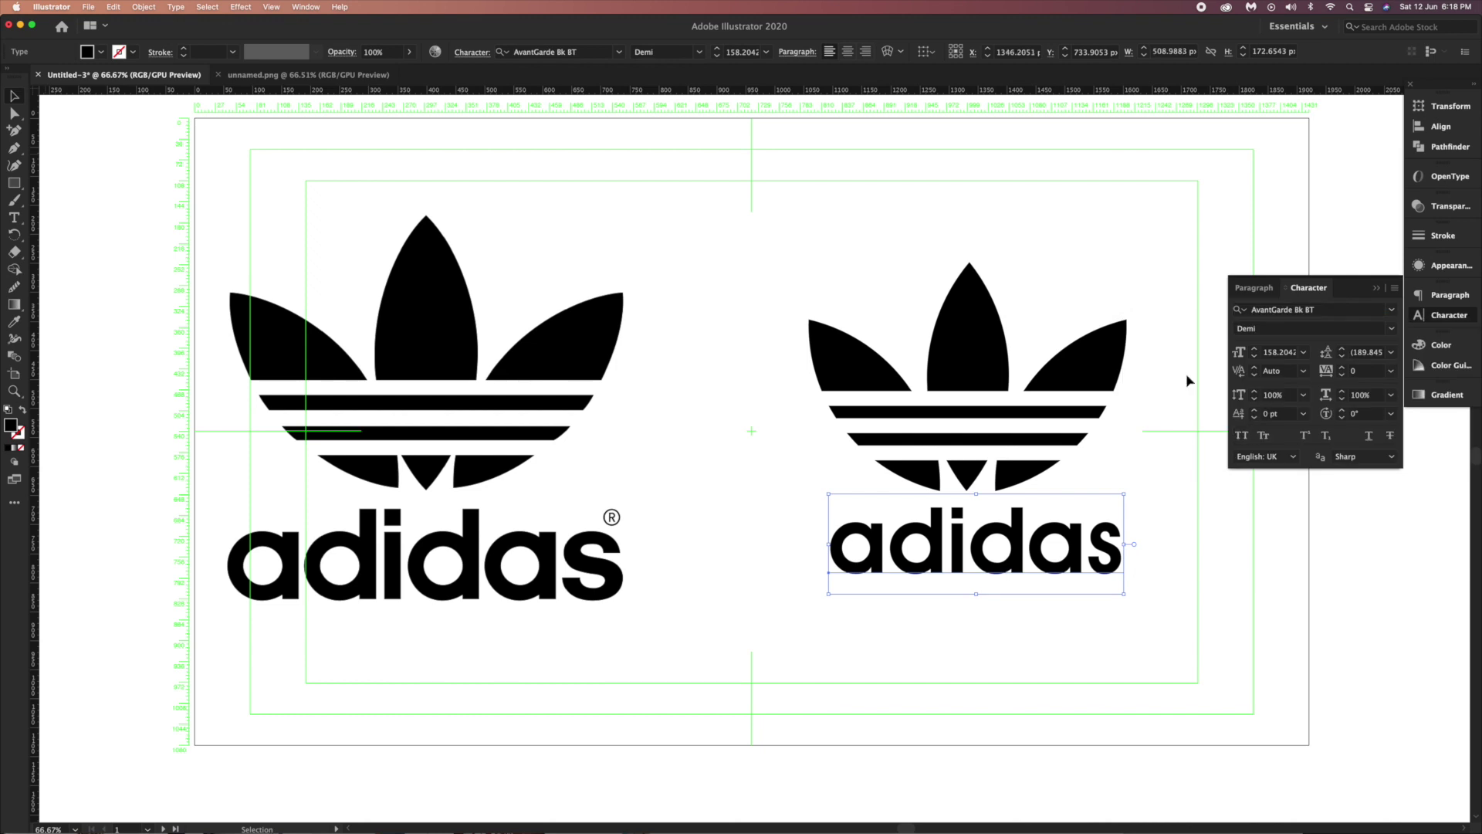
{"action": "left_click", "coordinate": [1439, 323]}
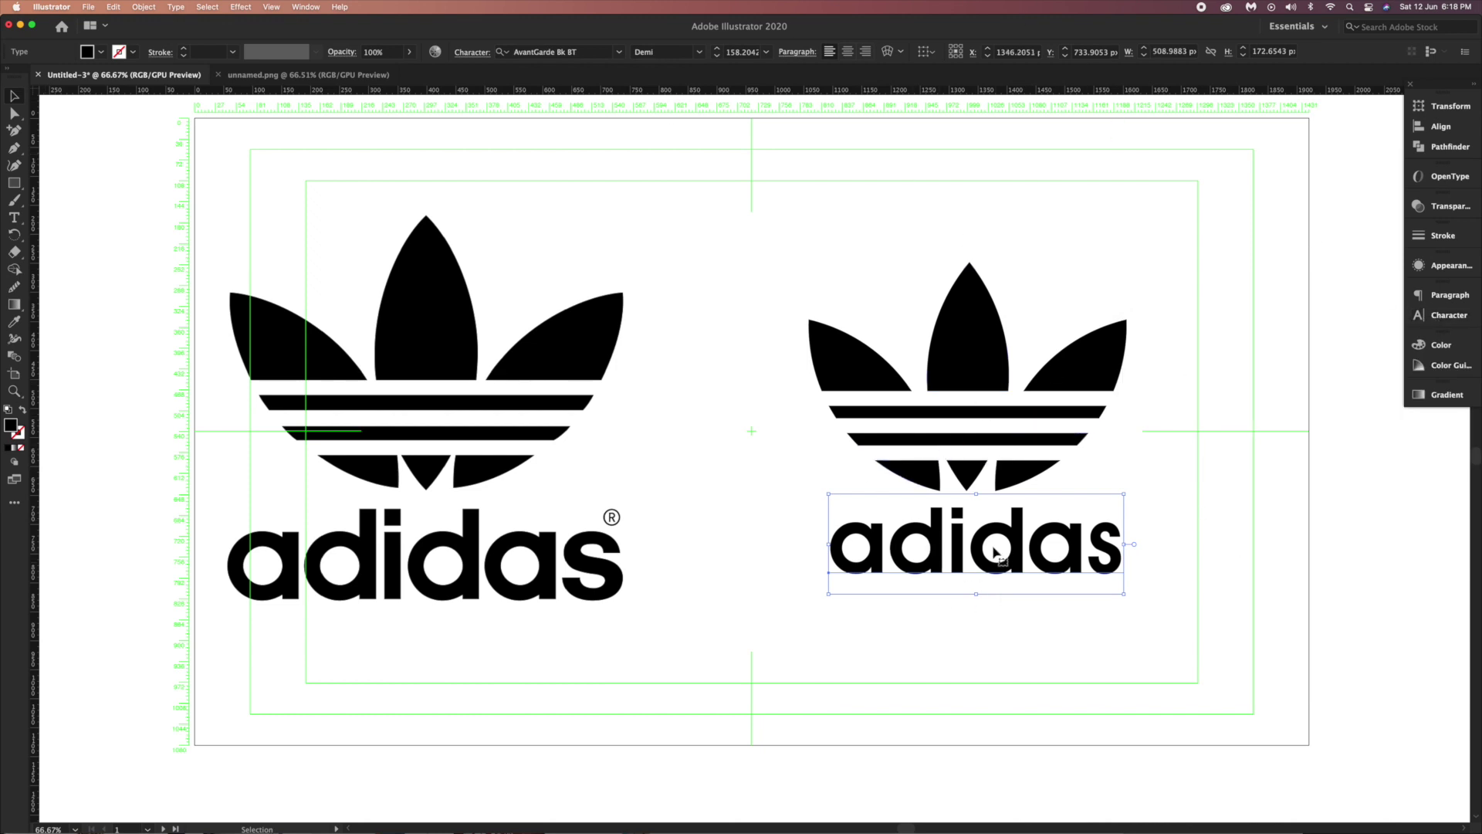
Scale the right trefoil and wordmark up together from a corner handle.
{"action": "left_click_drag", "start_coordinate": [802, 386], "coordinate": [1118, 671]}
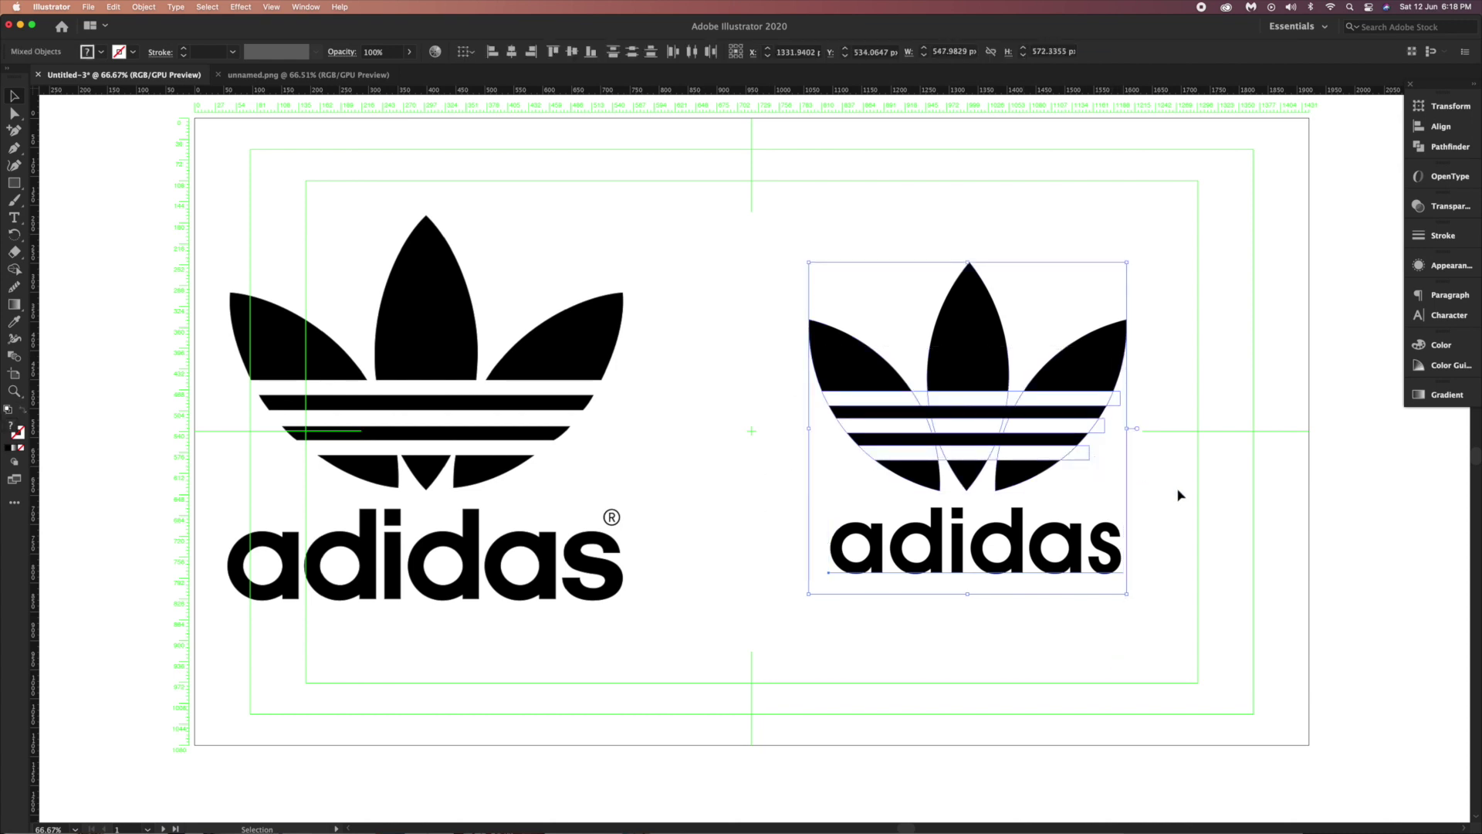
{"action": "left_click_drag", "start_coordinate": [809, 263], "coordinate": [696, 227]}
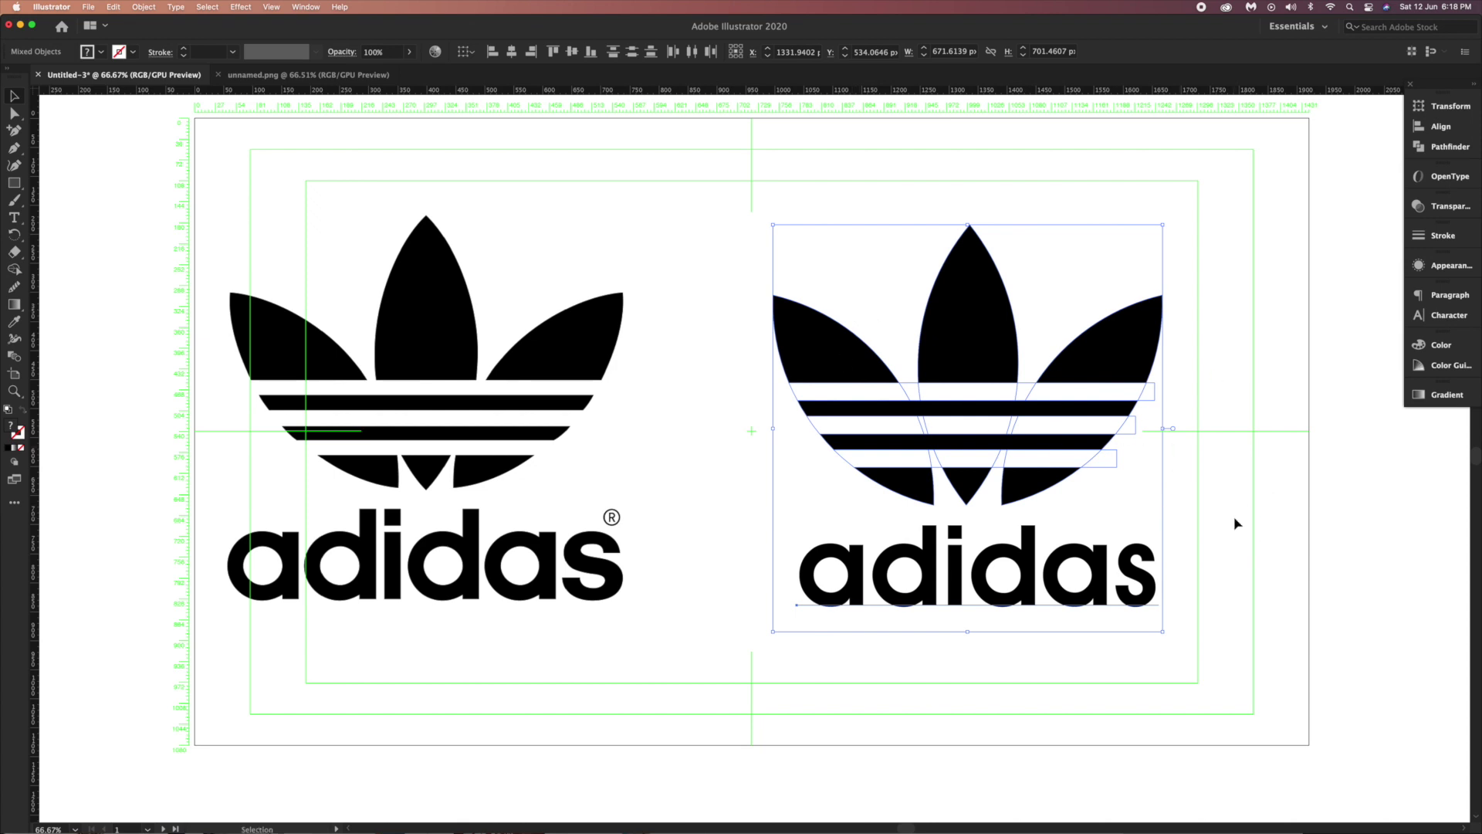
{"action": "left_click", "coordinate": [752, 359]}
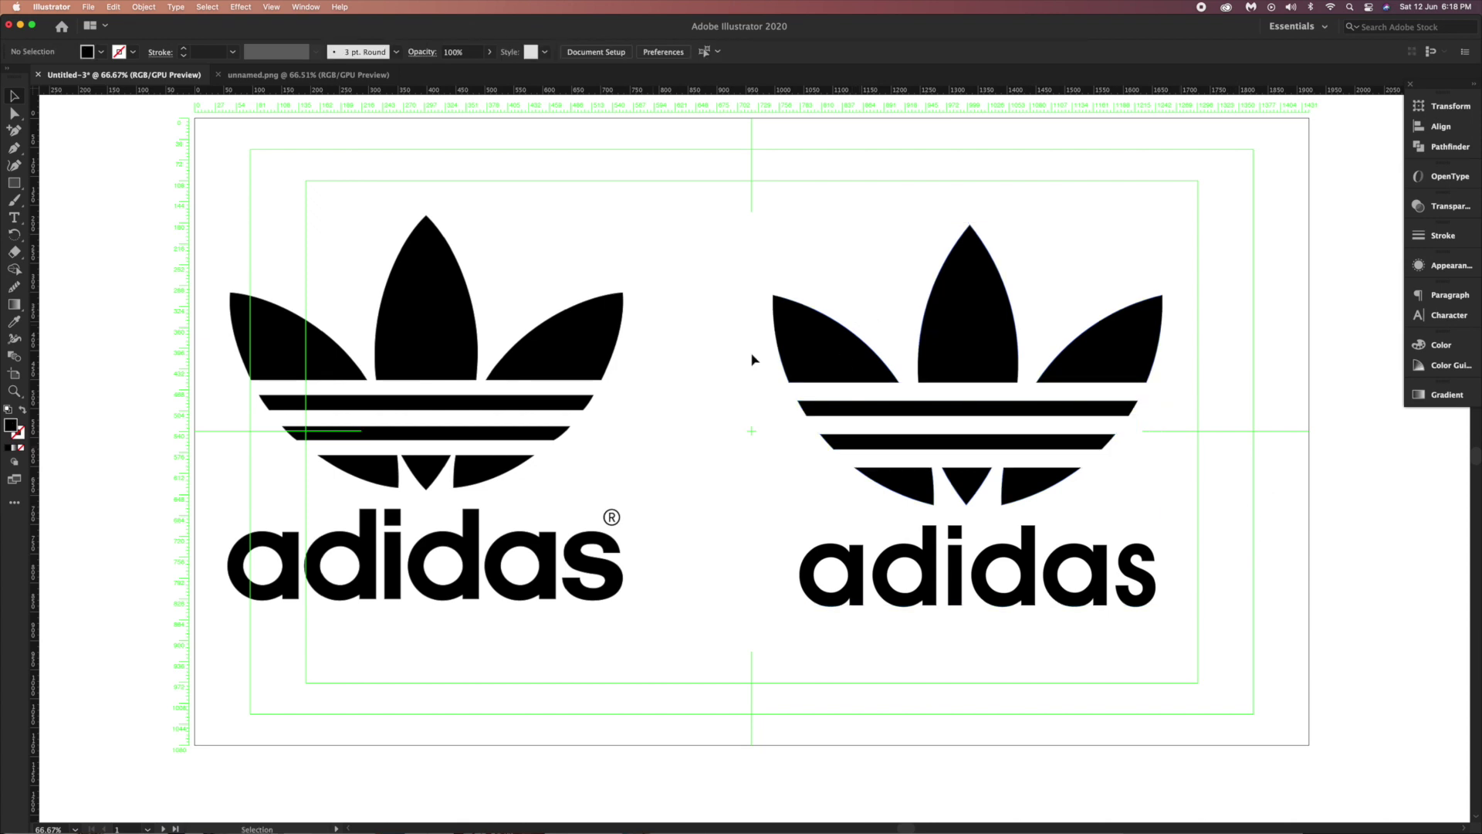
Trim the lower and upper white stripe shapes out of the trefoil with Pathfinder Trim.
{"action": "left_click", "coordinate": [1075, 396]}
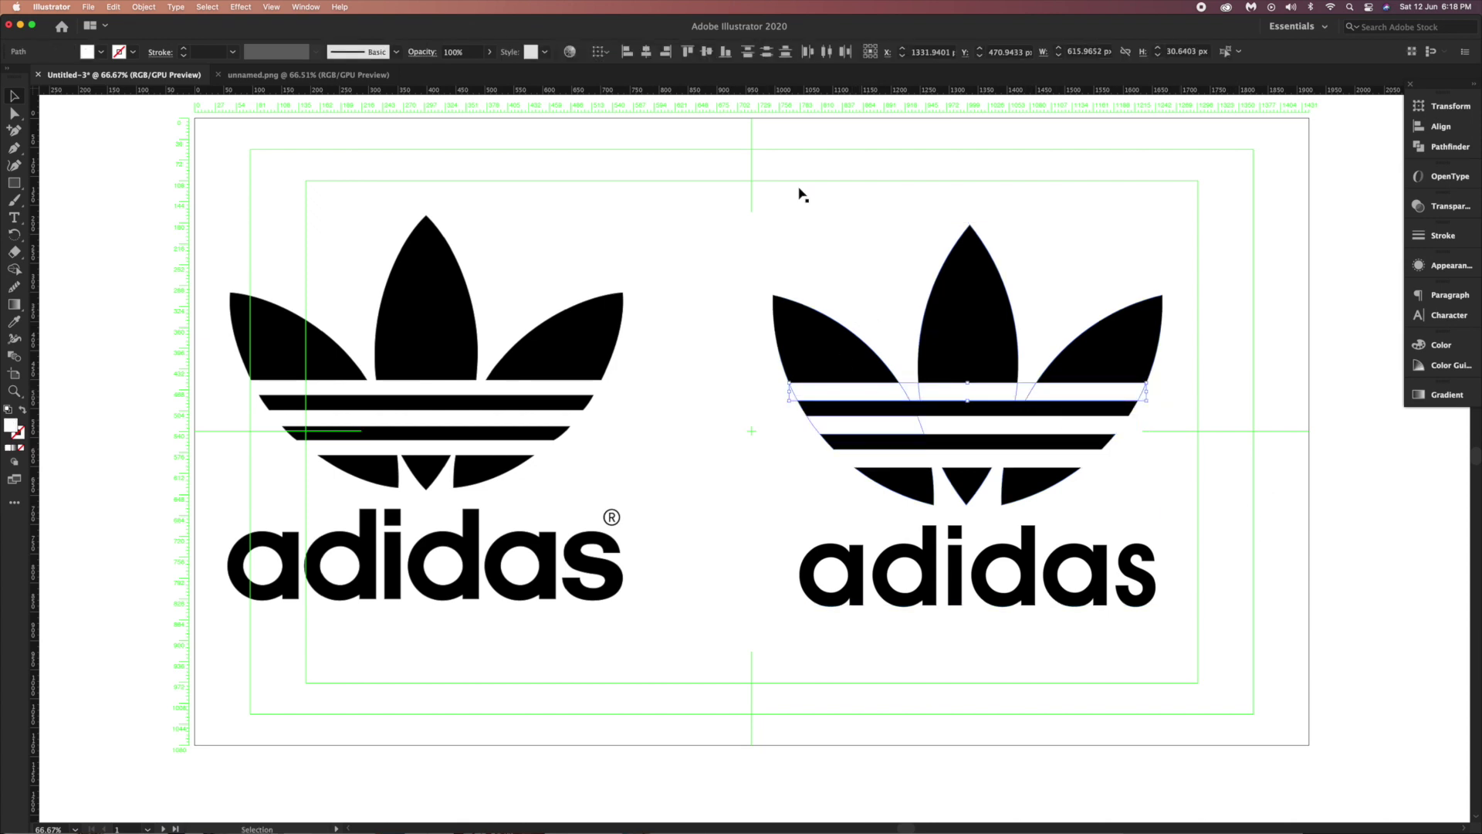
{"action": "left_click", "coordinate": [1451, 148]}
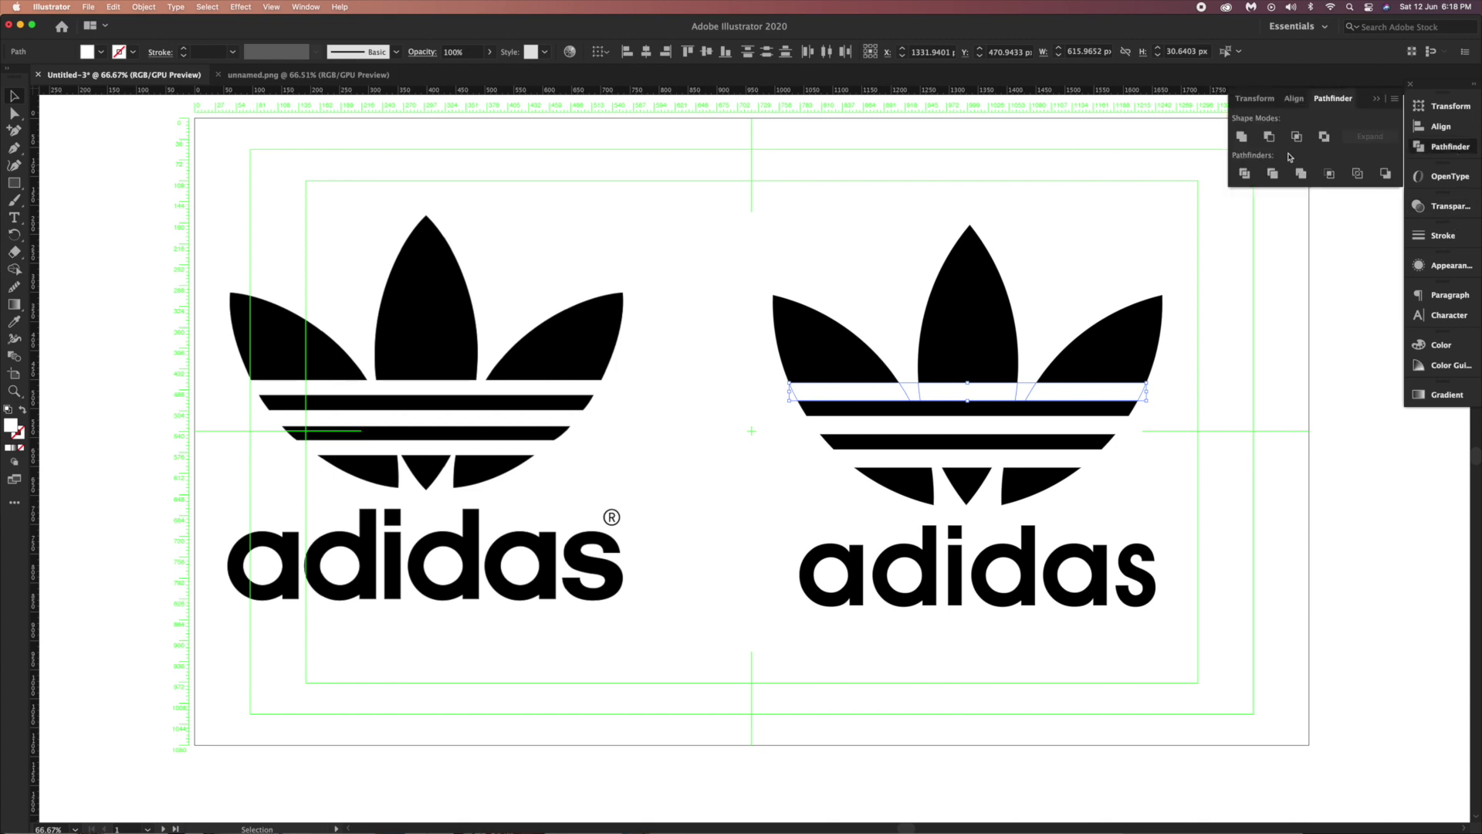
{"action": "left_click", "coordinate": [795, 461]}
{"action": "left_click", "coordinate": [1073, 462]}
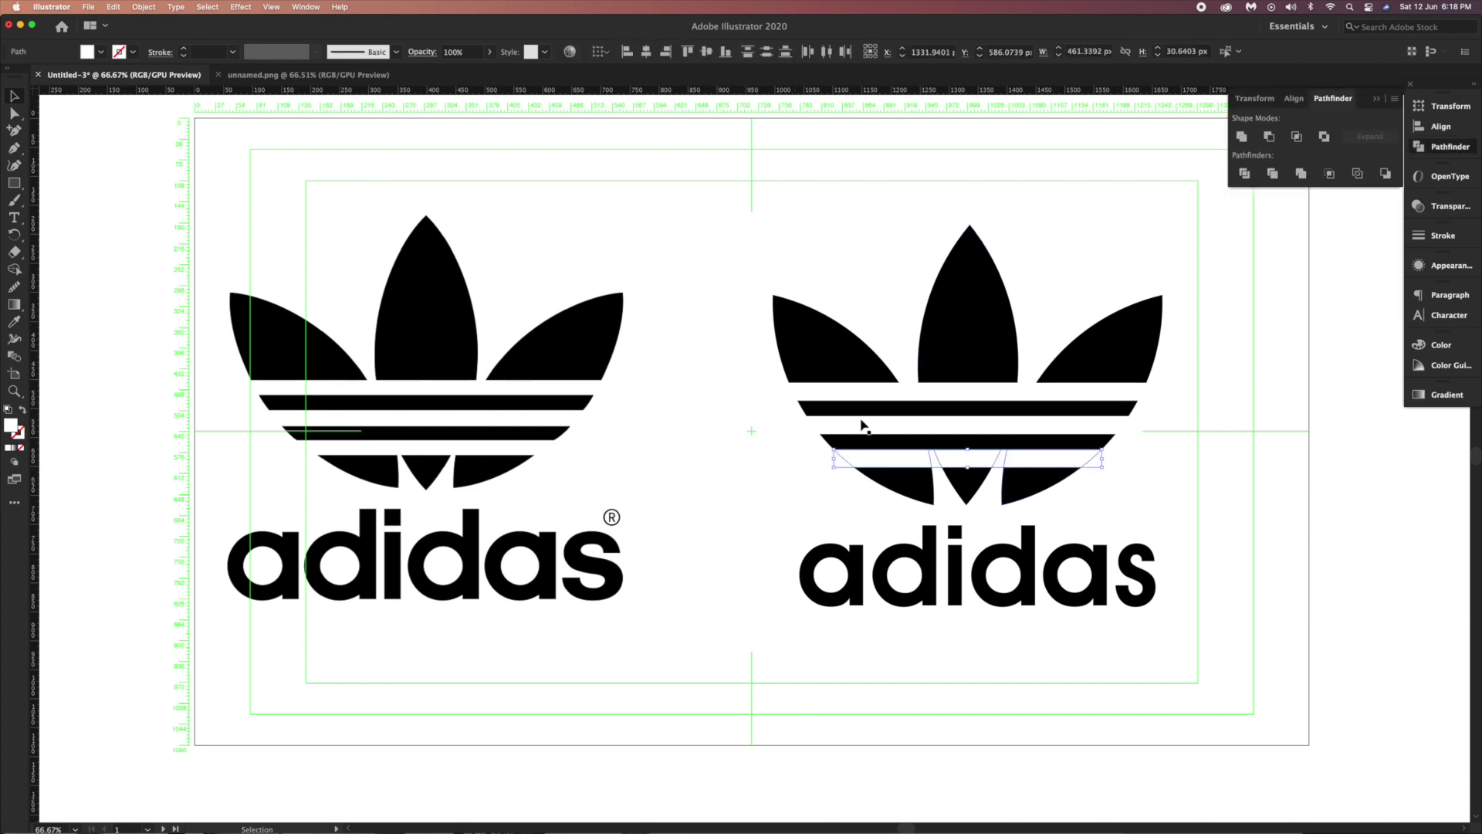
{"action": "left_click", "coordinate": [1272, 173]}
{"action": "left_click", "coordinate": [1205, 442]}
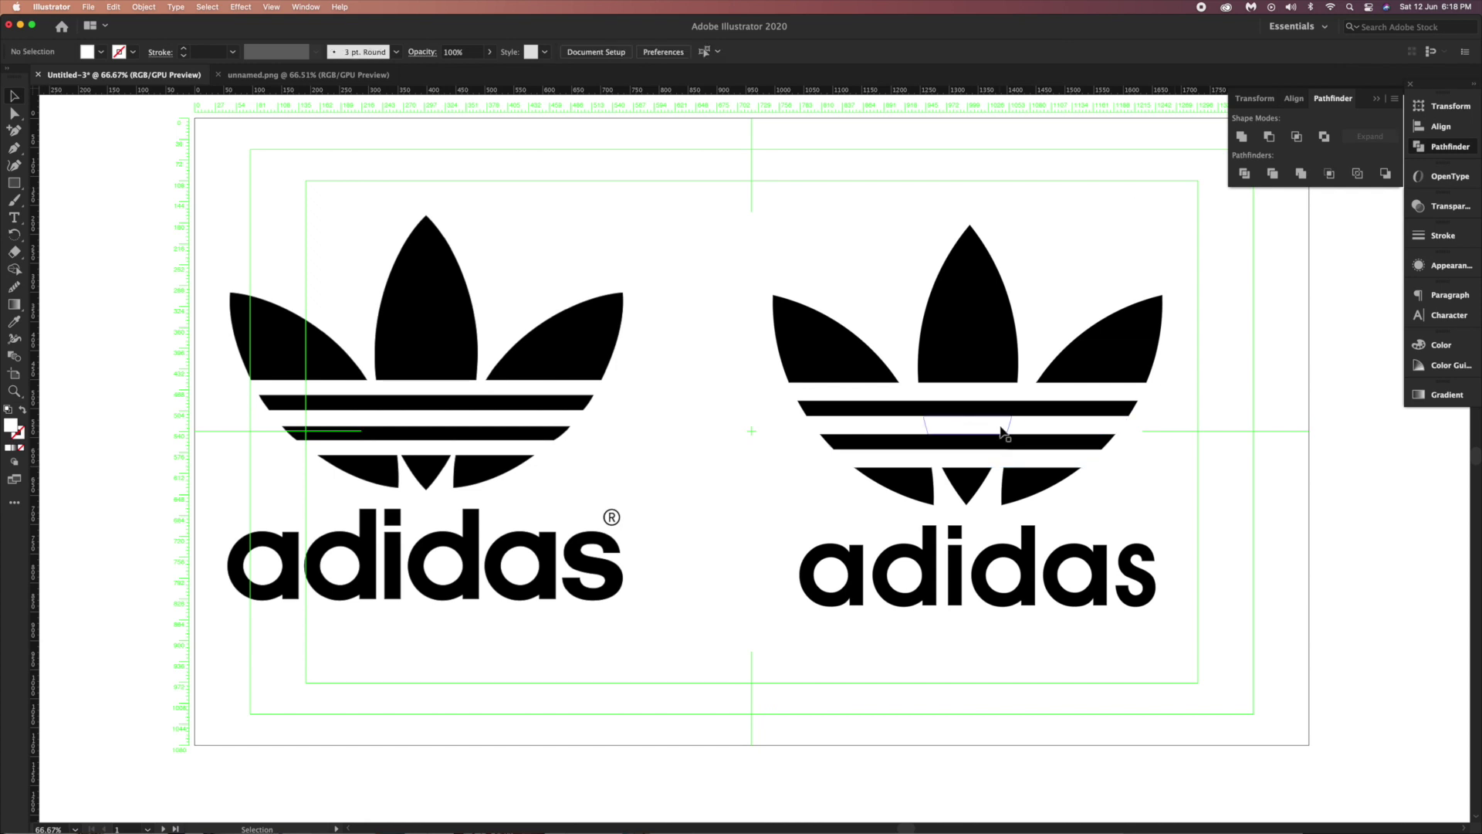
{"action": "left_click", "coordinate": [834, 425]}
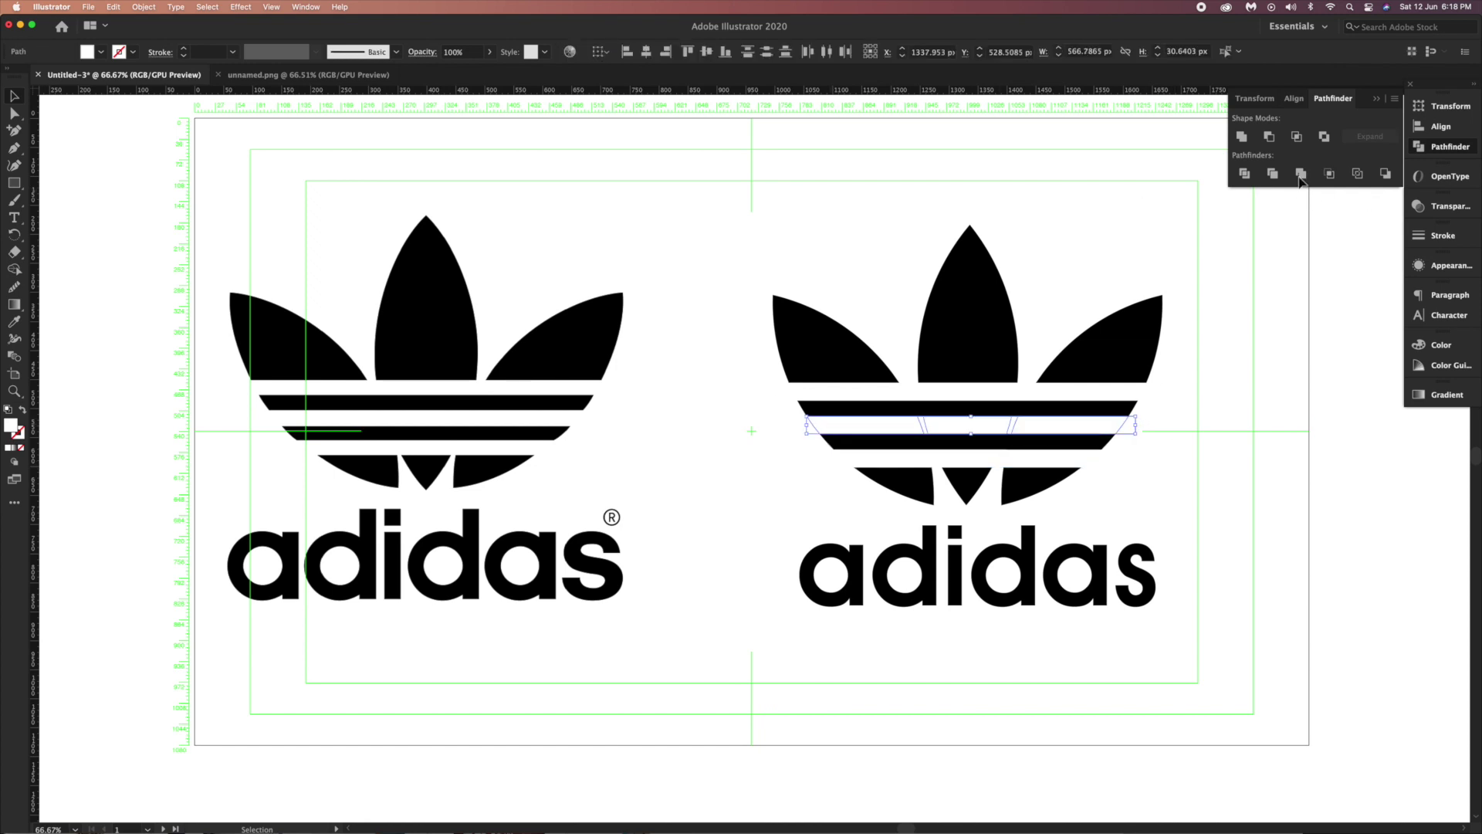
{"action": "left_click", "coordinate": [1241, 136]}
{"action": "left_click", "coordinate": [1270, 455]}
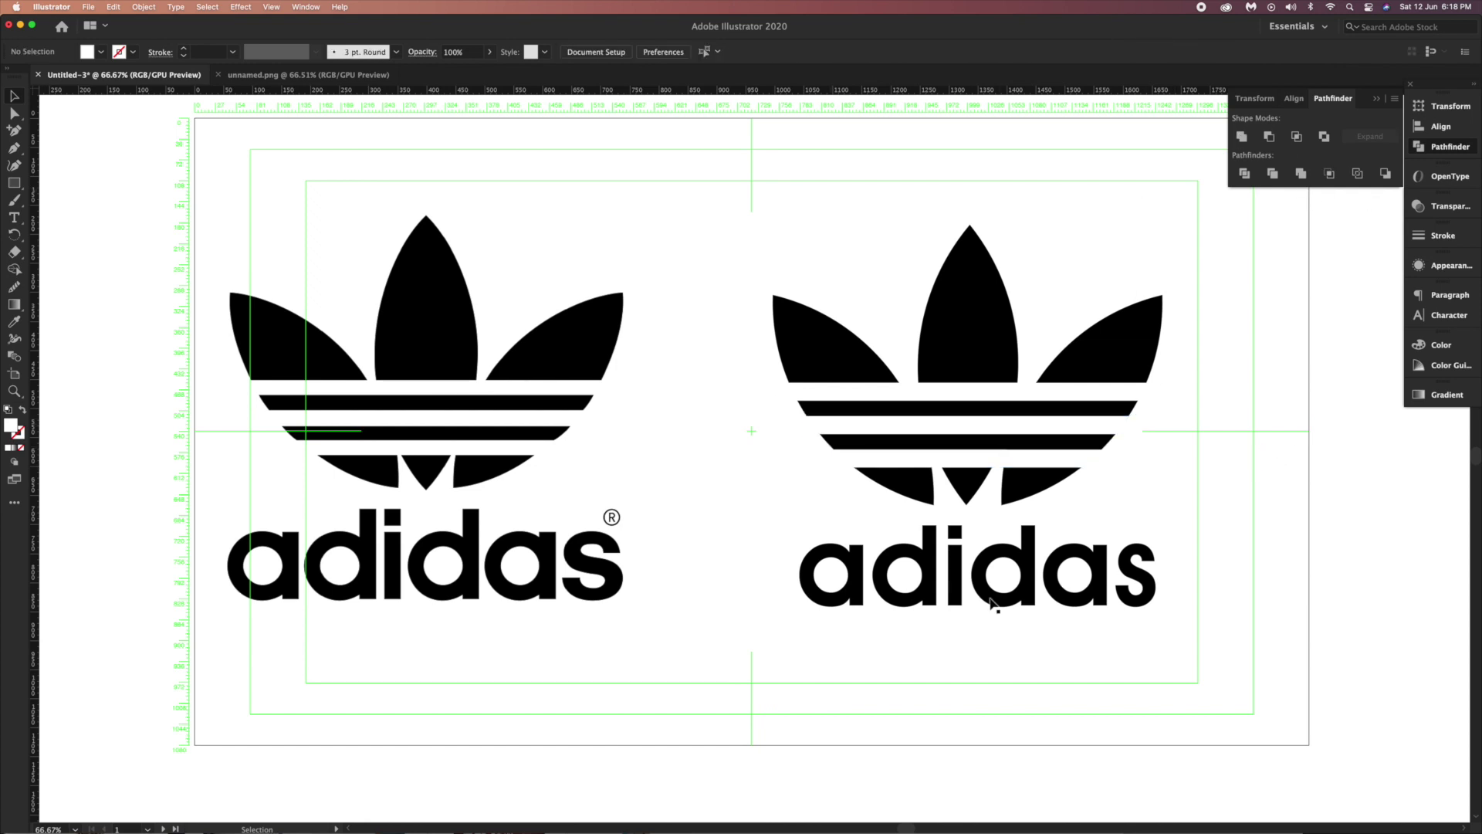
Step the right 'adidas' Character tracking down to -24, then shift the text slightly right.
{"action": "scroll", "coordinate": [1004, 533], "scroll_direction": "down", "scroll_amount": 3}
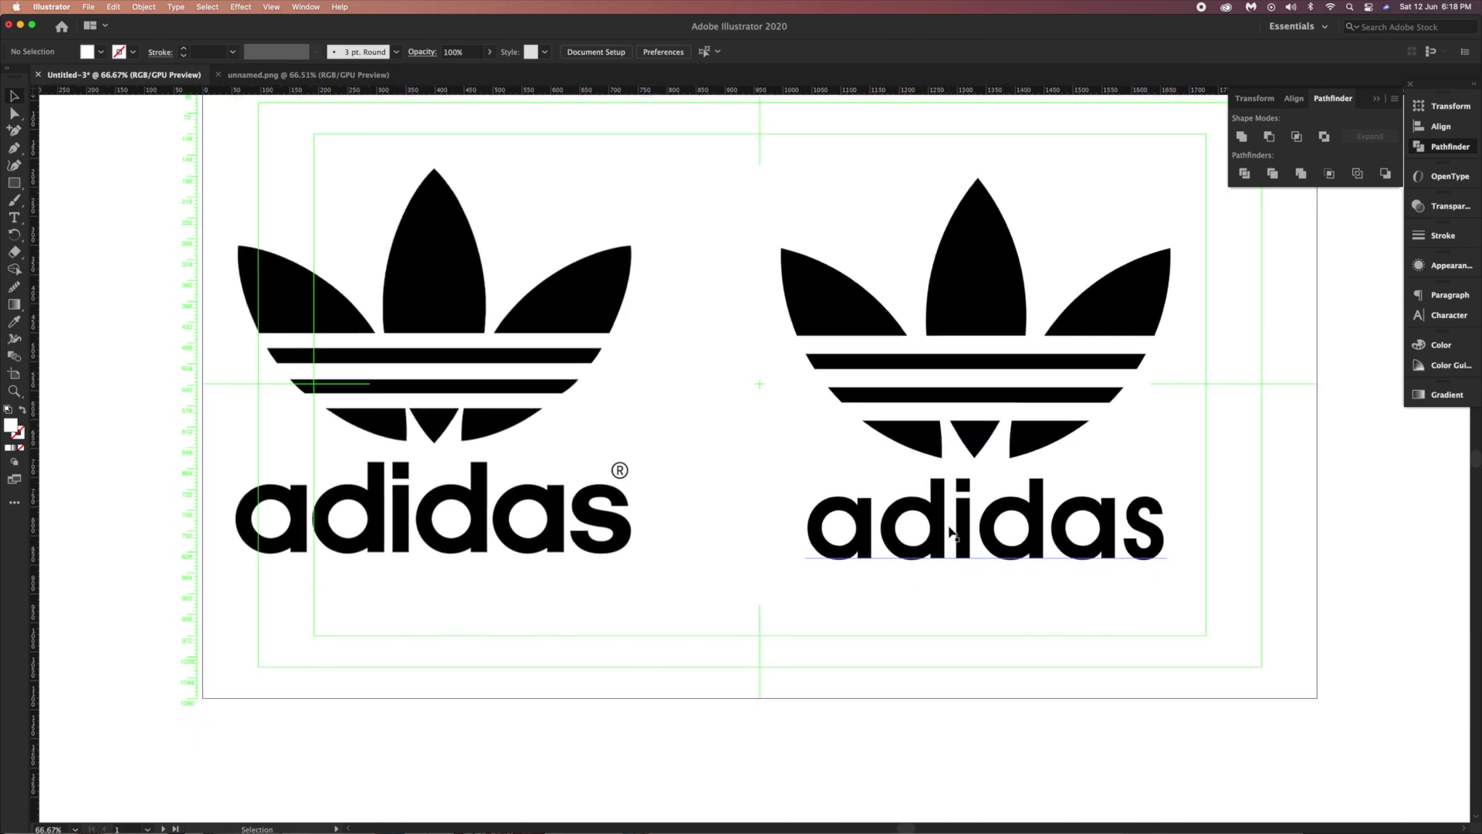
{"action": "left_click", "coordinate": [950, 532]}
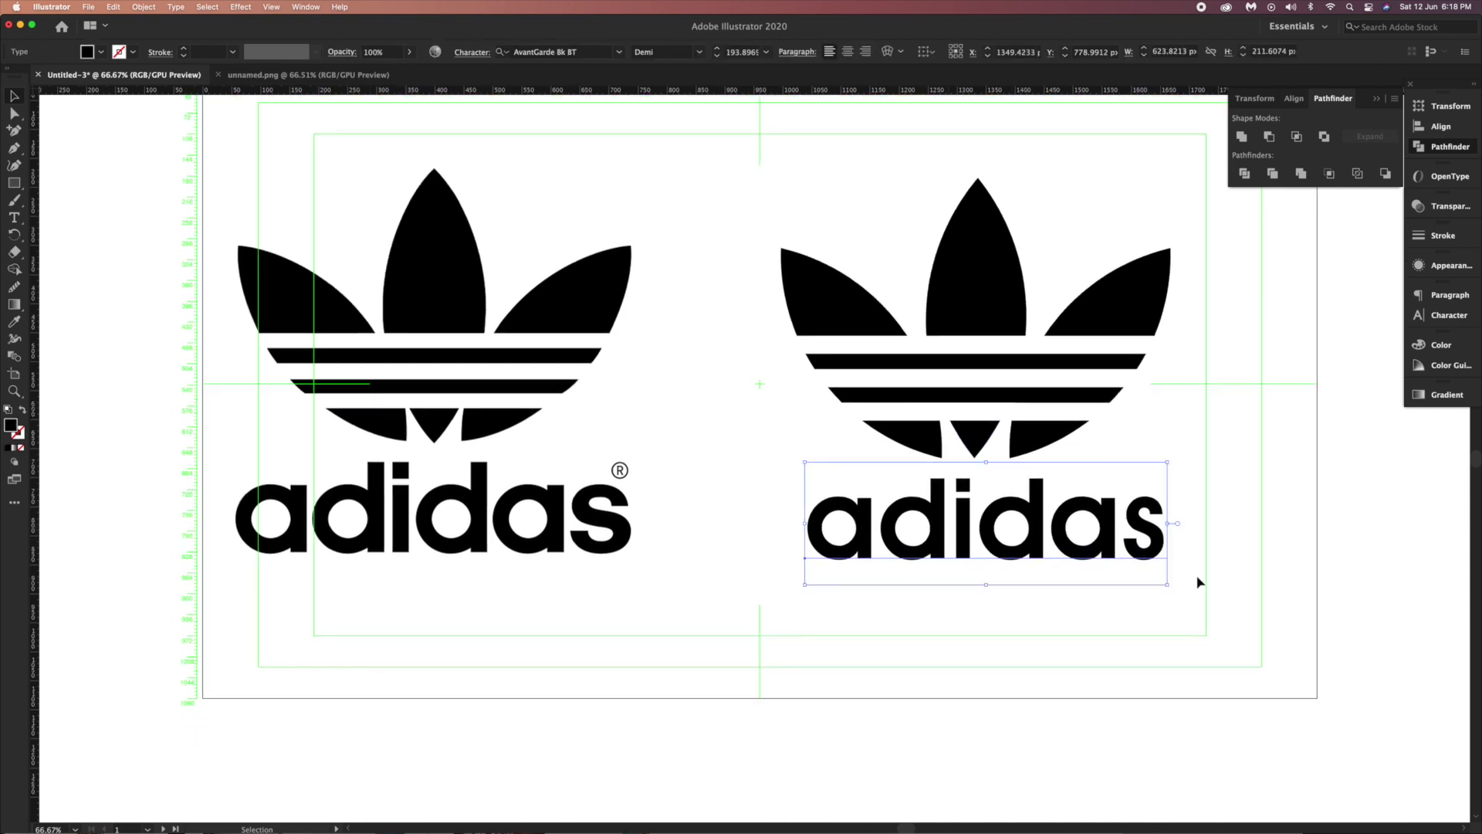
{"action": "left_click", "coordinate": [1452, 315]}
{"action": "left_click", "coordinate": [1342, 376]}
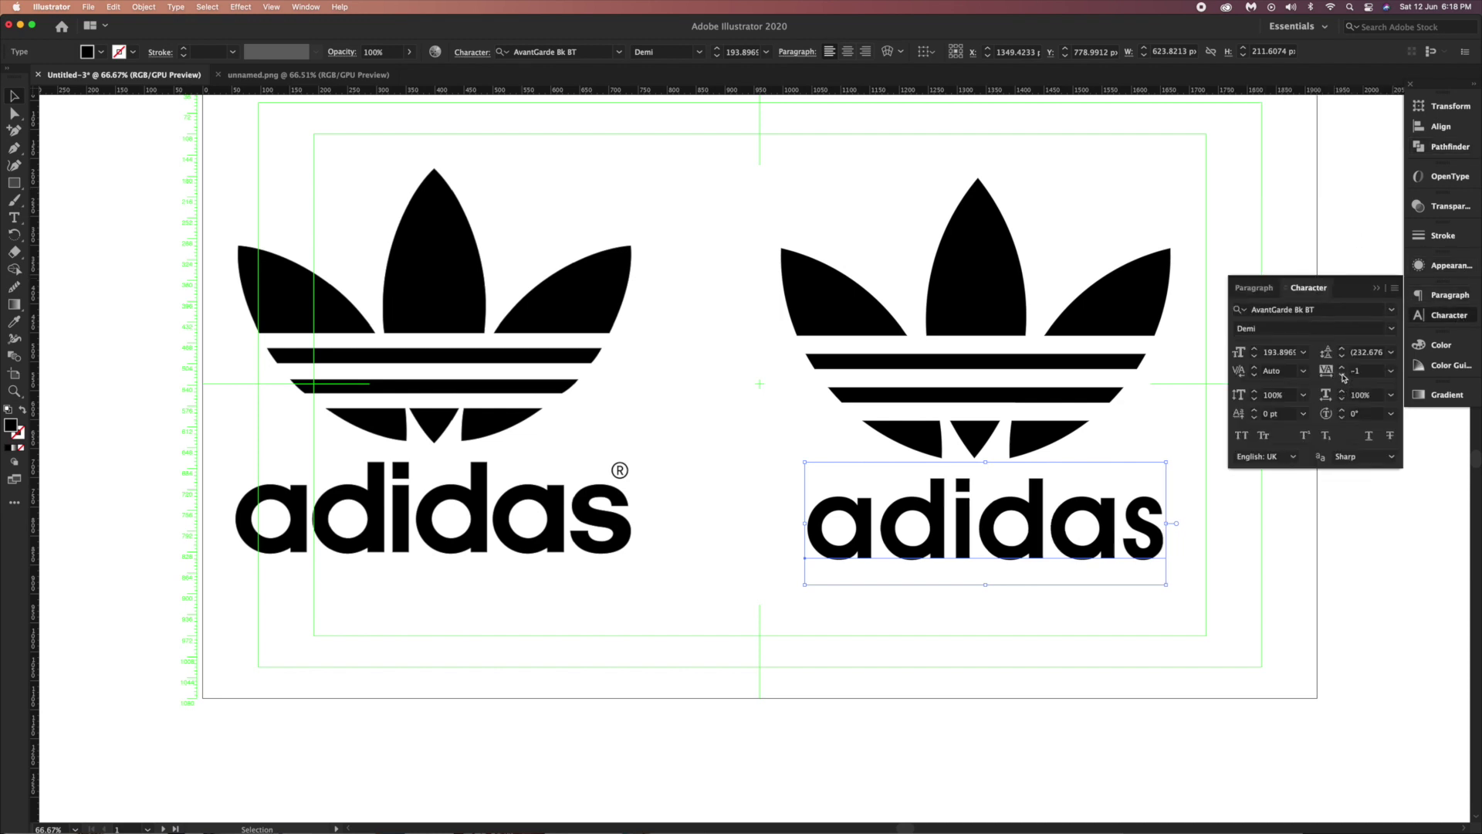
{"action": "left_click", "coordinate": [1343, 376]}
{"action": "left_click", "coordinate": [1343, 376]}
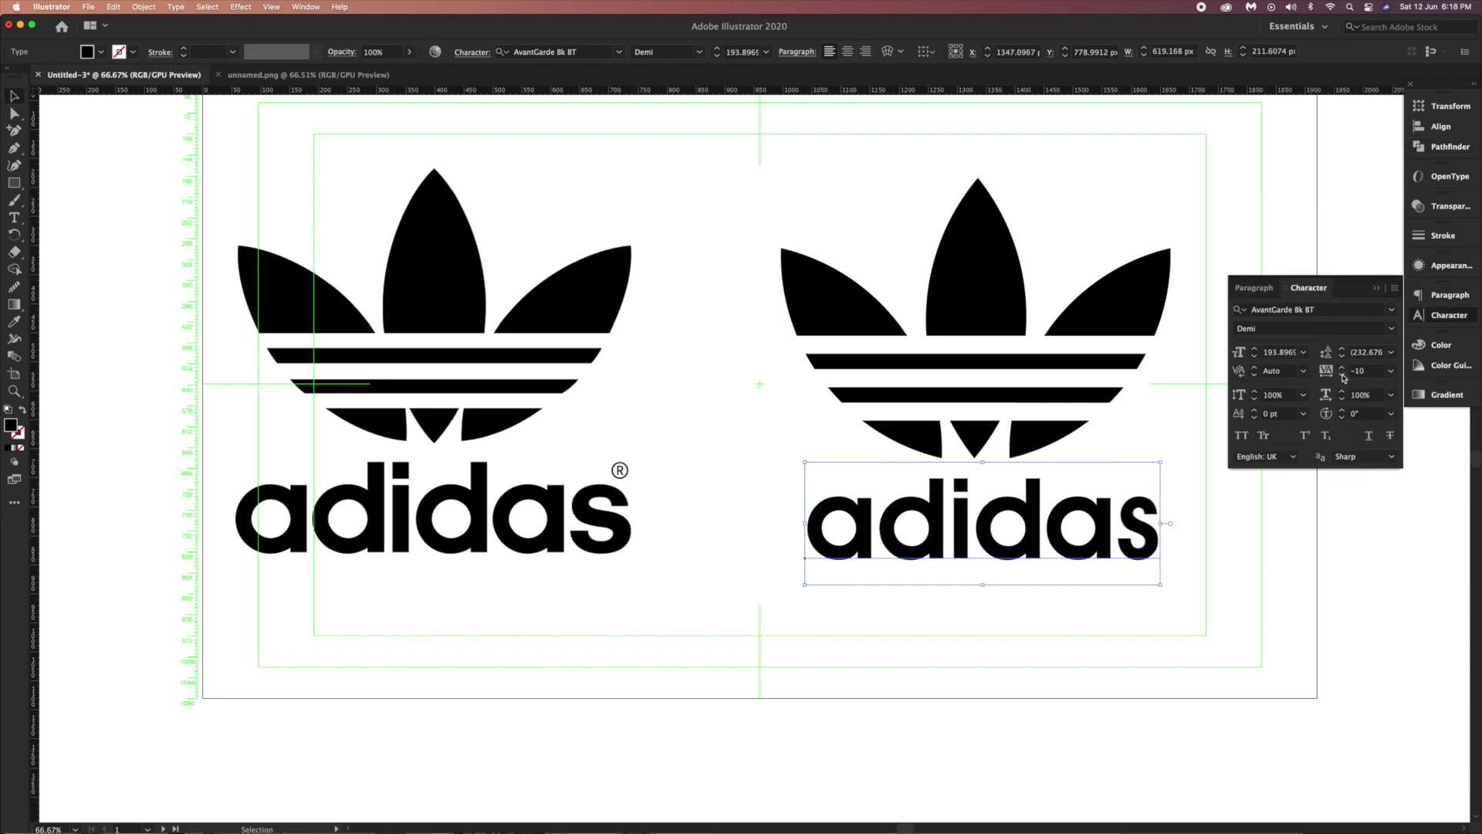
{"action": "left_click", "coordinate": [1342, 376]}
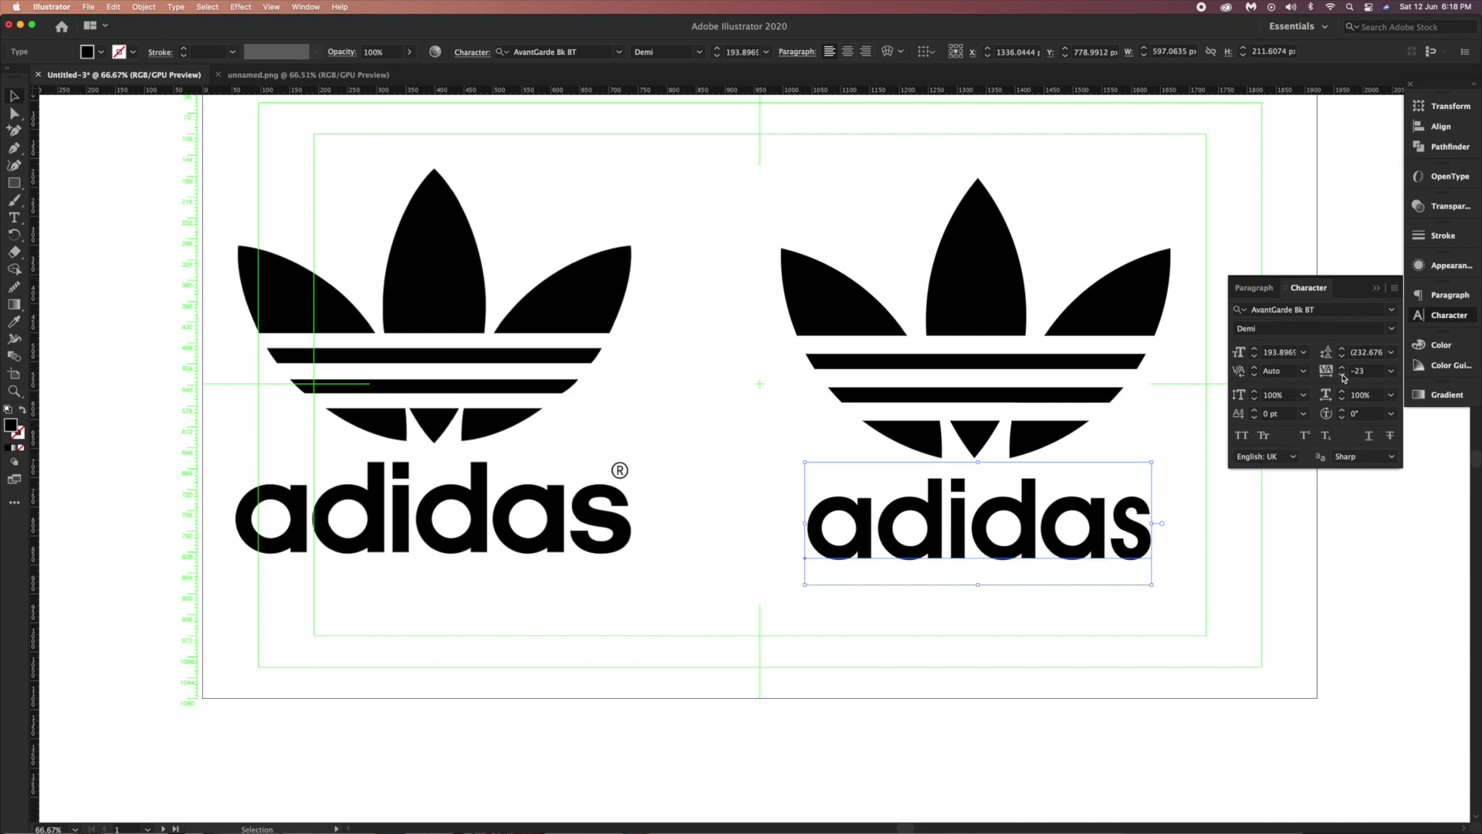
{"action": "left_click", "coordinate": [1343, 376]}
{"action": "left_click", "coordinate": [1204, 582]}
{"action": "left_click_drag", "start_coordinate": [1140, 543], "coordinate": [1151, 542]}
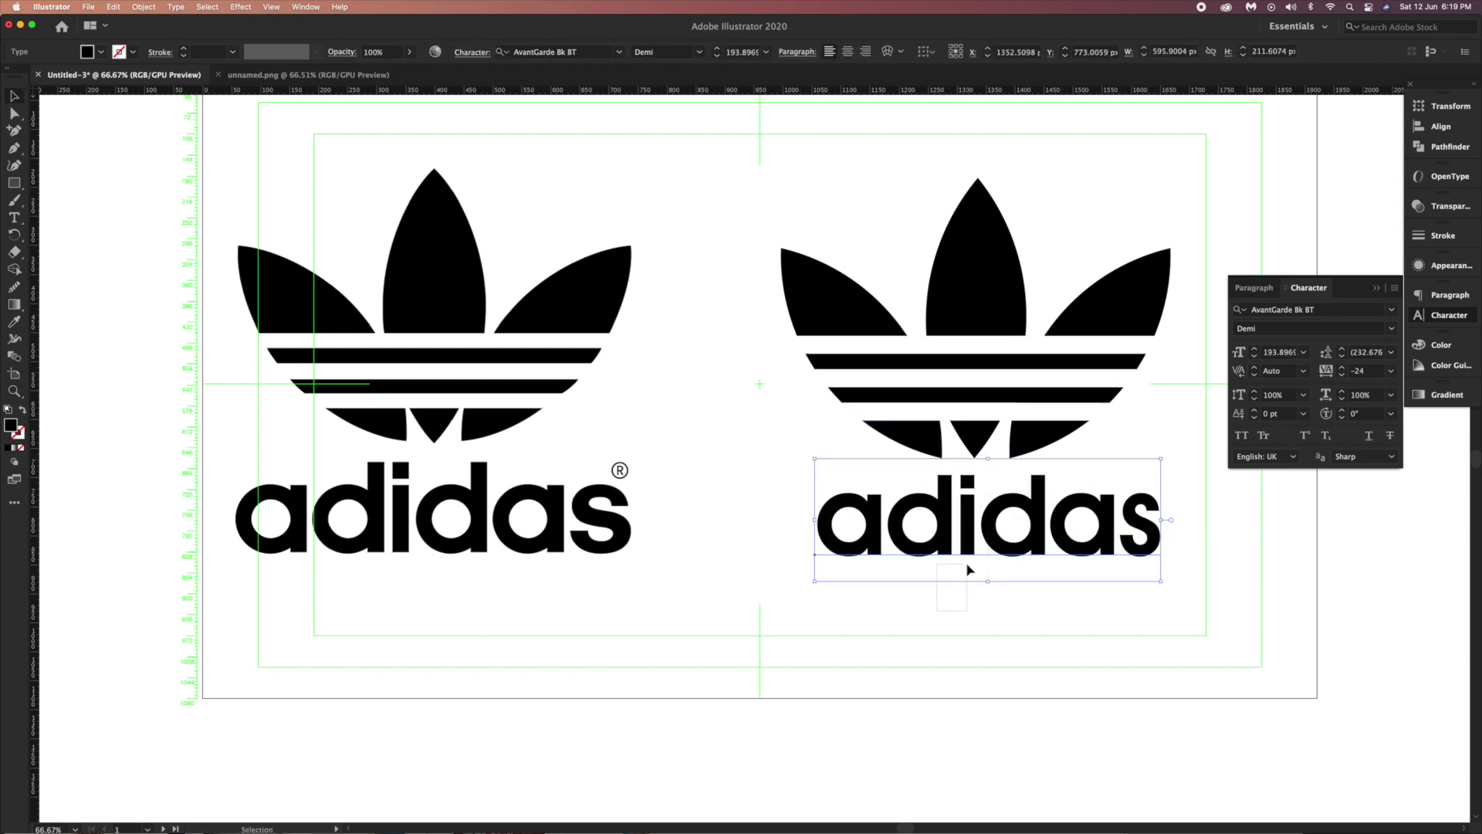
Convert the right 'adidas' text to outlines and centre it horizontally under the trefoil.
{"action": "right_click", "coordinate": [973, 520]}
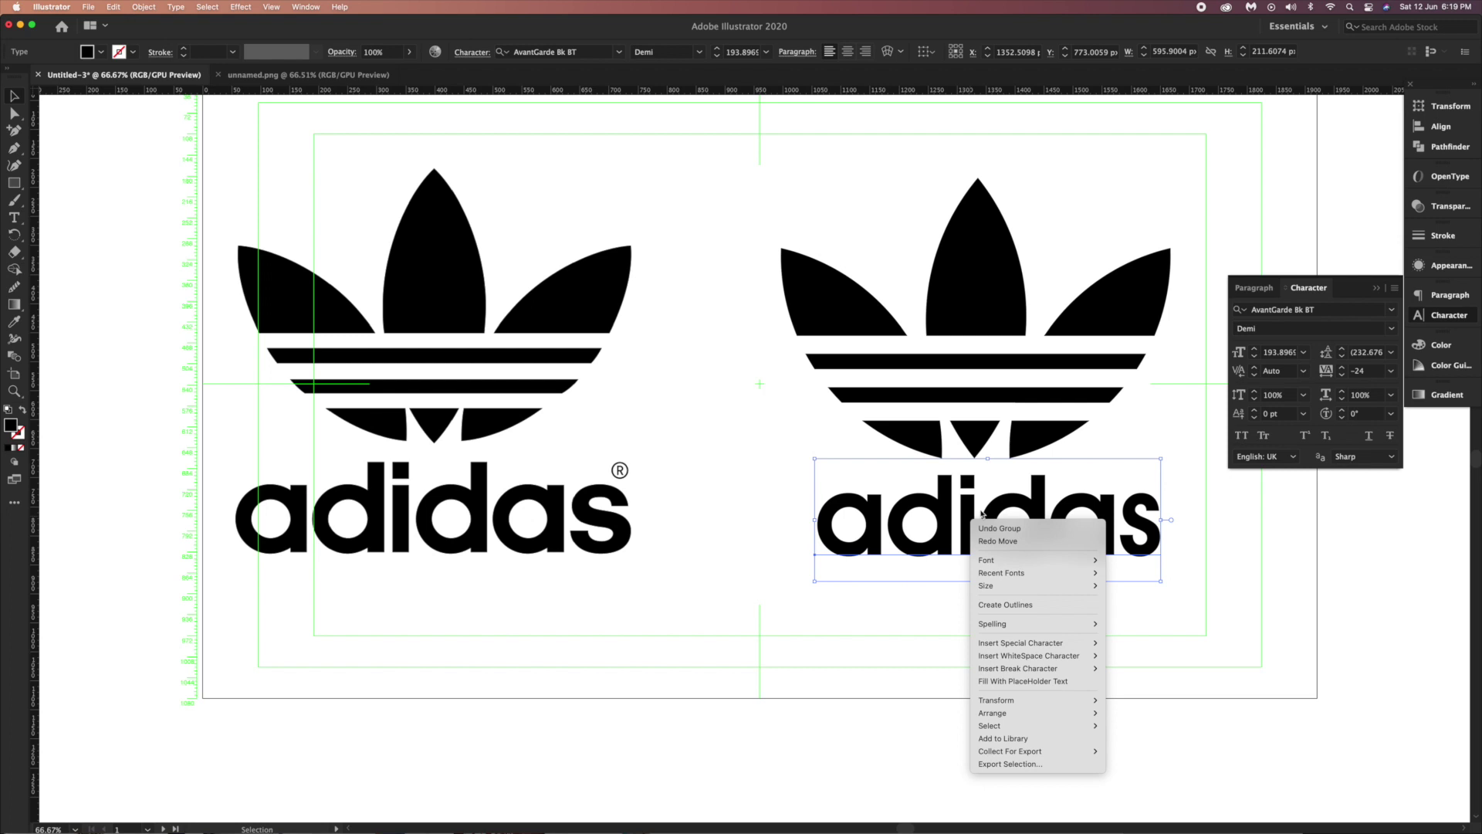
{"action": "left_click", "coordinate": [1003, 604]}
{"action": "left_click", "coordinate": [929, 617]}
{"action": "left_click_drag", "start_coordinate": [928, 618], "coordinate": [1096, 308]}
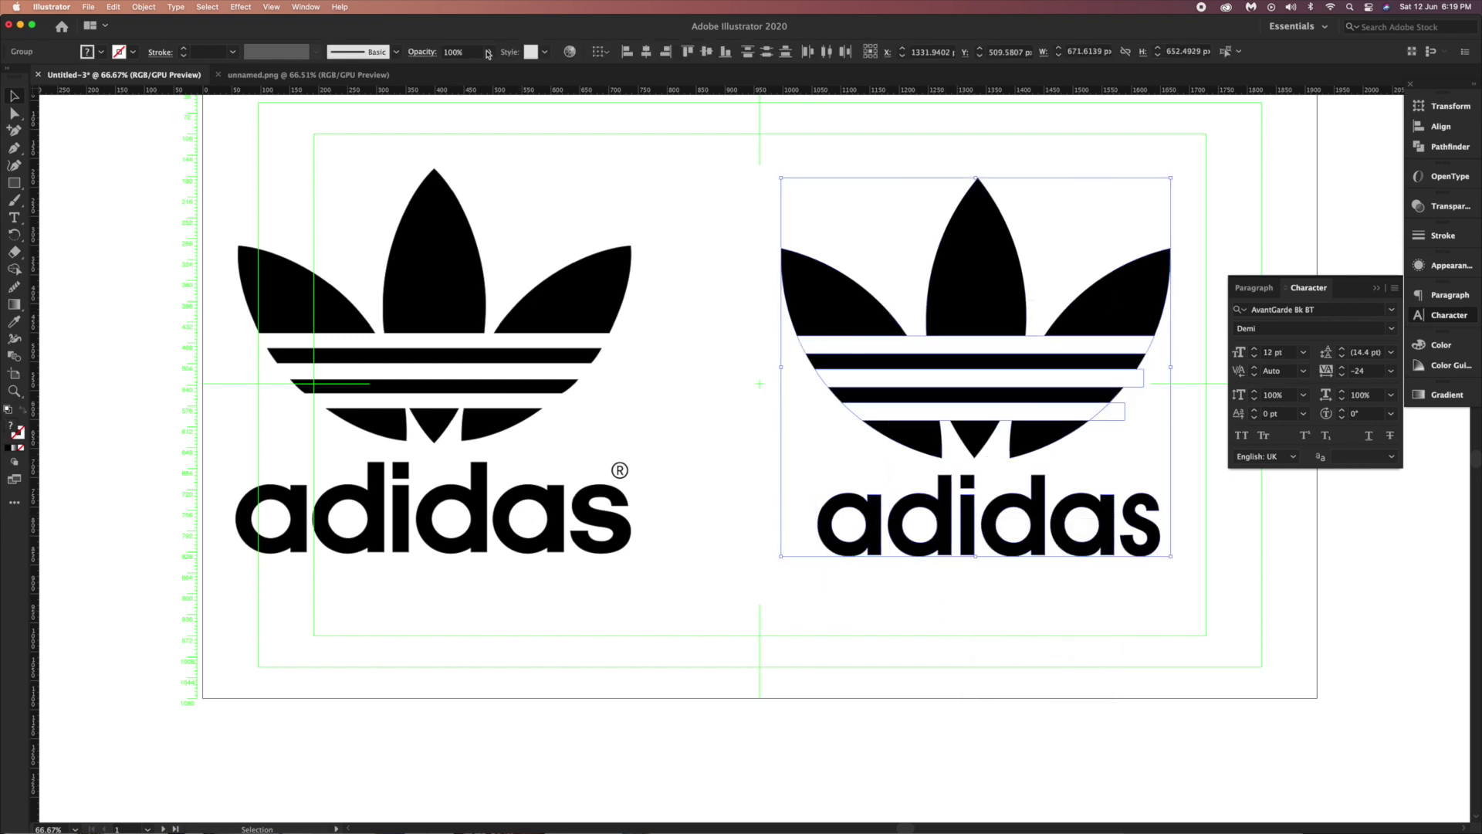
{"action": "left_click", "coordinate": [647, 52]}
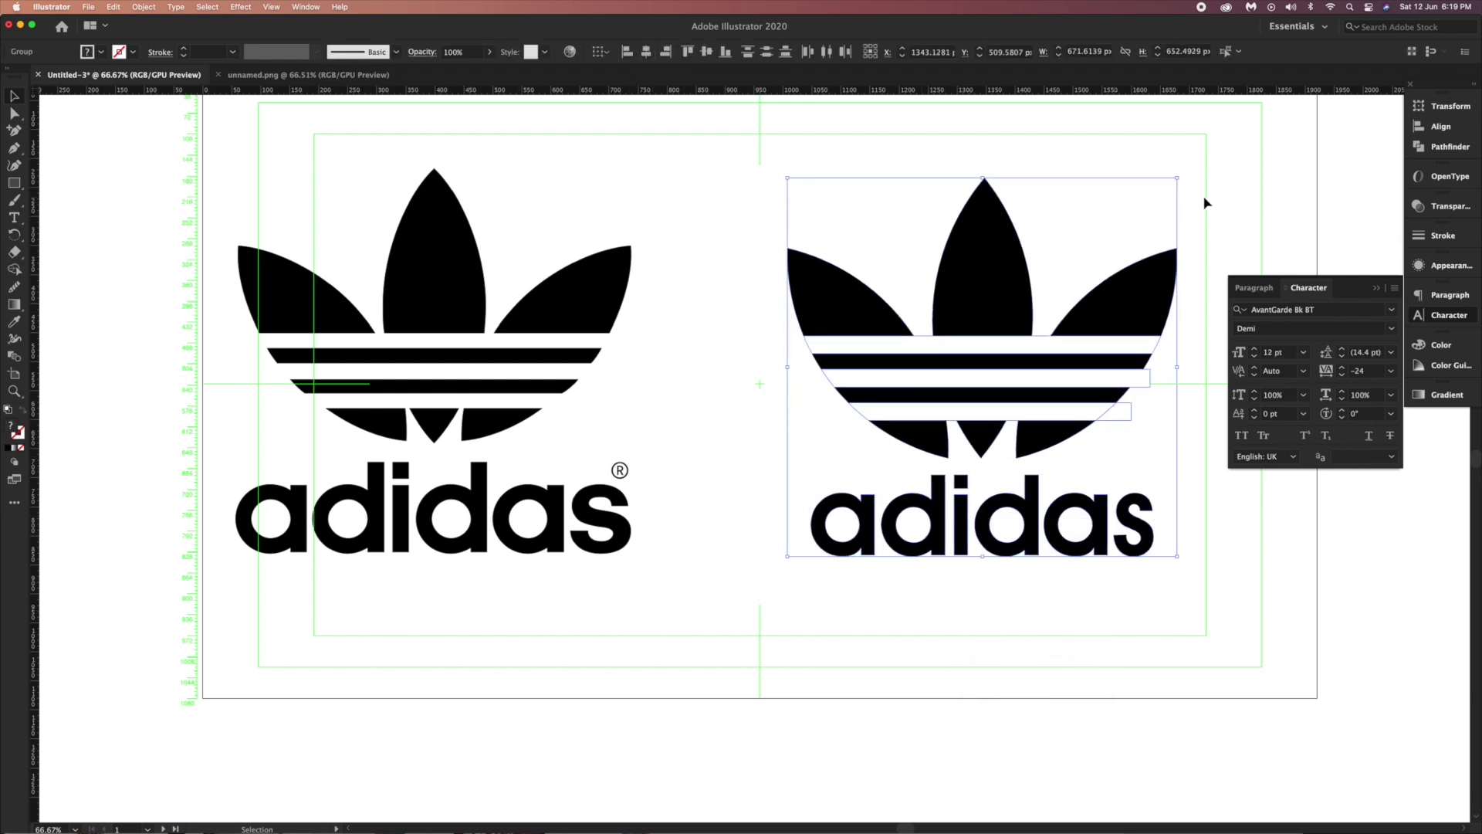
{"action": "left_click", "coordinate": [1182, 248]}
Scale the outlined wordmark up to about 691 px, matching the trefoil's width.
{"action": "scroll", "coordinate": [1181, 248], "scroll_direction": "right", "scroll_amount": 3}
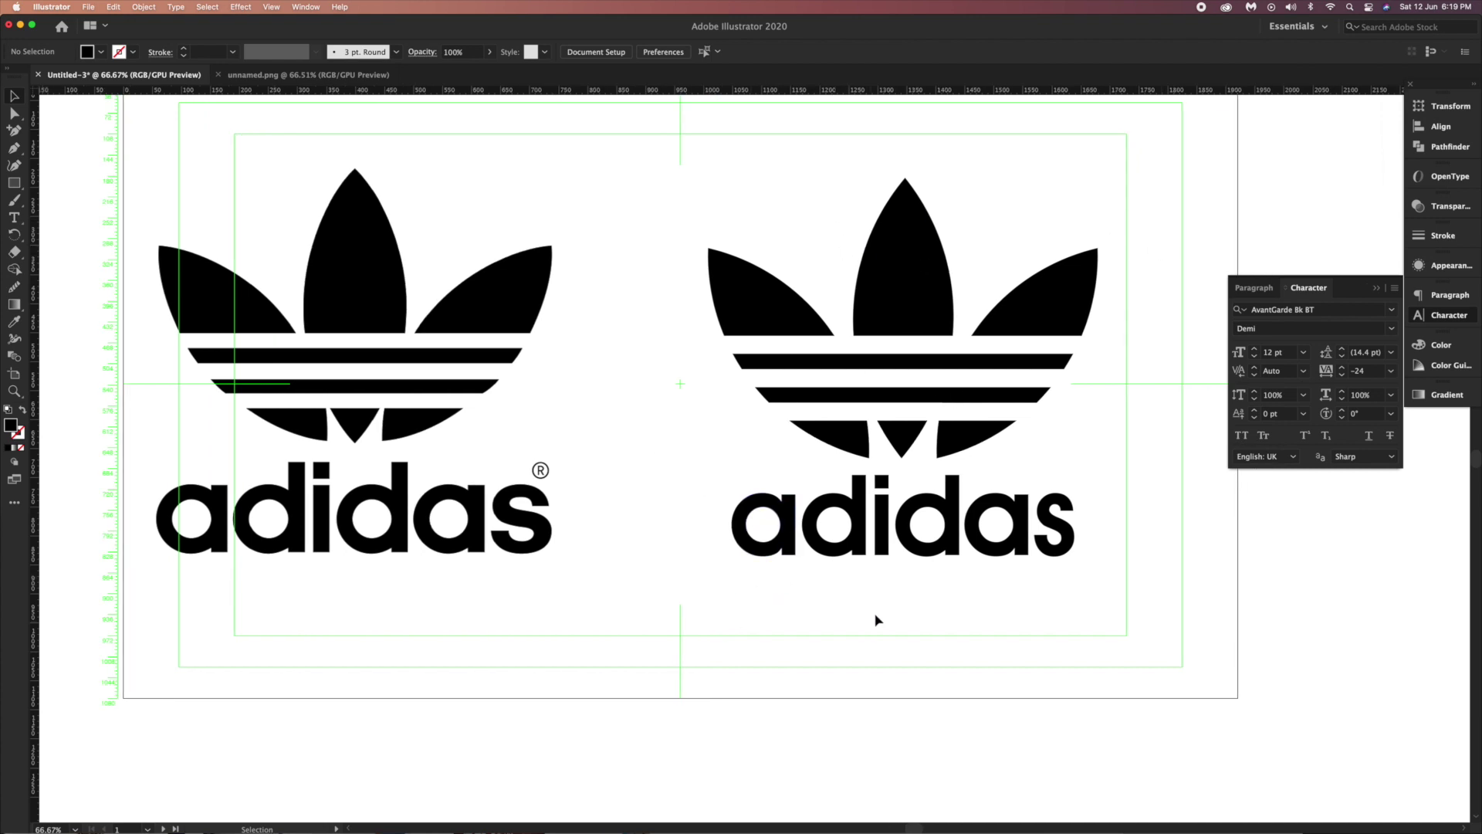
{"action": "left_click", "coordinate": [919, 527]}
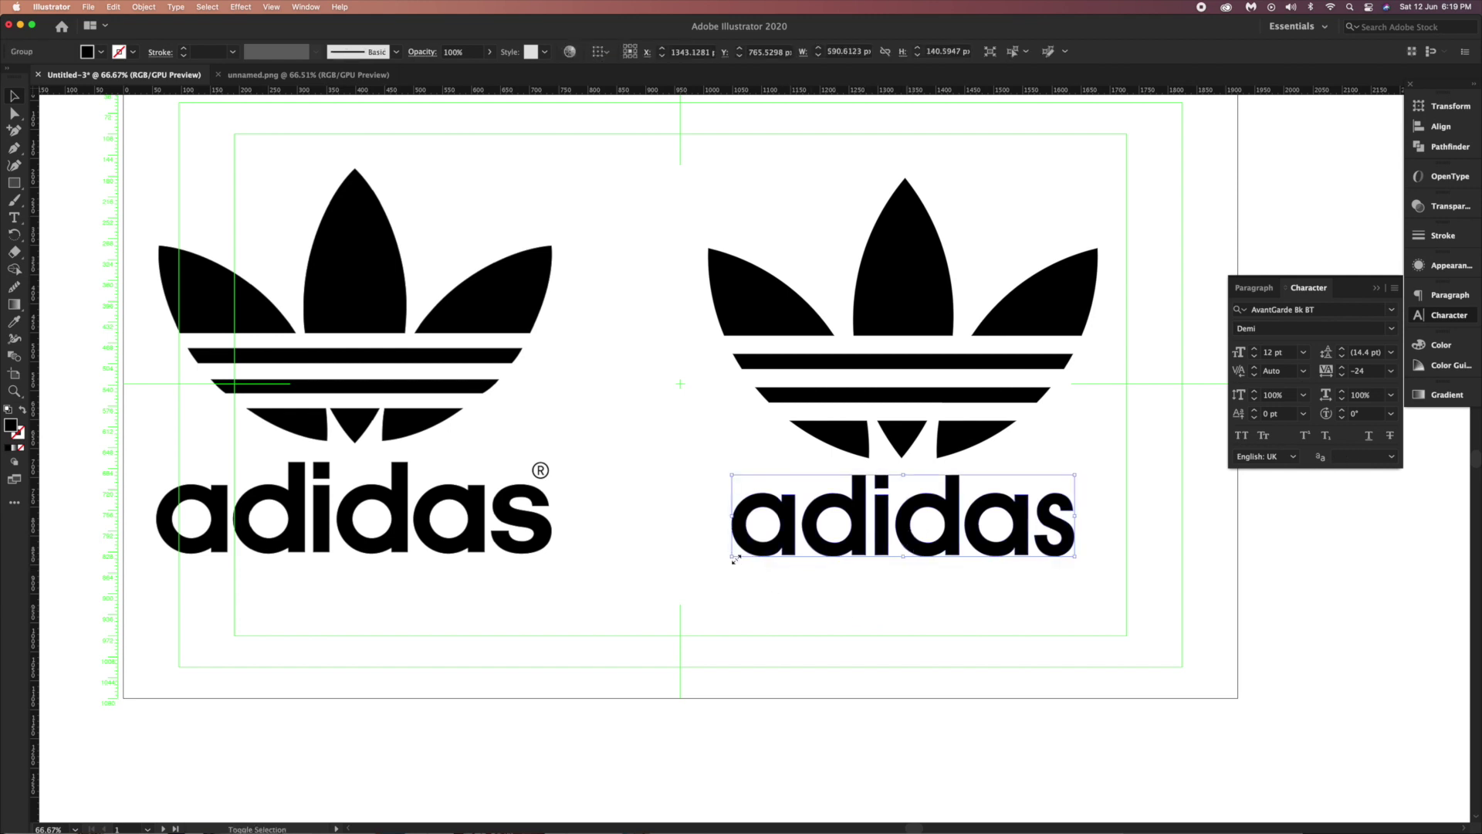
{"action": "left_click_drag", "start_coordinate": [735, 559], "coordinate": [702, 582]}
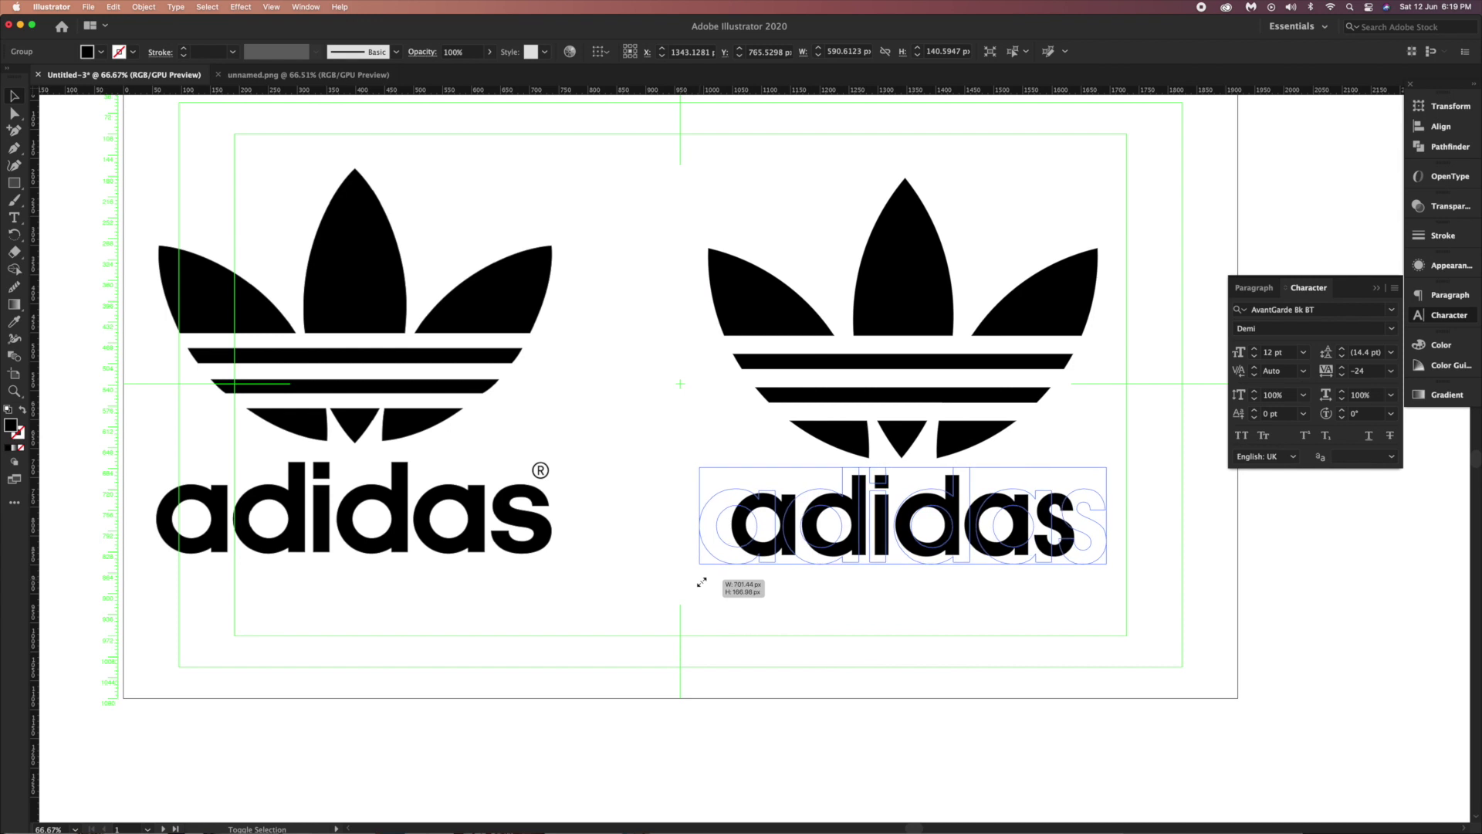
{"action": "left_click_drag", "start_coordinate": [701, 582], "coordinate": [719, 581]}
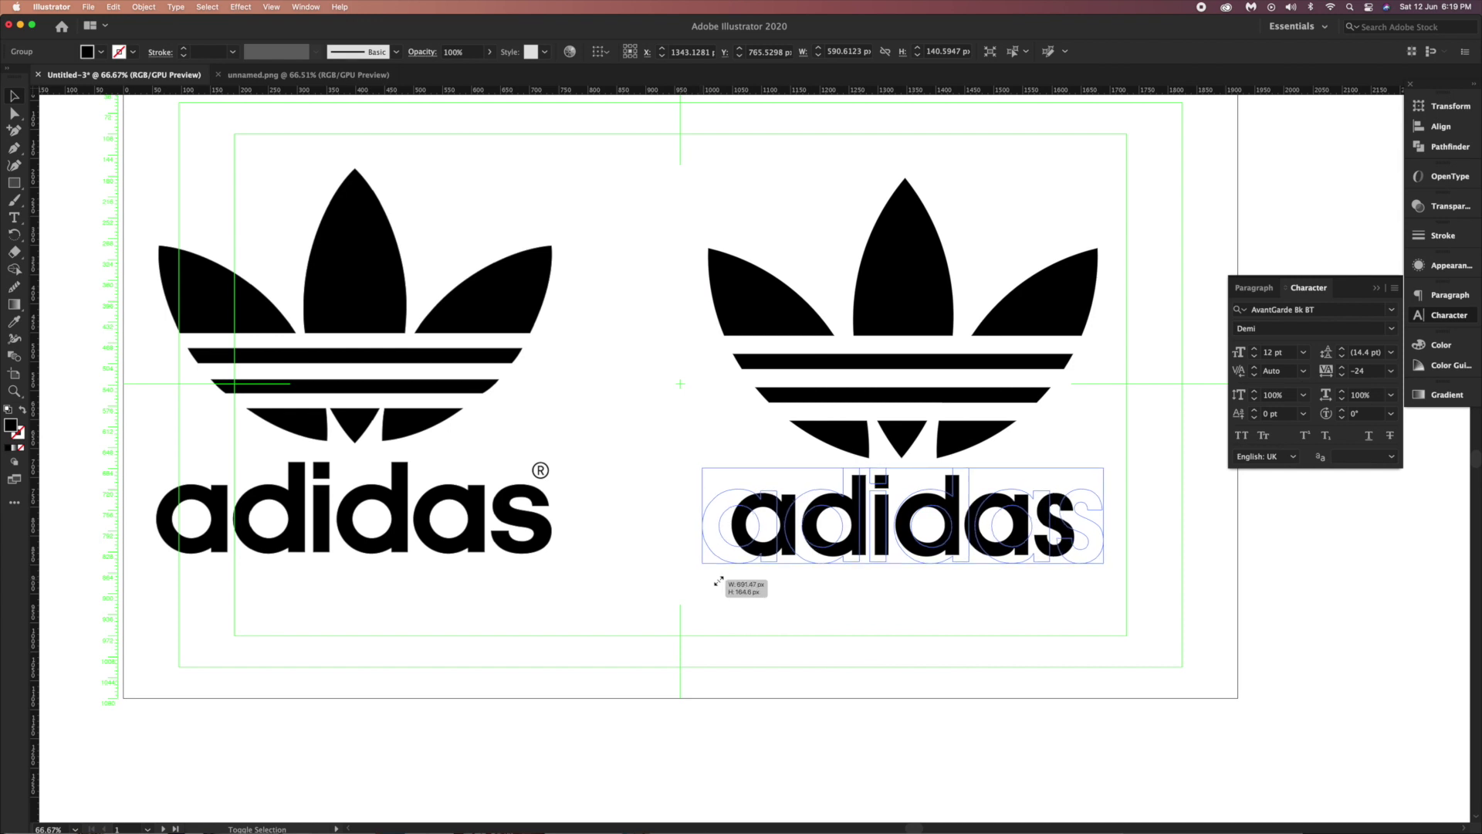
{"action": "left_click_drag", "start_coordinate": [869, 545], "coordinate": [869, 545]}
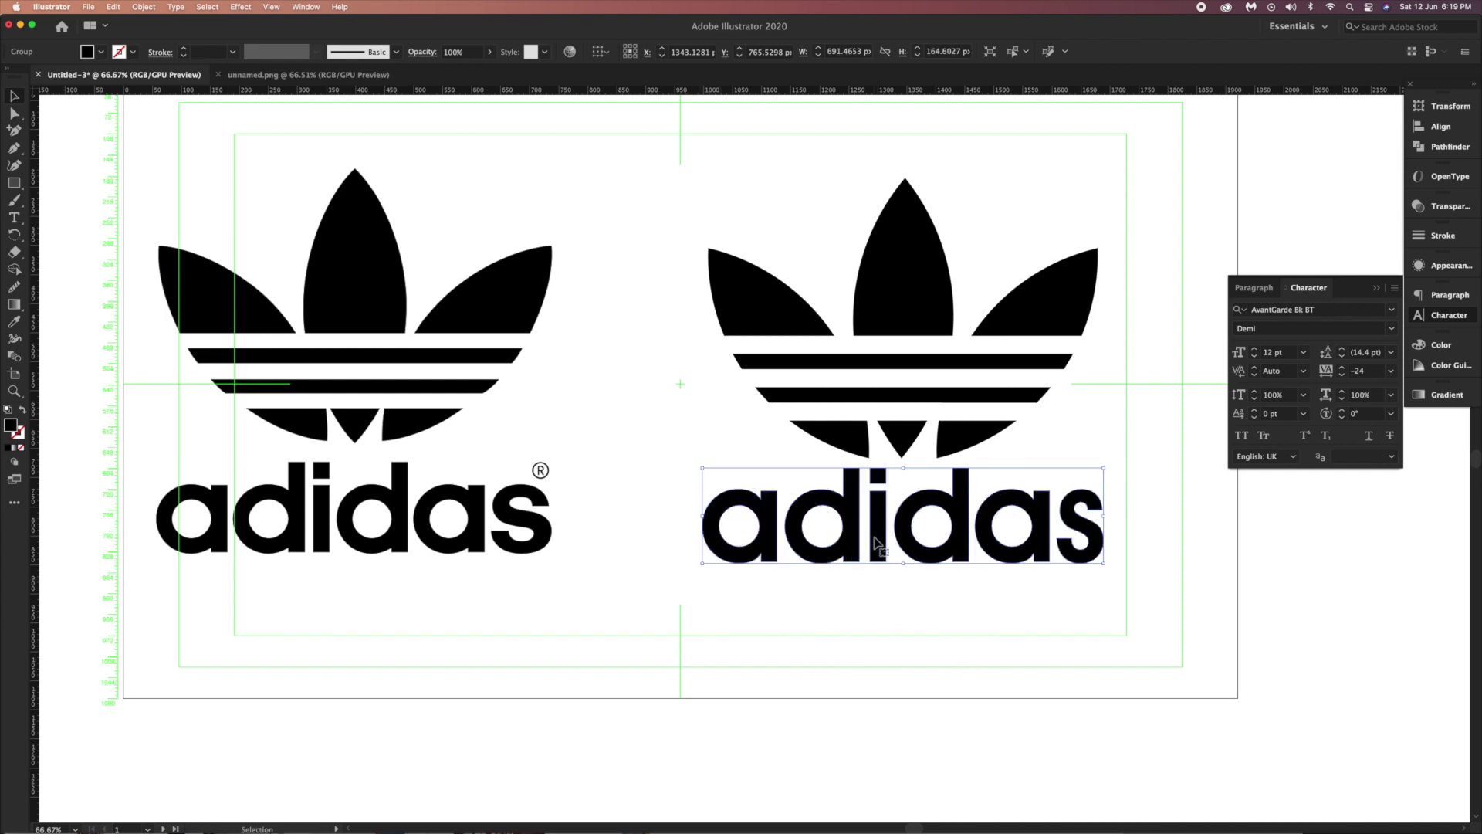
{"action": "left_click", "coordinate": [1052, 240], "text": "shift"}
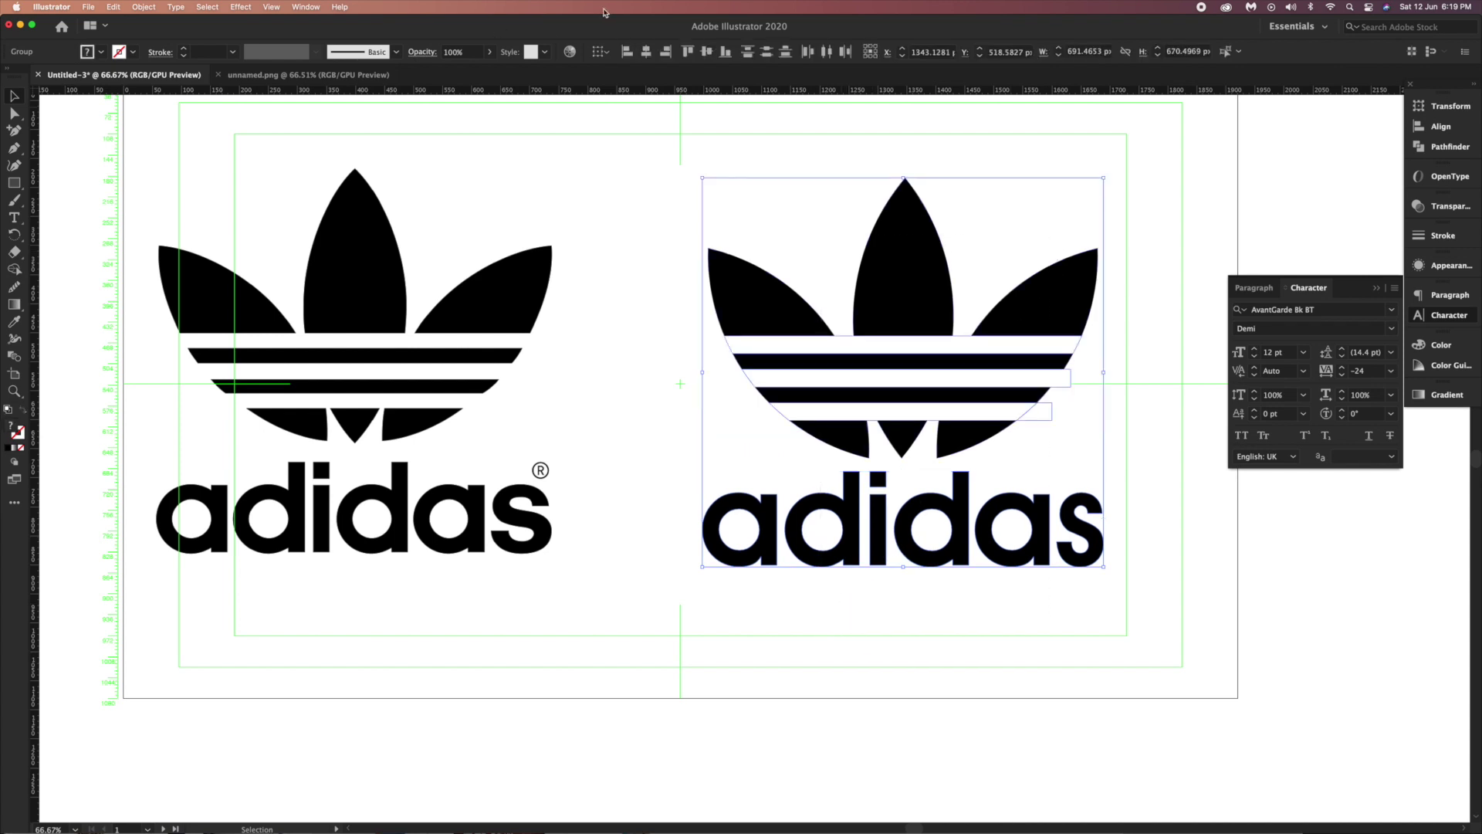
{"action": "left_click", "coordinate": [937, 149]}
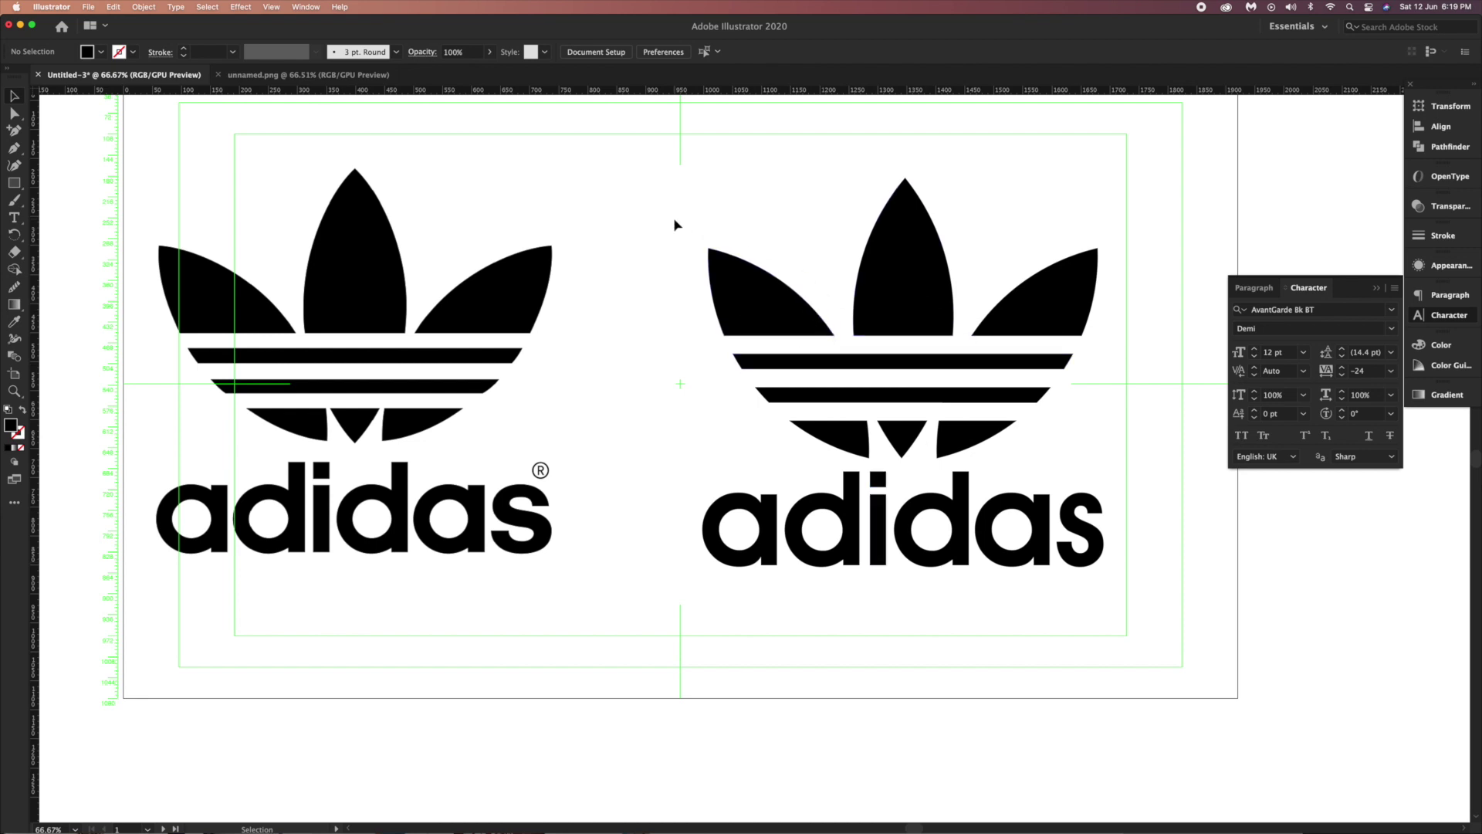
Group the trefoil's leaves and stripes with Cmd+G and scale it down to about 662 px wide.
{"action": "left_click_drag", "start_coordinate": [674, 225], "coordinate": [1116, 390]}
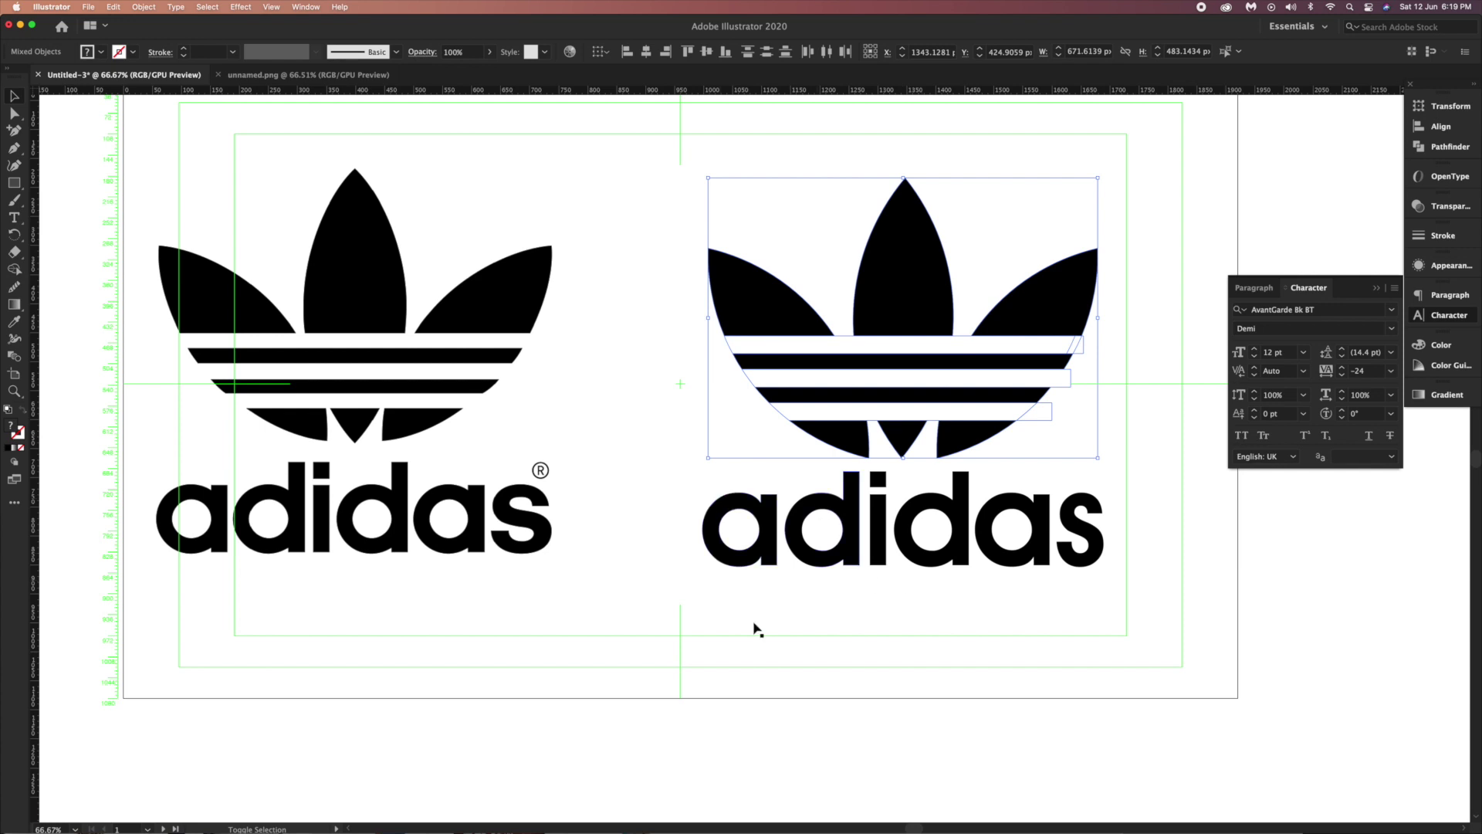
{"action": "key", "text": "super+g"}
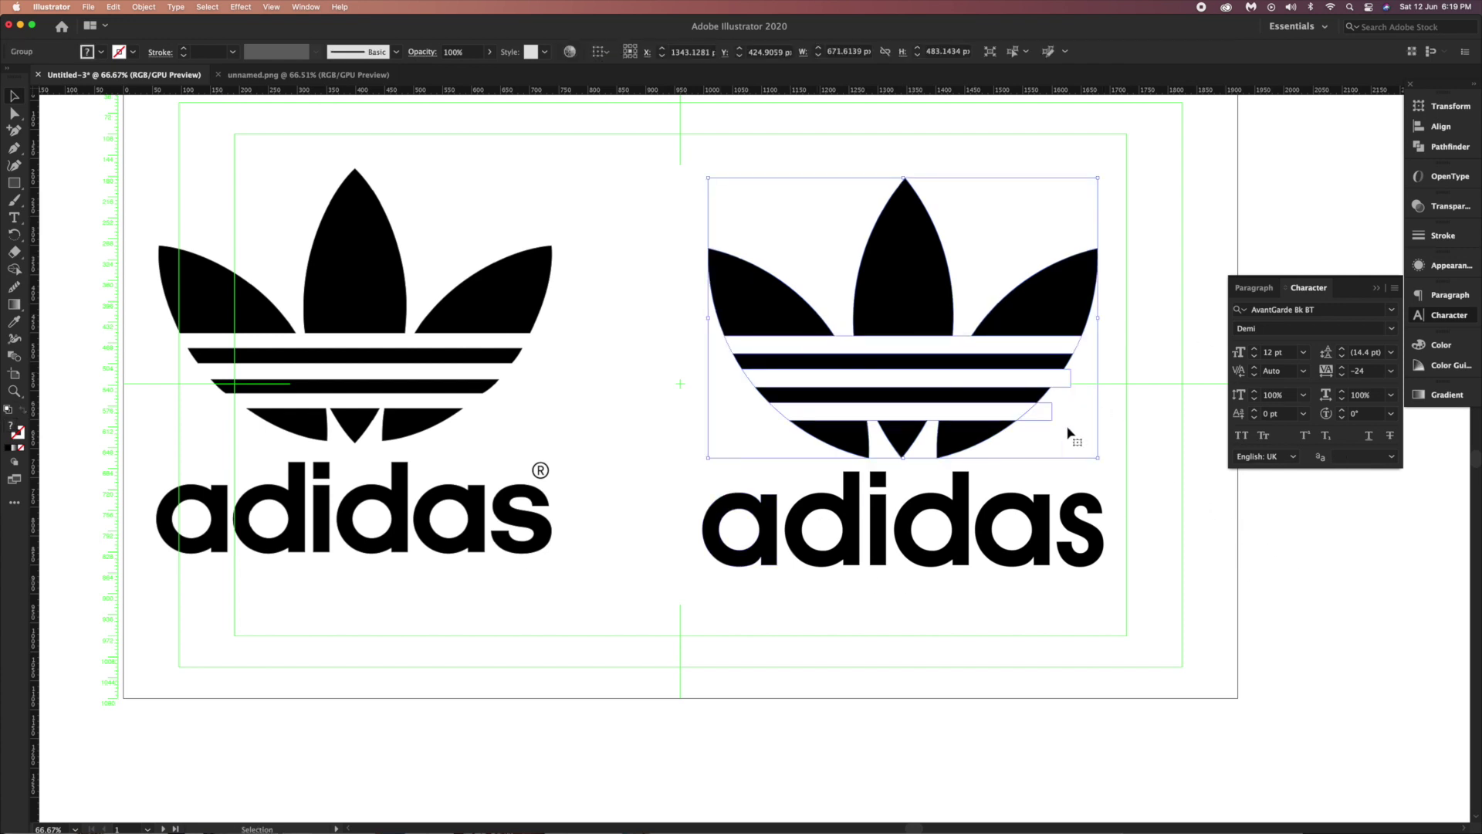
{"action": "left_click_drag", "start_coordinate": [1094, 178], "coordinate": [1093, 191]}
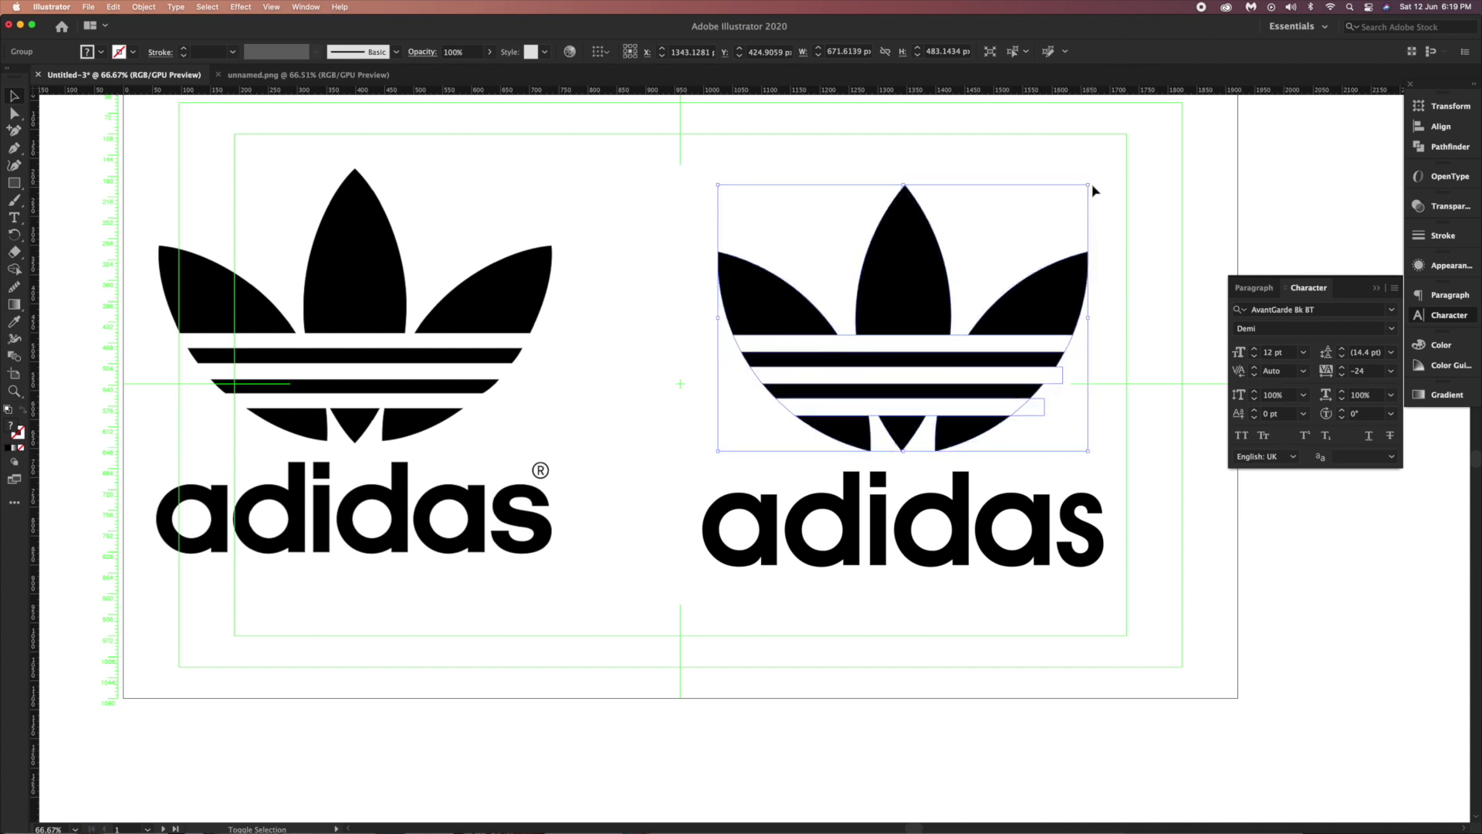
{"action": "left_click", "coordinate": [1167, 236]}
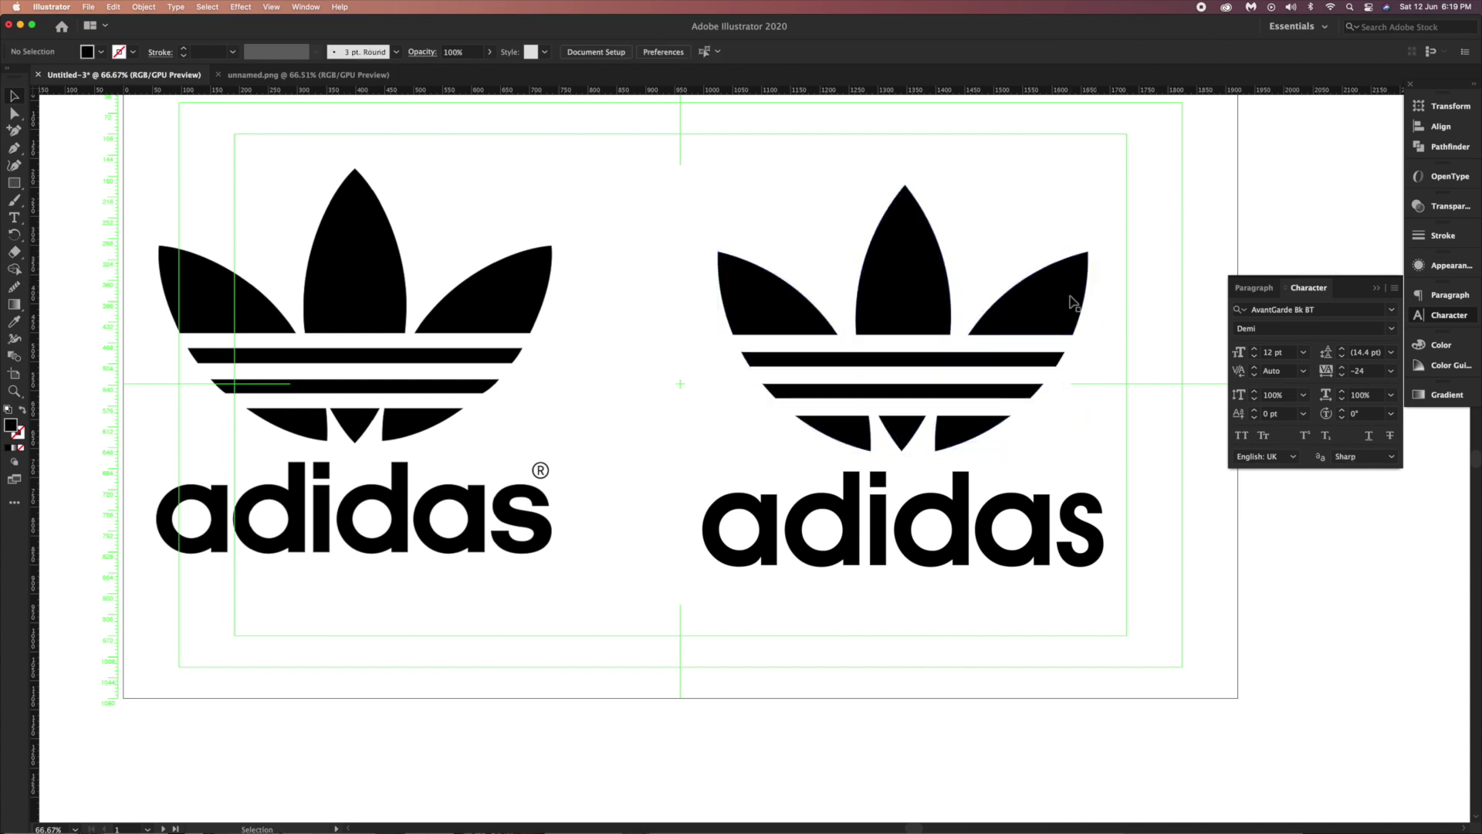
{"action": "key", "text": "a"}
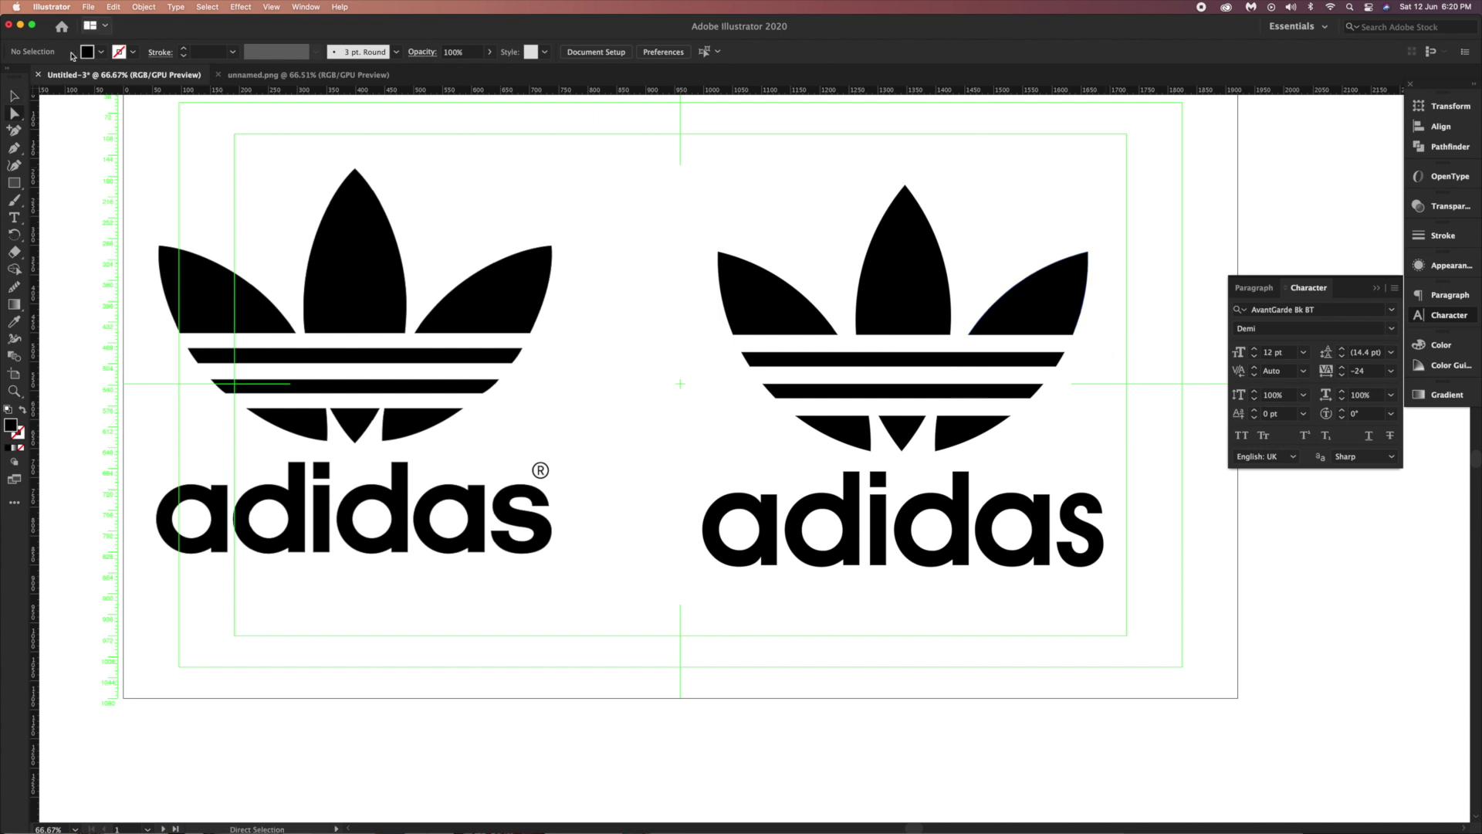
Clear the selection and try several toolbar tools before settling on the Type tool.
{"action": "left_click", "coordinate": [1079, 349]}
{"action": "key", "text": "v"}
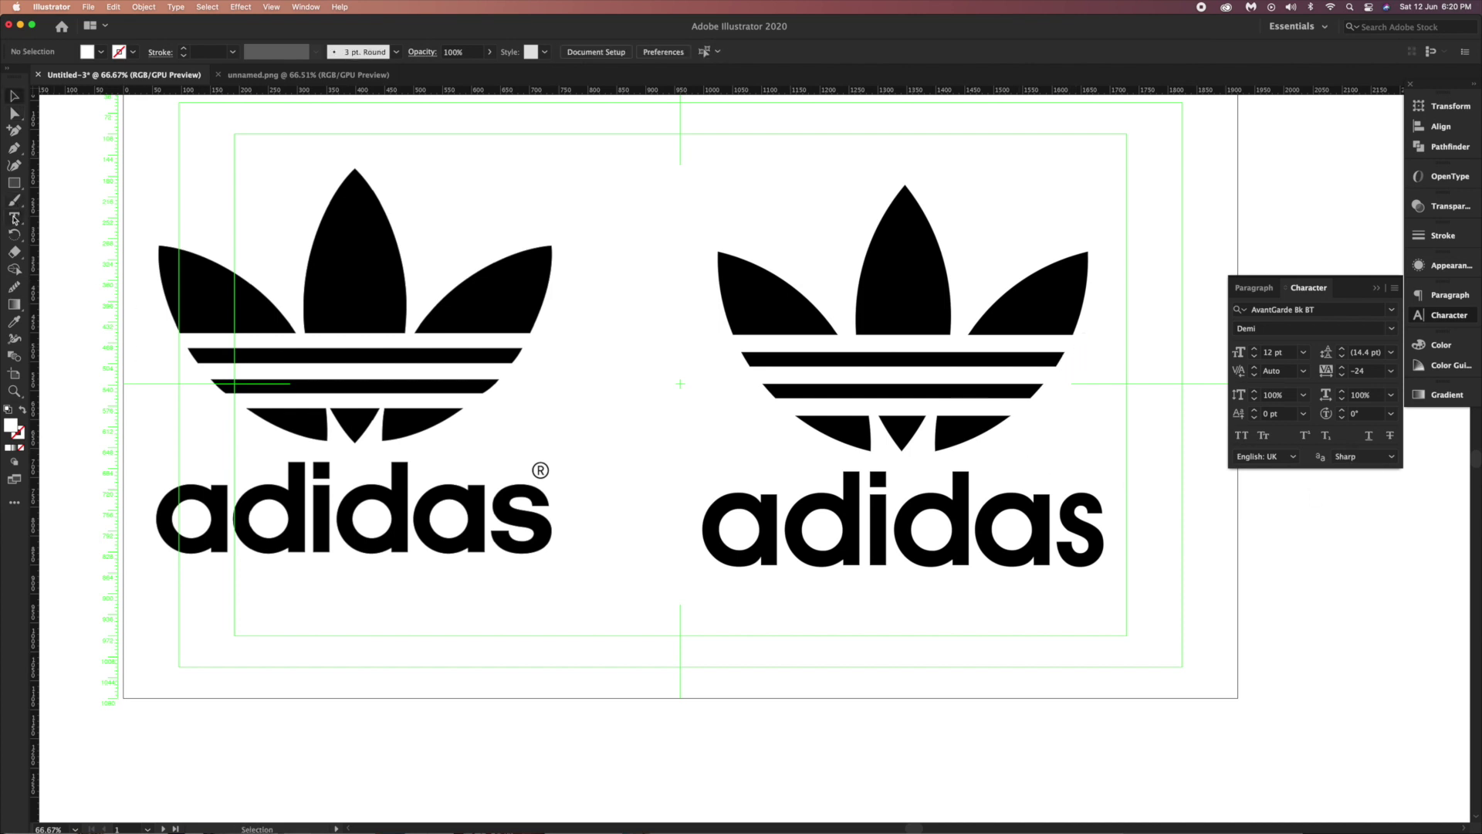
{"action": "left_click", "coordinate": [14, 218]}
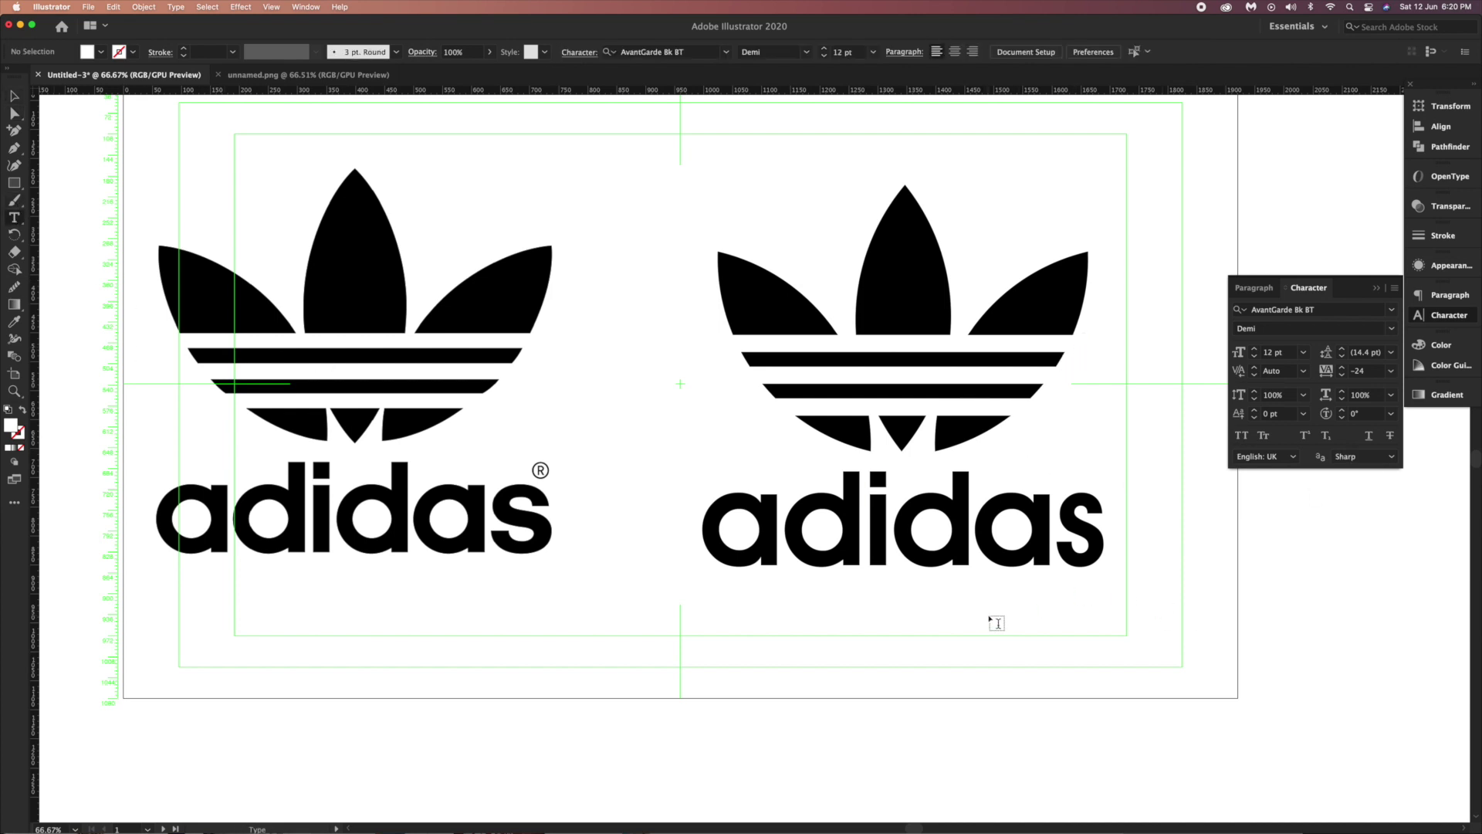
{"action": "left_click", "coordinate": [13, 326]}
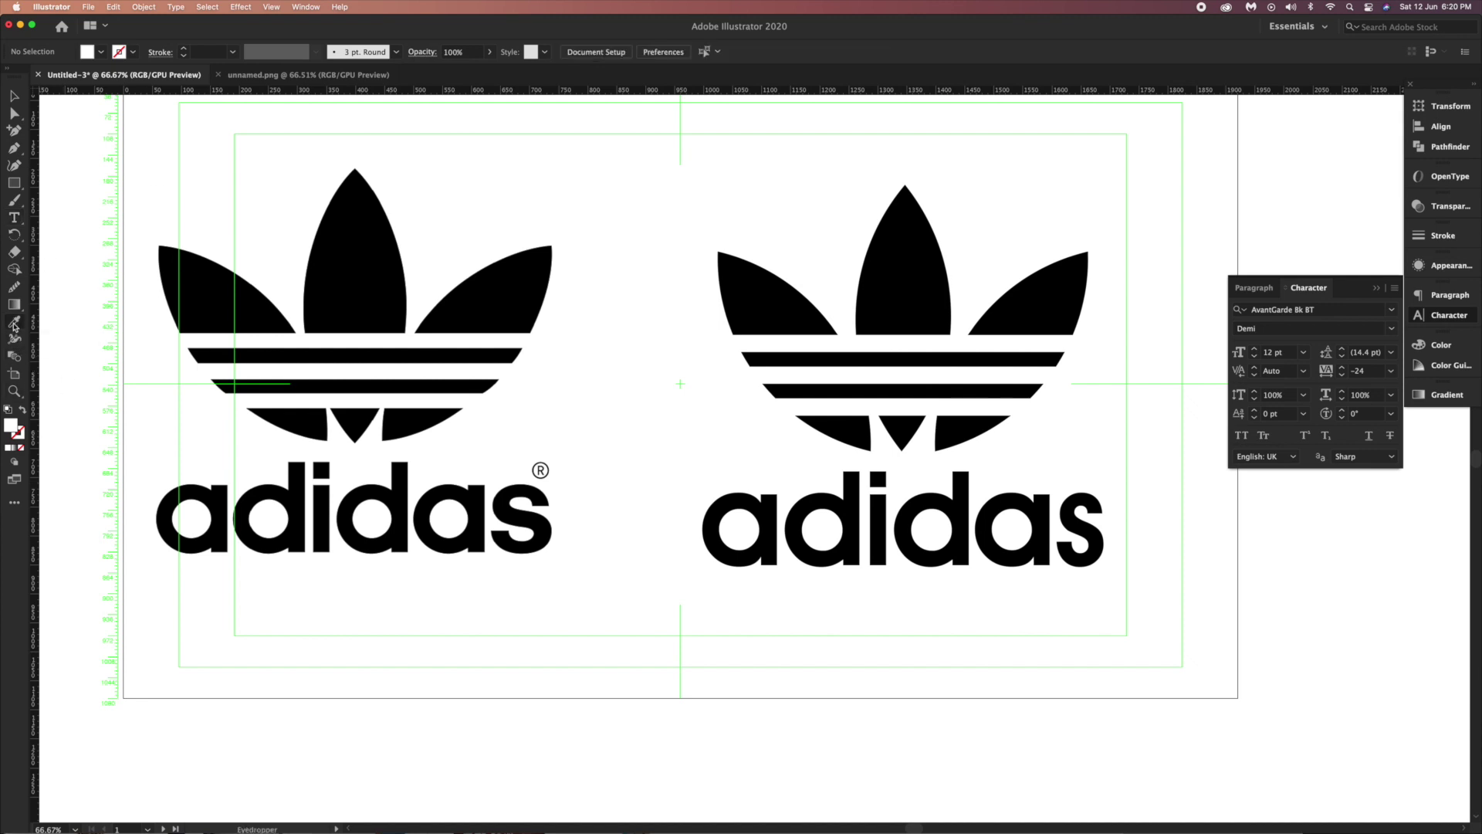
{"action": "left_click", "coordinate": [12, 342]}
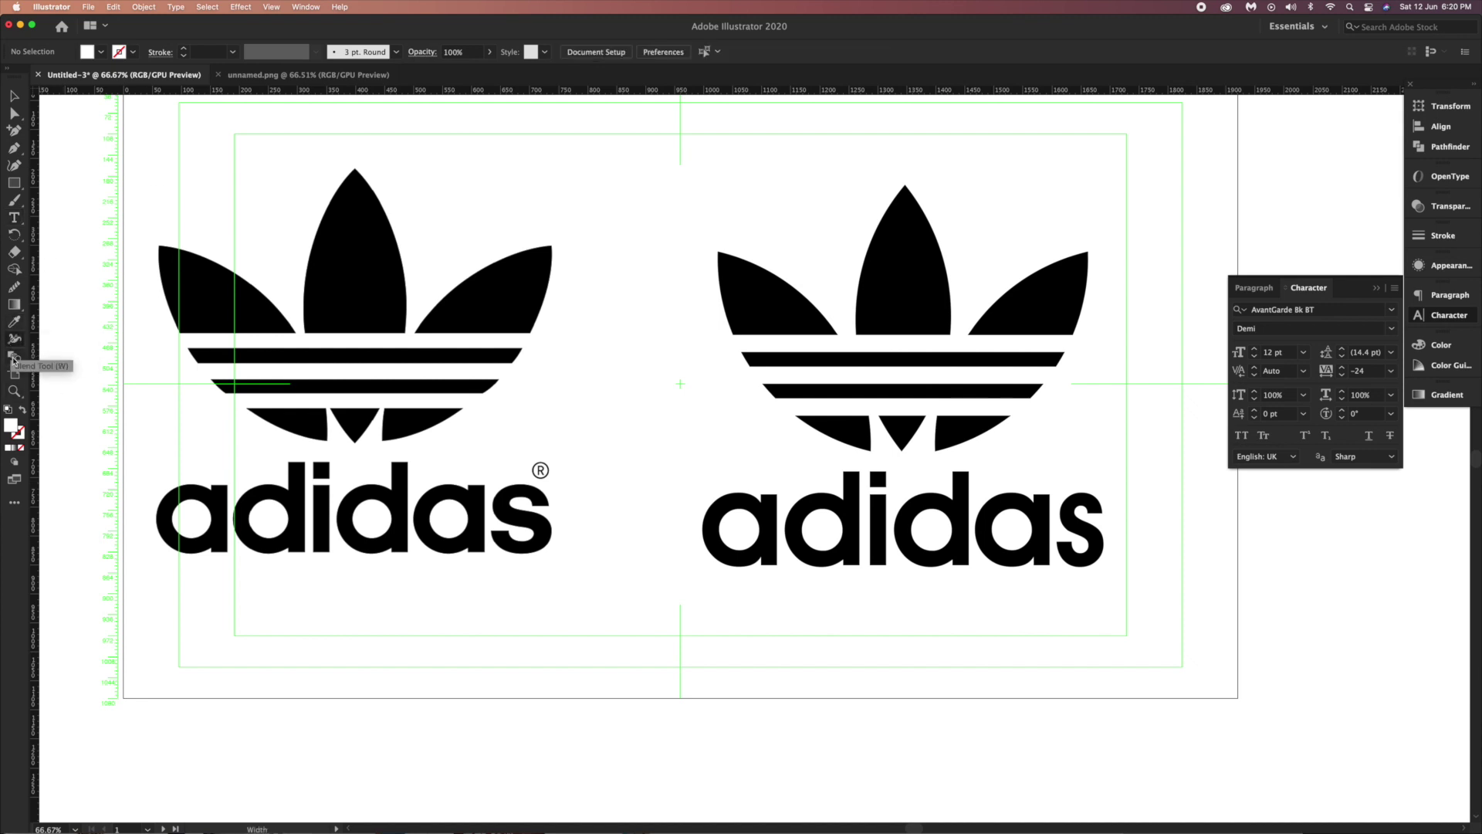
{"action": "left_click", "coordinate": [13, 235]}
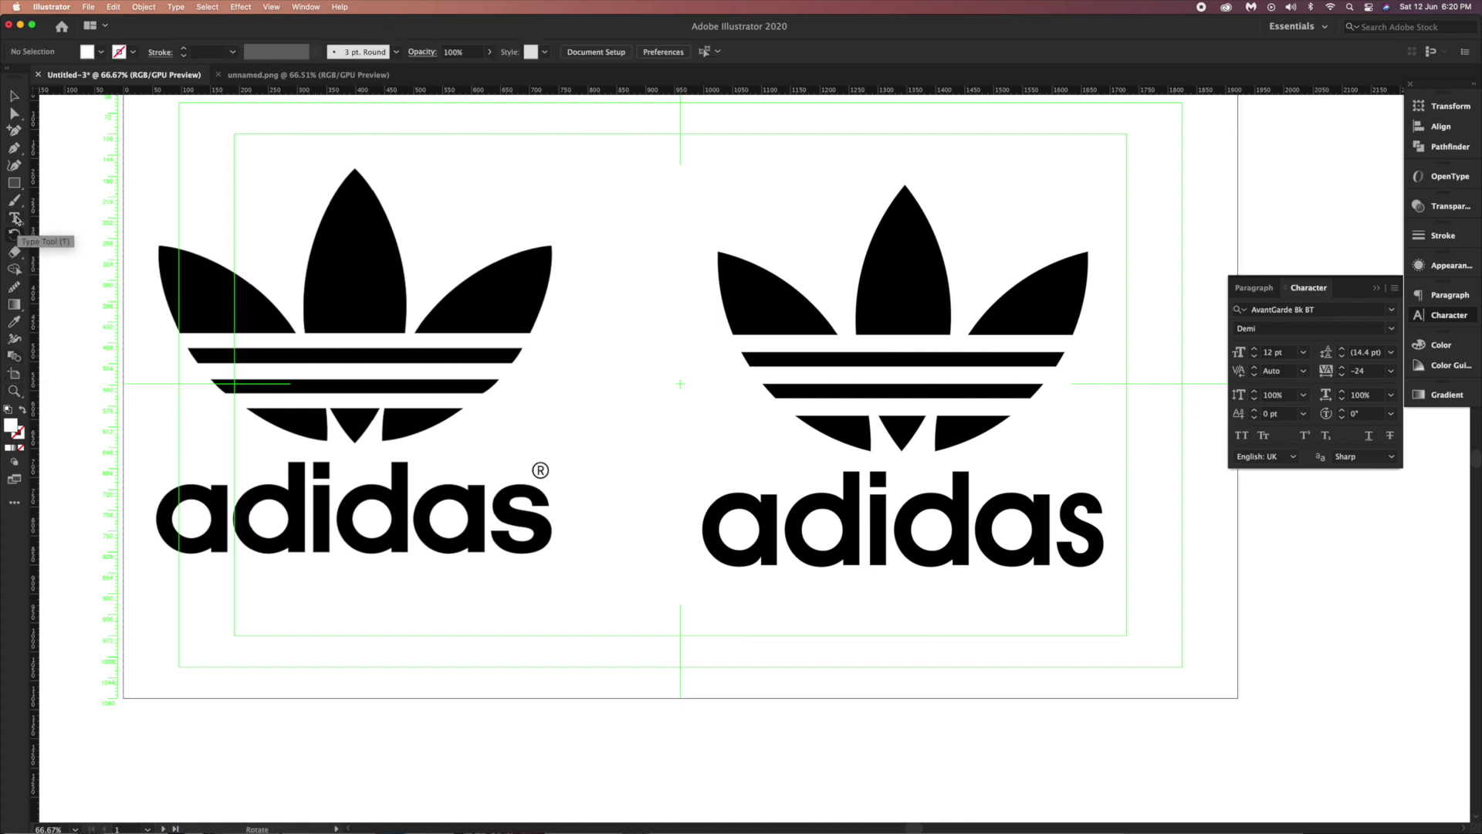
{"action": "left_click", "coordinate": [14, 255]}
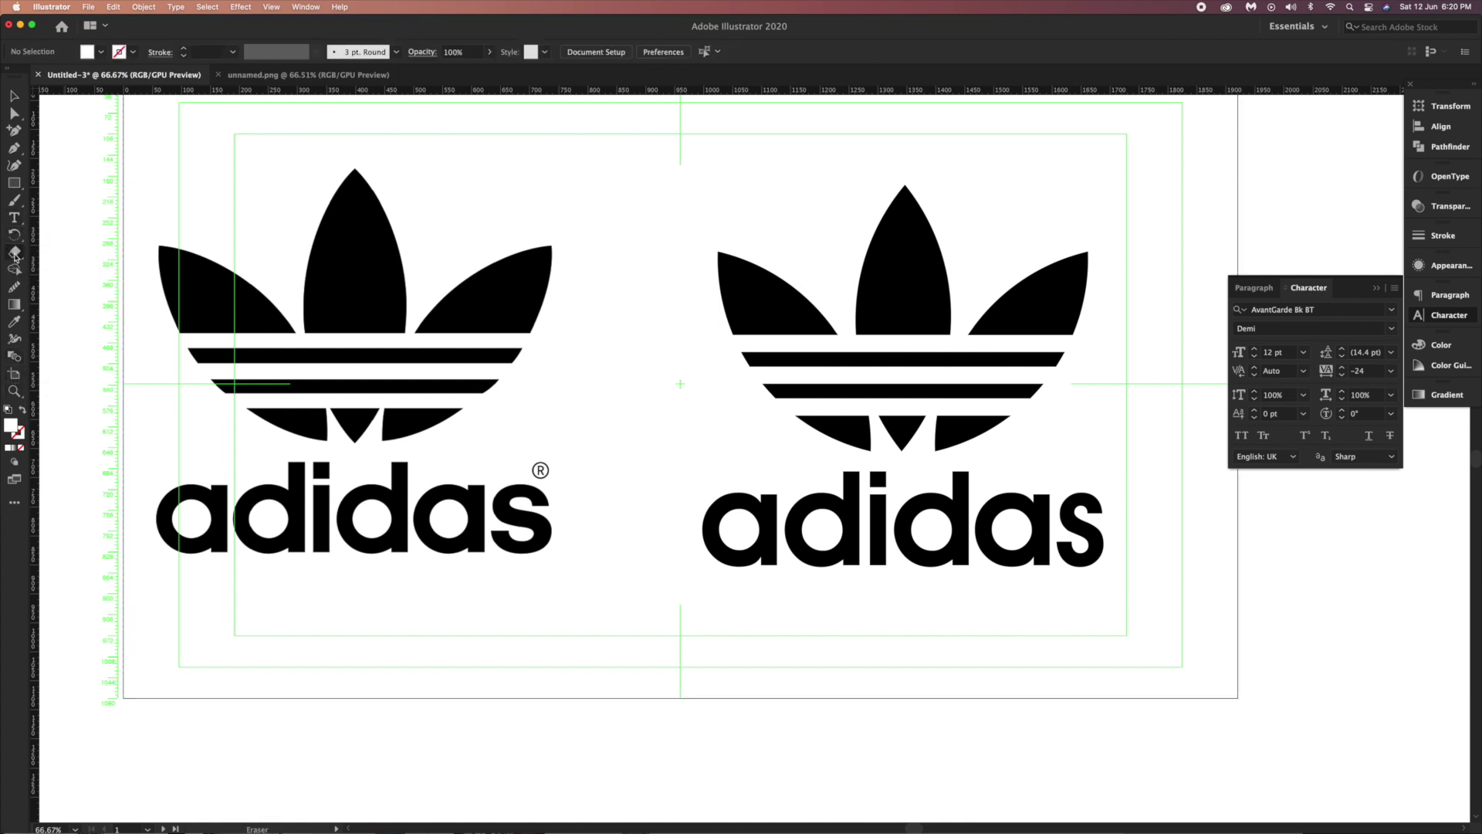
{"action": "left_click", "coordinate": [14, 218]}
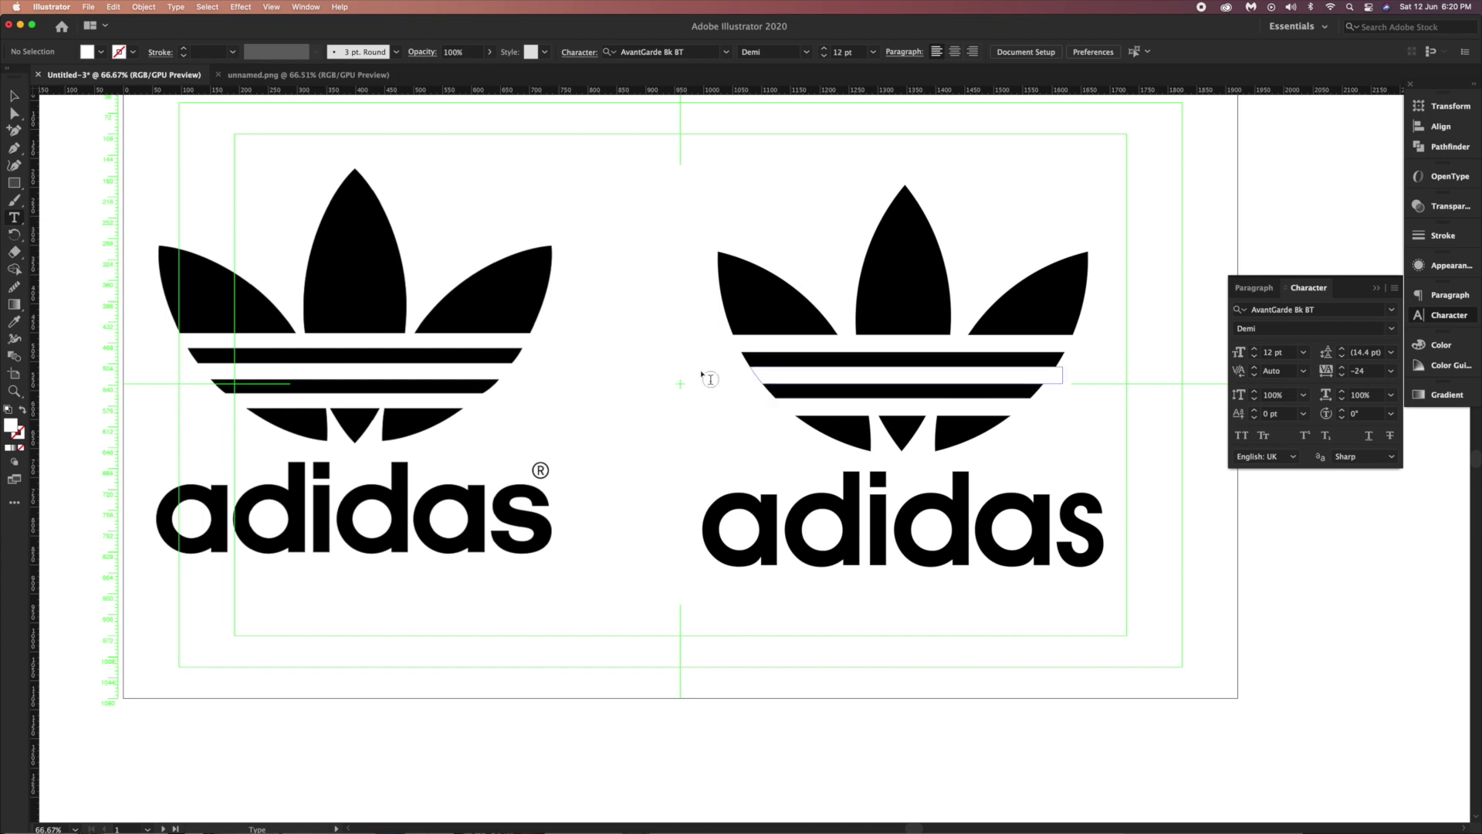
Insert the ® glyph from Type > Glyphs as a new text object below the logo.
{"action": "left_click", "coordinate": [176, 7]}
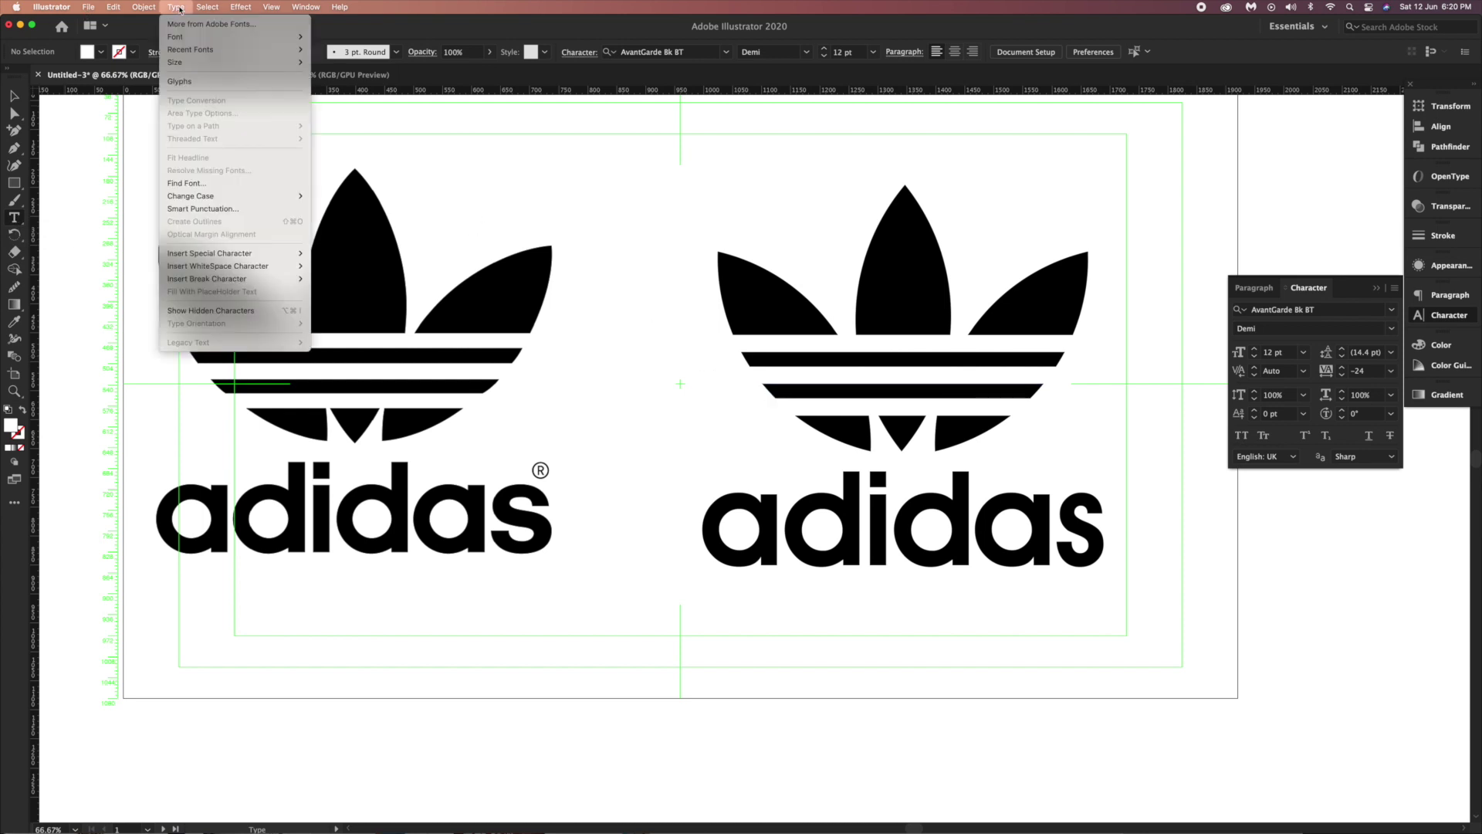
{"action": "left_click", "coordinate": [193, 82]}
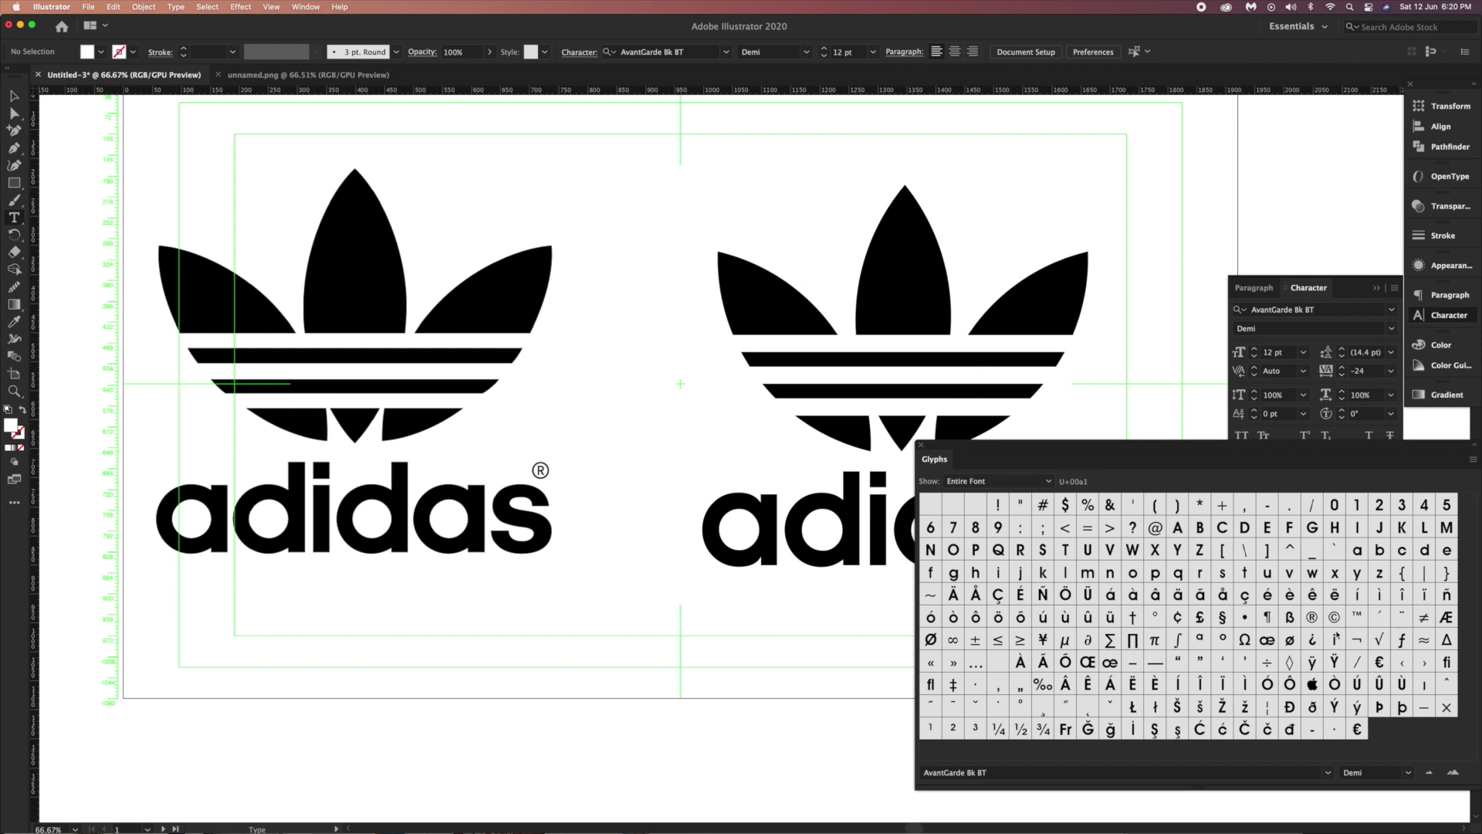
{"action": "left_click", "coordinate": [1312, 617]}
{"action": "left_click", "coordinate": [693, 603]}
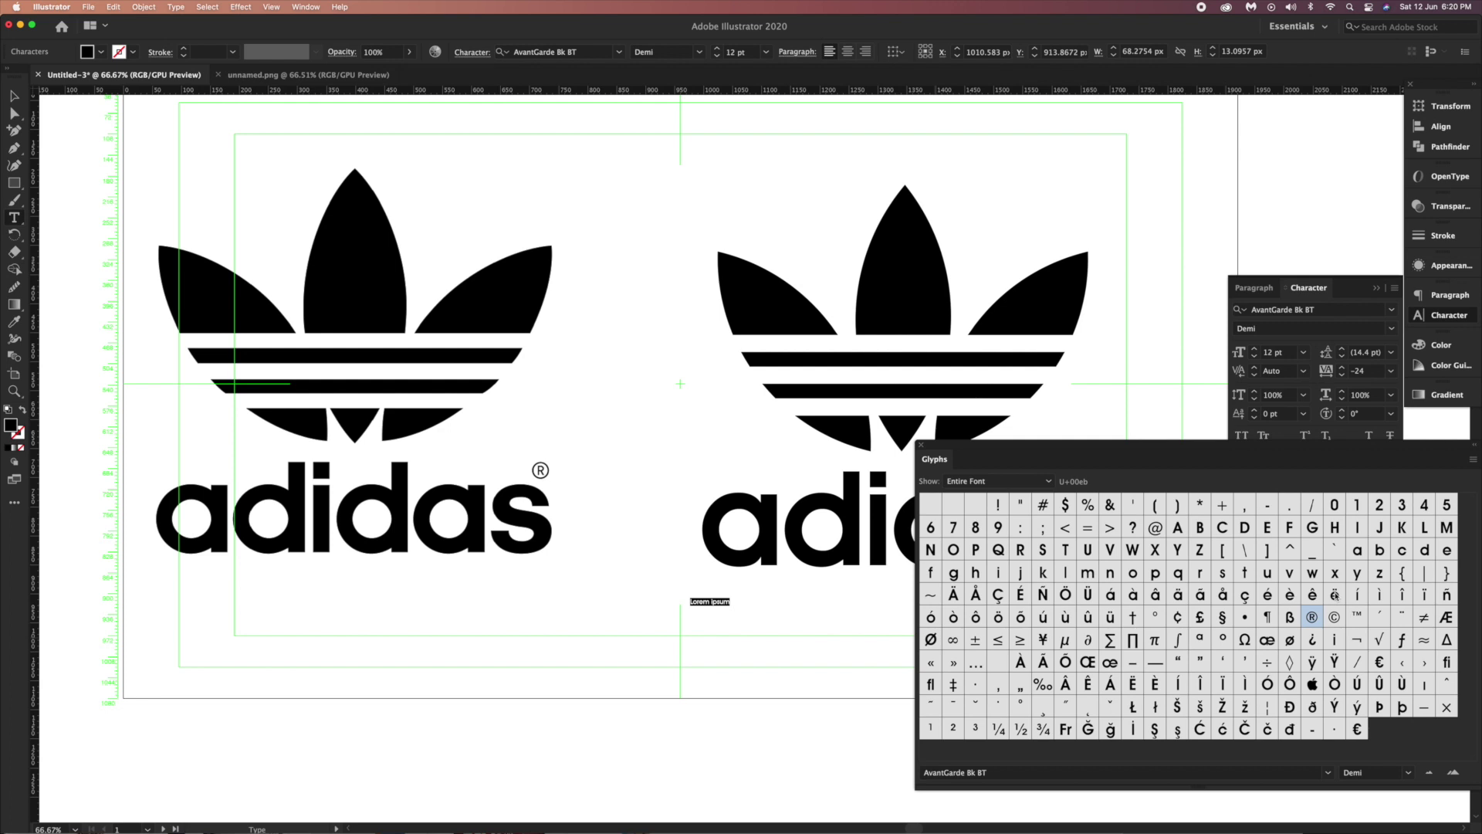
{"action": "double_click", "coordinate": [1312, 618]}
{"action": "key", "text": "Escape"}
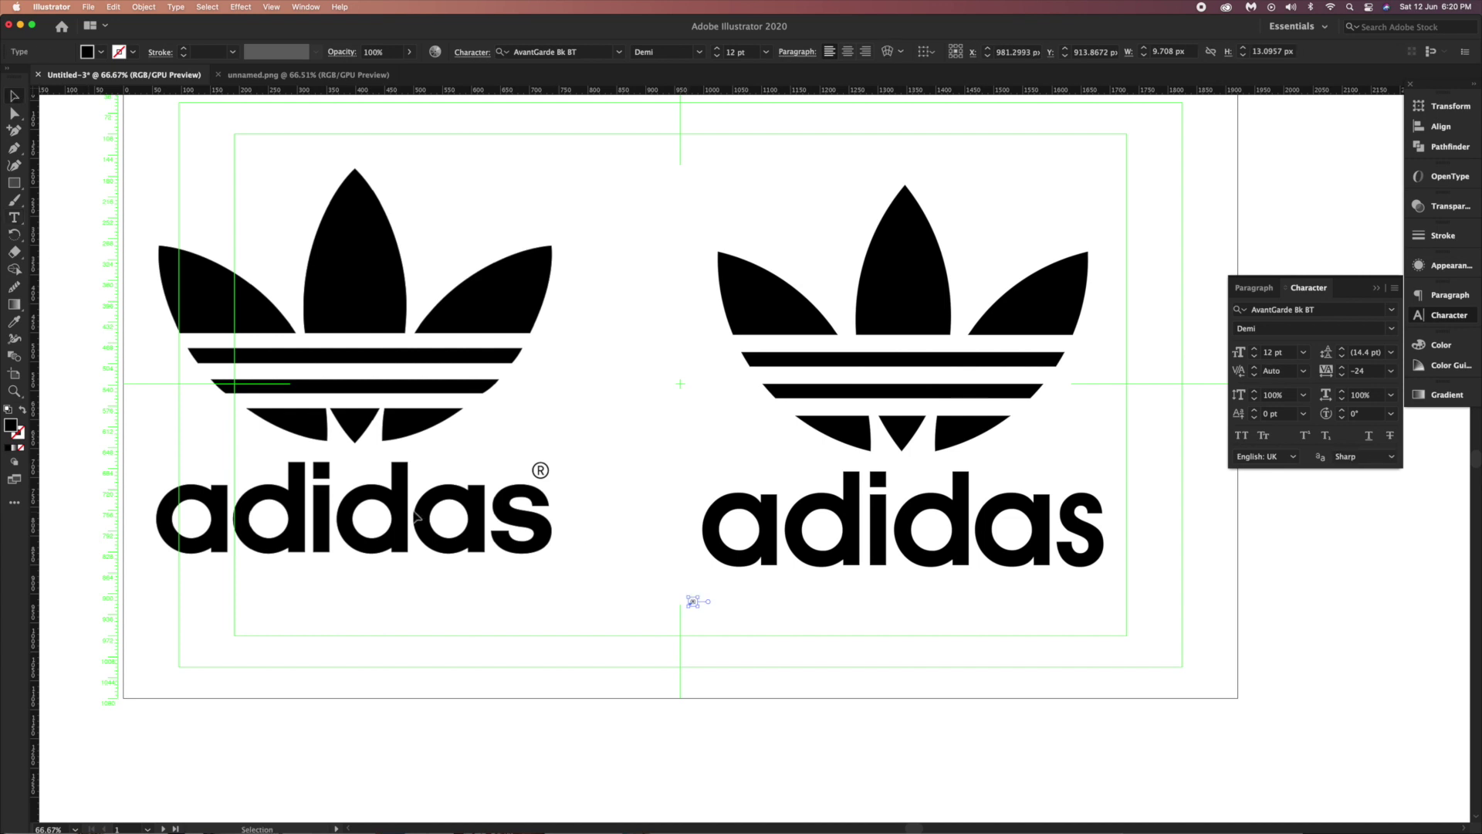
Set the ® to the Book font style and size it to 35 pt.
{"action": "left_click_drag", "start_coordinate": [698, 597], "coordinate": [716, 618]}
{"action": "left_click", "coordinate": [1391, 328]}
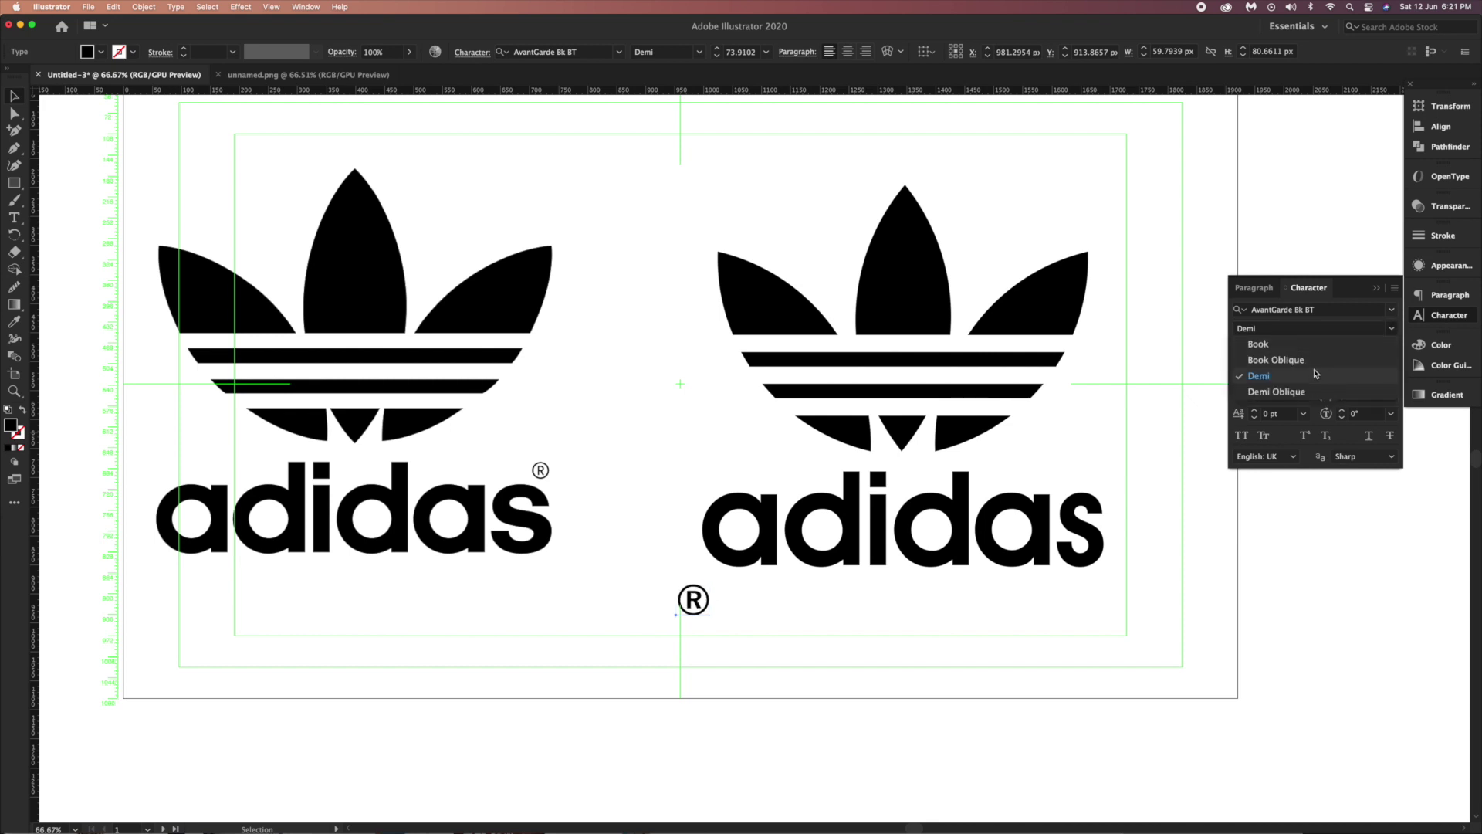
{"action": "left_click", "coordinate": [1258, 344]}
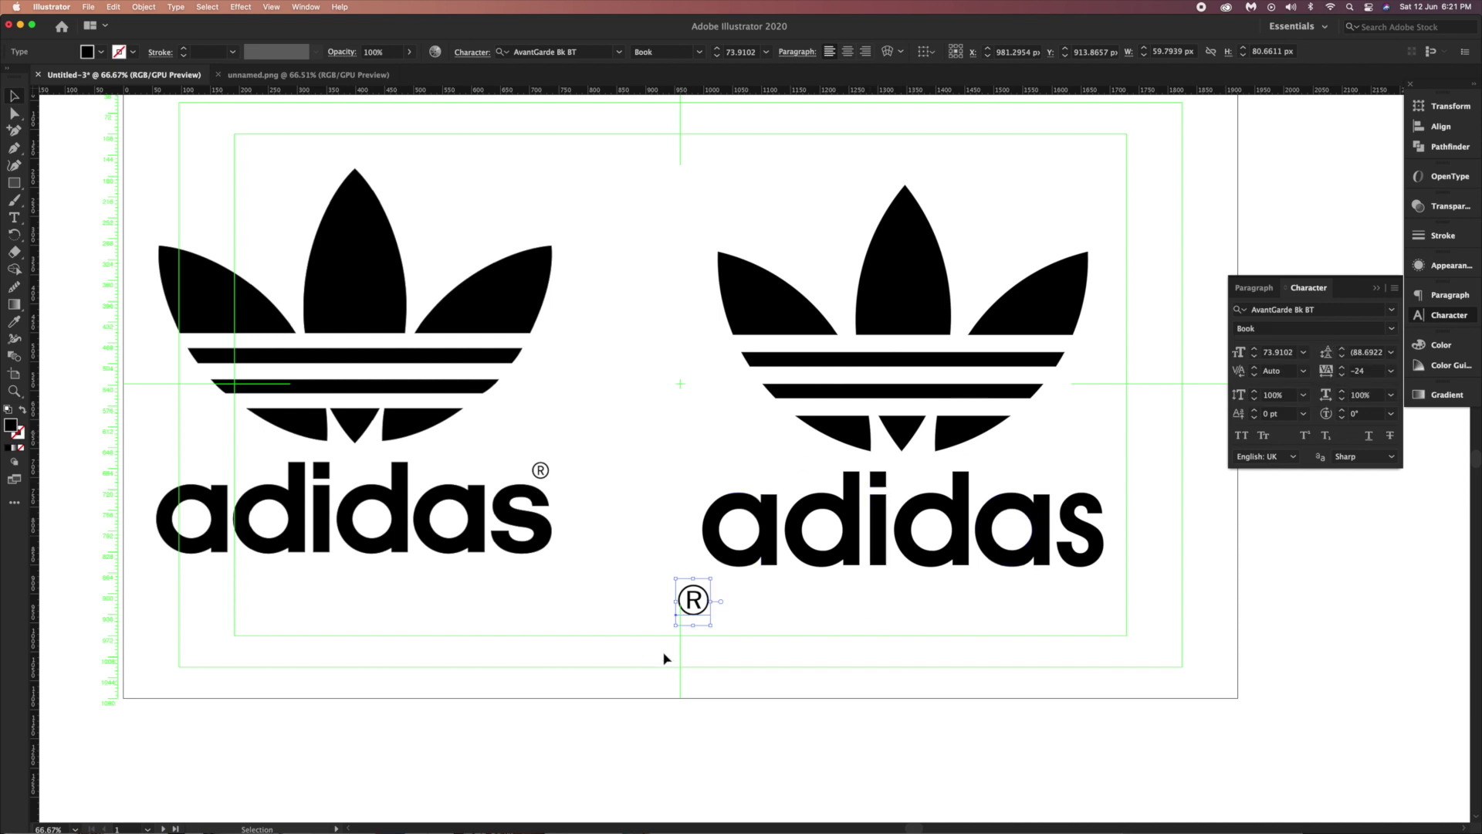
{"action": "left_click_drag", "start_coordinate": [712, 577], "coordinate": [706, 587]}
{"action": "left_click_drag", "start_coordinate": [706, 587], "coordinate": [694, 611]}
{"action": "right_click", "coordinate": [693, 611]}
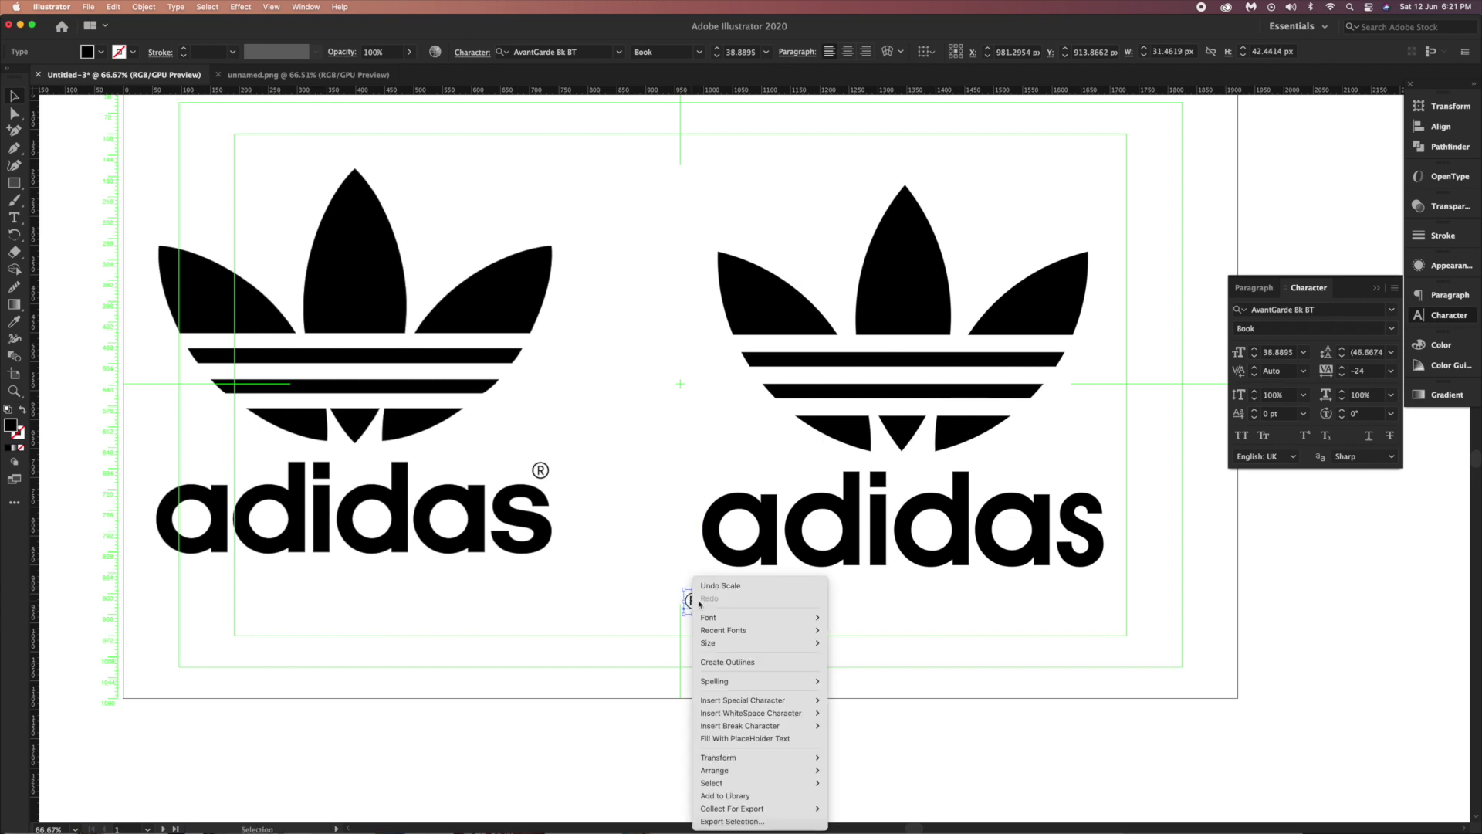
{"action": "left_click", "coordinate": [1254, 357]}
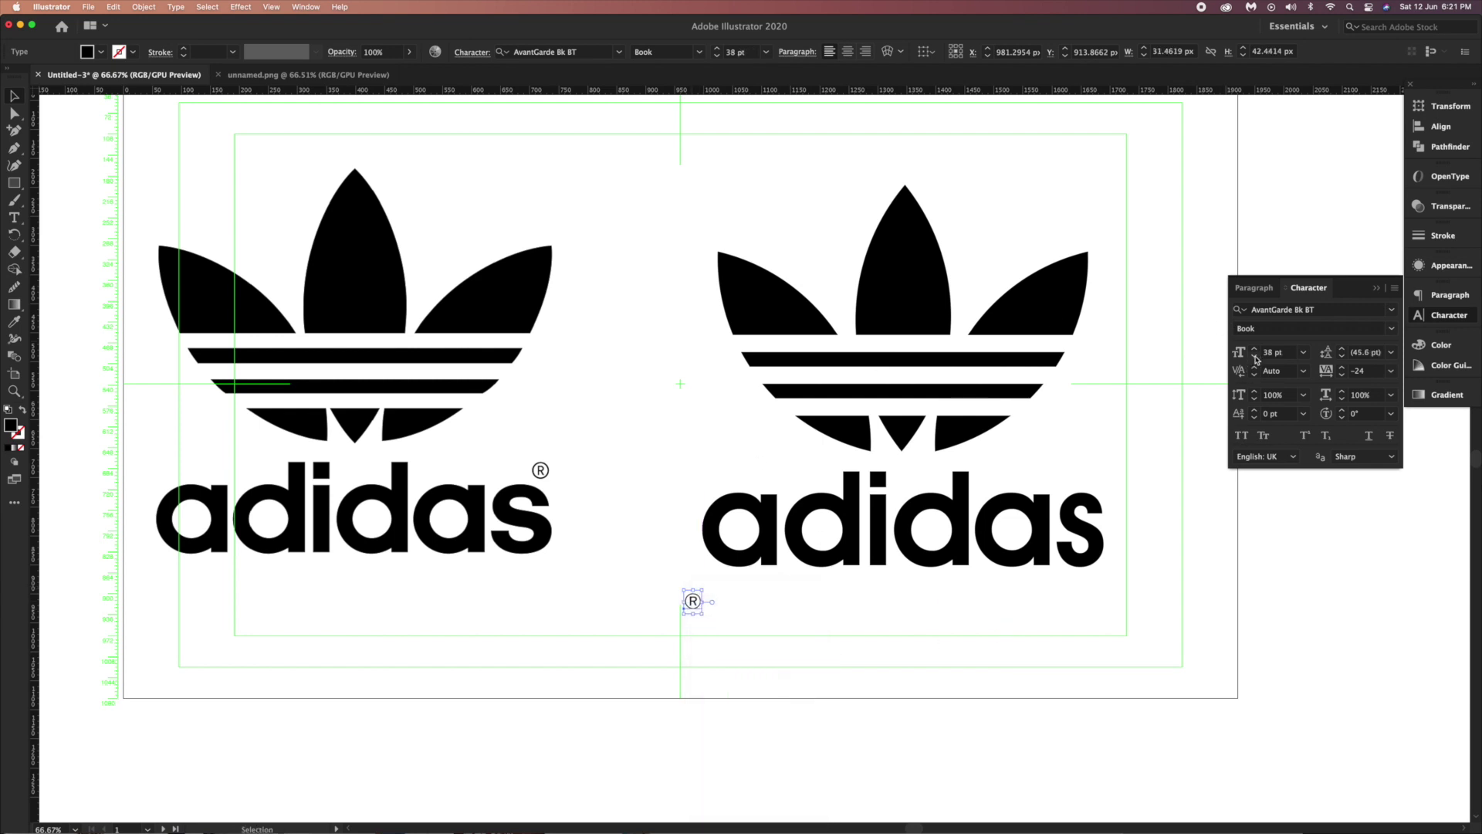
{"action": "left_click", "coordinate": [1254, 357]}
Move the ® to the top right of the right wordmark and nudge it one step left.
{"action": "left_click", "coordinate": [697, 600]}
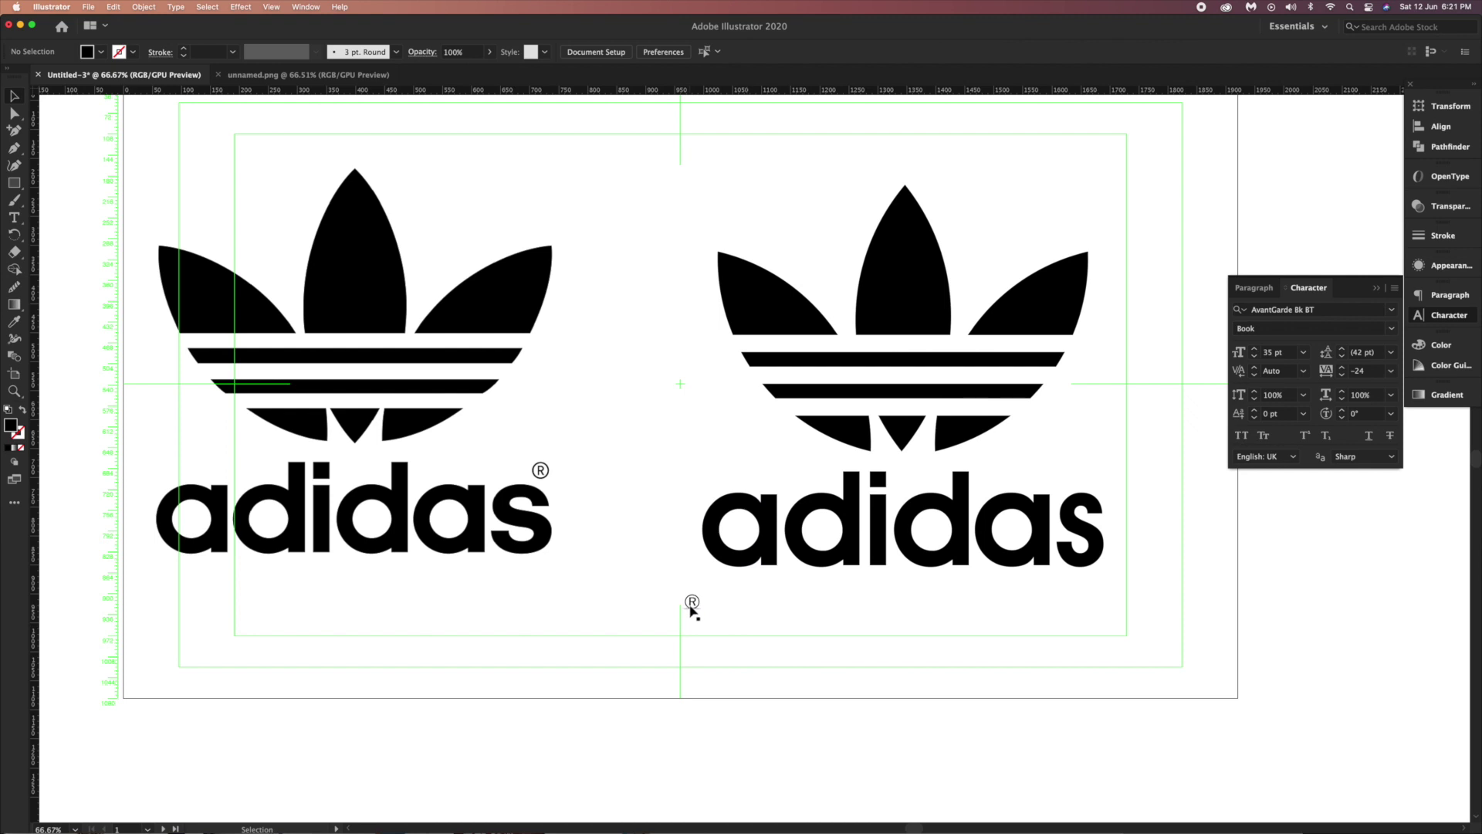
{"action": "left_click_drag", "start_coordinate": [698, 600], "coordinate": [1104, 482]}
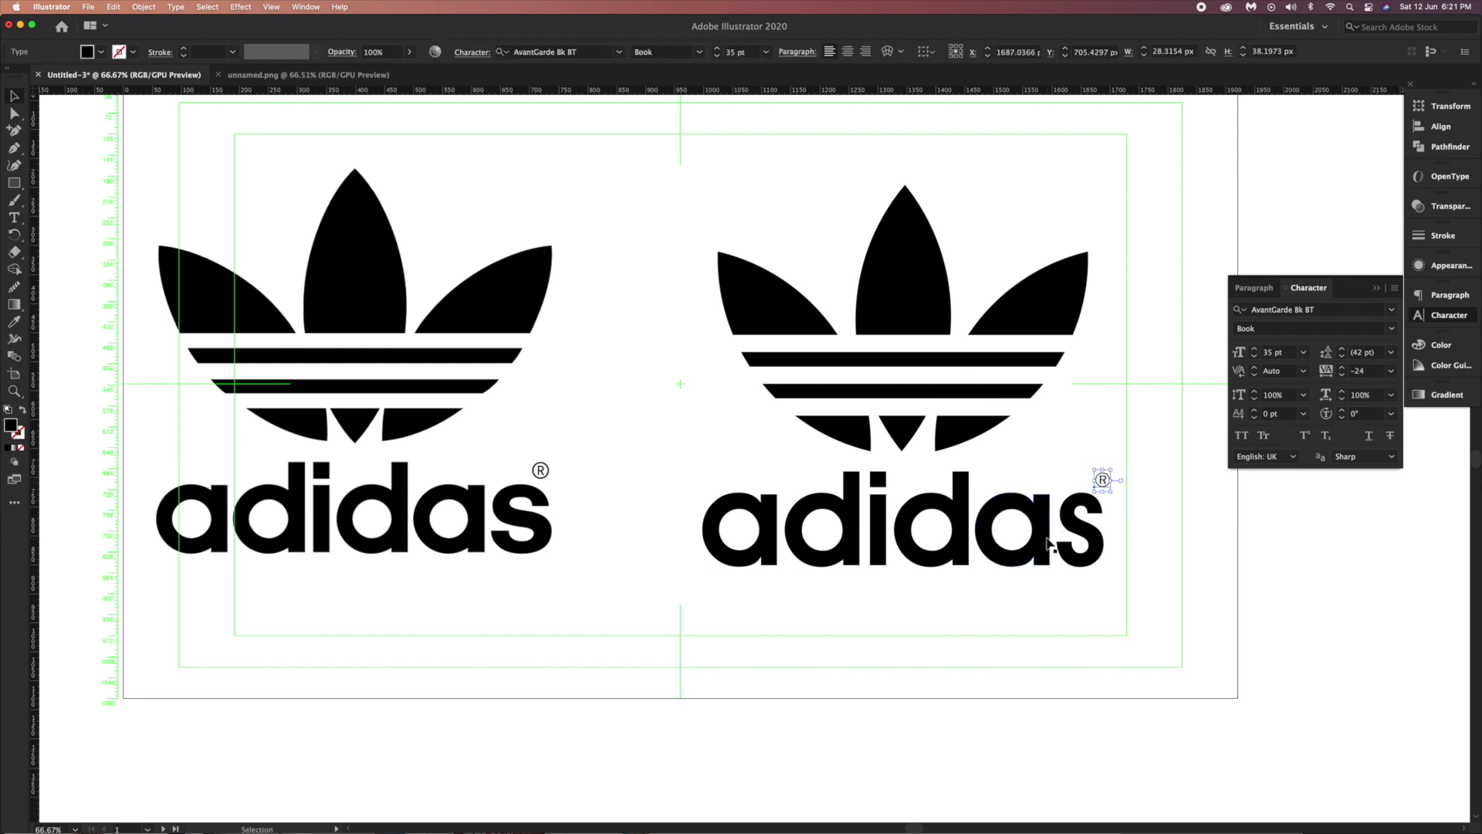
{"action": "left_click", "coordinate": [829, 510]}
{"action": "left_click", "coordinate": [667, 618]}
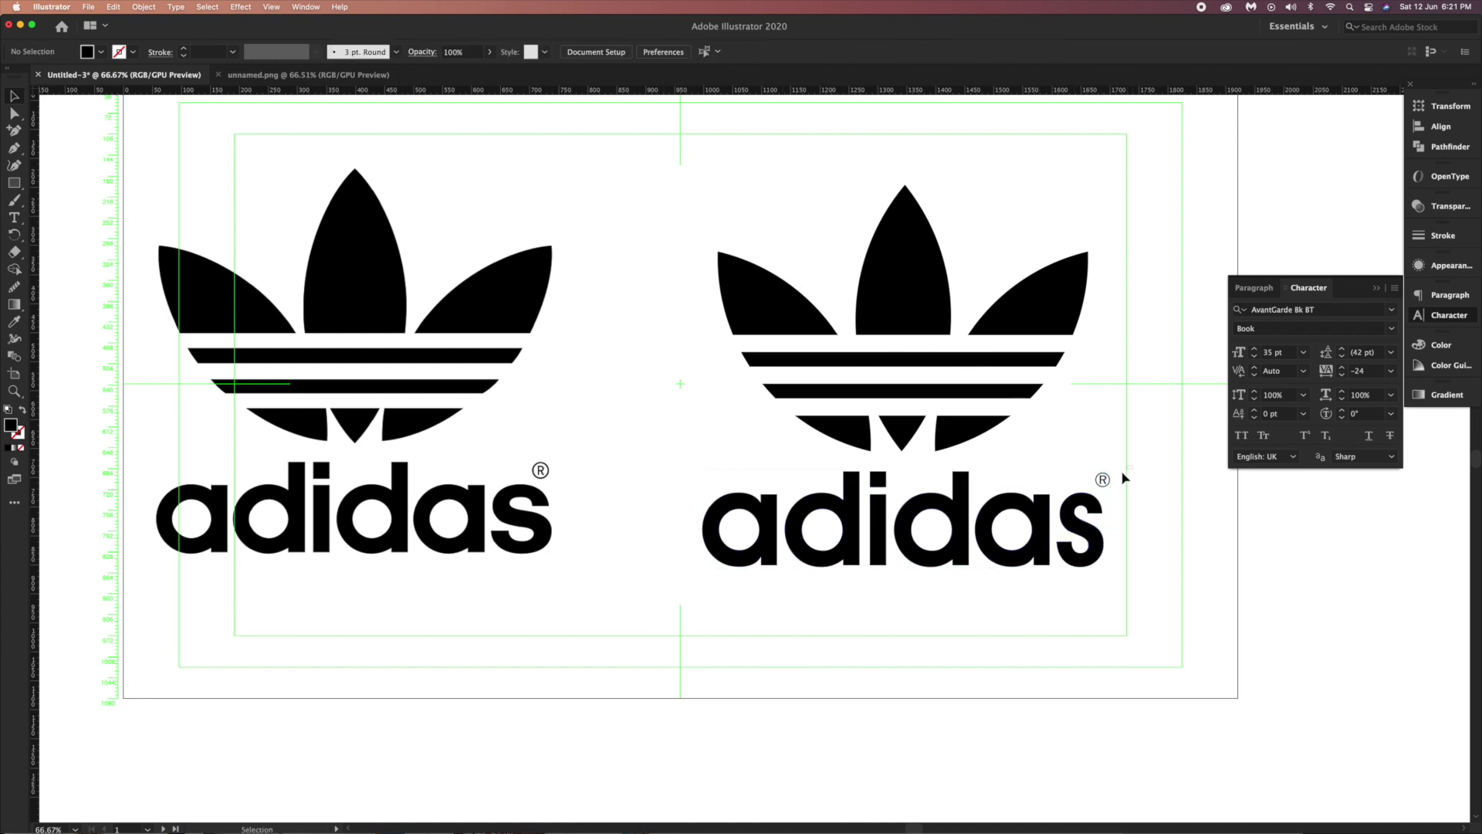
{"action": "left_click", "coordinate": [1100, 481]}
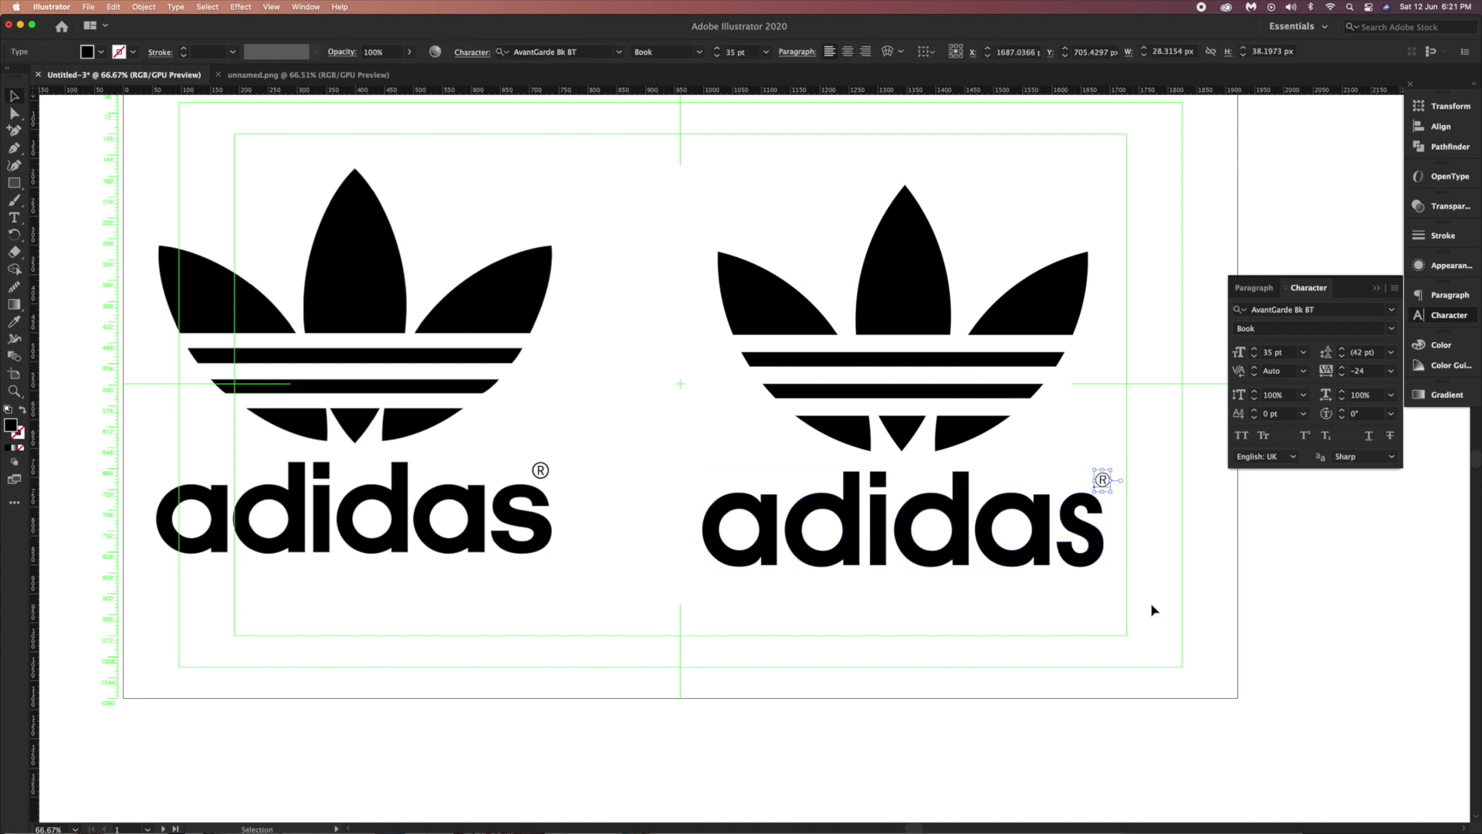
{"action": "key", "text": "Left"}
{"action": "key", "text": "Left"}
{"action": "key", "text": "Left"}
{"action": "key", "text": "Left"}
{"action": "key", "text": "Left"}
{"action": "key", "text": "Left"}
{"action": "key", "text": "Left"}
{"action": "key", "text": "Left"}
{"action": "key", "text": "Left"}
{"action": "key", "text": "Left"}
{"action": "key", "text": "Left"}
{"action": "left_click", "coordinate": [1154, 616]}
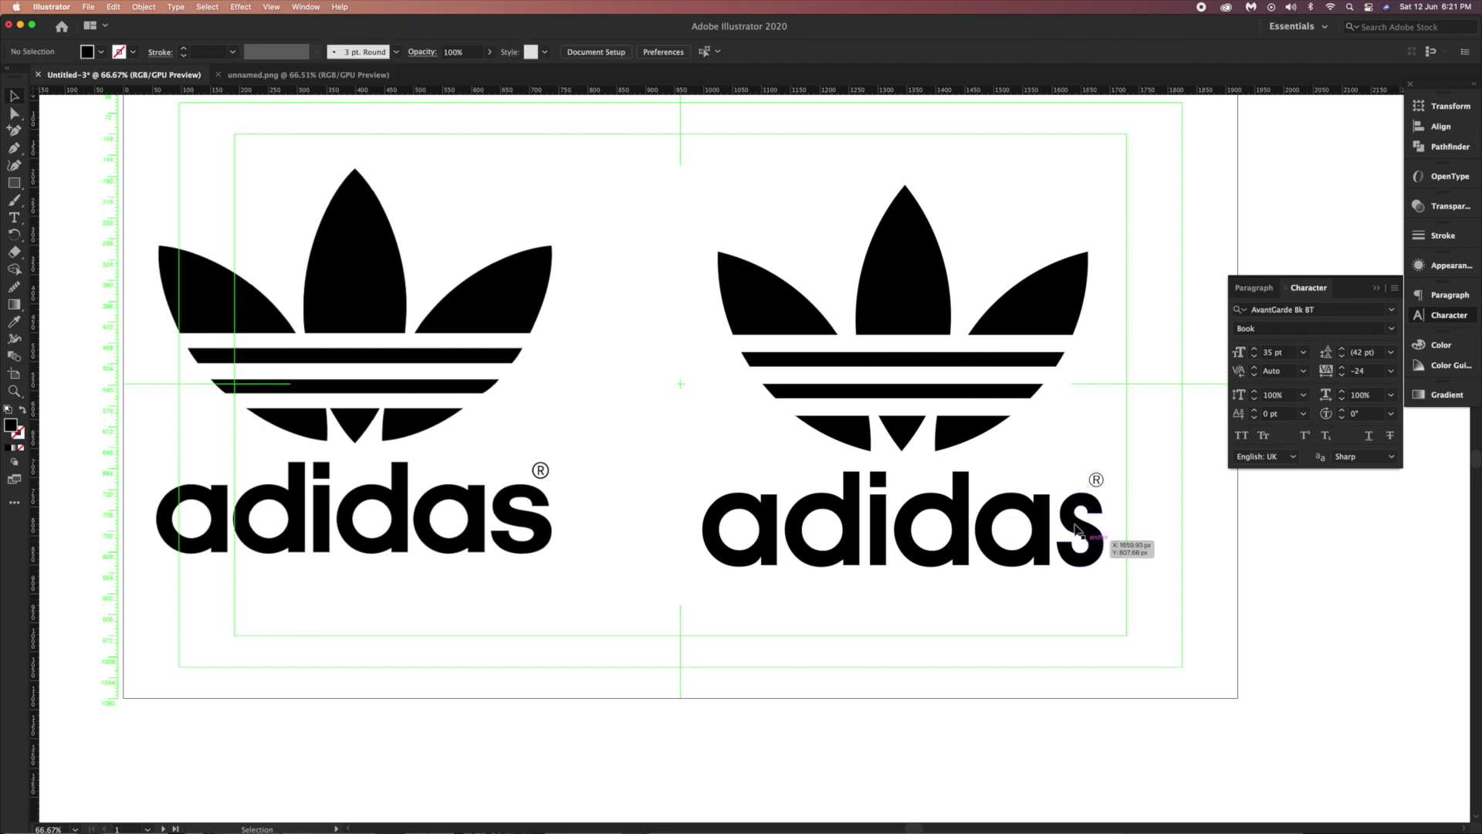
Add horizontal guides along the wordmark's letter tops and baseline.
{"action": "scroll", "coordinate": [395, 175], "scroll_direction": "left", "scroll_amount": 1}
{"action": "left_click_drag", "start_coordinate": [604, 91], "coordinate": [655, 495]}
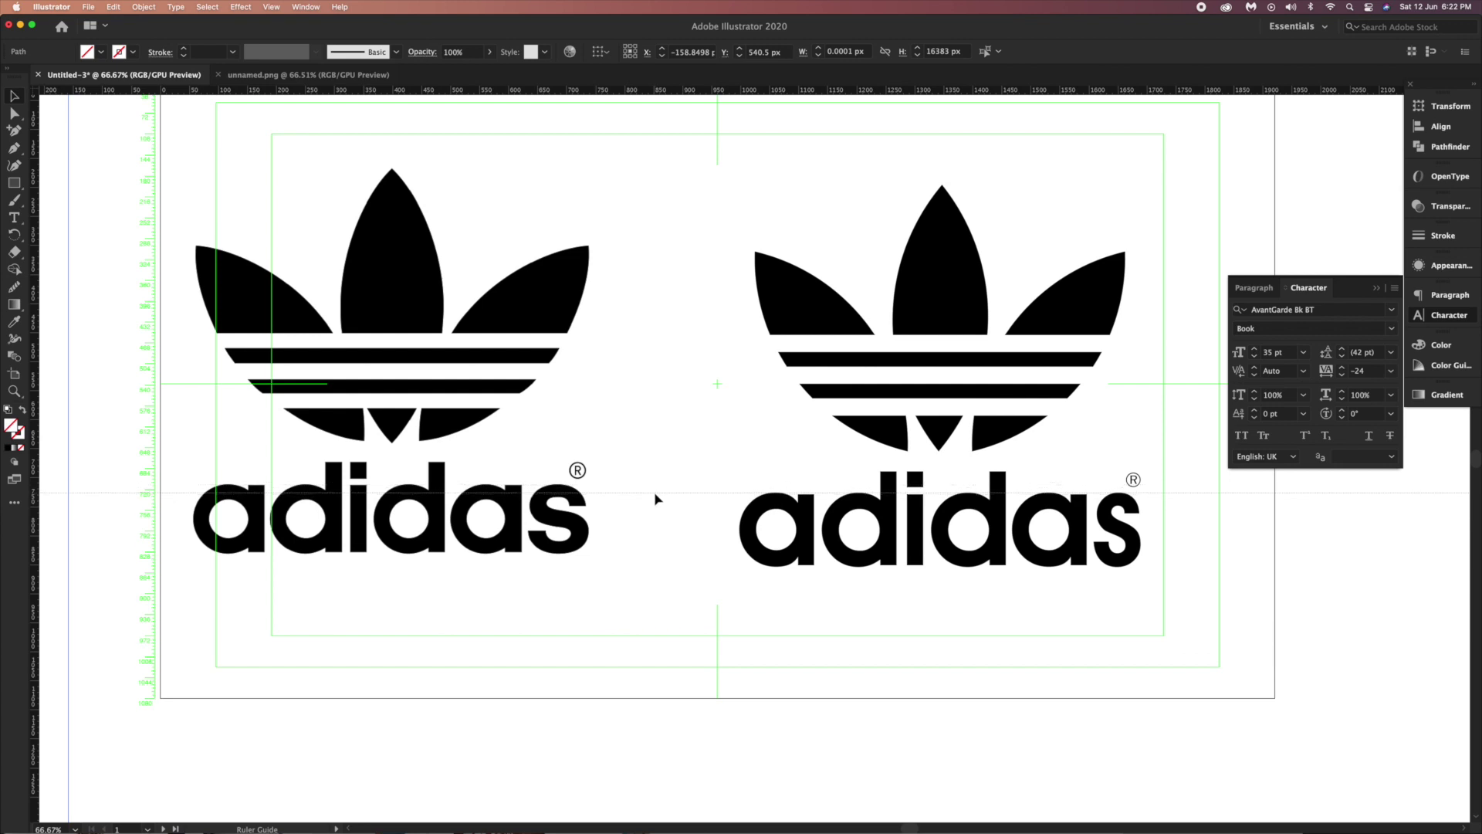
{"action": "left_click_drag", "start_coordinate": [655, 497], "coordinate": [656, 494]}
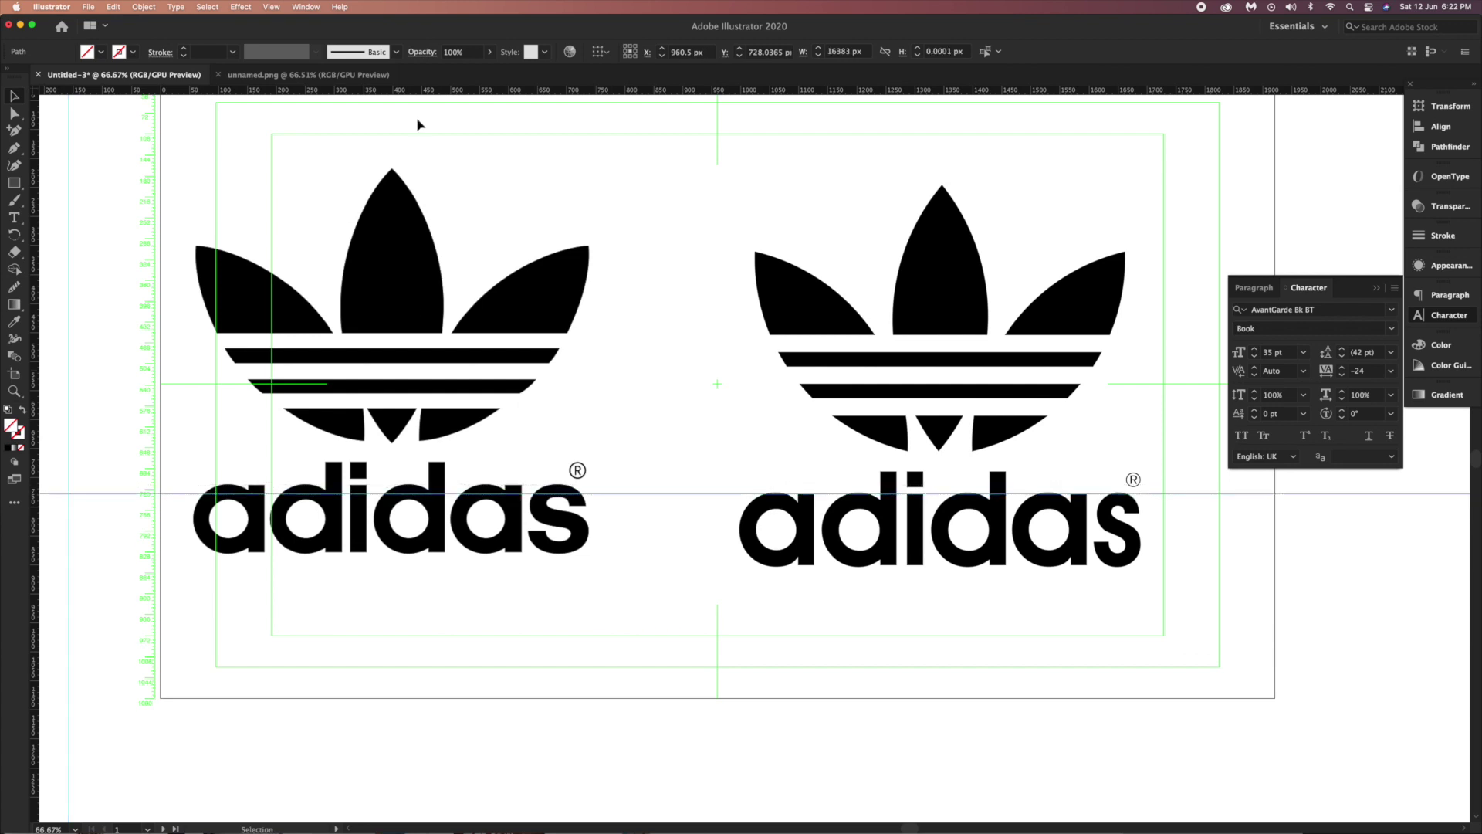
{"action": "left_click_drag", "start_coordinate": [734, 94], "coordinate": [812, 573]}
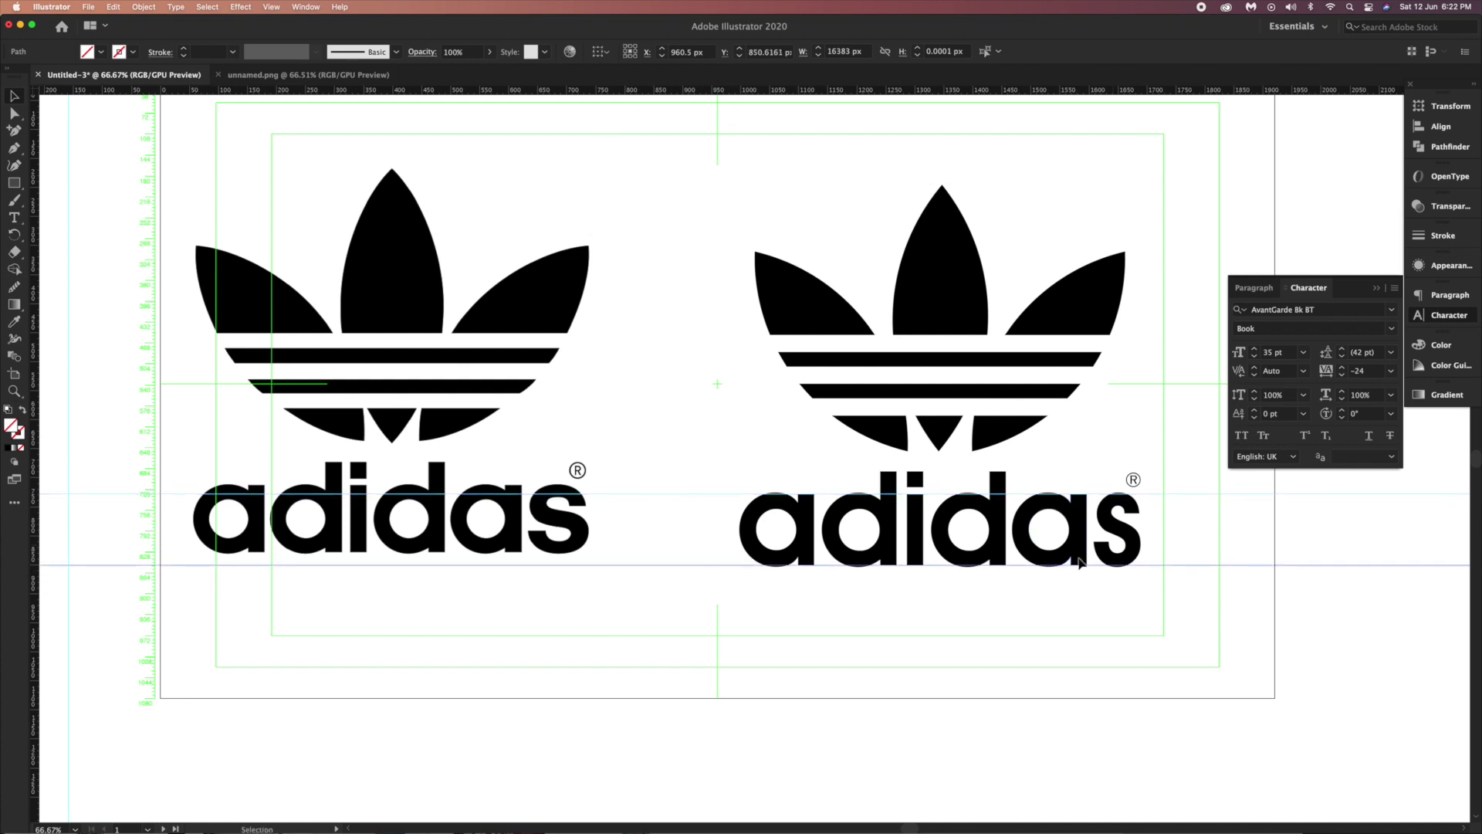
{"action": "left_click", "coordinate": [1186, 553]}
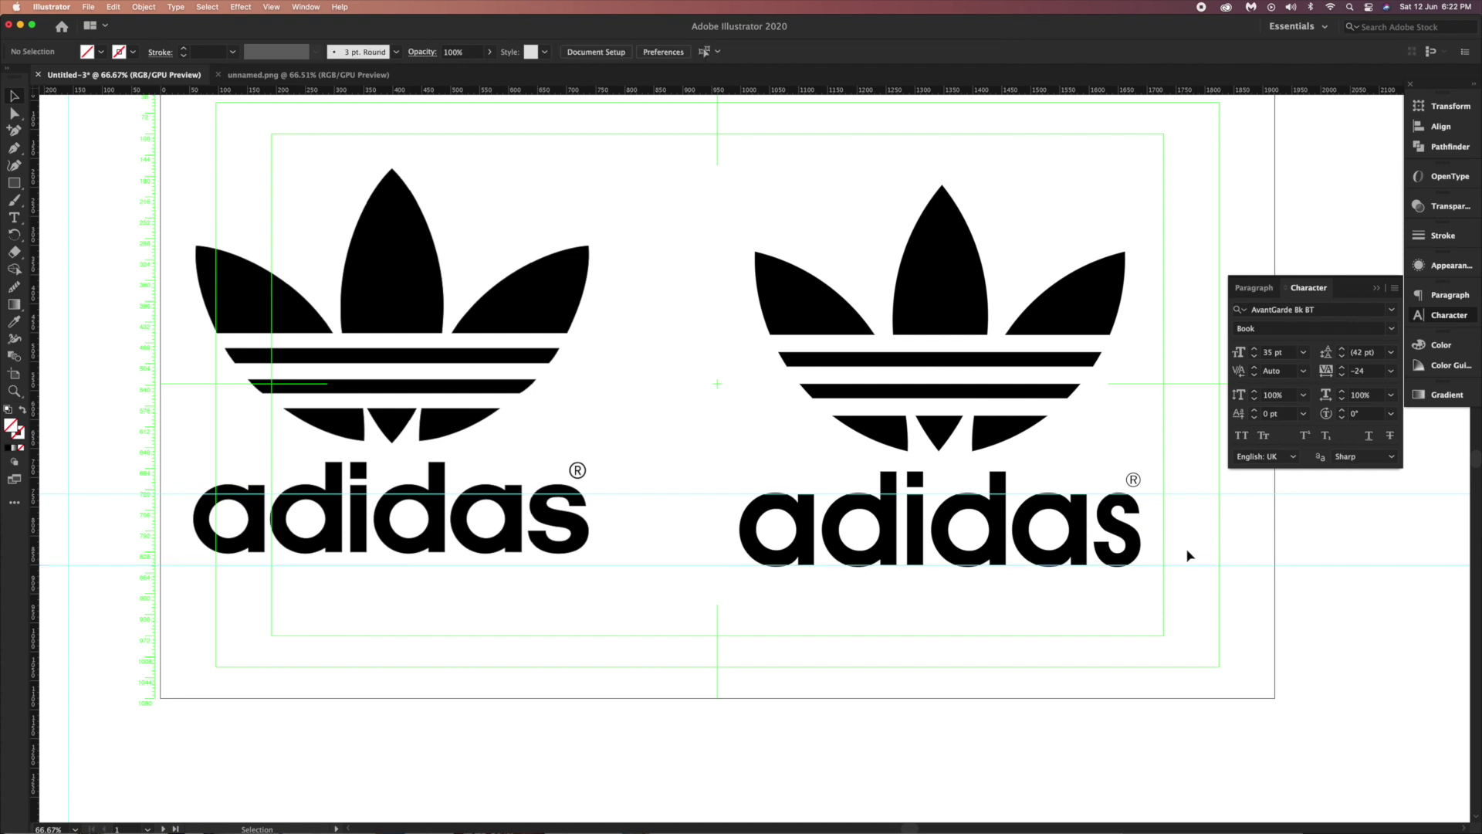
{"action": "key", "text": "a"}
{"action": "left_click_drag", "start_coordinate": [1158, 508], "coordinate": [1102, 581]}
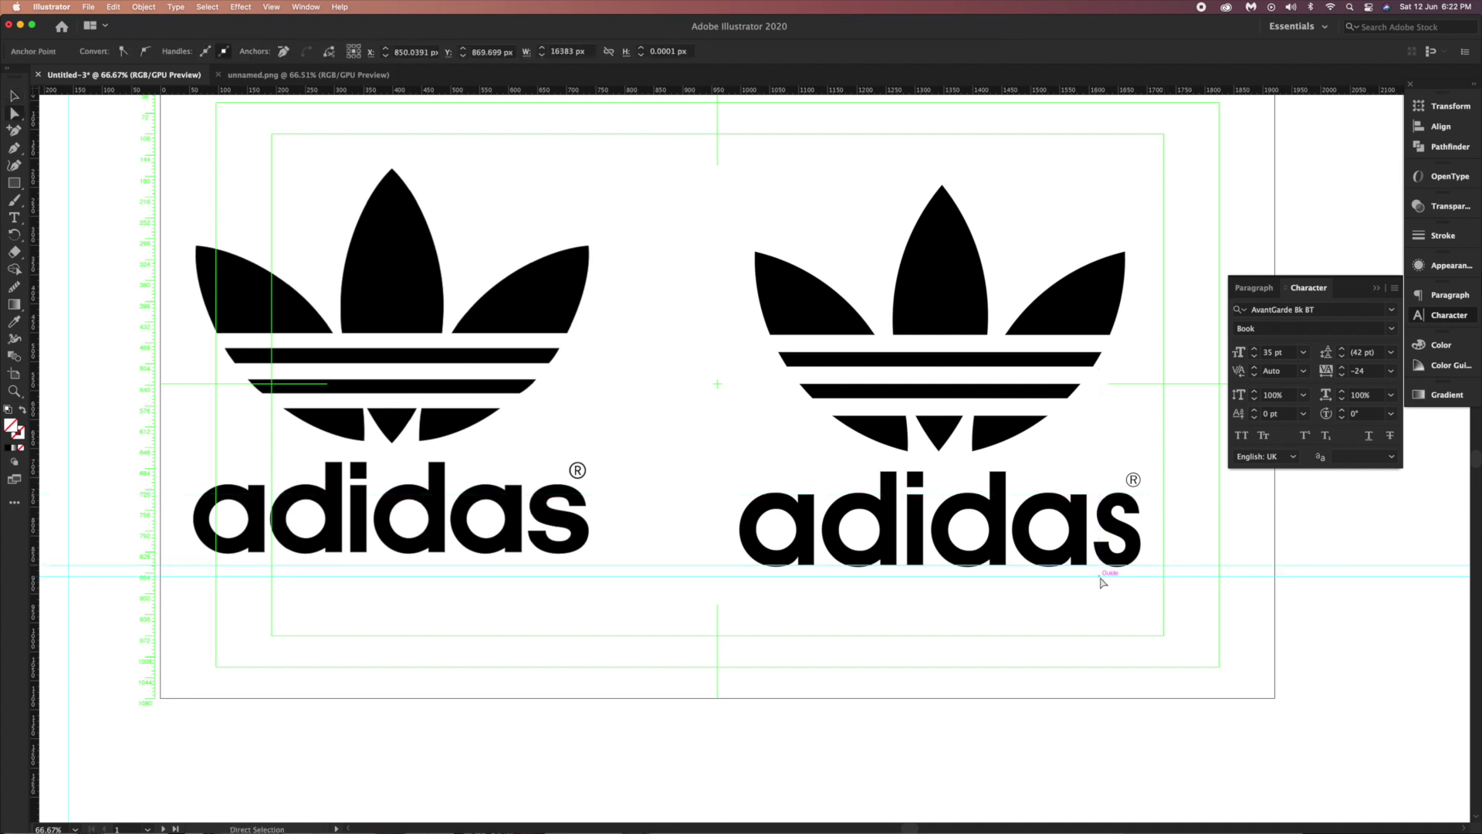
{"action": "key", "text": "super+z"}
{"action": "key", "text": "super+z"}
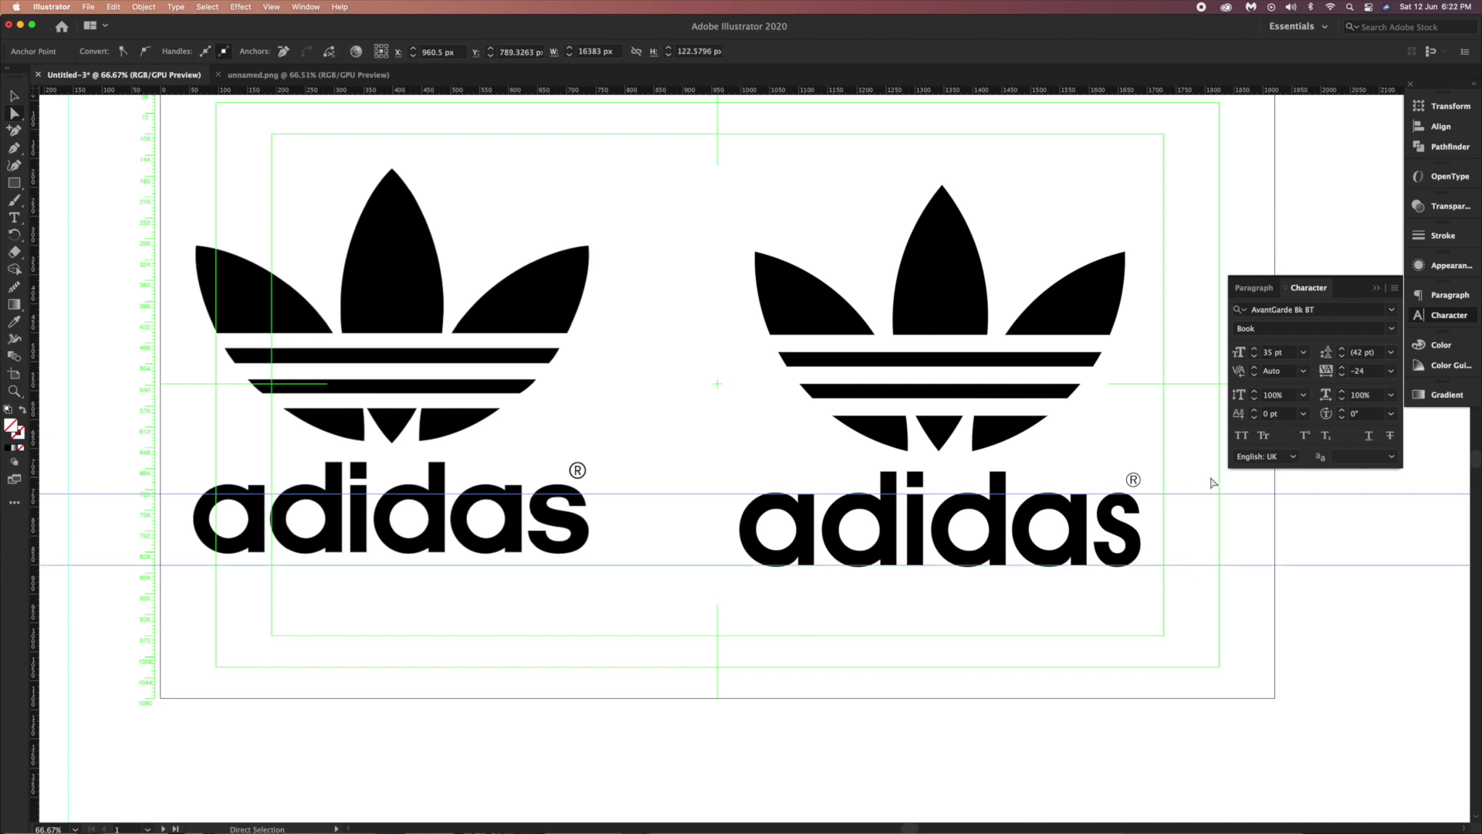
{"action": "left_click", "coordinate": [1171, 508]}
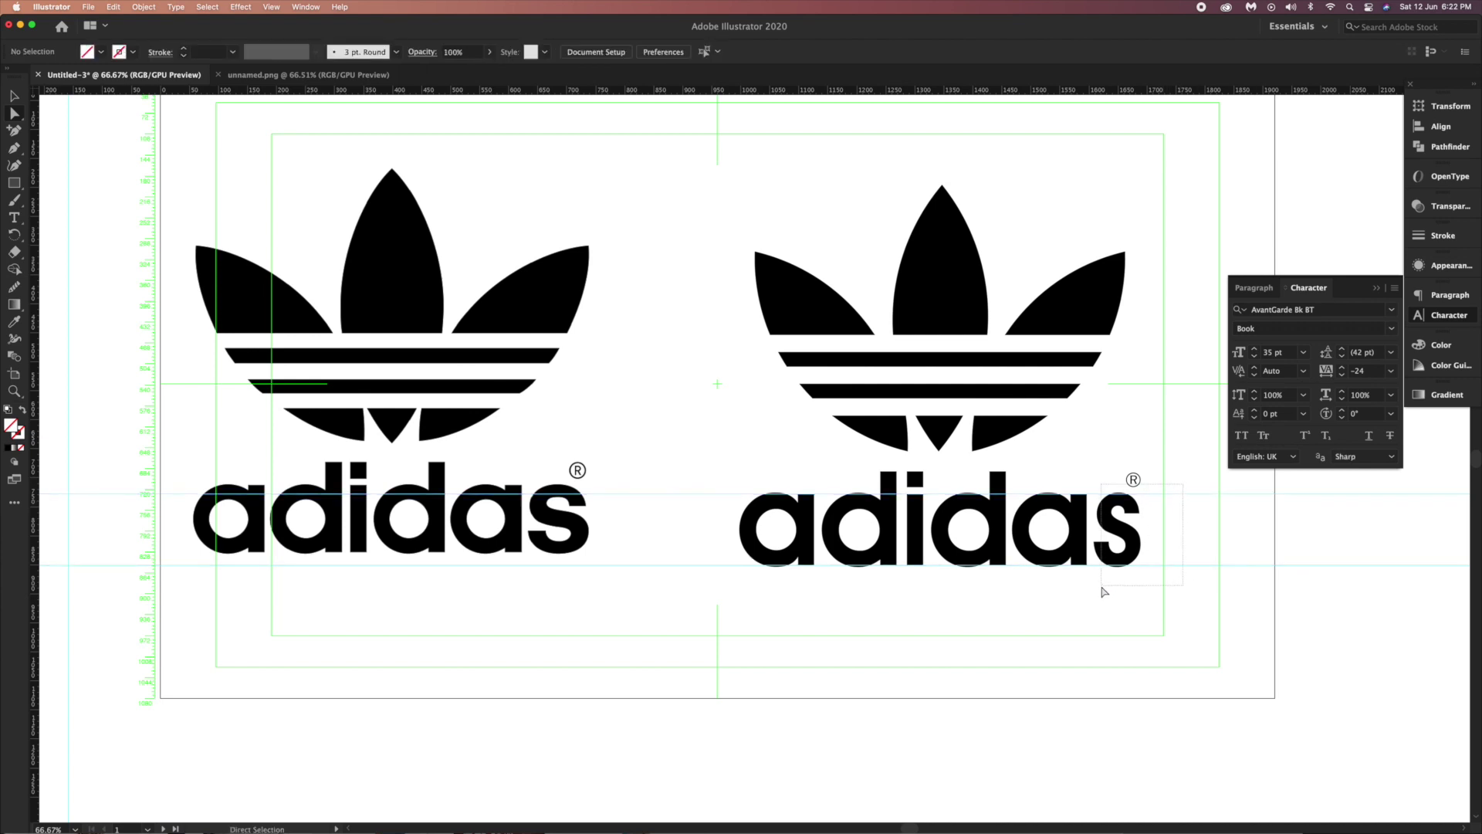
Delete the final s and the ®, leaving 'adida', and start a new text object below it.
{"action": "left_click_drag", "start_coordinate": [1094, 580], "coordinate": [1181, 494]}
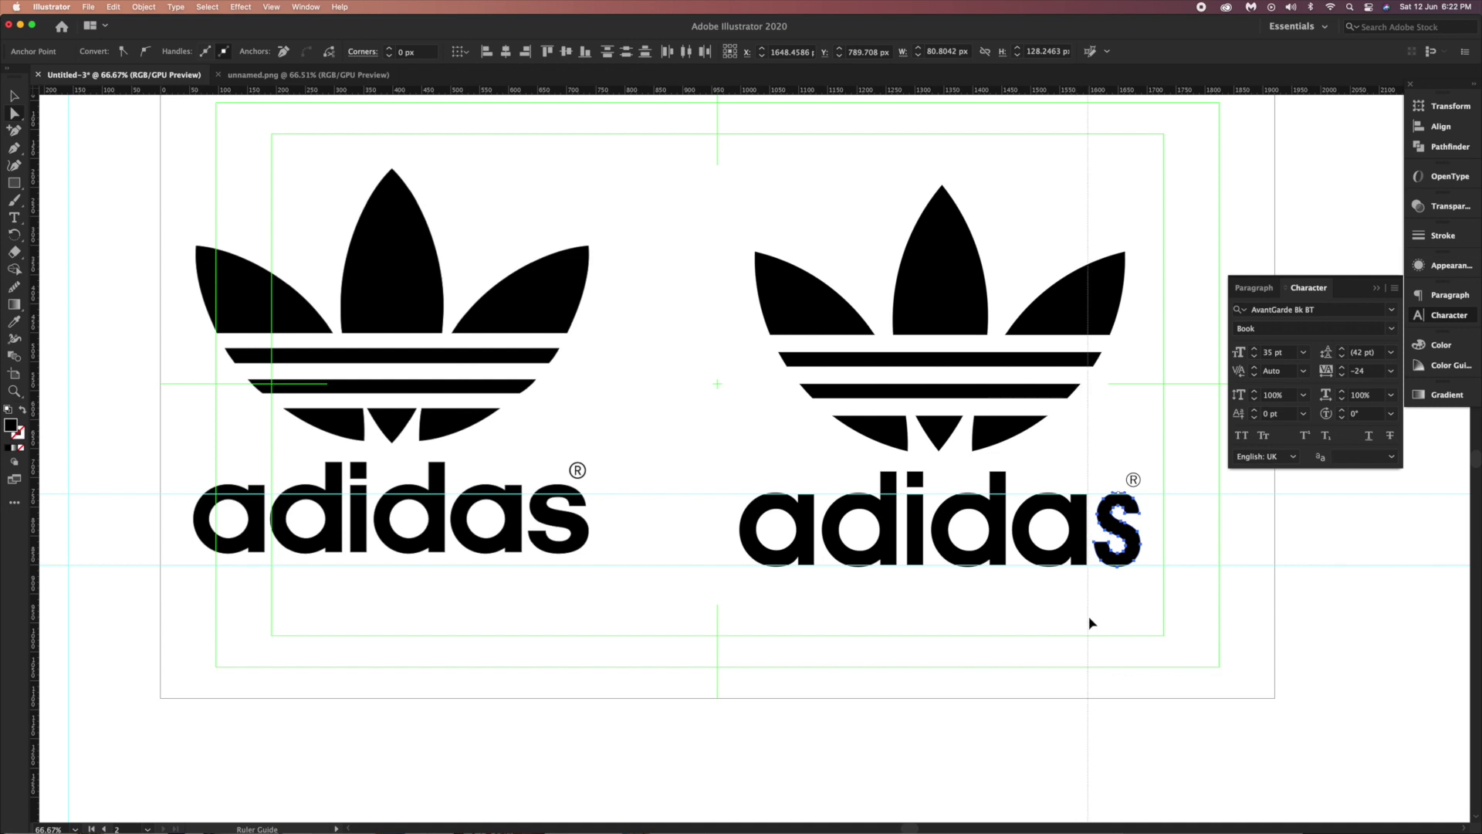
{"action": "left_click_drag", "start_coordinate": [1089, 618], "coordinate": [1092, 619]}
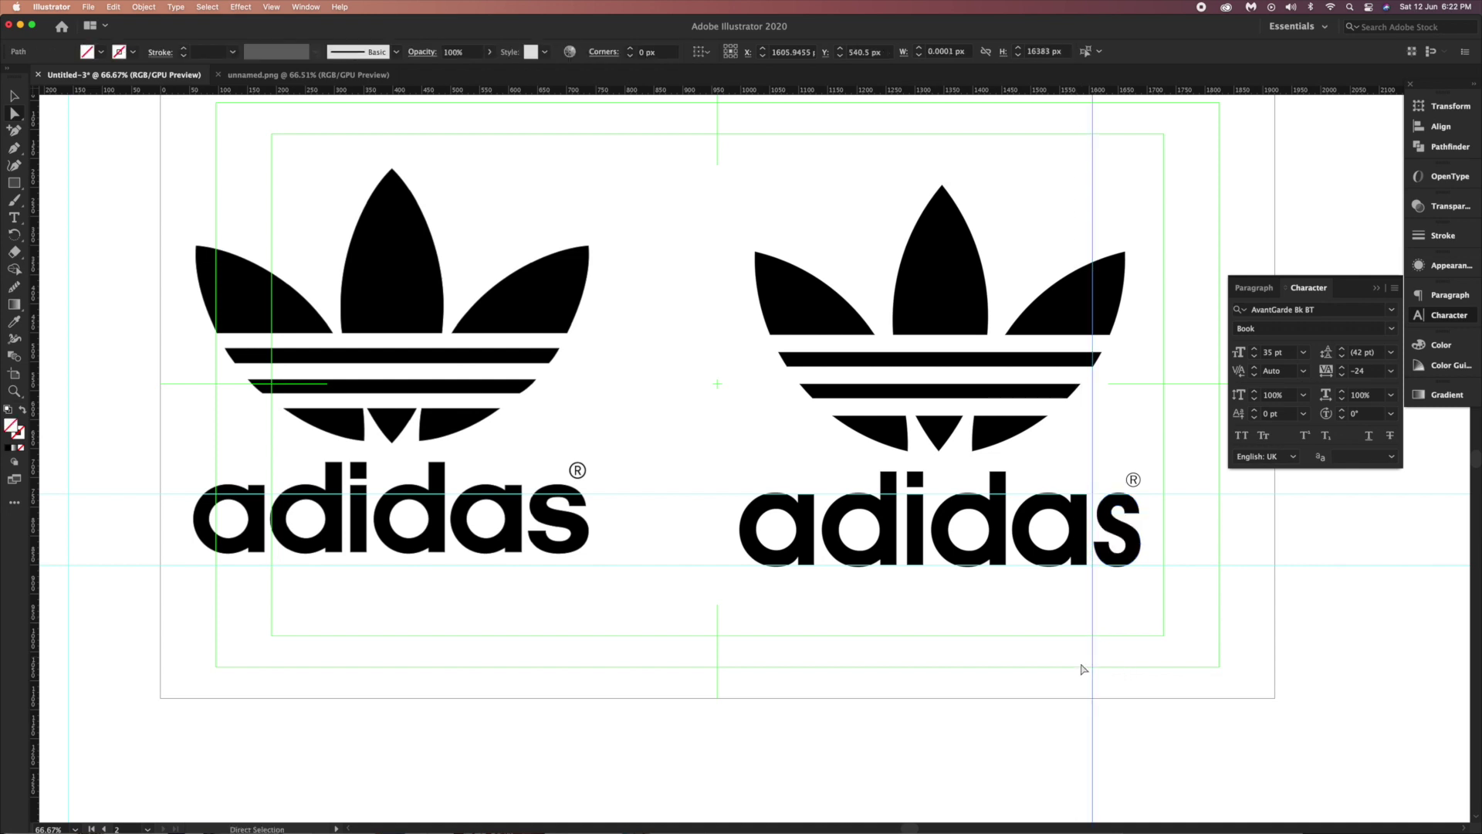
{"action": "left_click_drag", "start_coordinate": [1154, 500], "coordinate": [1105, 579]}
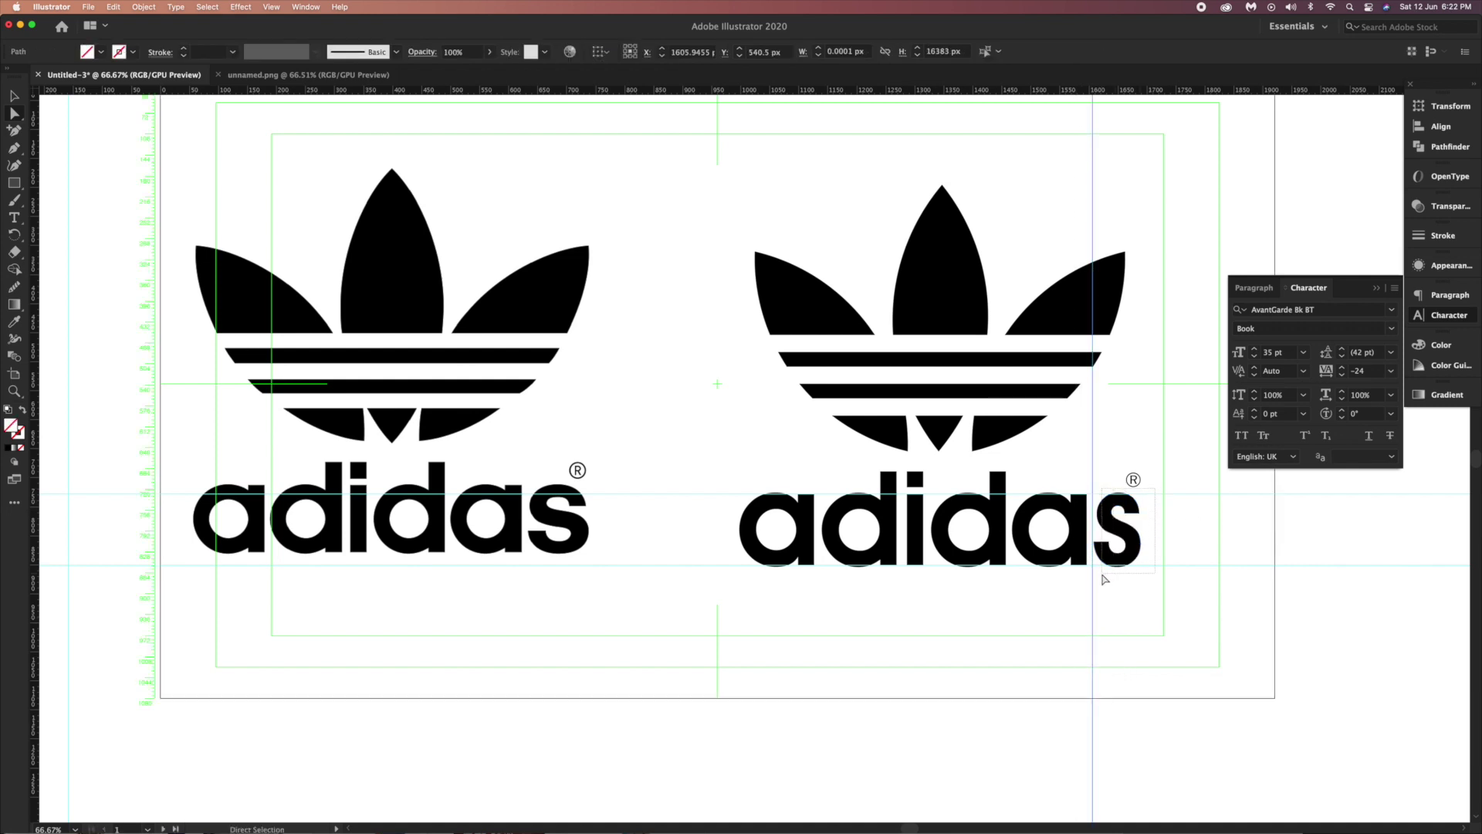
{"action": "key", "text": "Delete"}
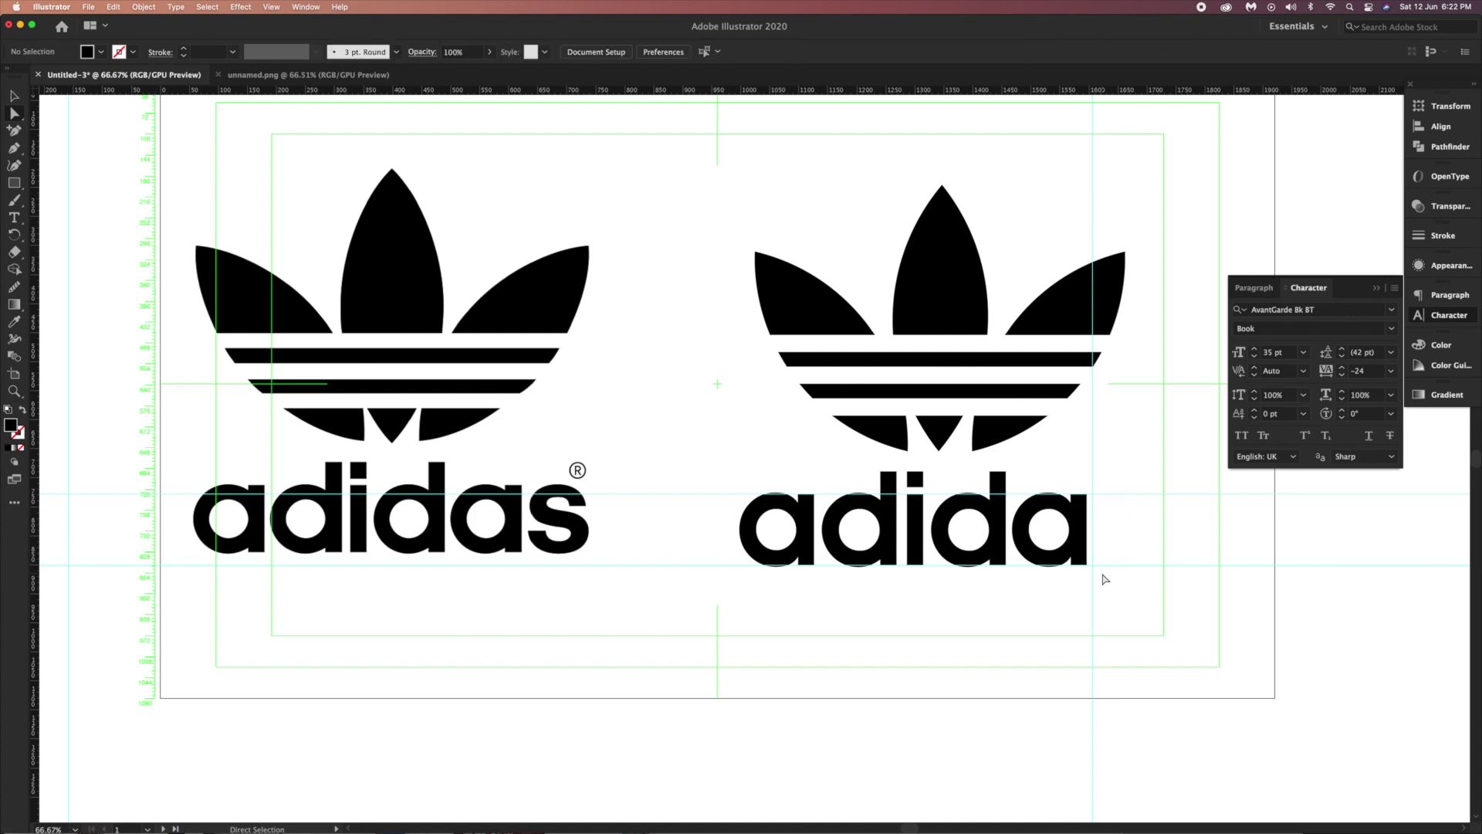
{"action": "key", "text": "t"}
{"action": "left_click", "coordinate": [1119, 609]}
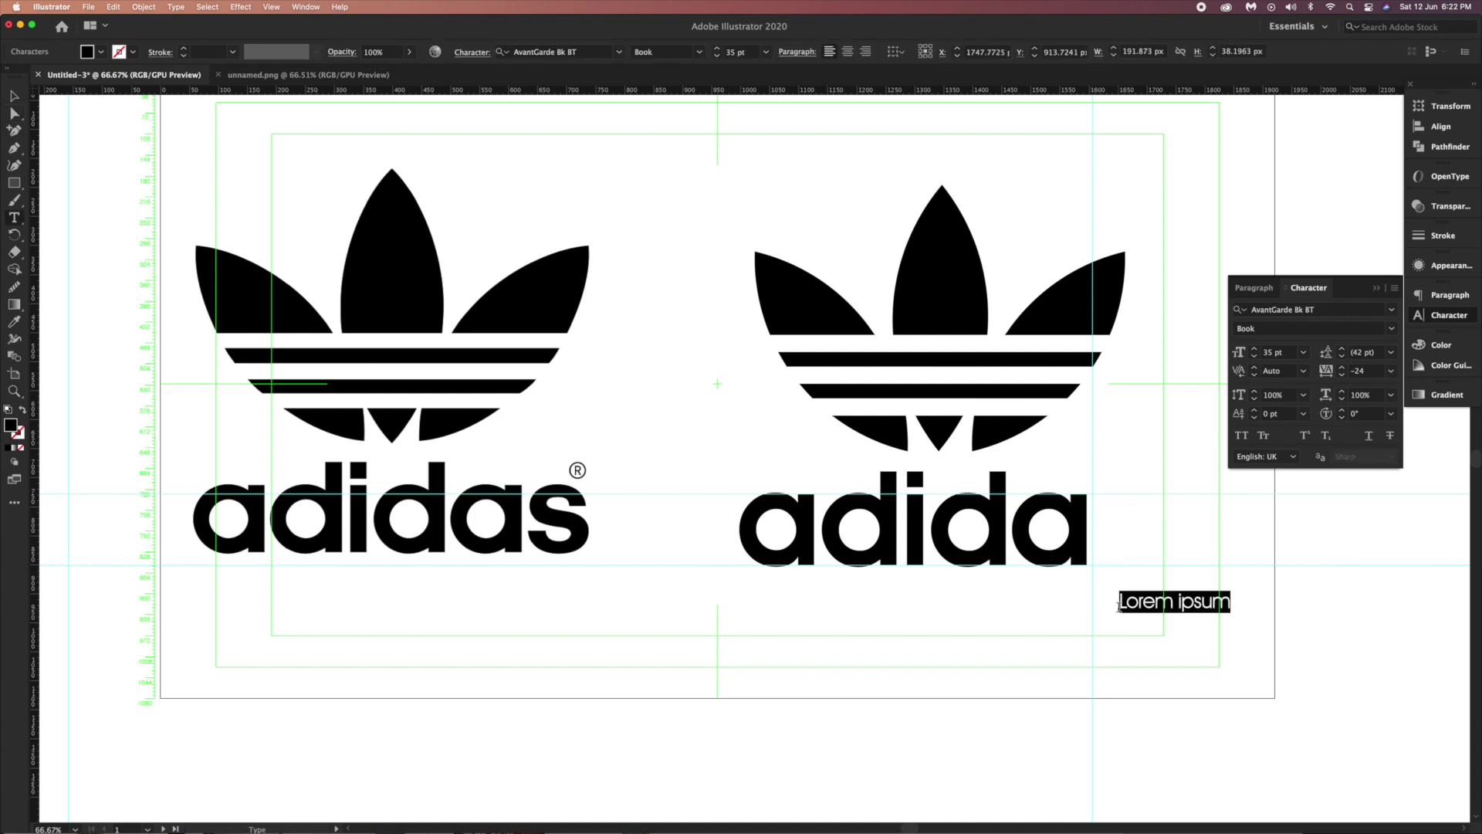
Type a new 's' and set its font to Arial Black.
{"action": "type", "text": "S"}
{"action": "key", "text": "Escape"}
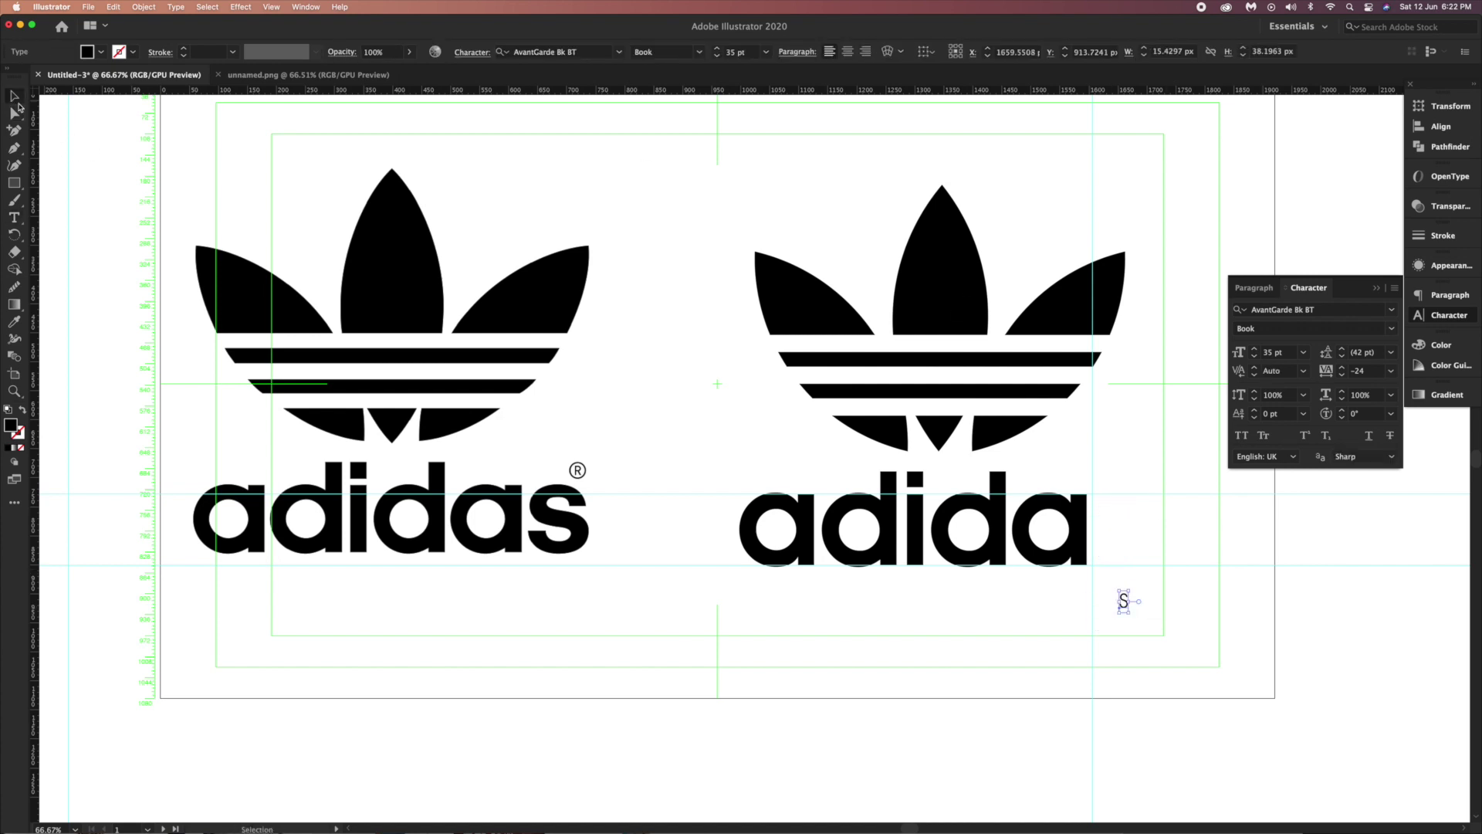
{"action": "left_click", "coordinate": [1326, 309]}
{"action": "type", "text": "a"}
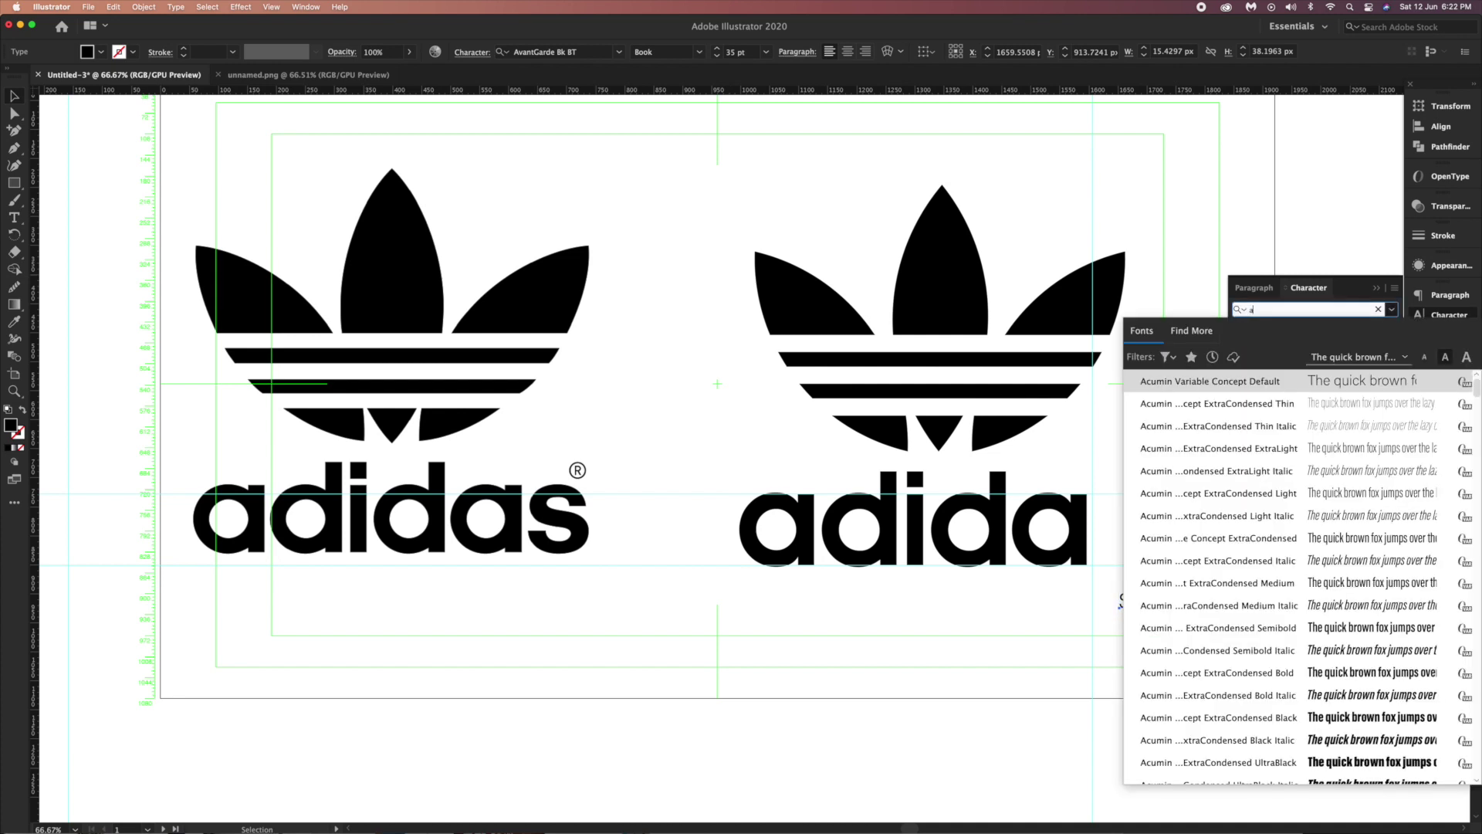
{"action": "type", "text": "rial"}
{"action": "key", "text": "Down"}
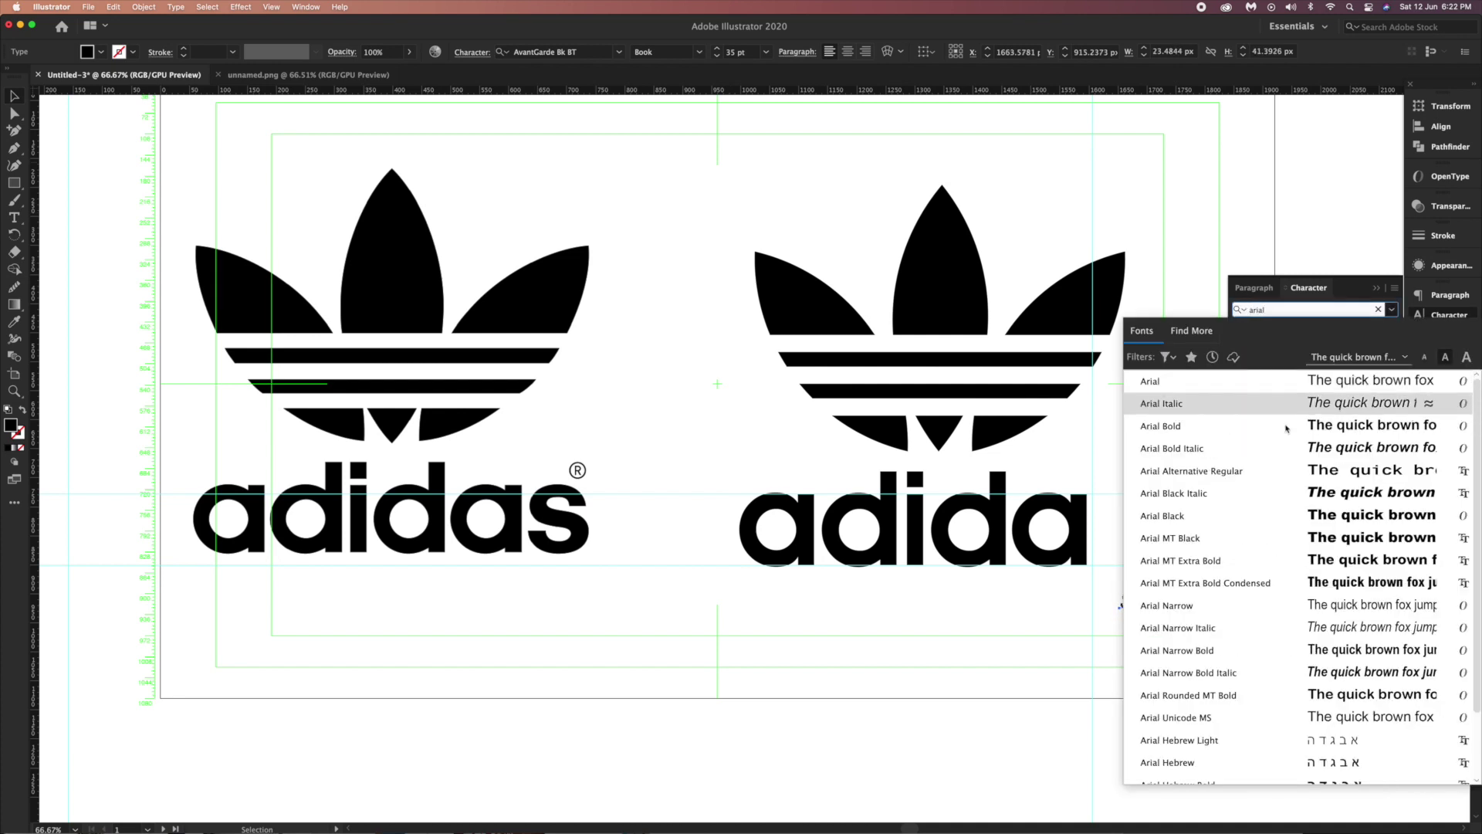
{"action": "key", "text": "Down"}
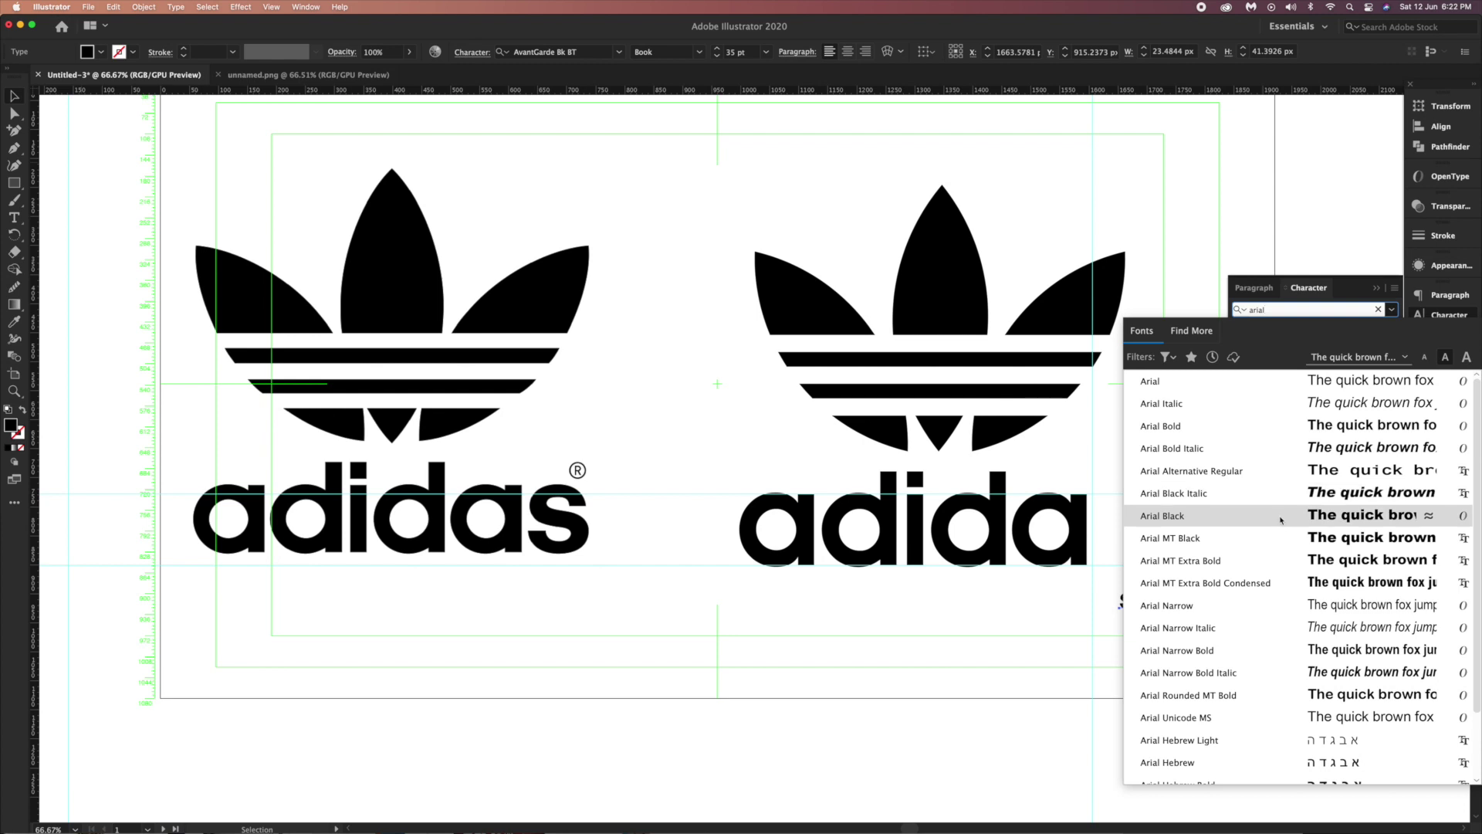
{"action": "left_click", "coordinate": [1314, 516]}
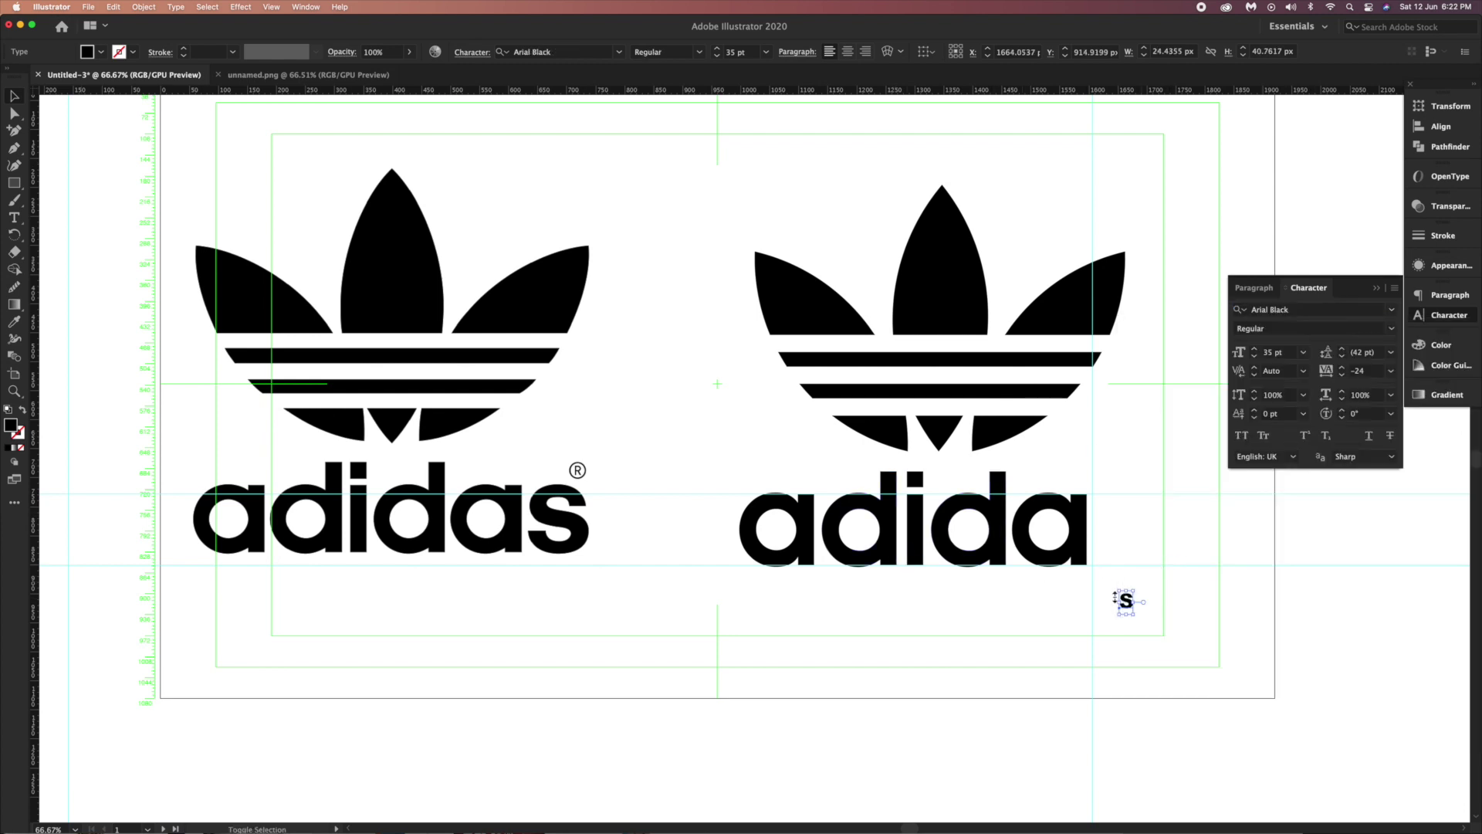
Scale the s to the letter height, place it after 'adida' and convert it to outlines.
{"action": "left_click_drag", "start_coordinate": [1137, 590], "coordinate": [1193, 544]}
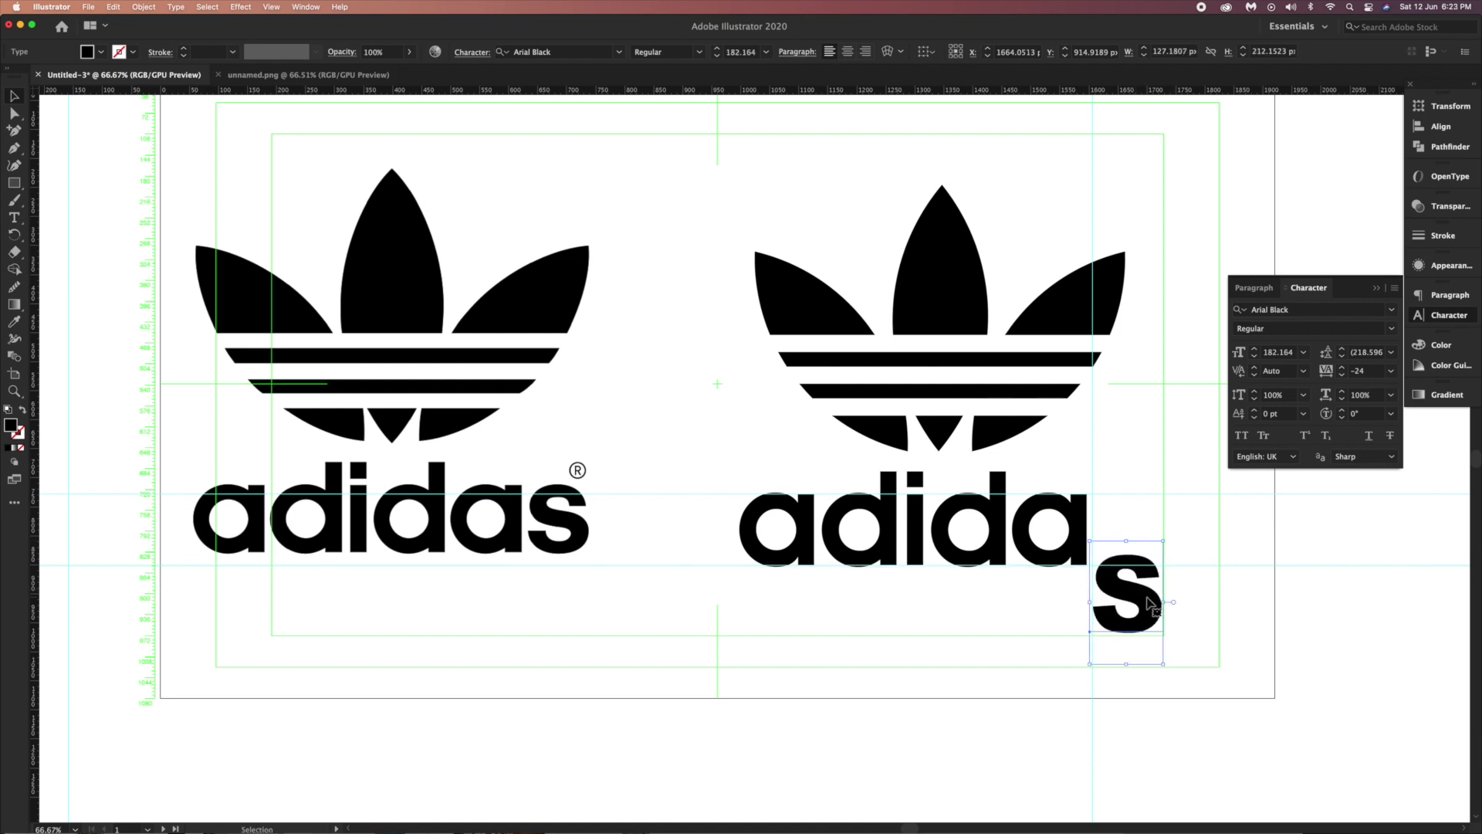
{"action": "mouse_move", "coordinate": [1151, 593]}
{"action": "left_mouse_down"}
{"action": "mouse_move", "coordinate": [1164, 527]}
{"action": "mouse_move", "coordinate": [1152, 535]}
{"action": "left_mouse_up"}
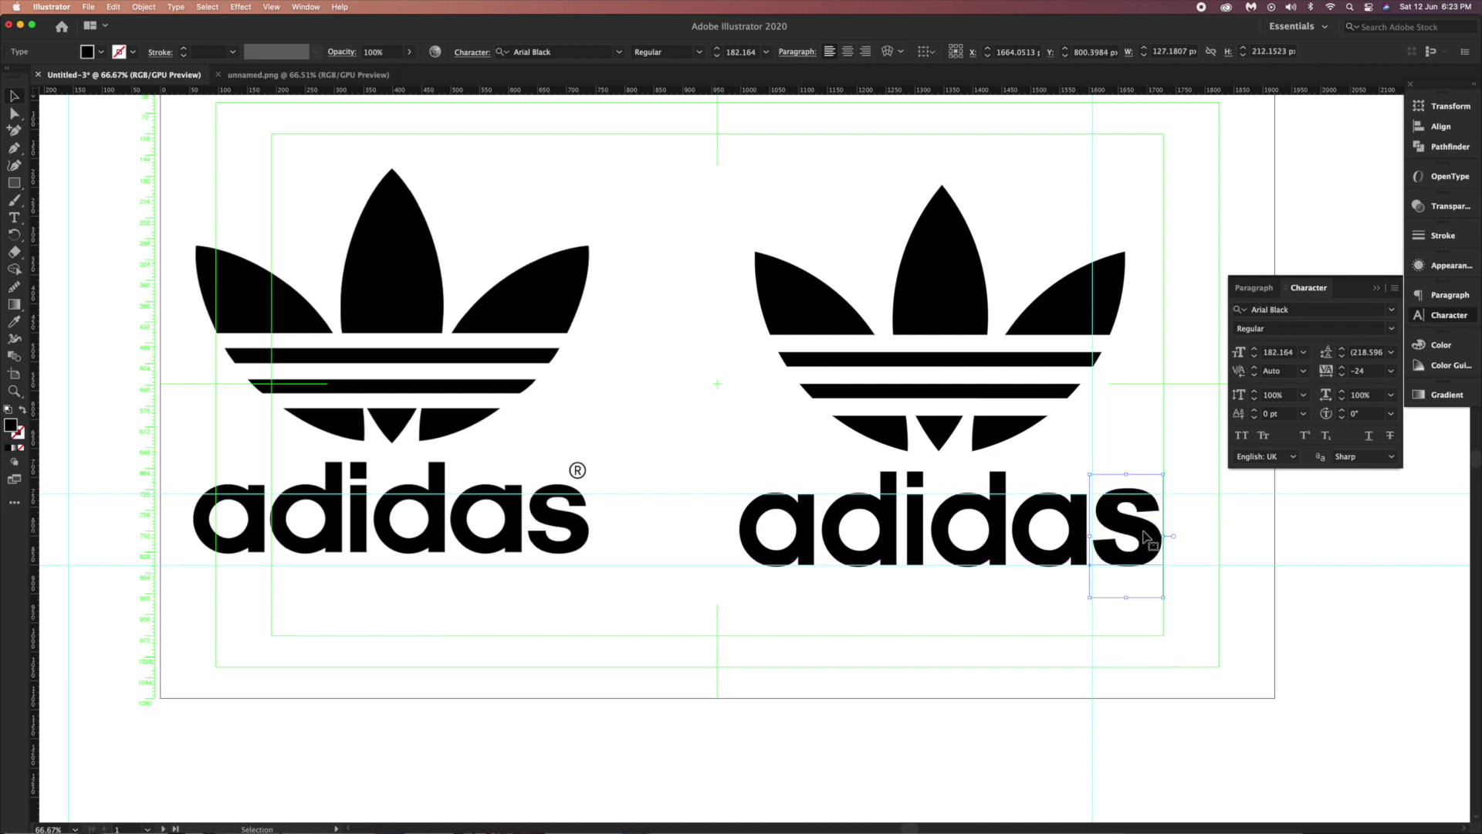
{"action": "left_click_drag", "start_coordinate": [1164, 476], "coordinate": [1165, 479]}
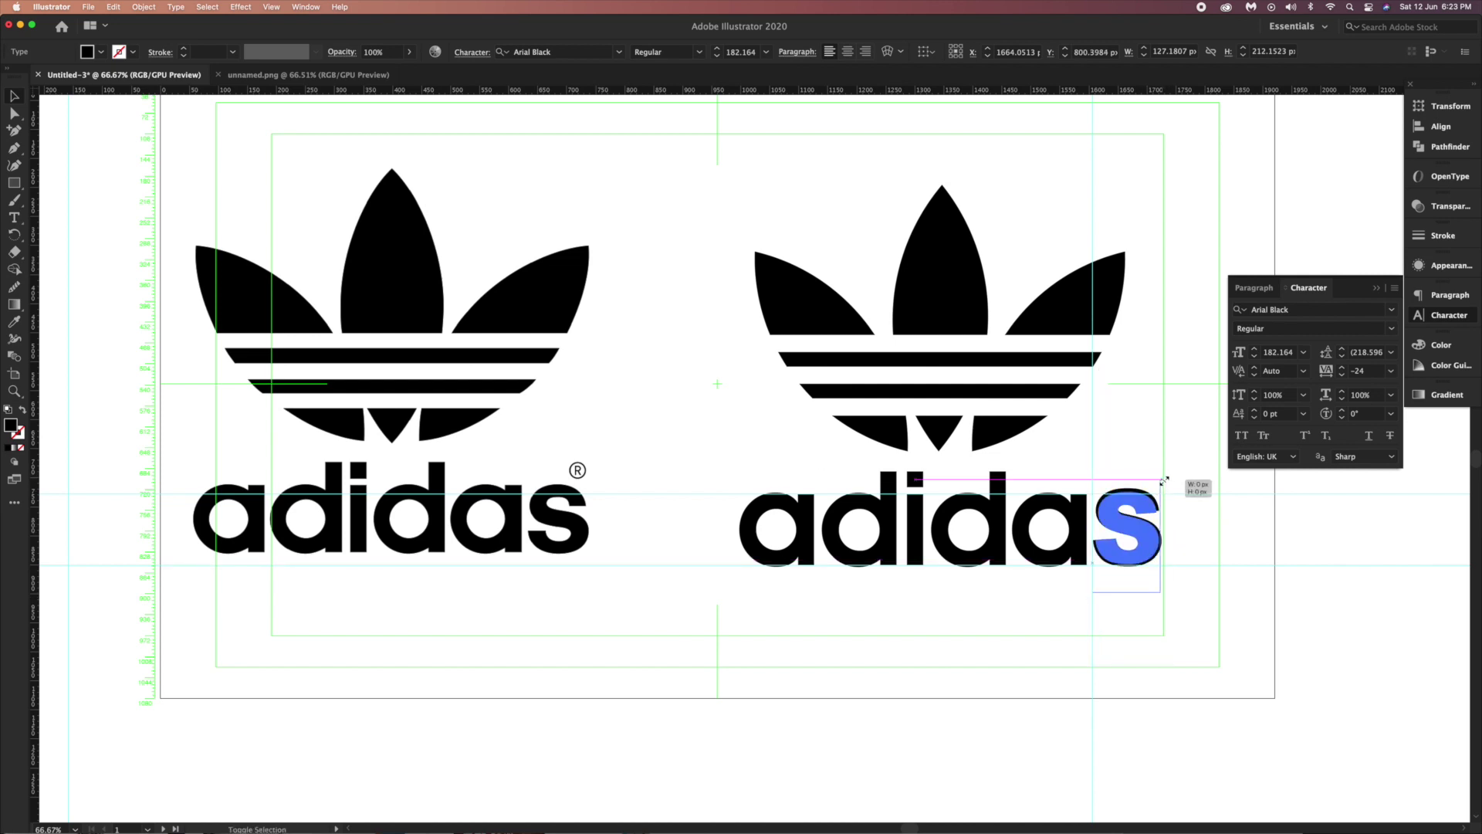
{"action": "right_click", "coordinate": [1136, 526]}
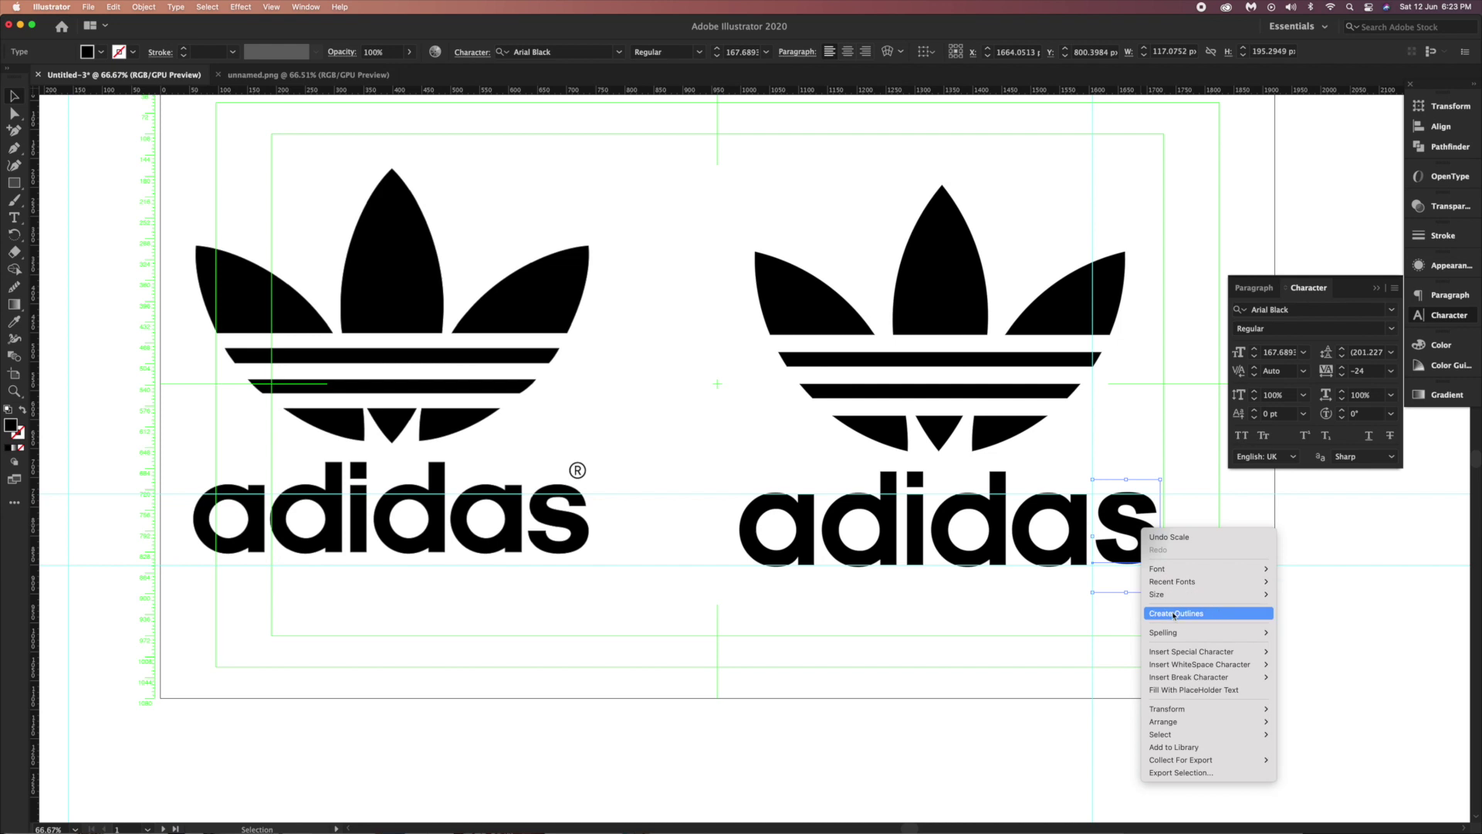
{"action": "left_click", "coordinate": [1181, 609]}
Zoom in, resize the s between the guides and nudge it down once and left twice.
{"action": "key", "text": "super+plus"}
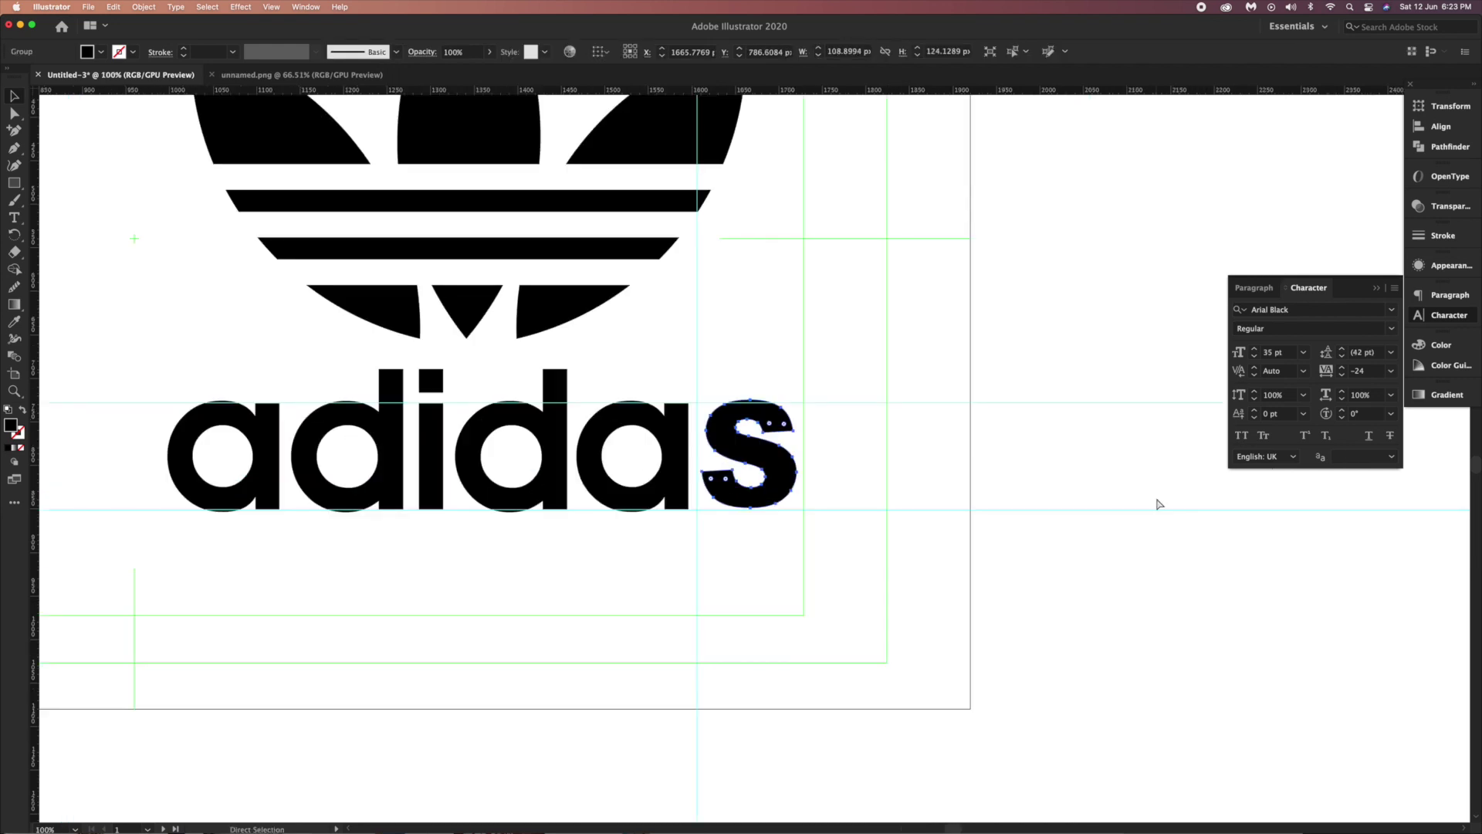
{"action": "key", "text": "super+plus"}
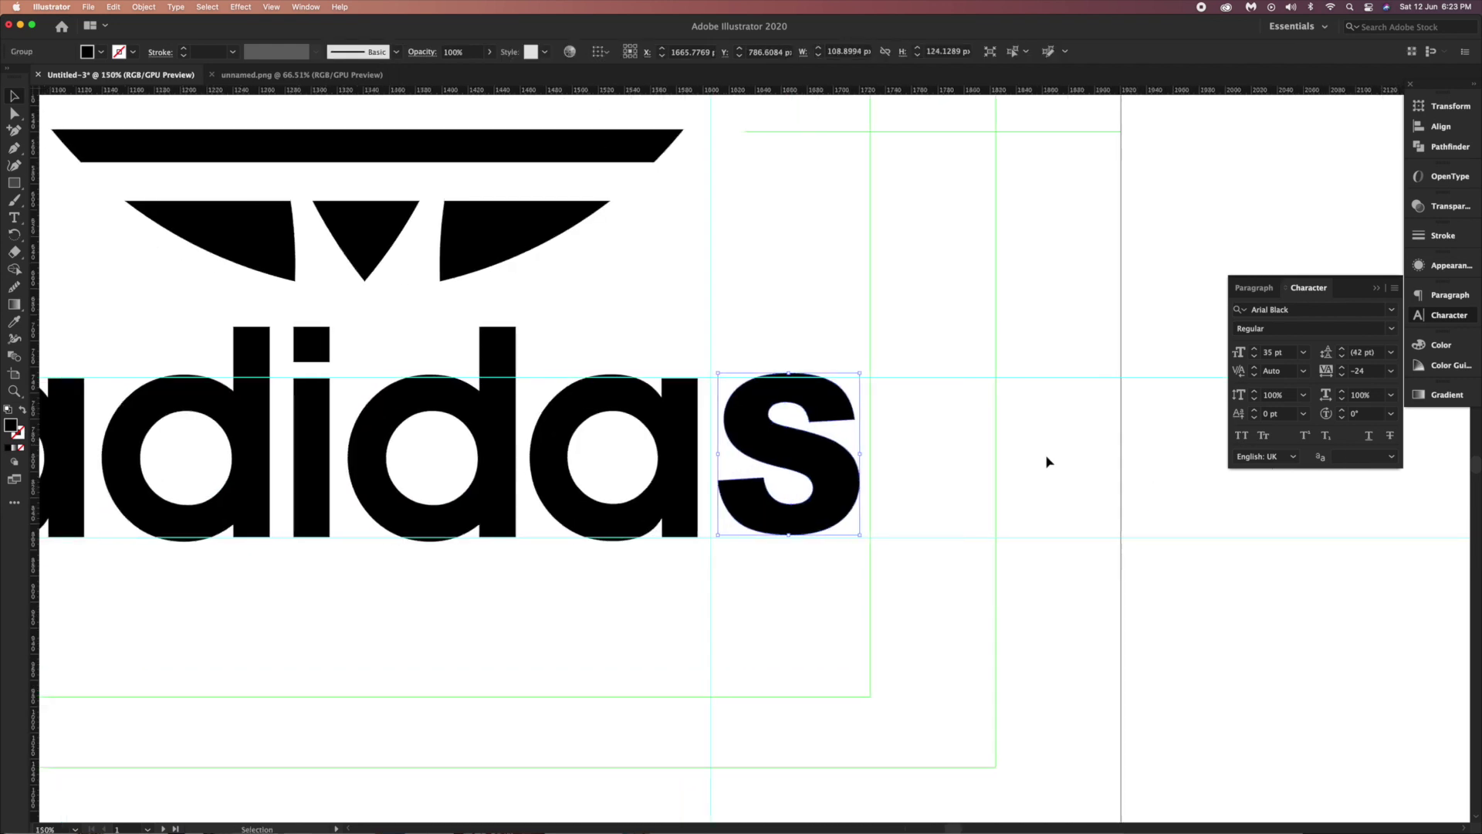
{"action": "left_click_drag", "start_coordinate": [915, 373], "coordinate": [918, 374]}
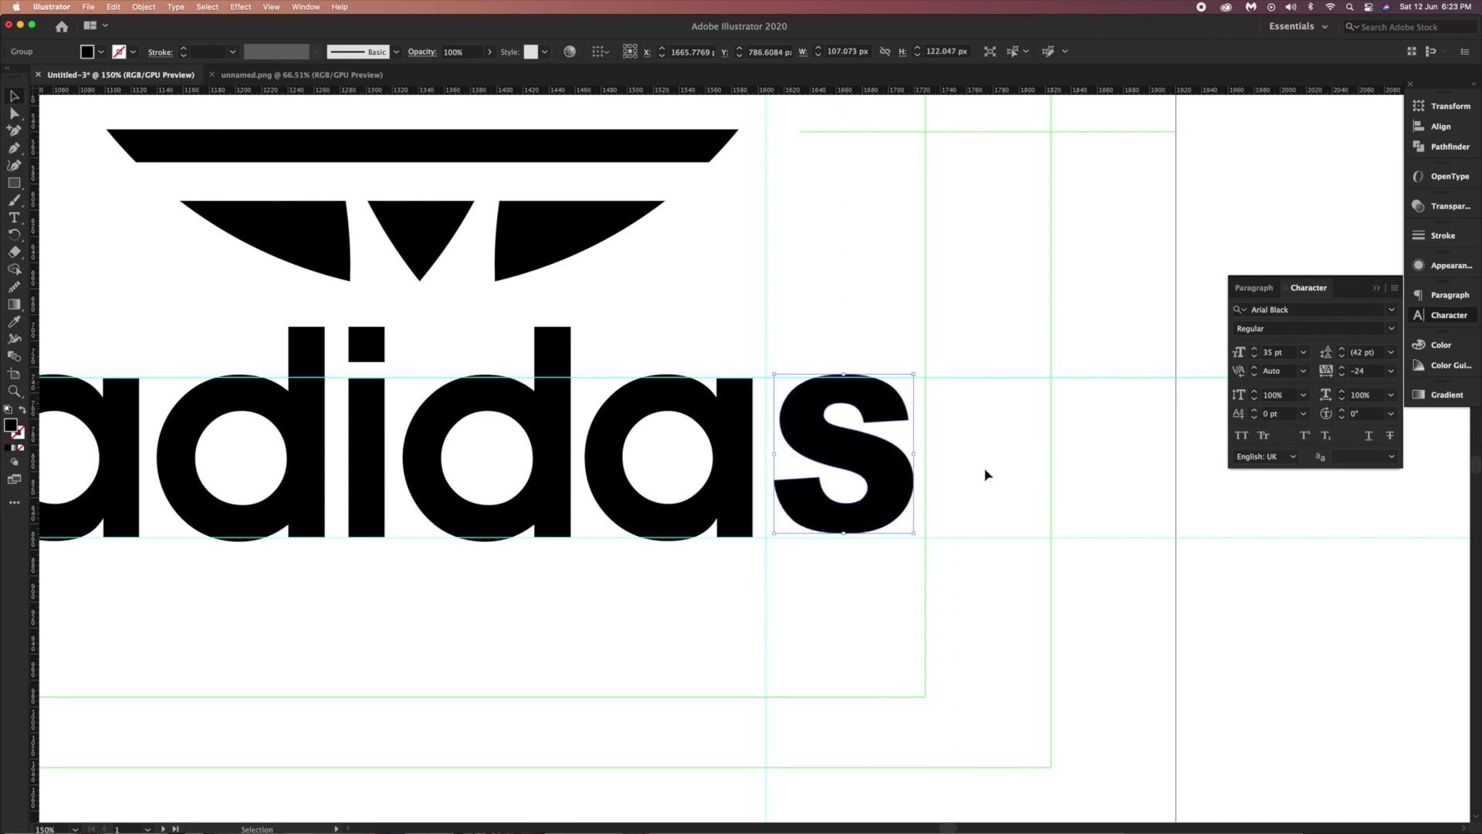
{"action": "key", "text": "Down"}
{"action": "key", "text": "Down"}
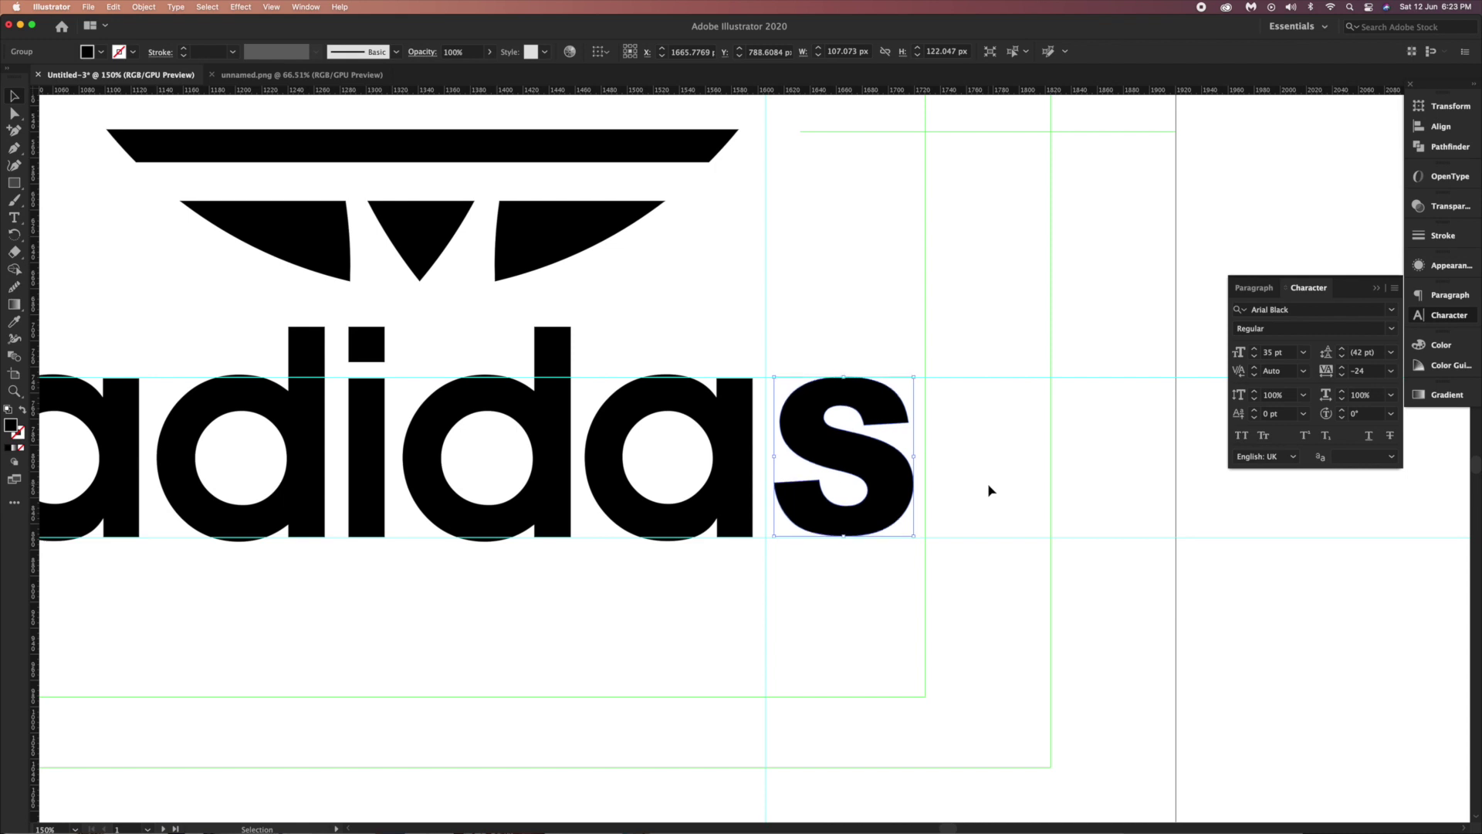
{"action": "key", "text": "Left"}
{"action": "key", "text": "Left"}
{"action": "key", "text": "Left"}
{"action": "key", "text": "Left"}
{"action": "key", "text": "Left"}
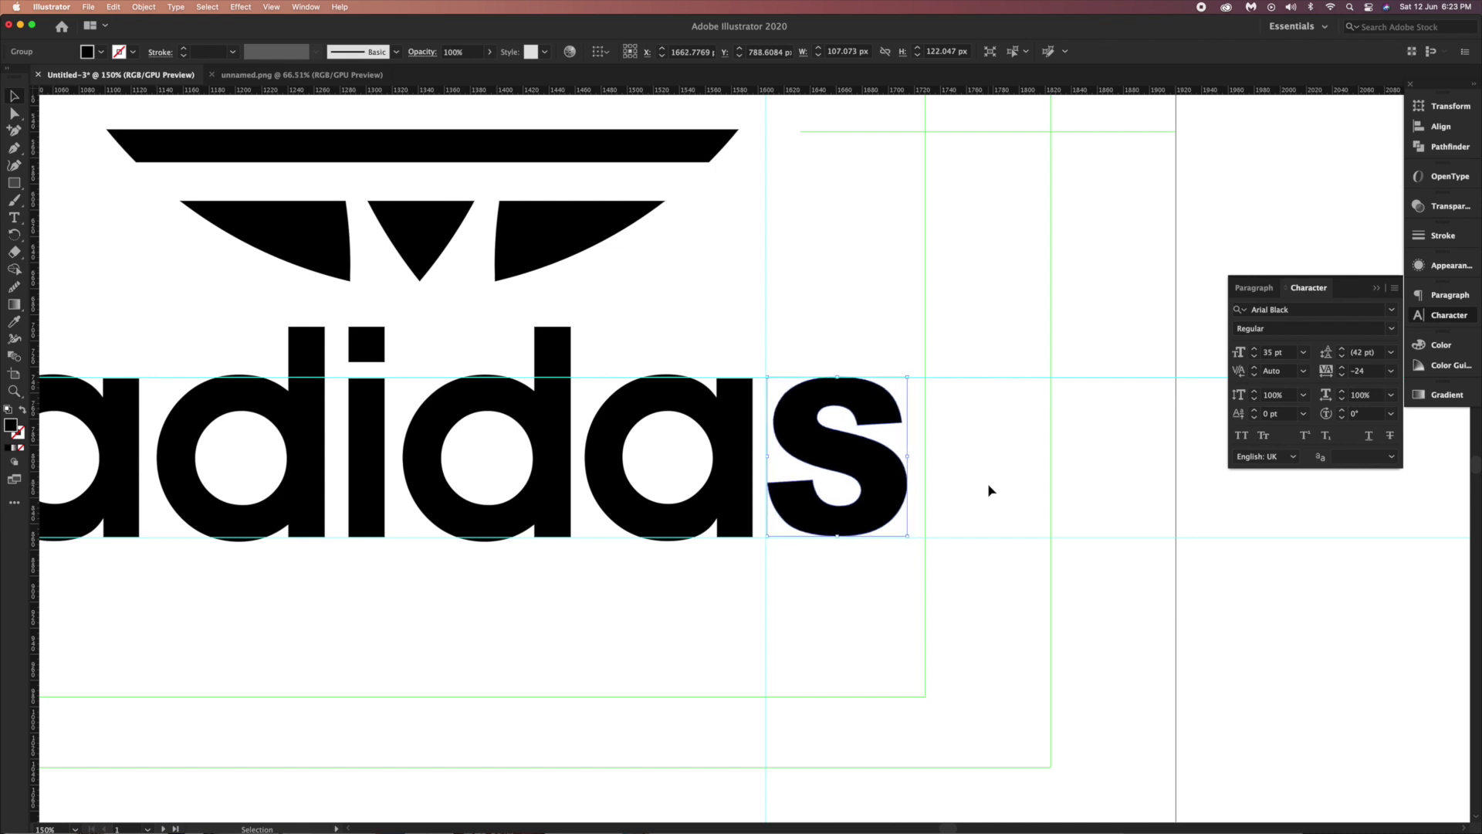
{"action": "key", "text": "Left"}
Delete both horizontal guides and zoom back out to the whole artboard.
{"action": "left_click", "coordinate": [1025, 554]}
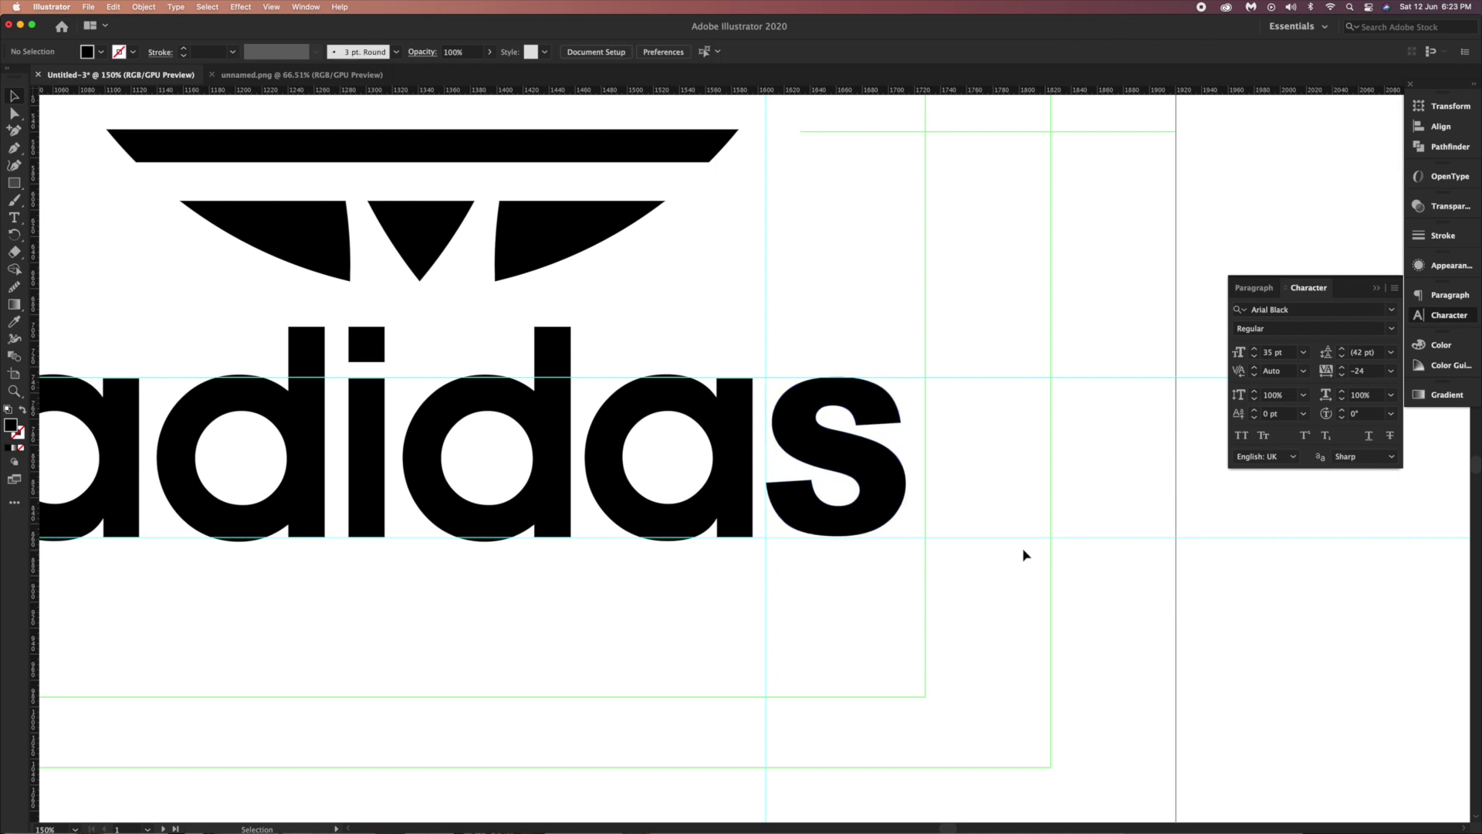
{"action": "left_click", "coordinate": [1025, 553]}
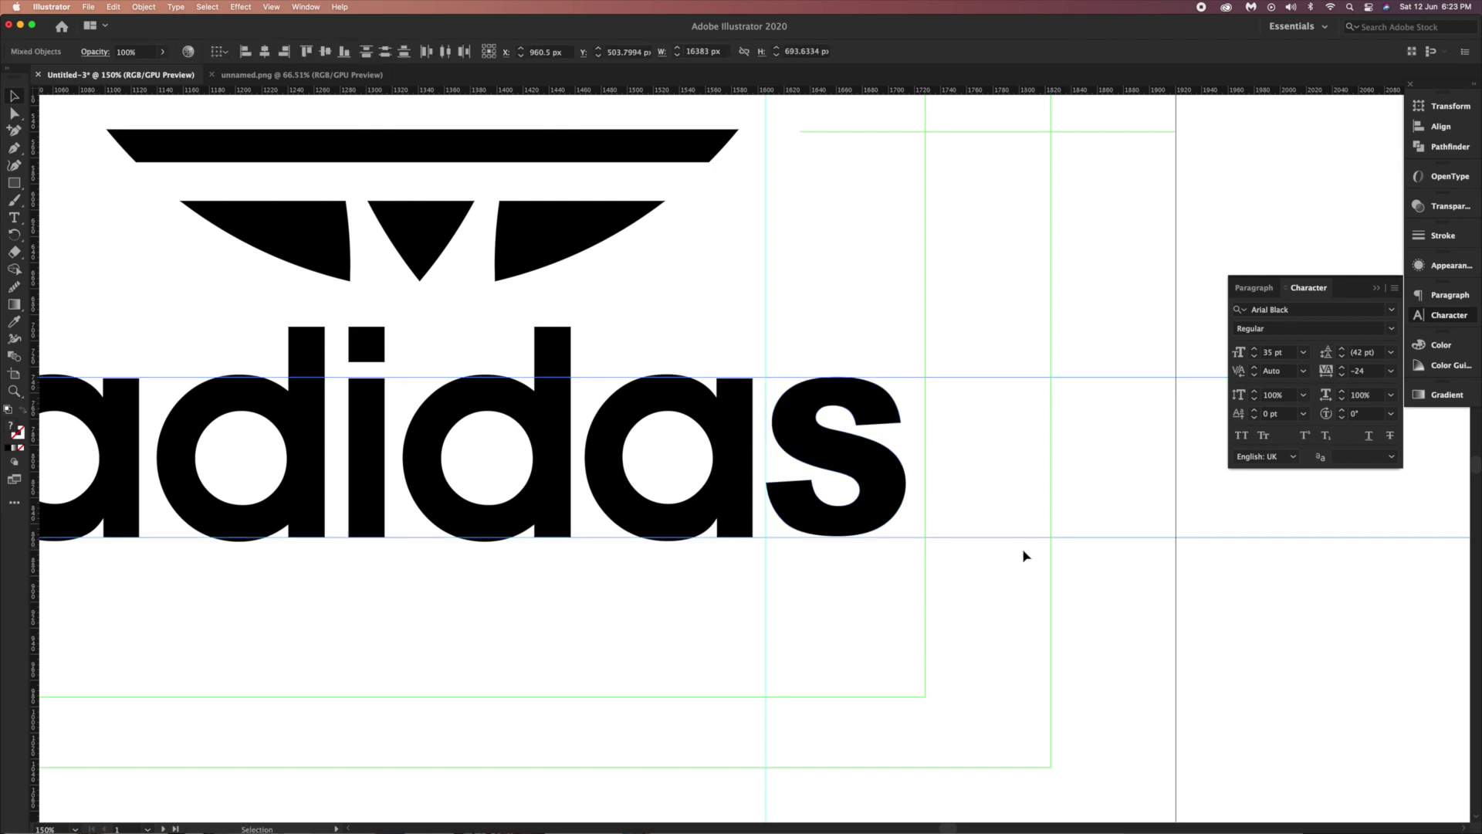
{"action": "left_click_drag", "start_coordinate": [1012, 563], "coordinate": [1007, 351]}
{"action": "key", "text": "Delete"}
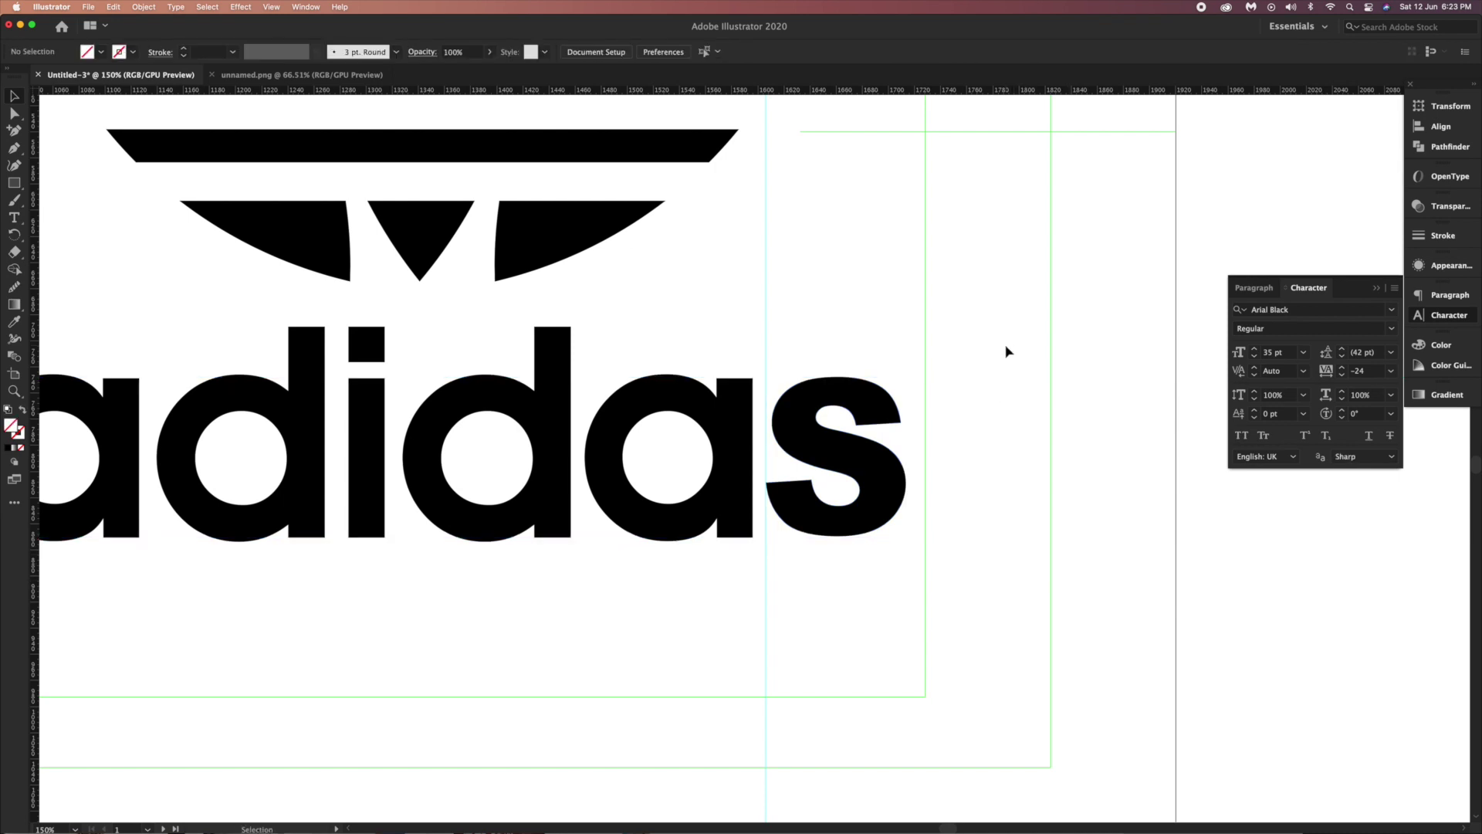
{"action": "key", "text": "super+minus"}
{"action": "key", "text": "super+minus"}
{"action": "key", "text": "super+minus"}
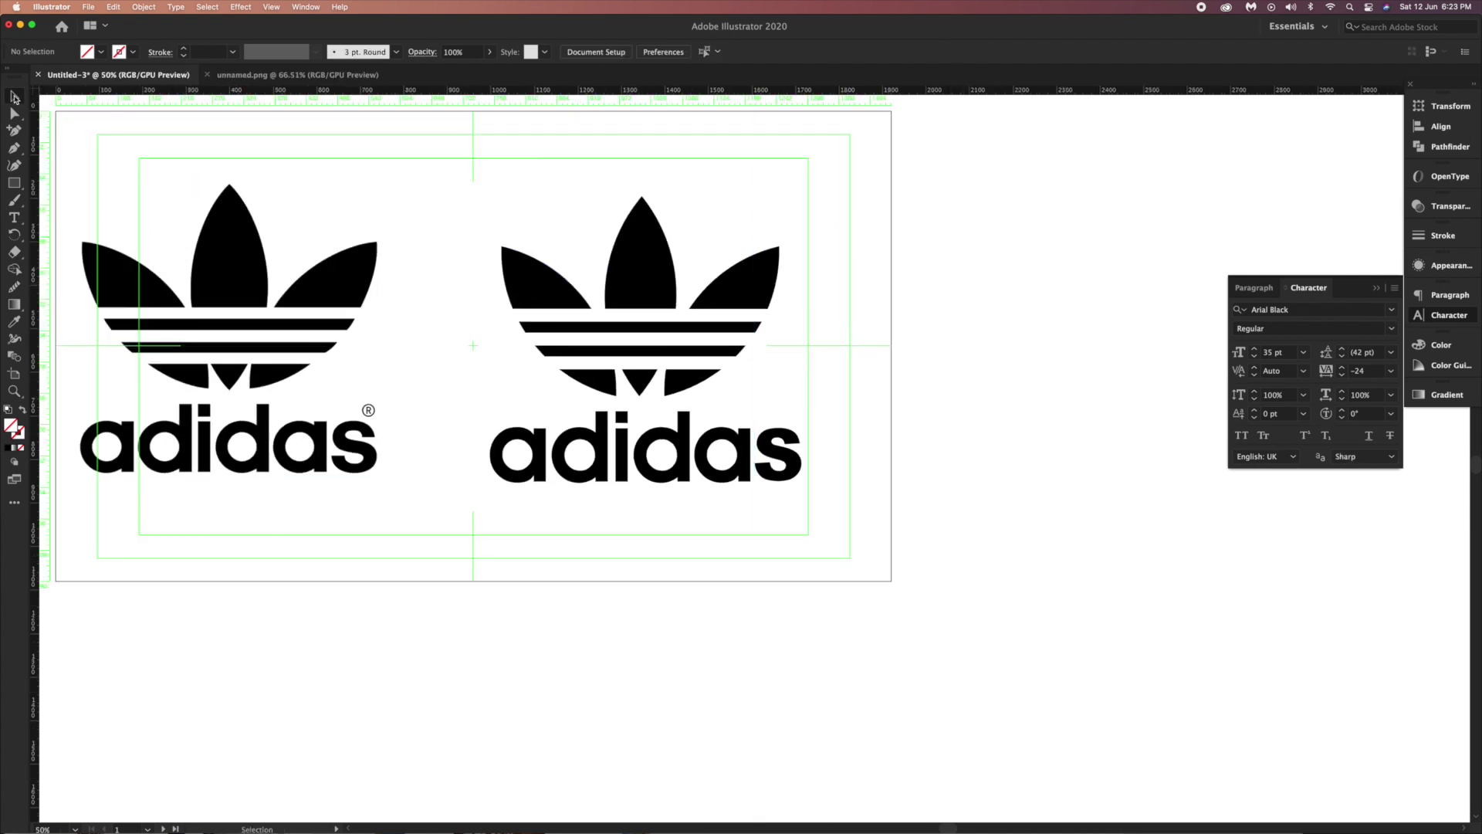
Create a new ® text object below the artboard from the Glyphs panel.
{"action": "scroll", "coordinate": [479, 420], "scroll_direction": "left", "scroll_amount": 2}
{"action": "scroll", "coordinate": [432, 410], "scroll_direction": "left", "scroll_amount": 2}
{"action": "scroll", "coordinate": [384, 395], "scroll_direction": "left", "scroll_amount": 1}
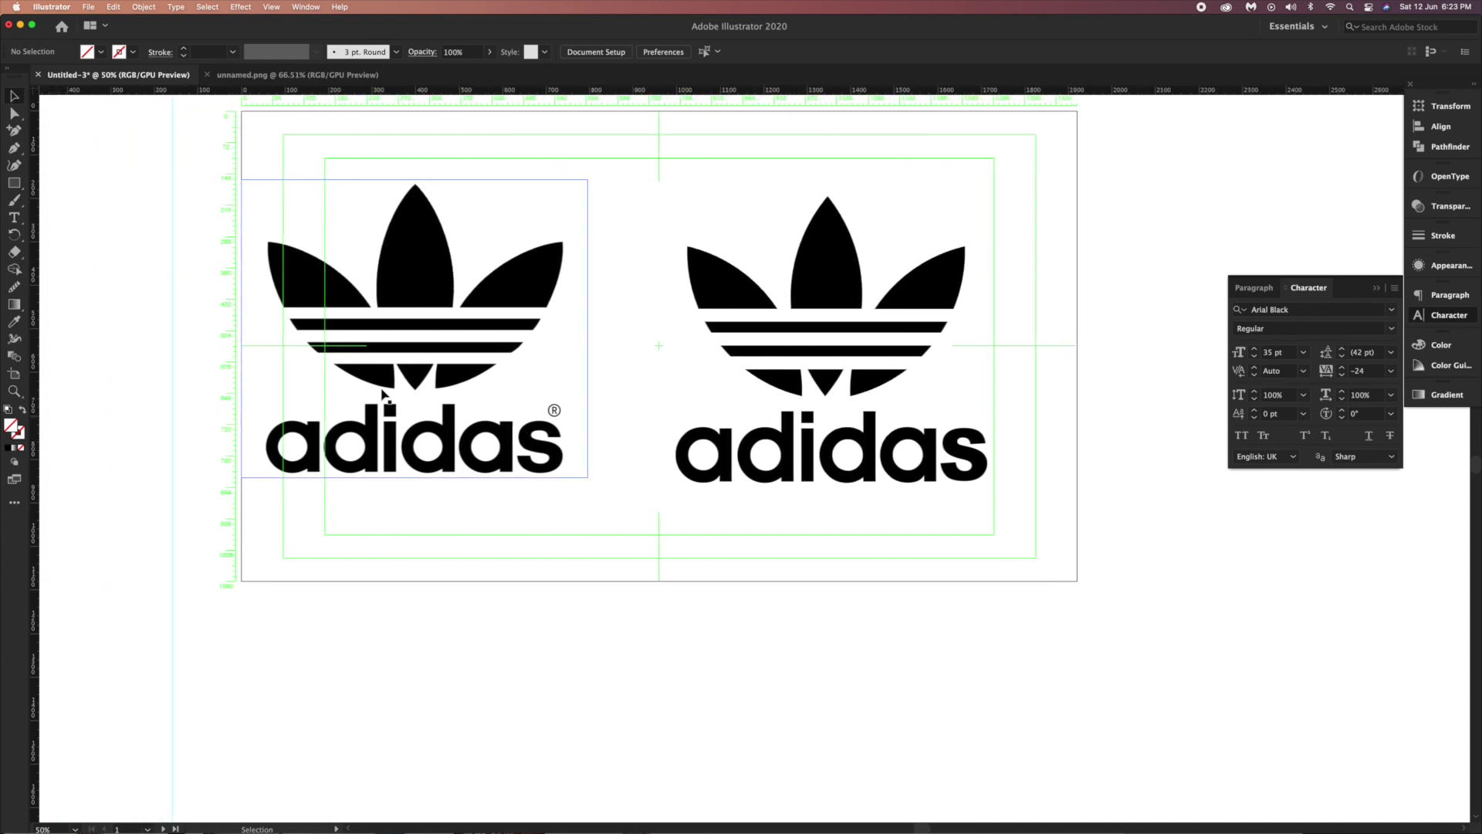
{"action": "scroll", "coordinate": [383, 395], "scroll_direction": "left", "scroll_amount": 1}
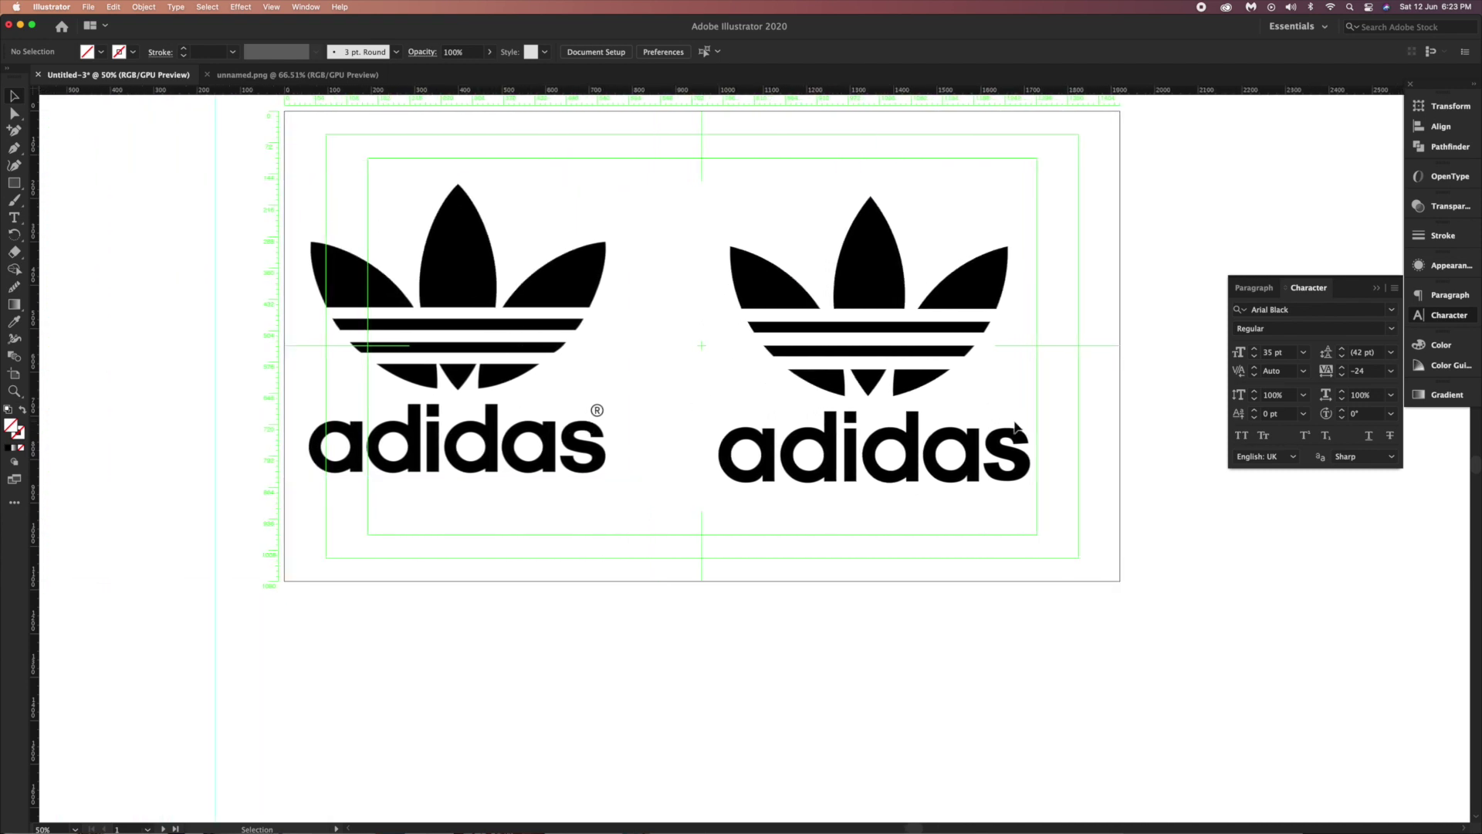
{"action": "key", "text": "t"}
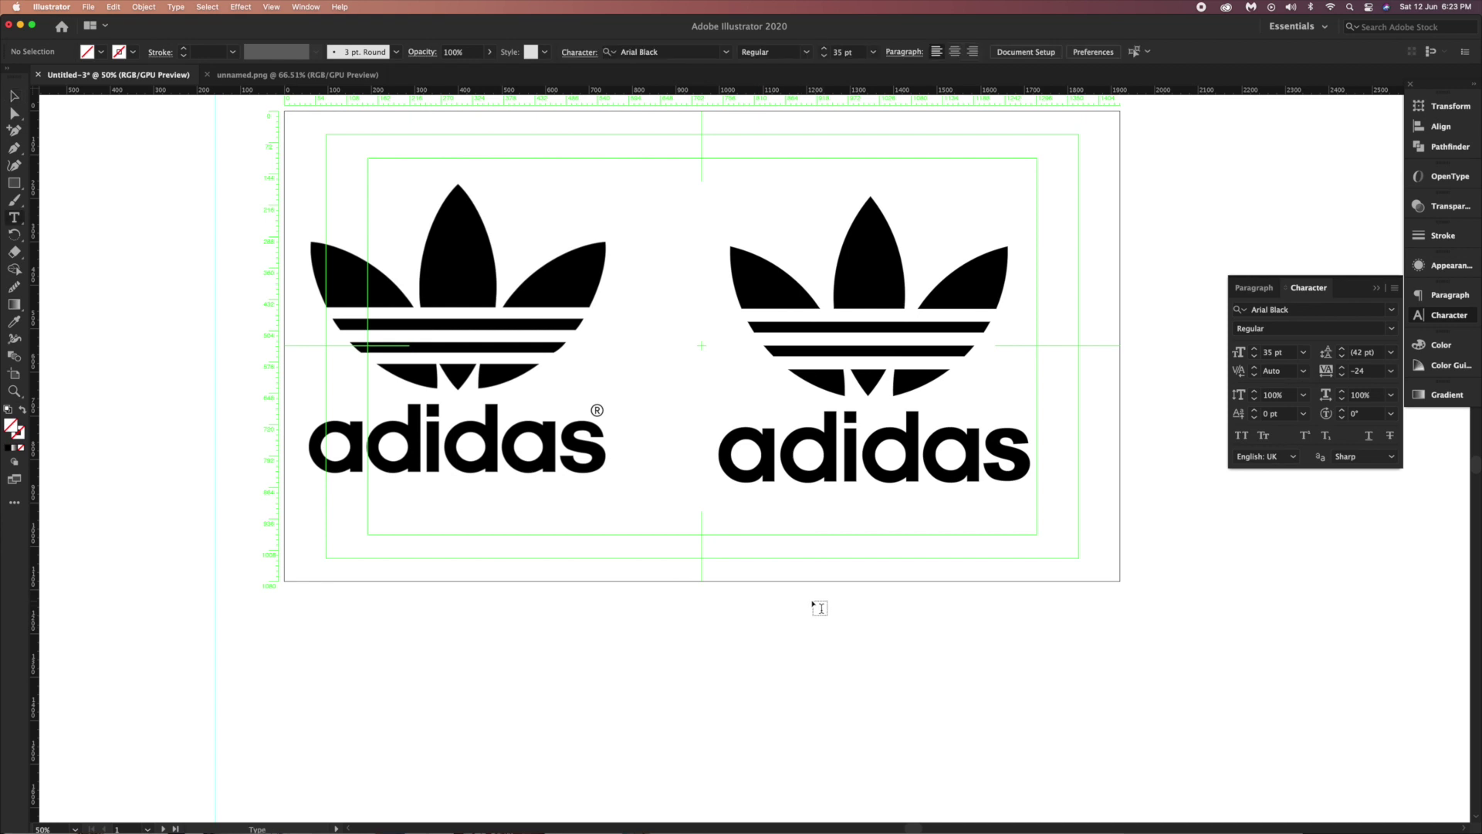
{"action": "left_click", "coordinate": [813, 603]}
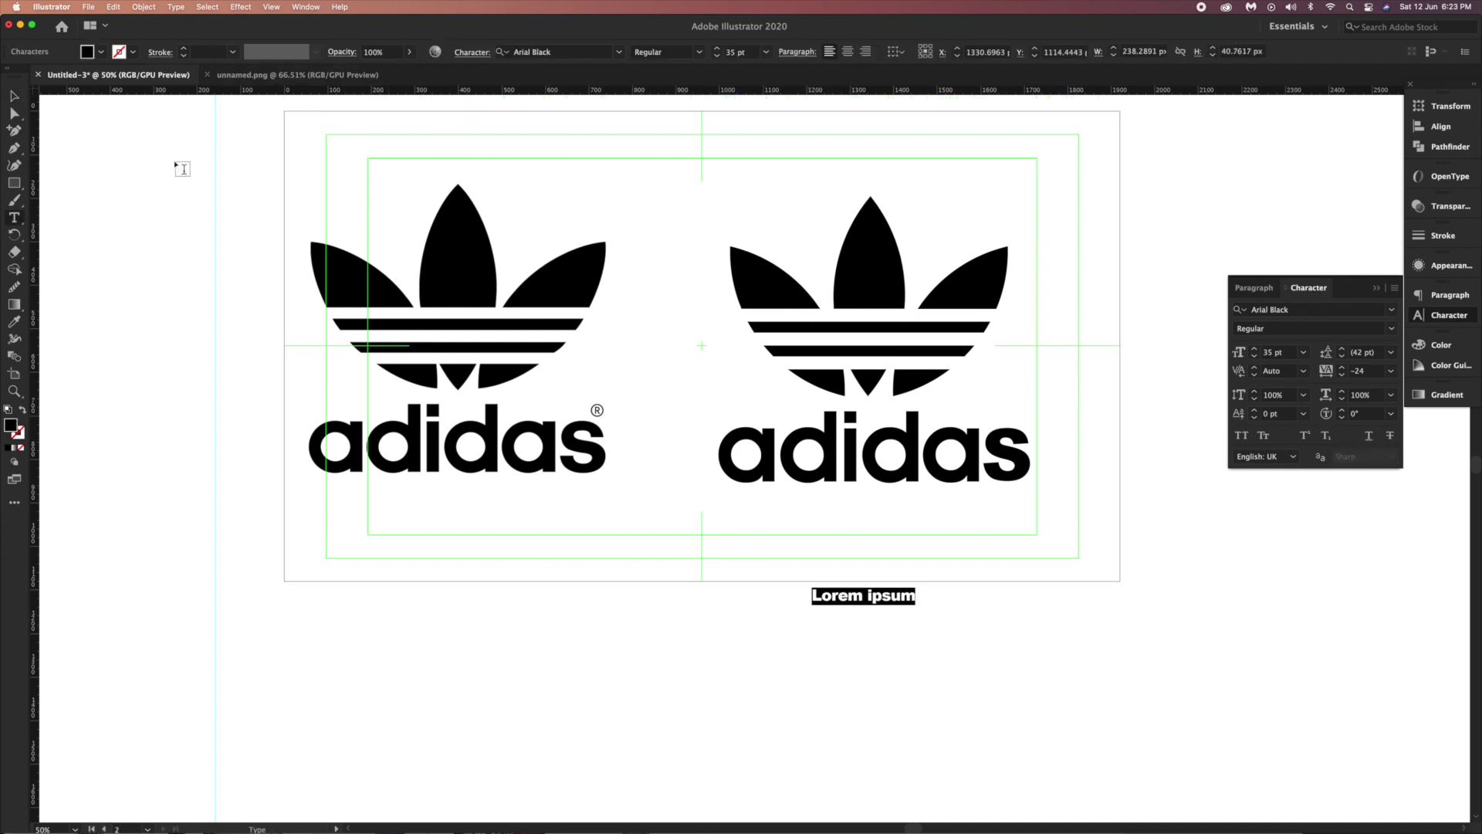
{"action": "left_click", "coordinate": [178, 8]}
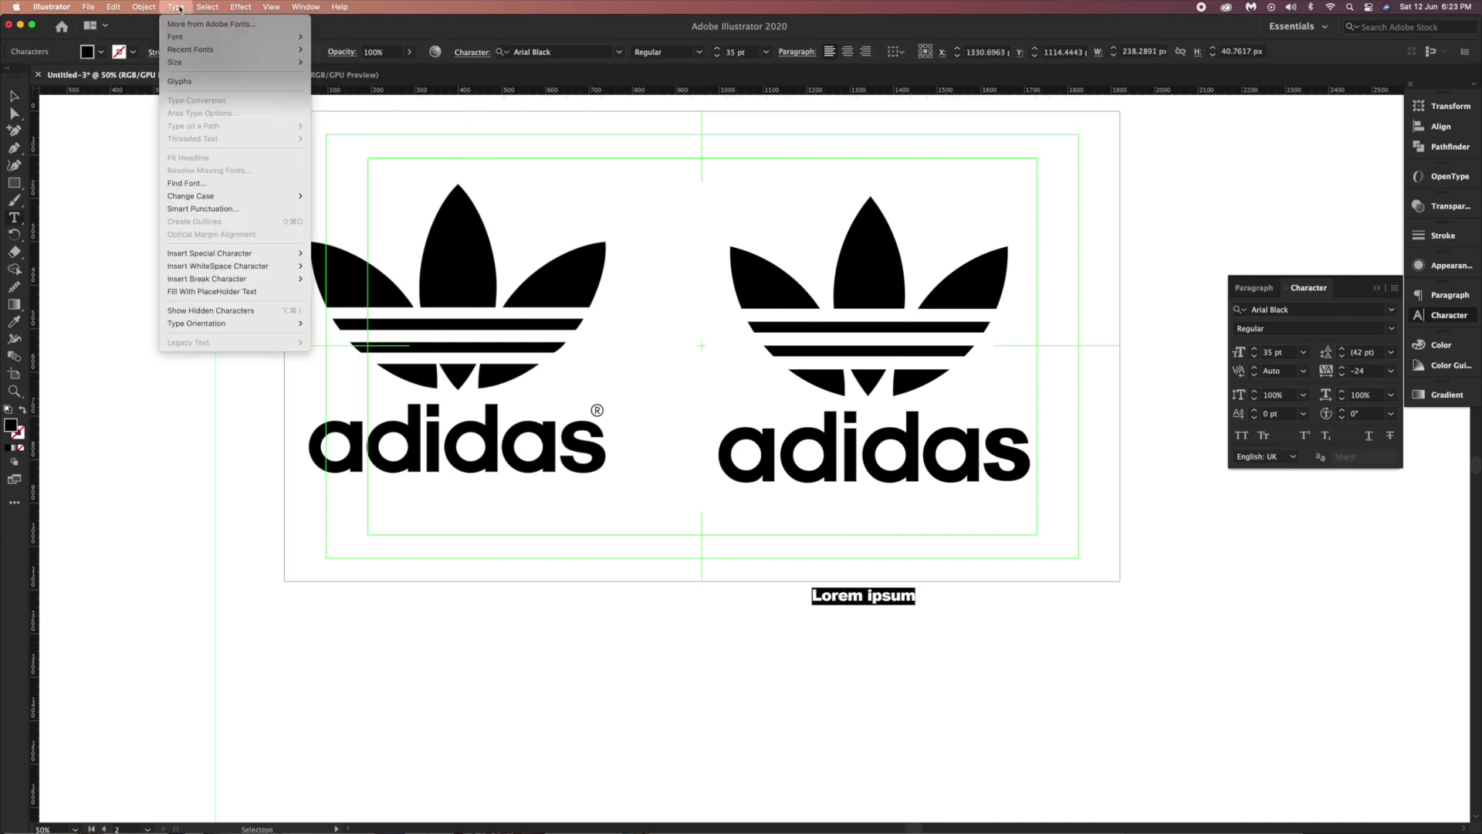
{"action": "left_click", "coordinate": [185, 82]}
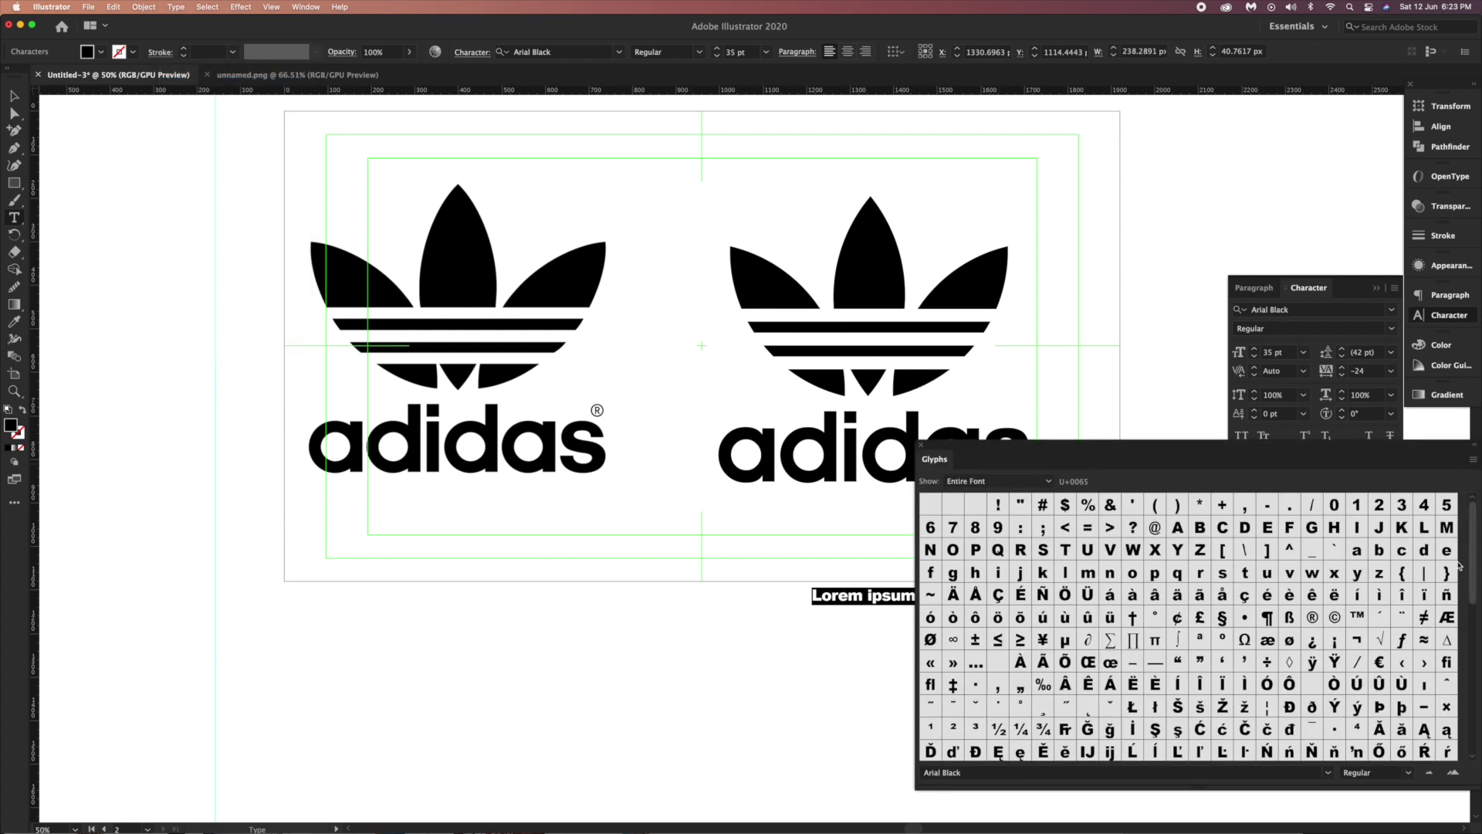
{"action": "double_click", "coordinate": [1312, 616]}
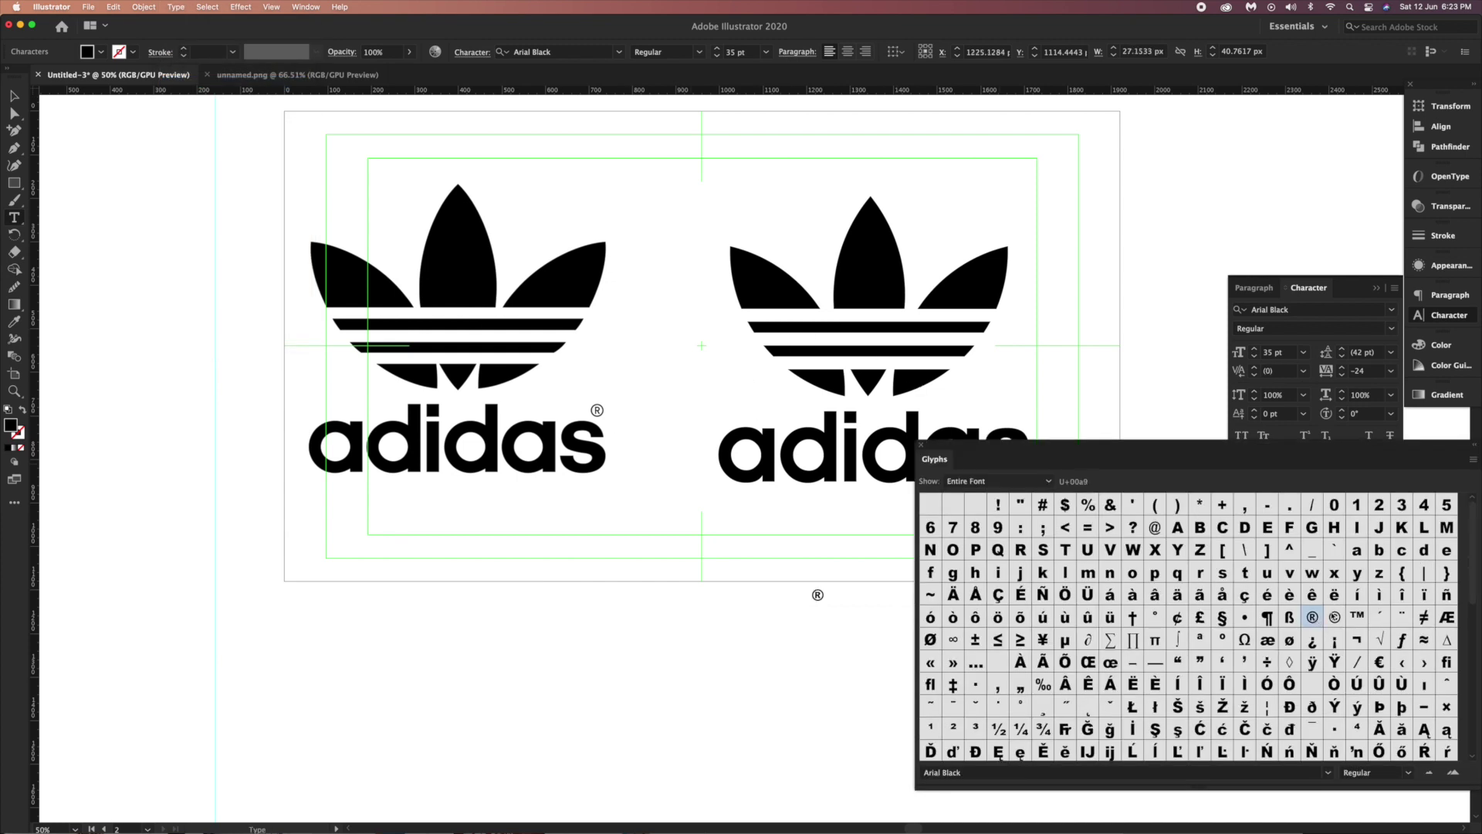
{"action": "left_click", "coordinate": [920, 449]}
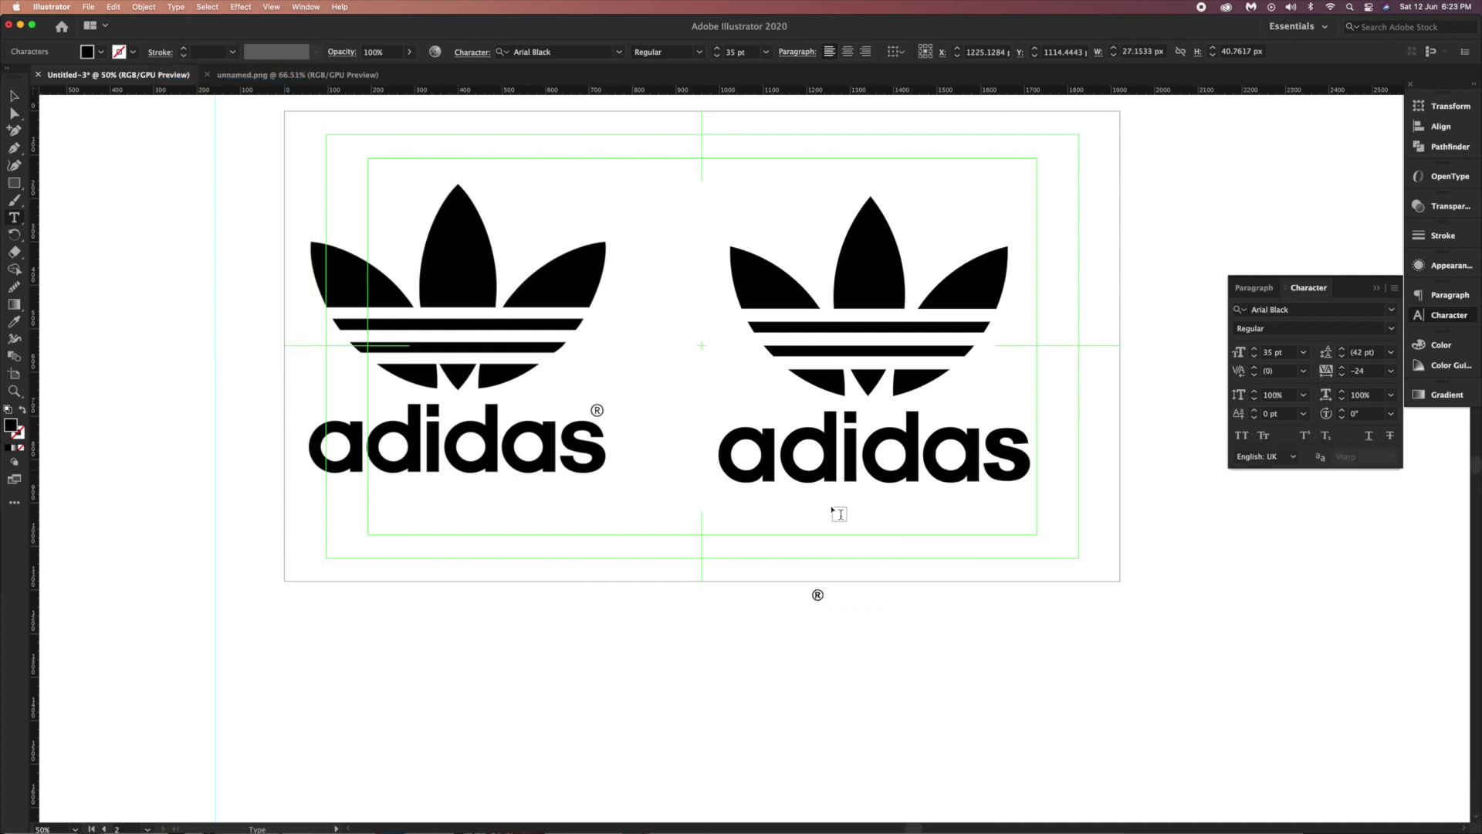
{"action": "key", "text": "Escape"}
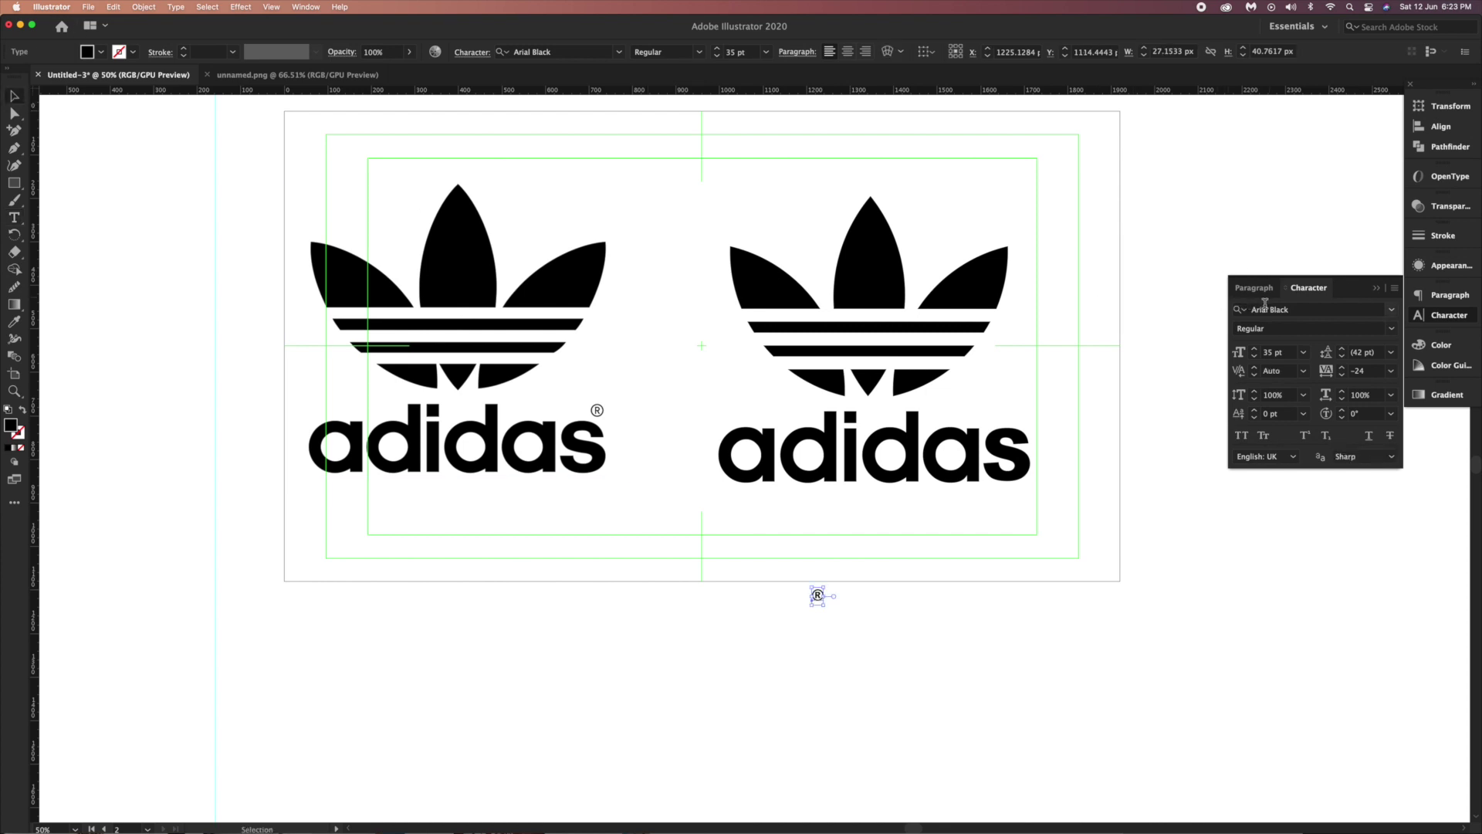
Set the ® font to Arial Unicode MS and place it at the wordmark's top right.
{"action": "left_click", "coordinate": [1272, 311]}
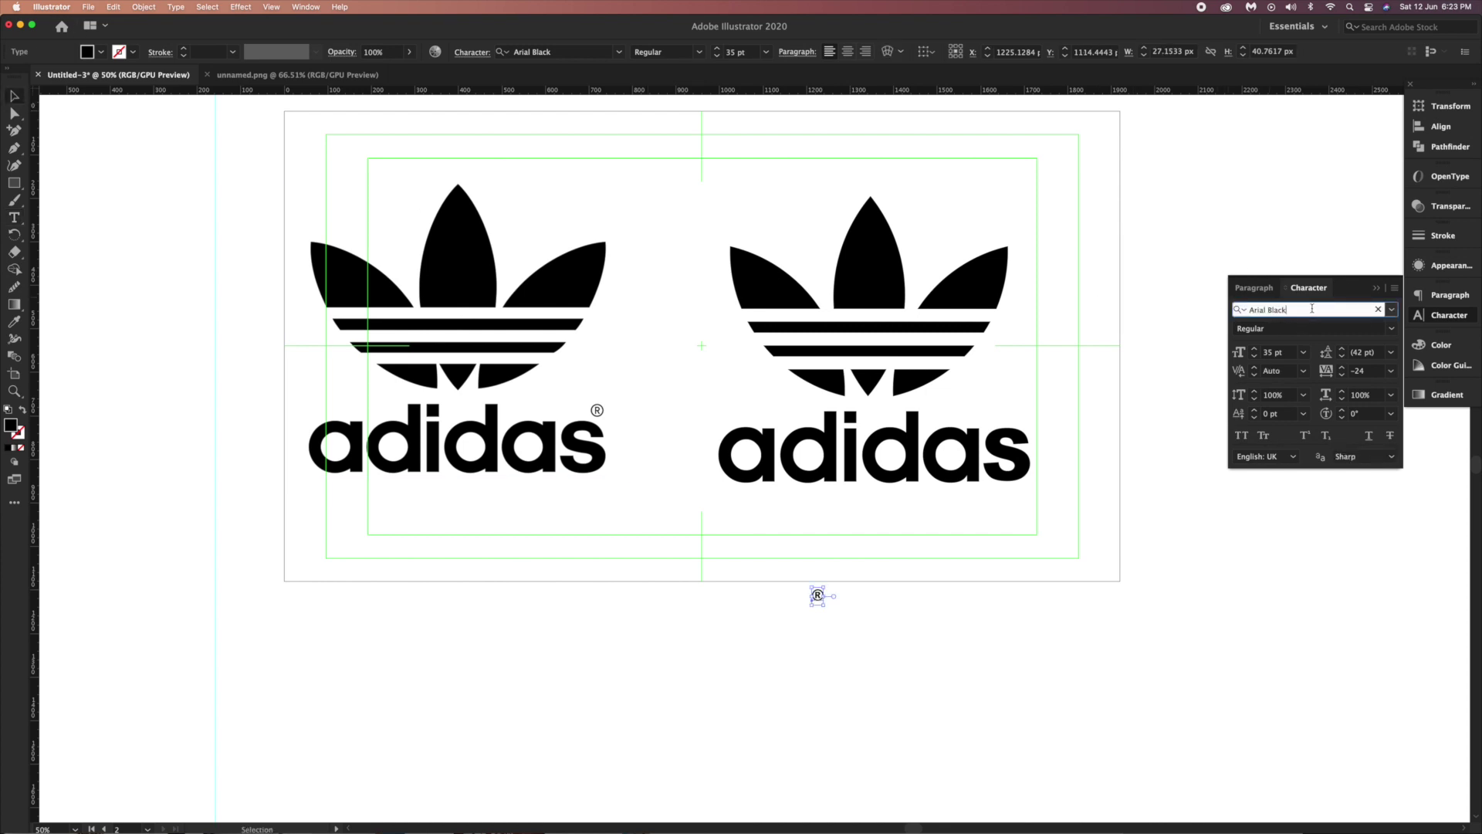
{"action": "key", "text": "BackSpace"}
{"action": "key", "text": "BackSpace"}
{"action": "key", "text": "BackSpace"}
{"action": "key", "text": "BackSpace"}
{"action": "key", "text": "BackSpace"}
{"action": "key", "text": "BackSpace"}
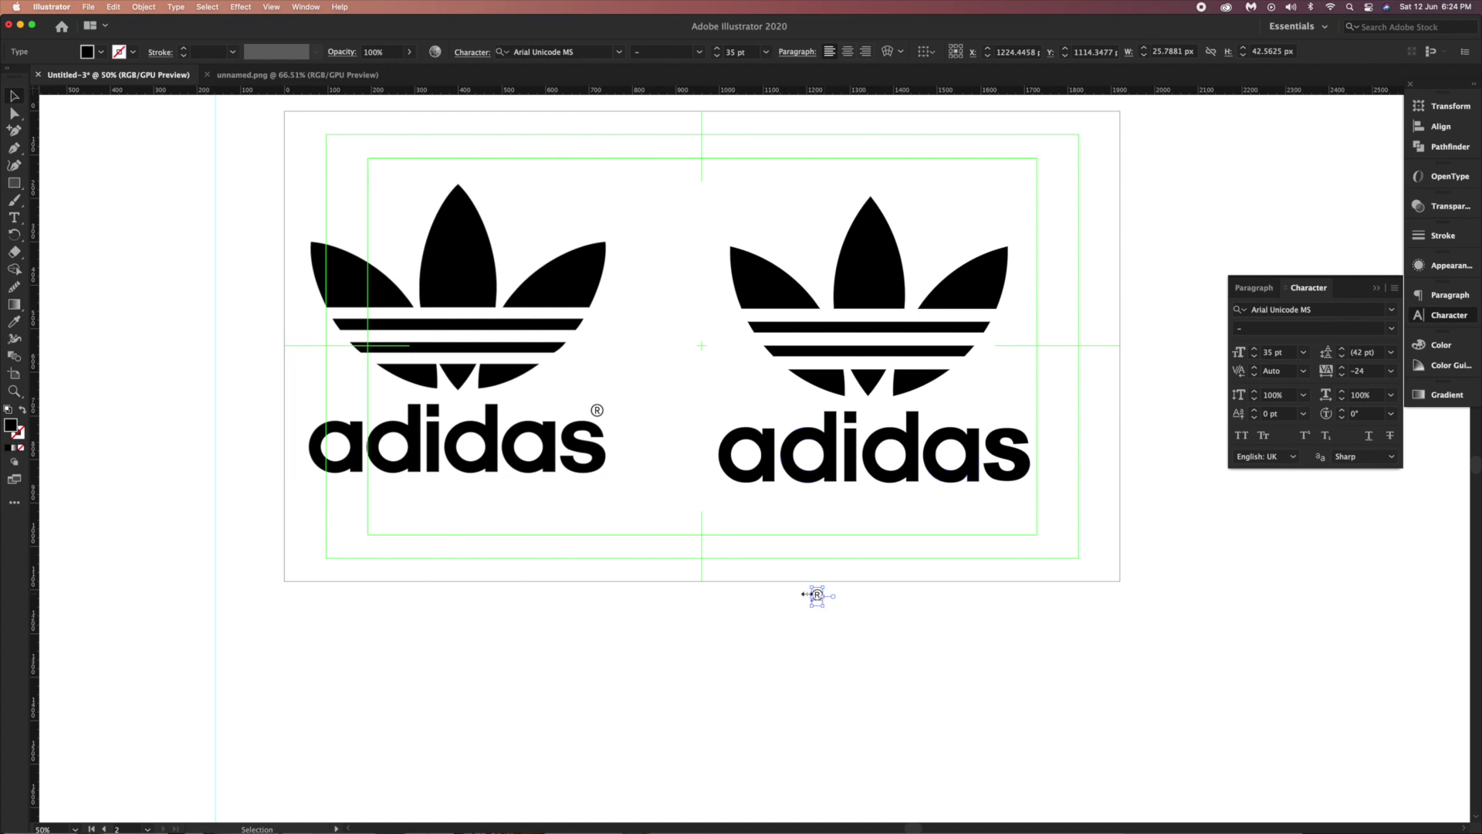
{"action": "left_click_drag", "start_coordinate": [823, 596], "coordinate": [1021, 418]}
{"action": "left_click", "coordinate": [1113, 447]}
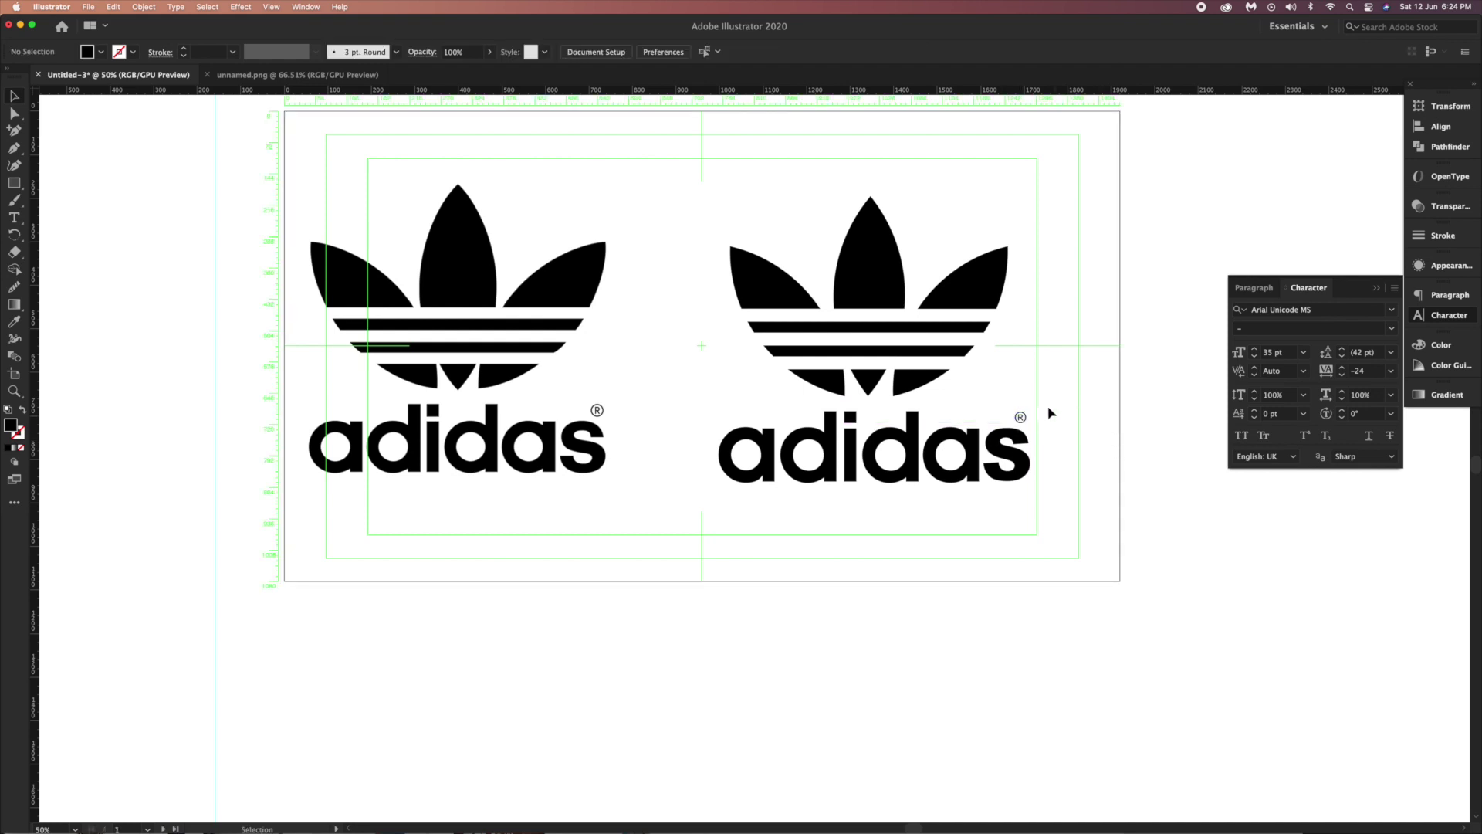
{"action": "left_click", "coordinate": [1021, 419]}
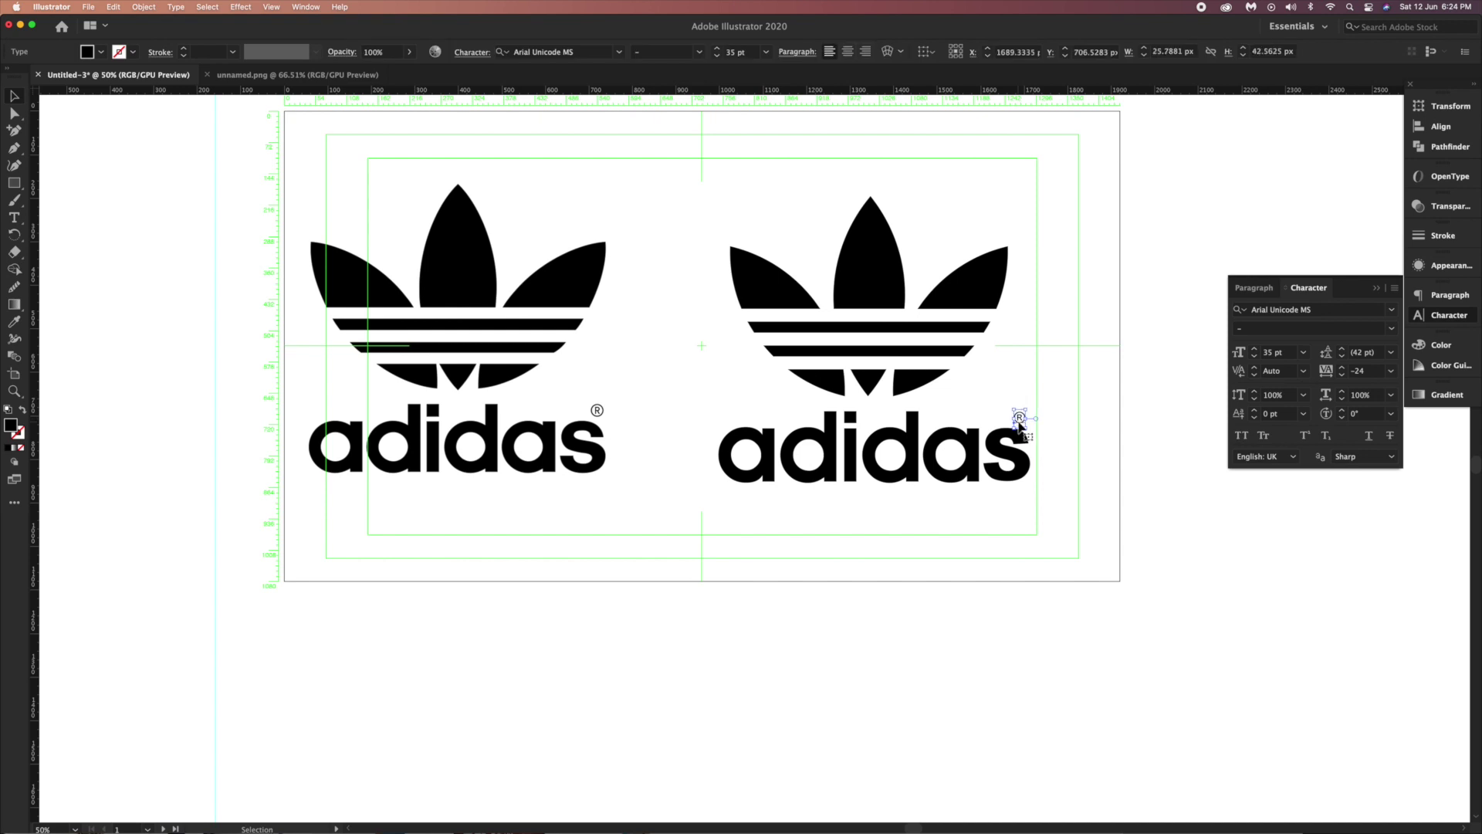
{"action": "left_click", "coordinate": [1126, 461]}
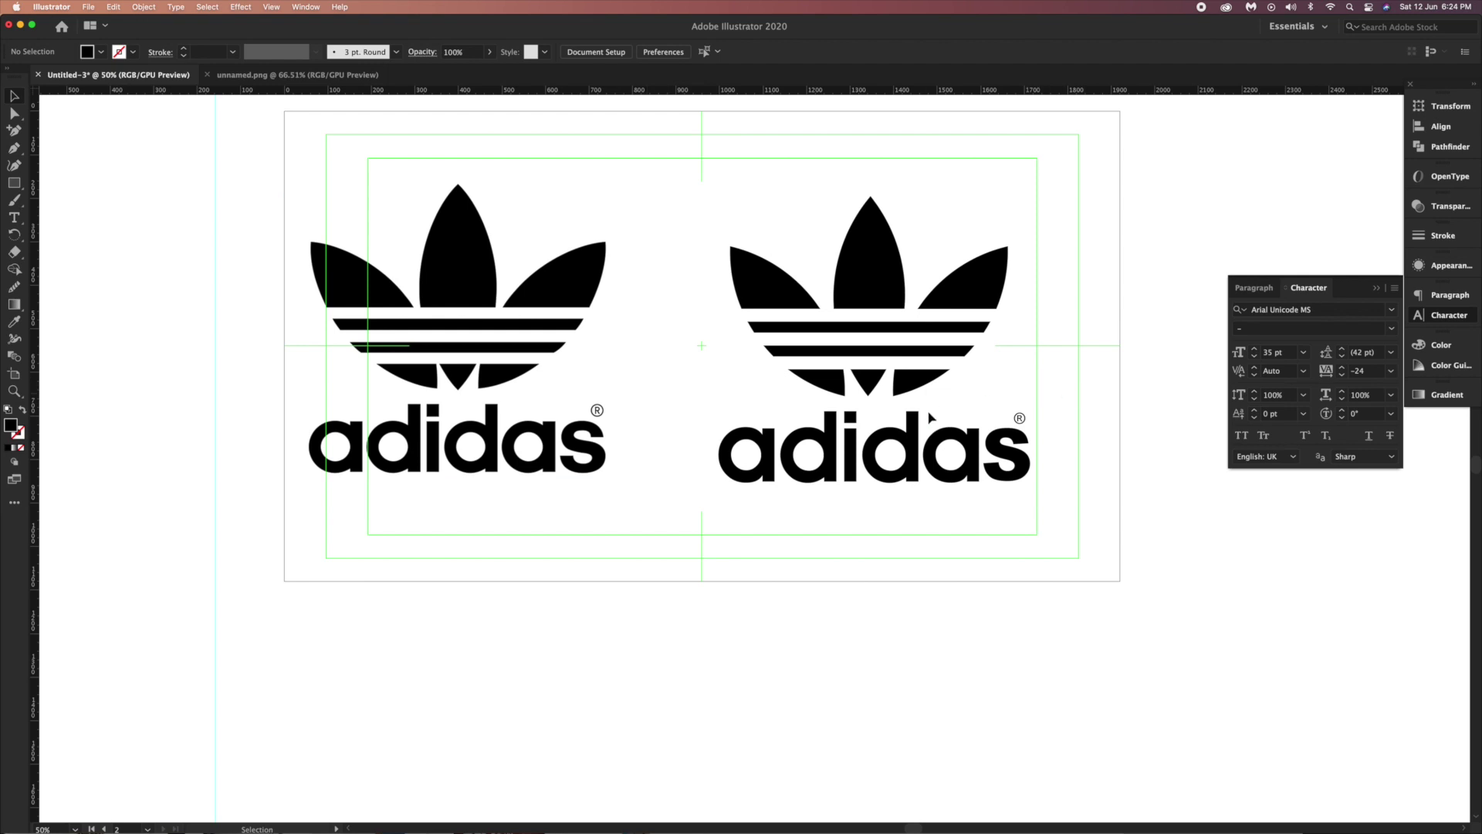
{"action": "scroll", "coordinate": [930, 418], "scroll_direction": "up", "scroll_amount": 3}
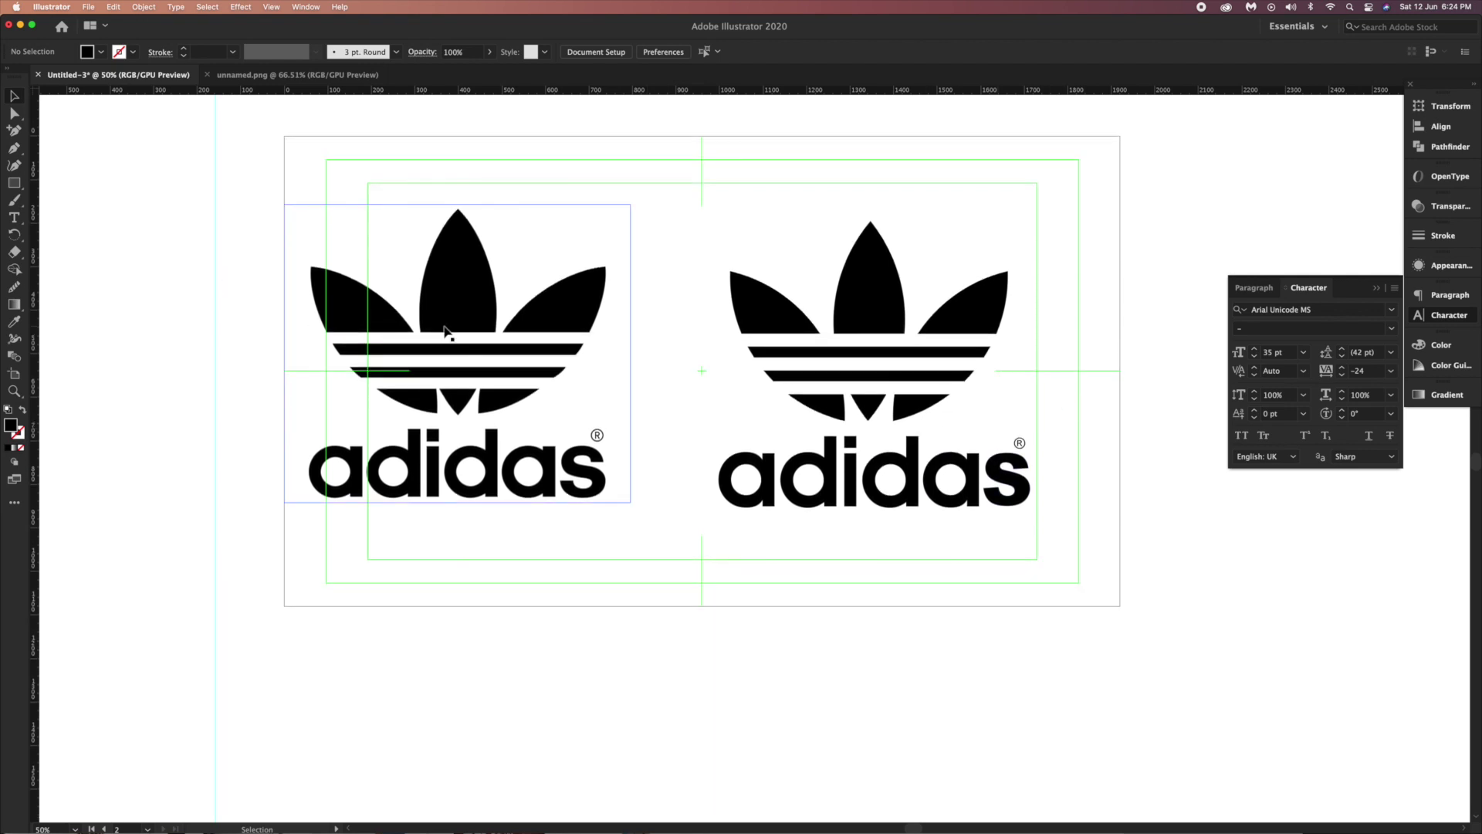
Delete the placed reference logo image and move the rebuilt adidas logo to the artboard centre.
{"action": "left_click", "coordinate": [445, 331]}
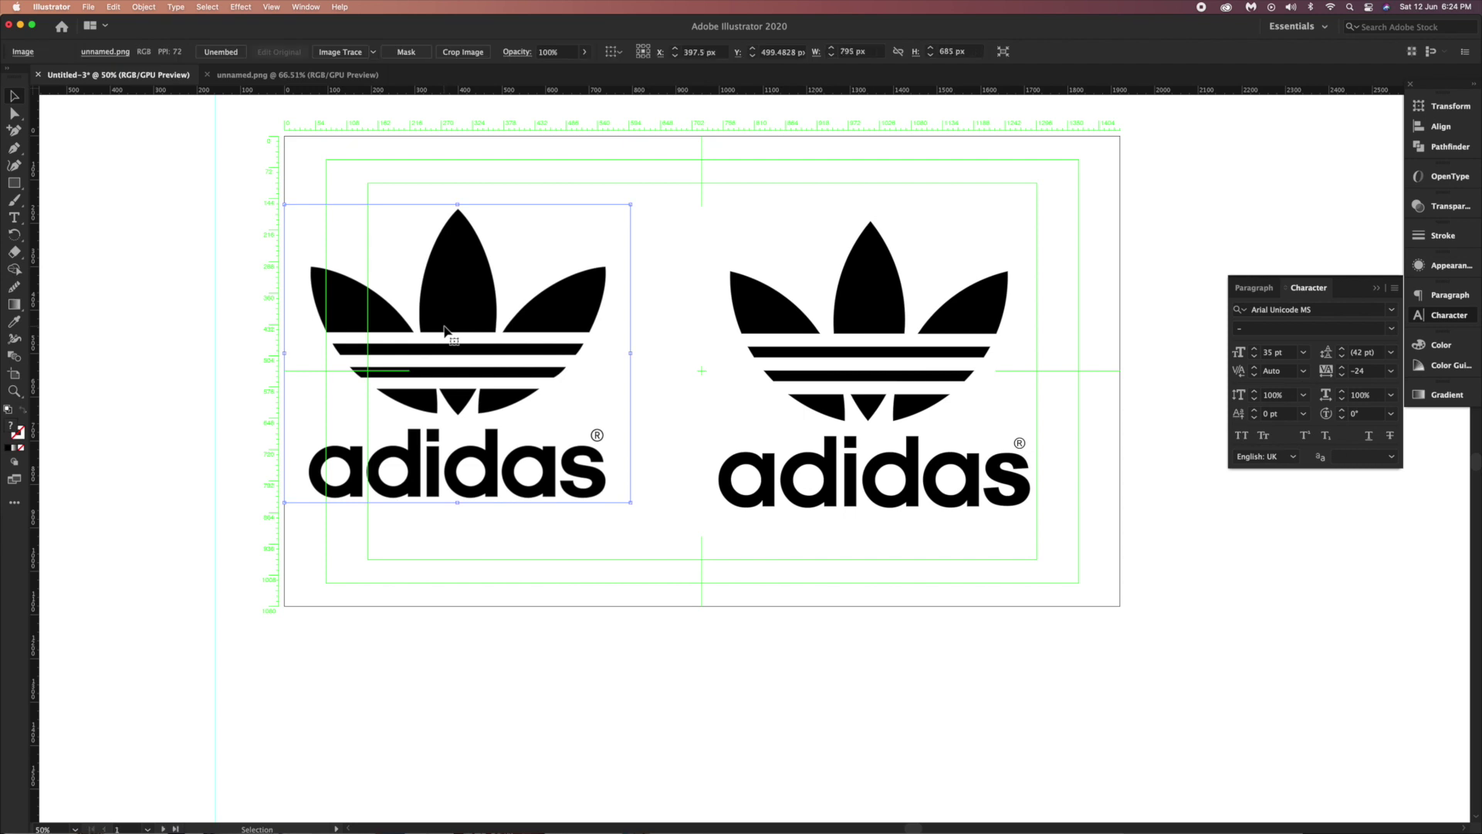
{"action": "key", "text": "Delete"}
{"action": "left_click_drag", "start_coordinate": [667, 240], "coordinate": [1035, 549]}
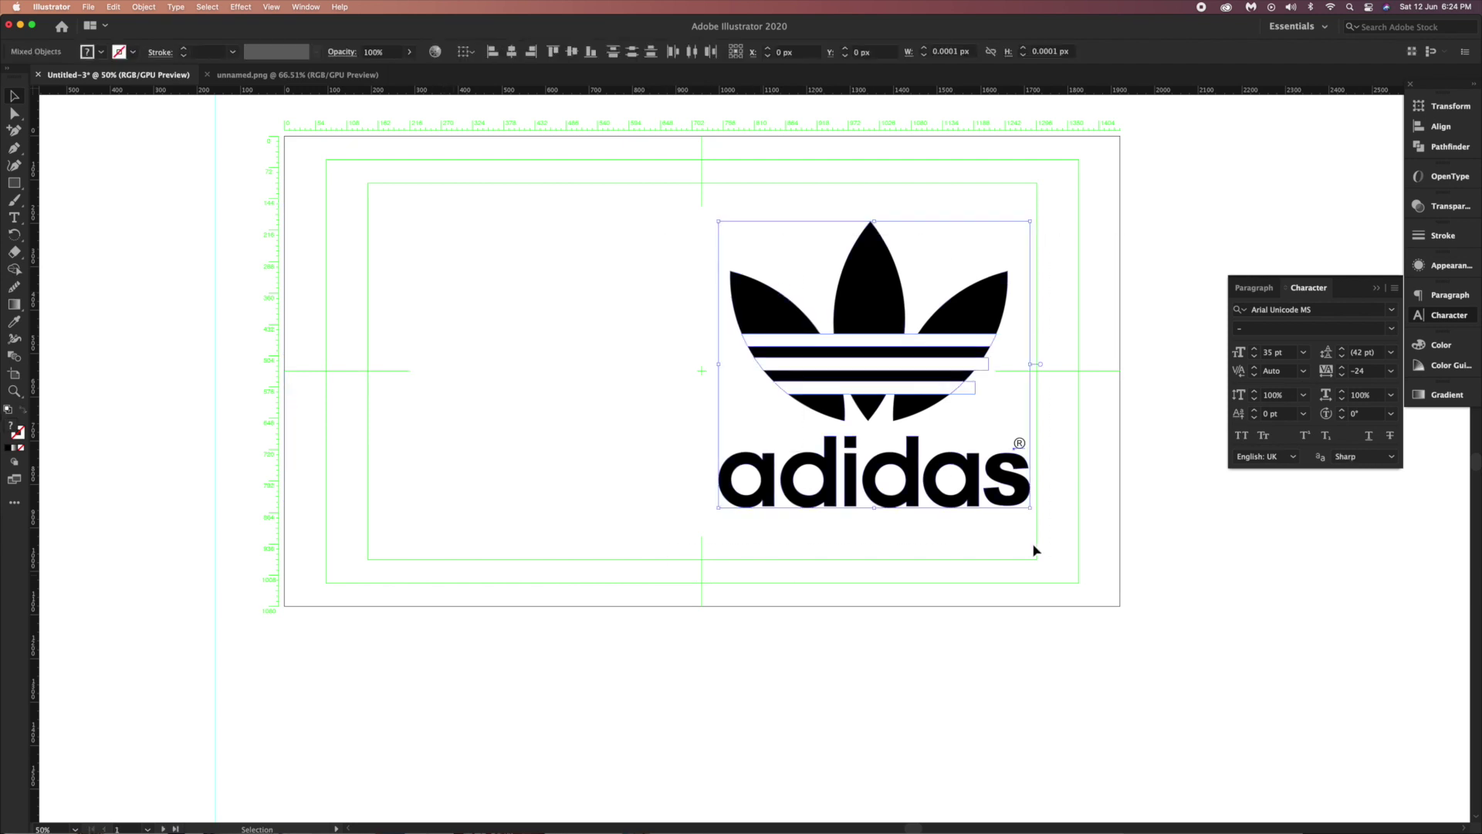
{"action": "left_click_drag", "start_coordinate": [940, 396], "coordinate": [776, 390]}
{"action": "left_click", "coordinate": [973, 453]}
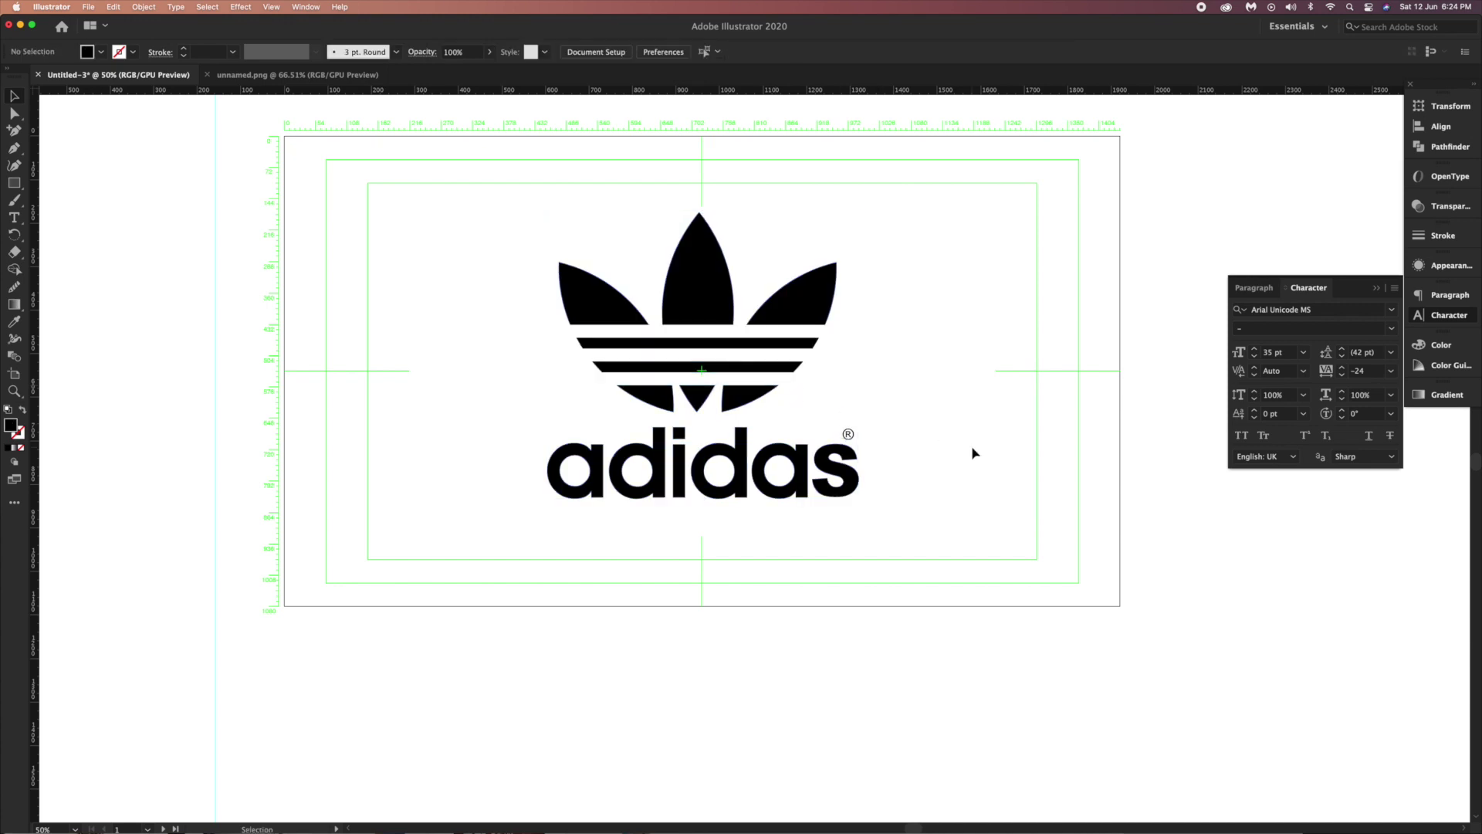
{"action": "key", "text": "super+equal"}
{"action": "key", "text": "super+equal"}
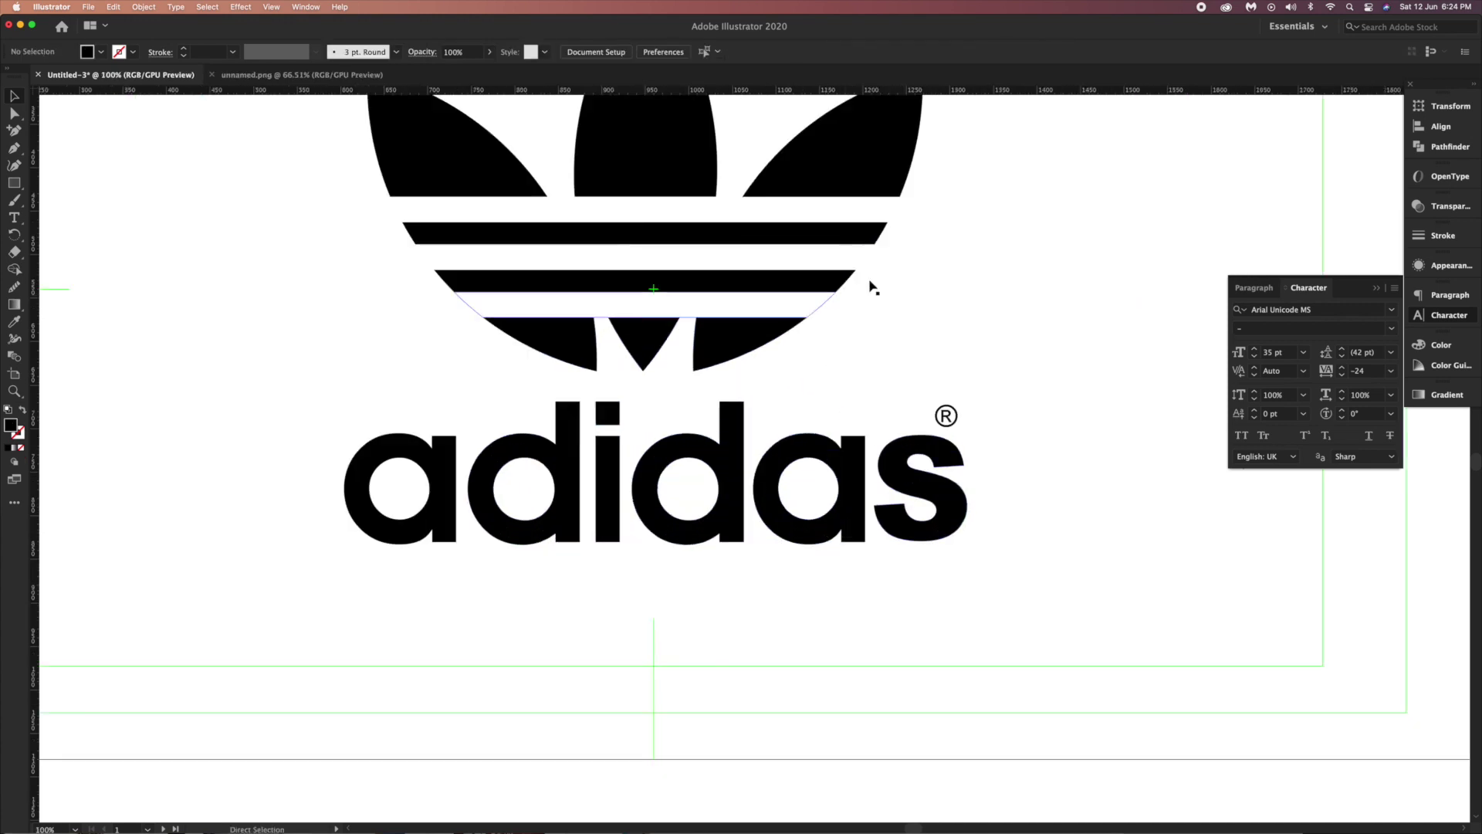
Delete the stray leftover path beside the trefoil's lower stripe.
{"action": "left_click_drag", "start_coordinate": [1003, 180], "coordinate": [763, 319]}
{"action": "scroll", "coordinate": [973, 325], "scroll_direction": "up", "scroll_amount": 2}
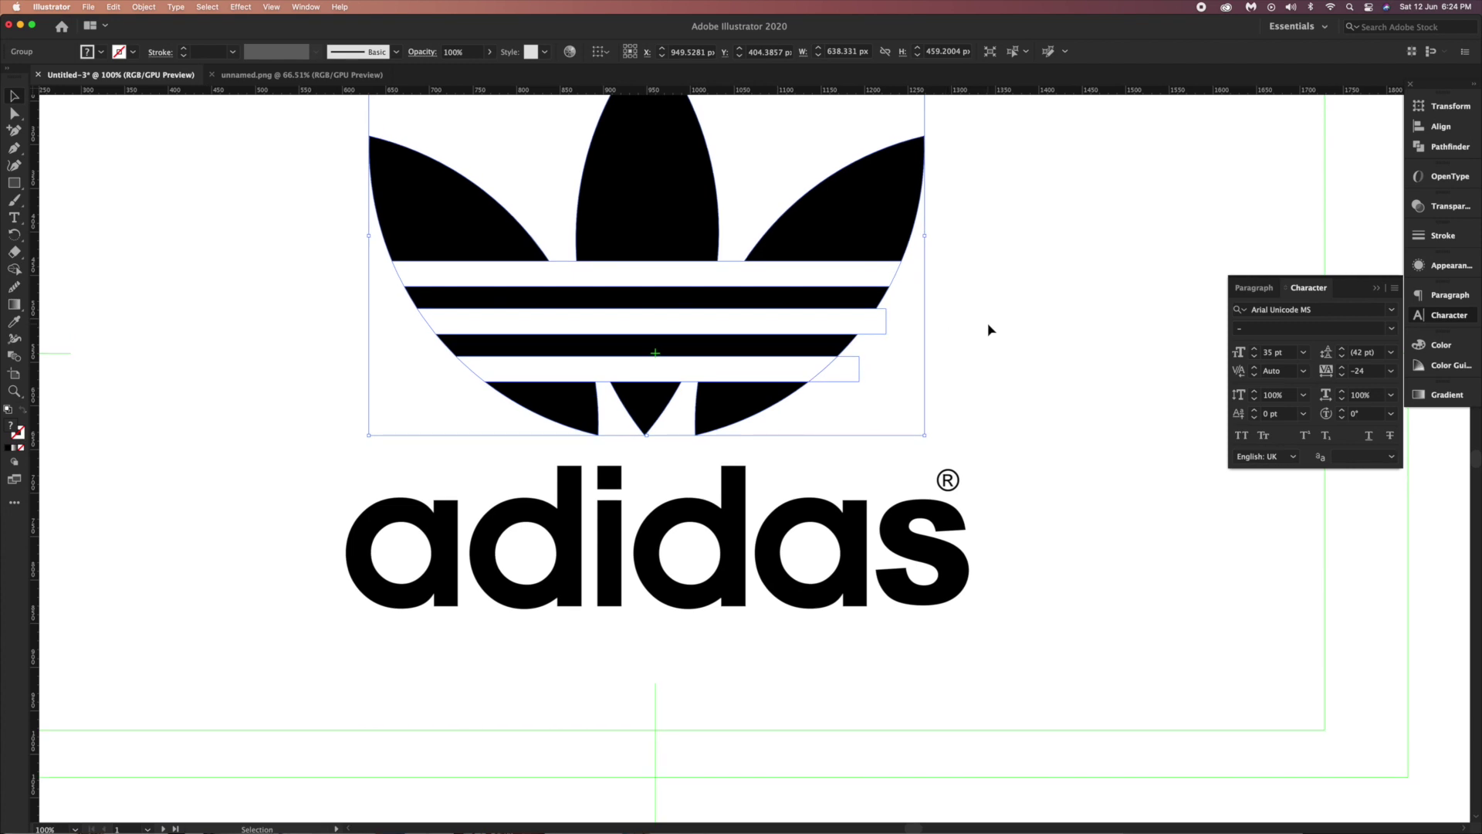
{"action": "left_click", "coordinate": [1026, 293]}
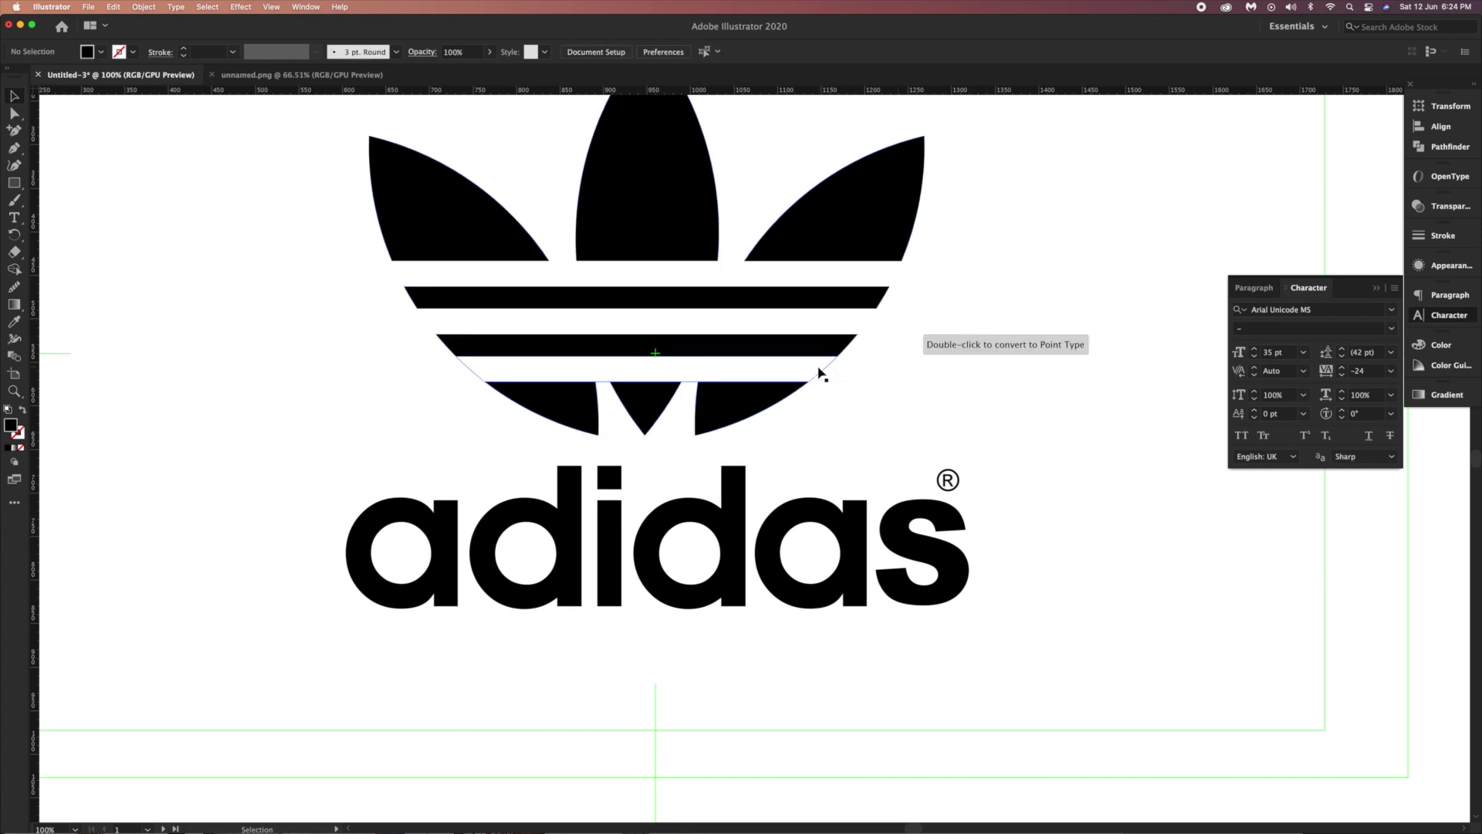
{"action": "key", "text": "a"}
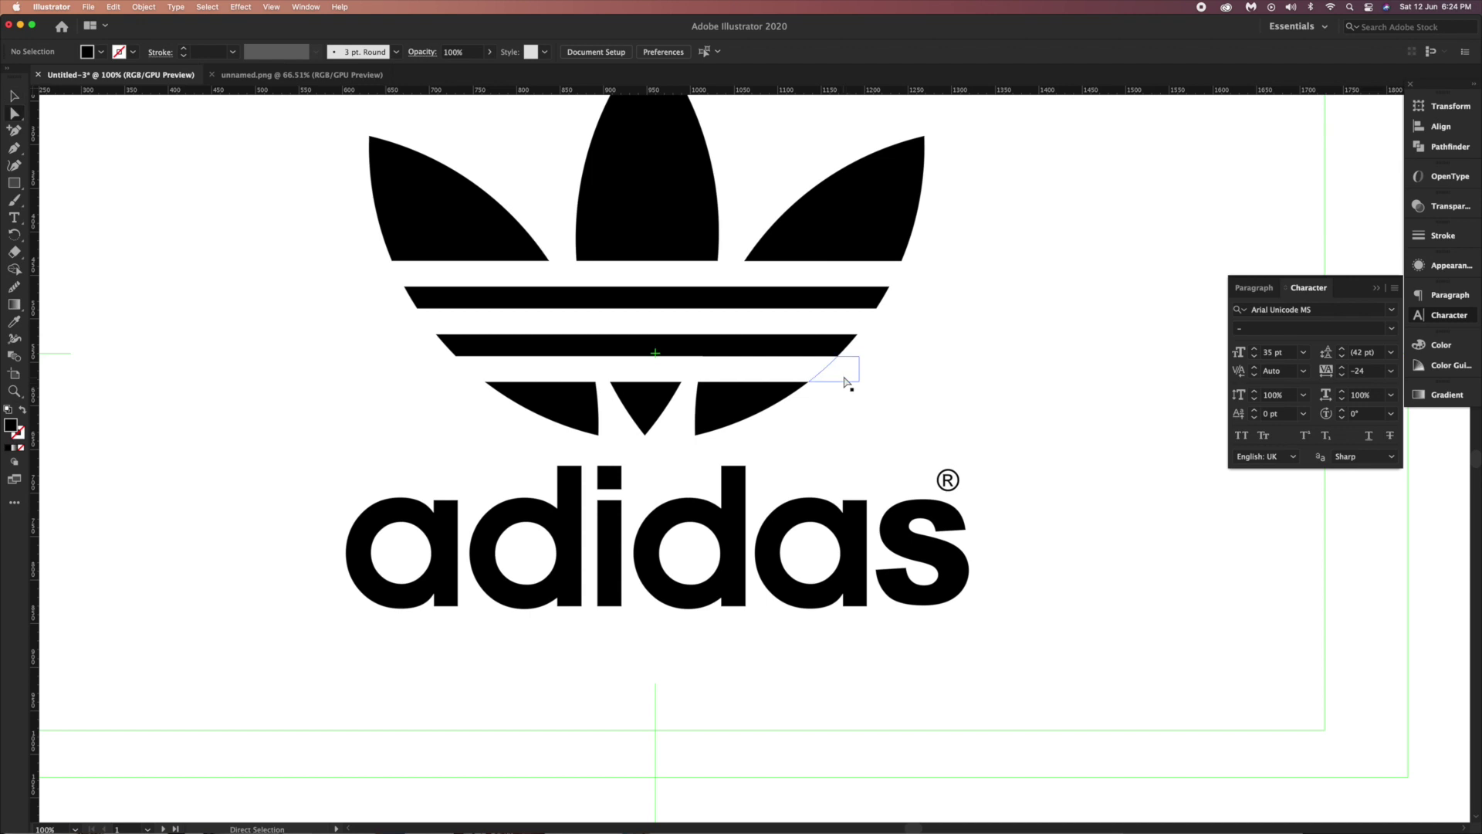
{"action": "left_click", "coordinate": [844, 378]}
{"action": "key", "text": "Delete"}
{"action": "key", "text": "v"}
{"action": "key", "text": "super+minus"}
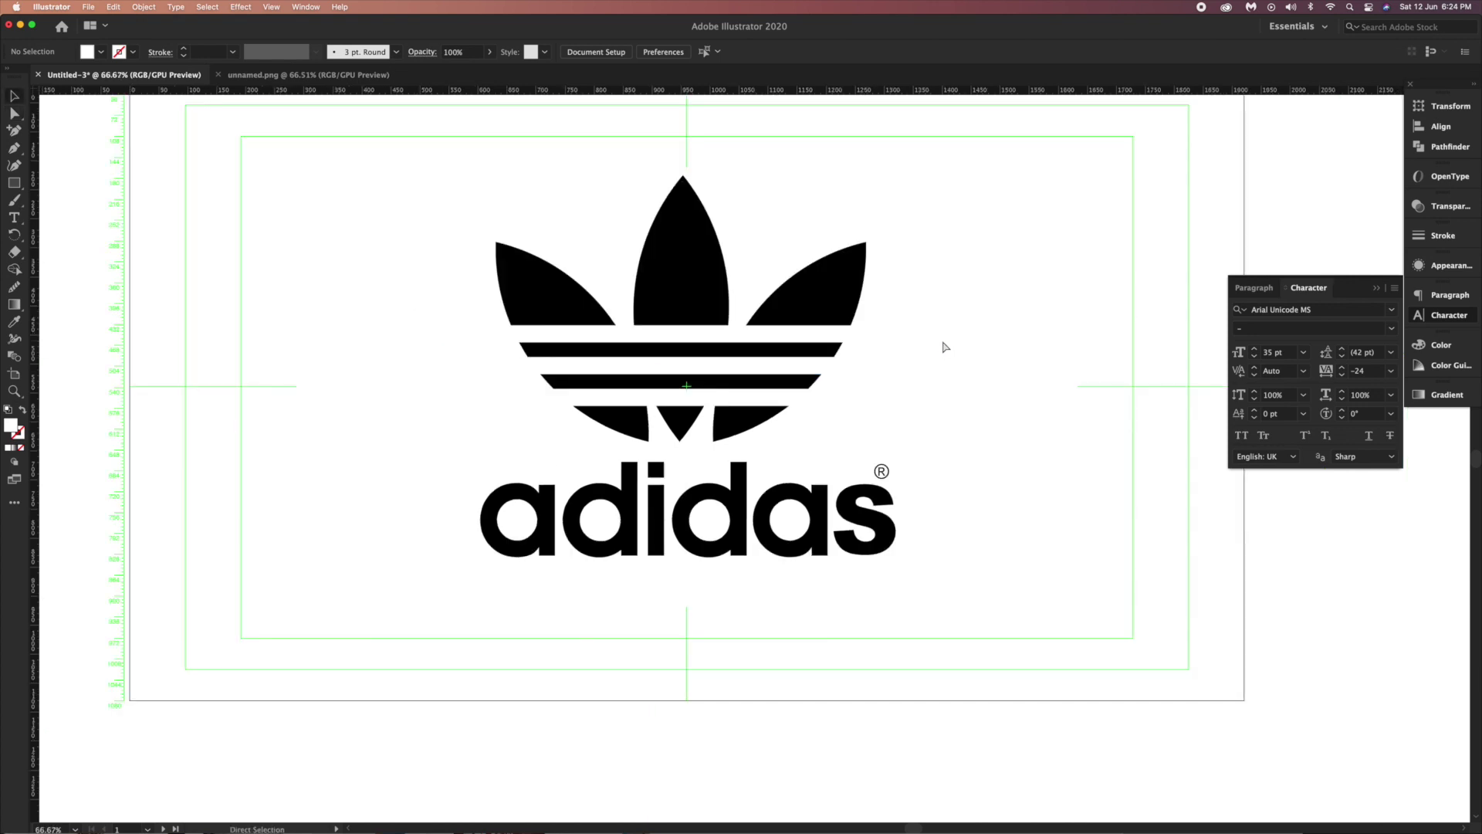
Ungroup the trefoil and check its separate upper and lower white bands.
{"action": "left_click", "coordinate": [785, 370]}
{"action": "right_click", "coordinate": [785, 371]}
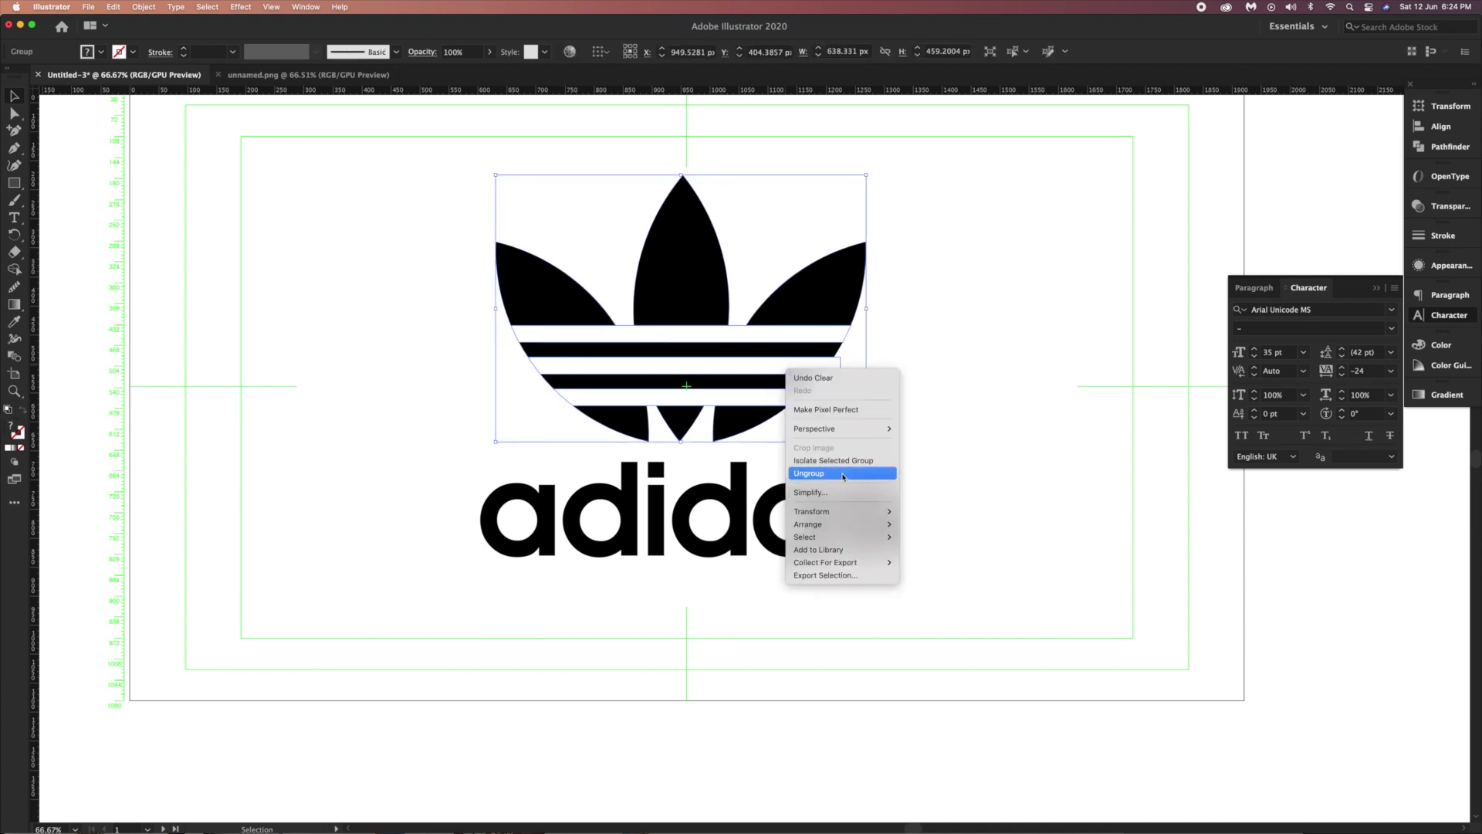
{"action": "left_click", "coordinate": [807, 474]}
{"action": "left_click", "coordinate": [834, 365]}
{"action": "left_click", "coordinate": [895, 370]}
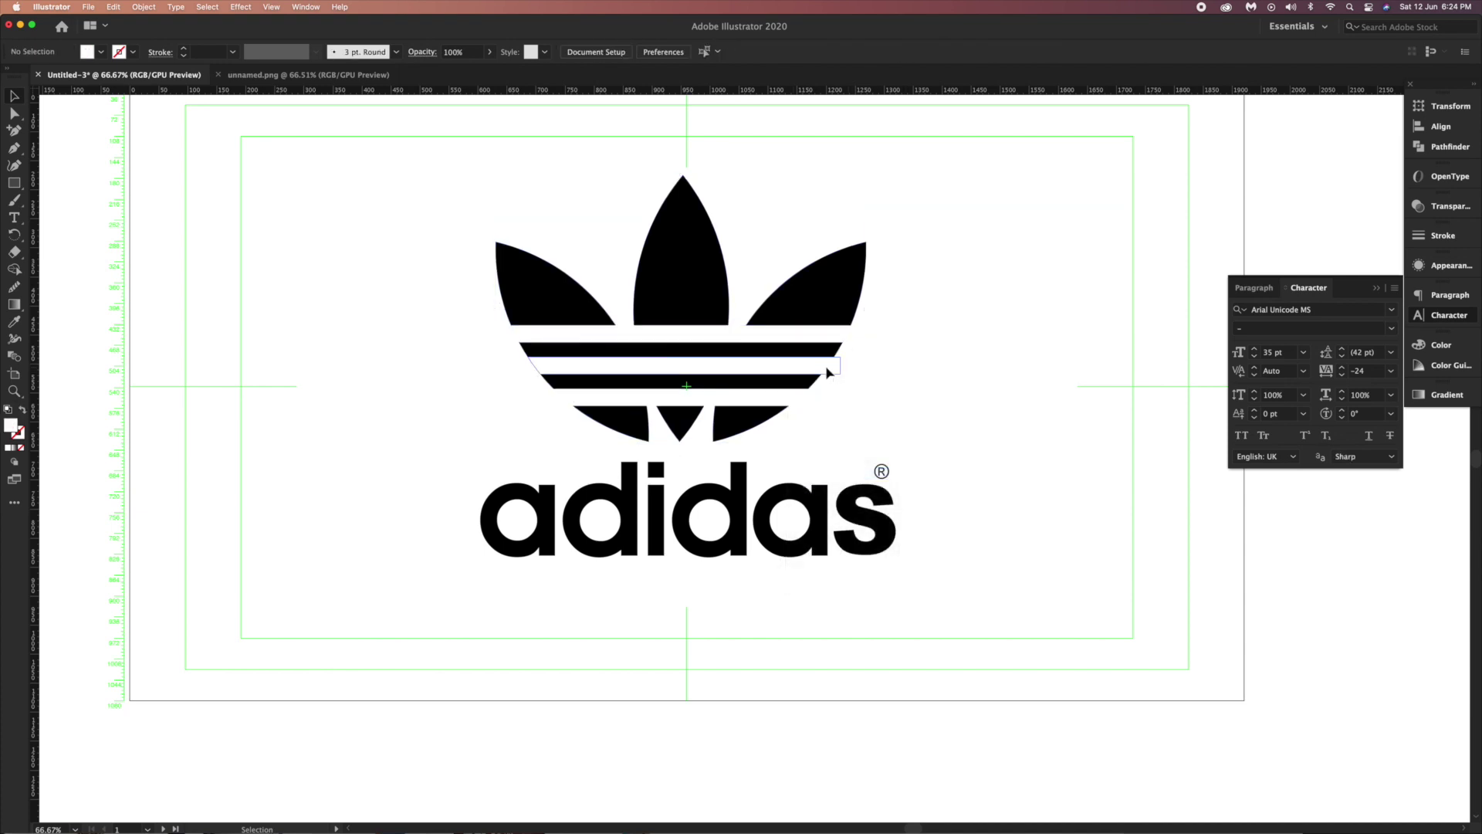
{"action": "left_click", "coordinate": [834, 341]}
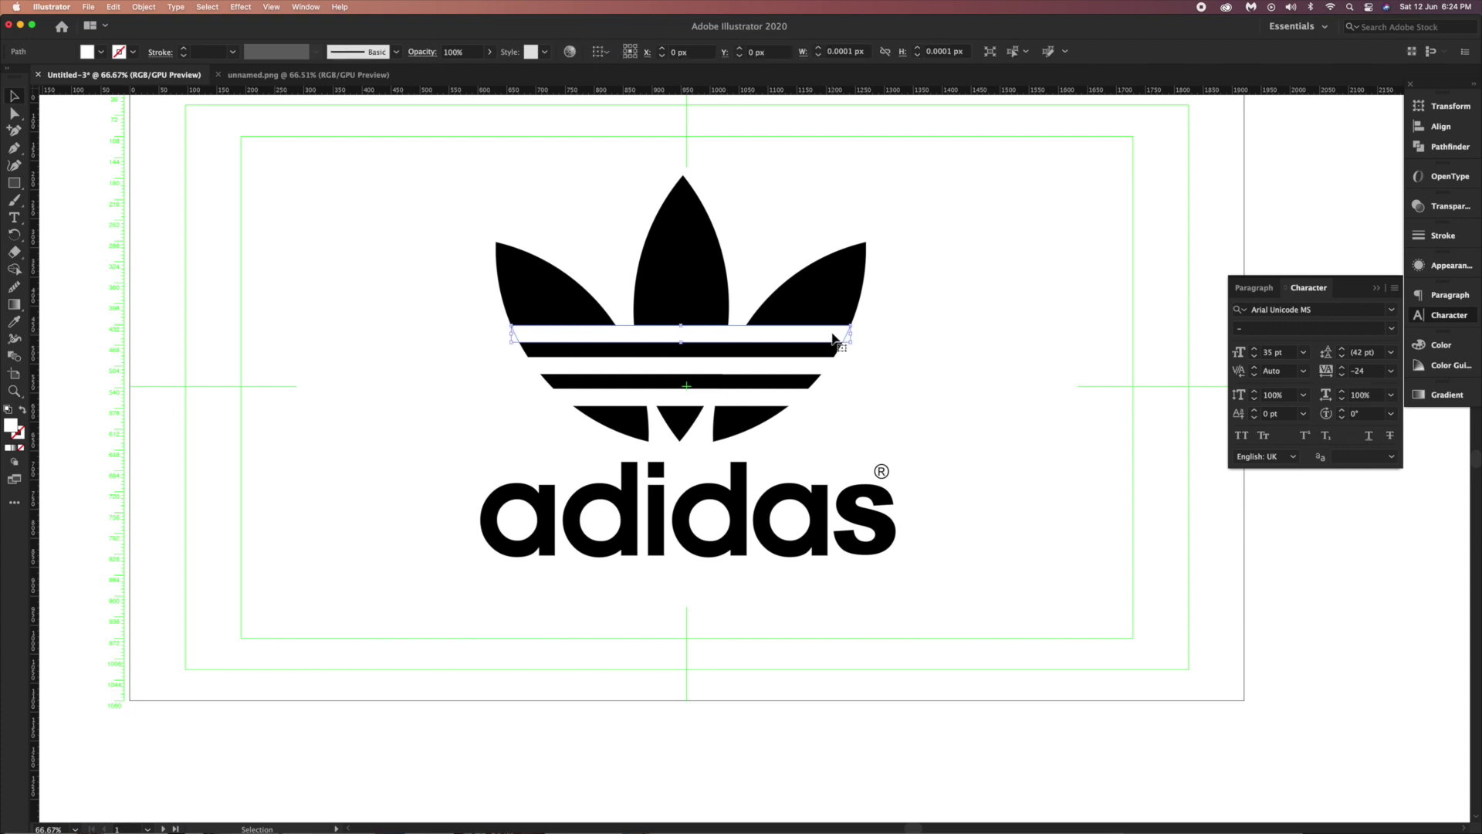
{"action": "left_click", "coordinate": [834, 332]}
{"action": "left_click", "coordinate": [787, 405]}
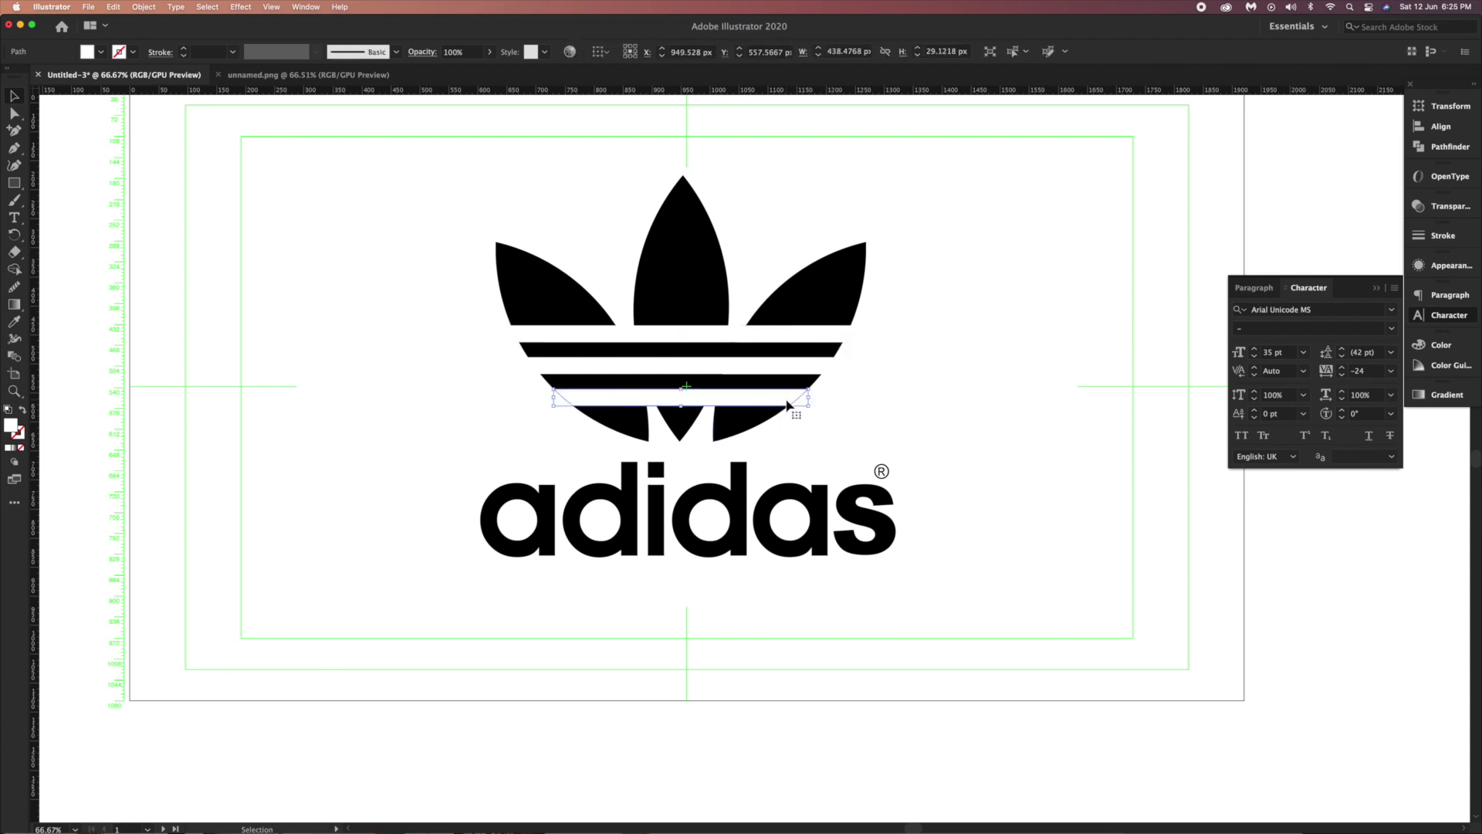